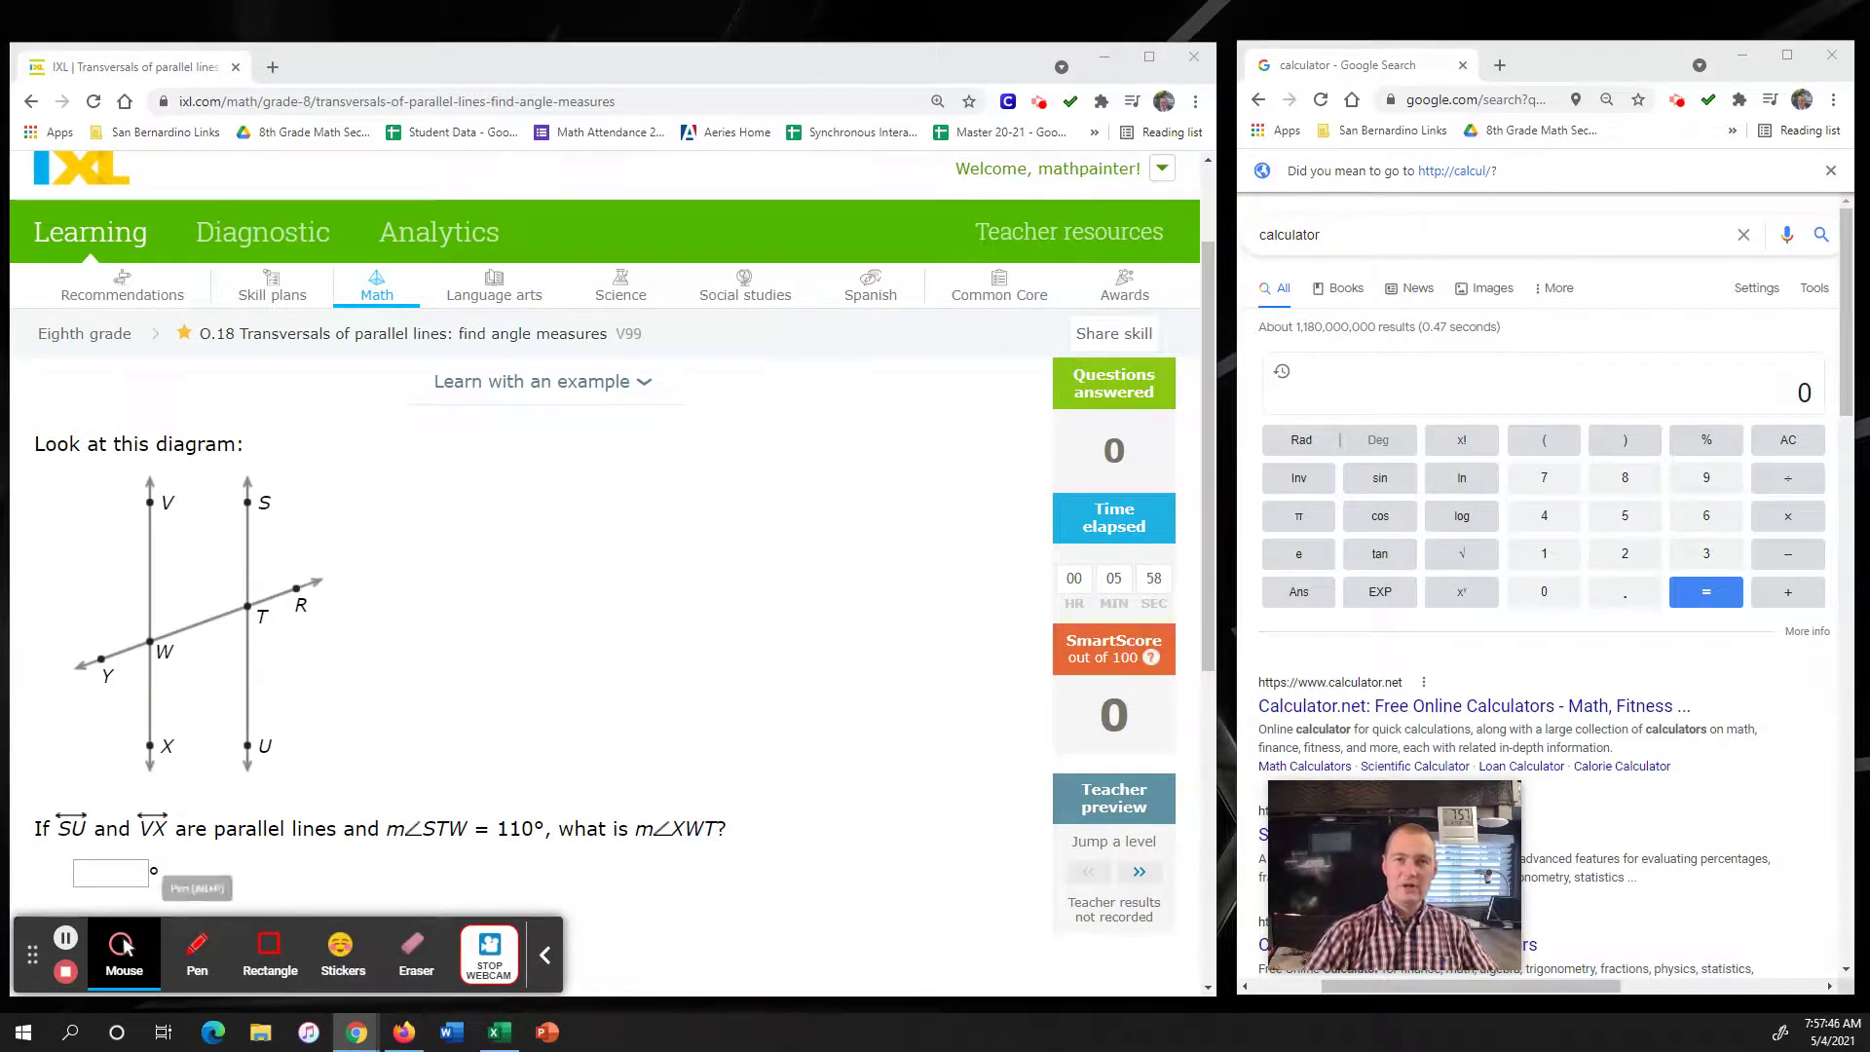
- With the red pen, trace angle STW, label it 110°, and circle the given m∠STW = 110° in the question
{"action": "left_click", "coordinate": [197, 950]}
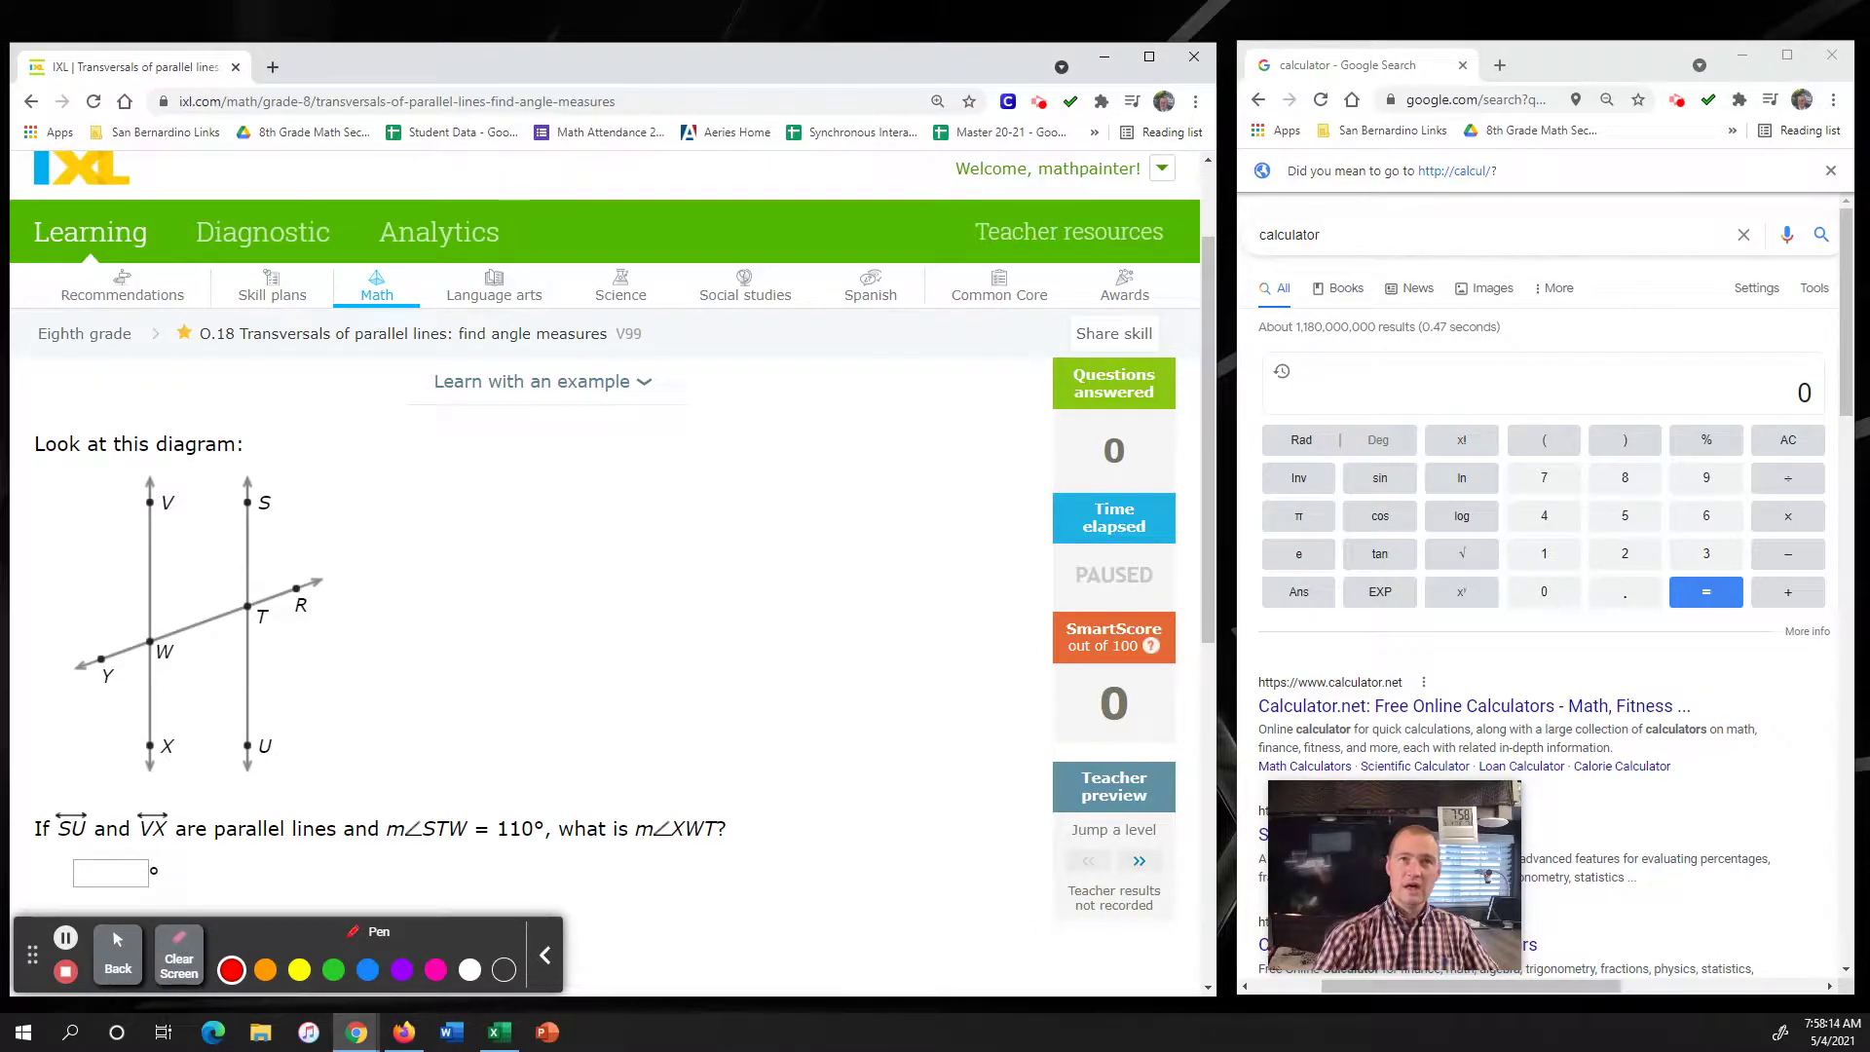
{"action": "mouse_move", "coordinate": [253, 526]}
{"action": "left_mouse_down"}
{"action": "mouse_move", "coordinate": [249, 600]}
{"action": "mouse_move", "coordinate": [161, 640]}
{"action": "mouse_move", "coordinate": [237, 577]}
{"action": "left_mouse_up"}
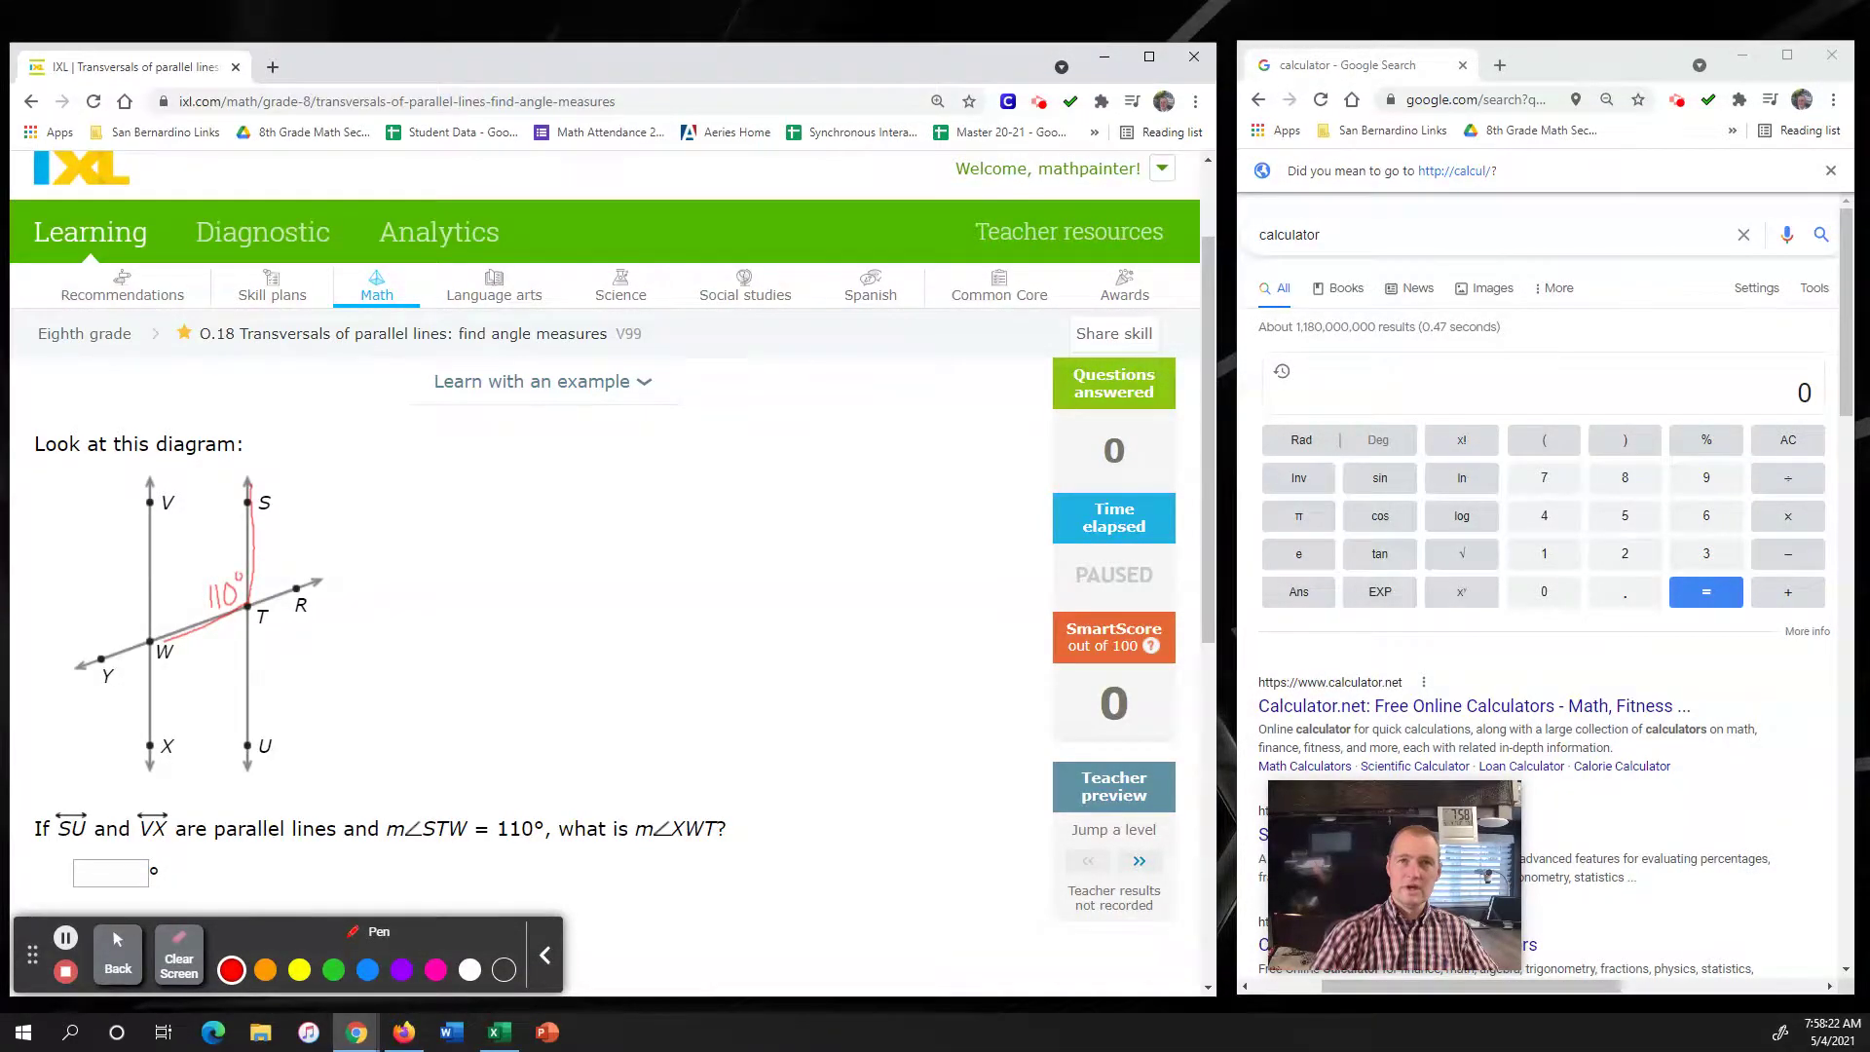
{"action": "mouse_move", "coordinate": [531, 800]}
{"action": "left_mouse_down"}
{"action": "mouse_move", "coordinate": [433, 806]}
{"action": "mouse_move", "coordinate": [380, 833]}
{"action": "mouse_move", "coordinate": [498, 839]}
{"action": "mouse_move", "coordinate": [534, 802]}
{"action": "left_mouse_up"}
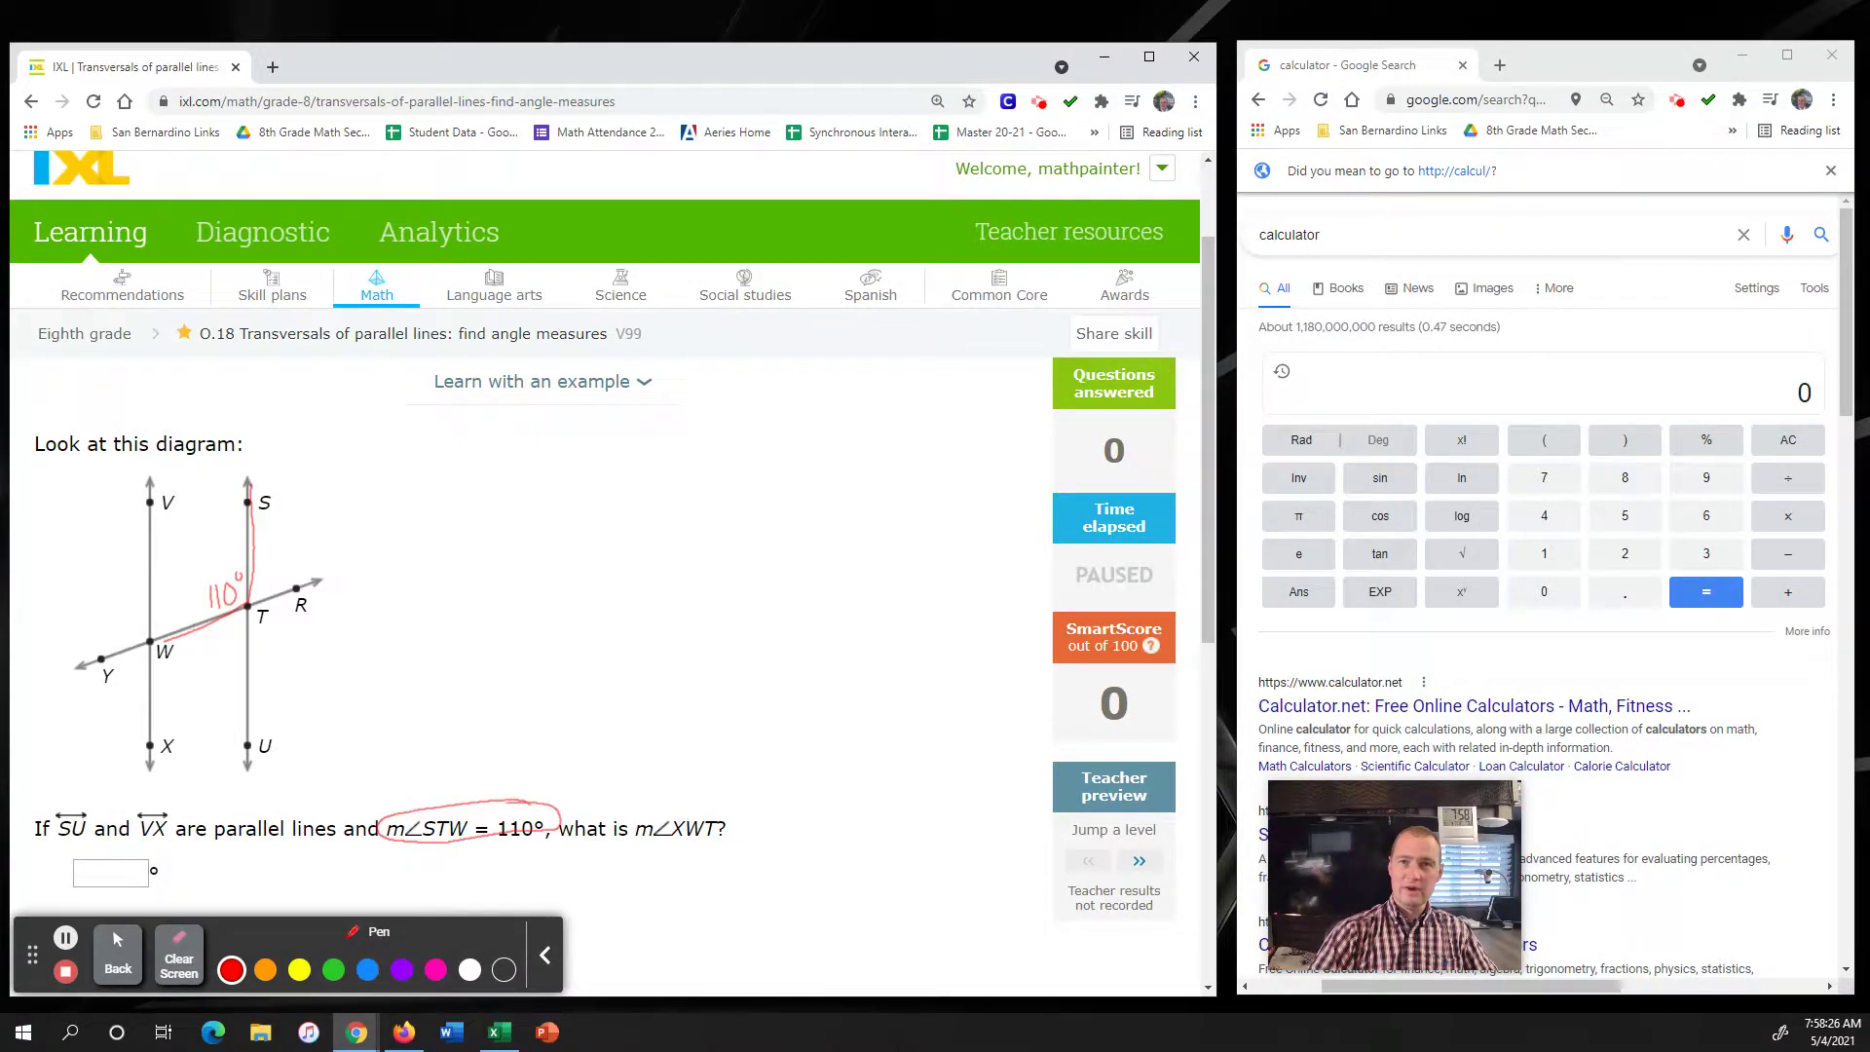
- With the orange pen, circle m∠XWT in the question, trace angle XWT on the diagram, and label it "? = 110"
{"action": "left_click", "coordinate": [264, 969]}
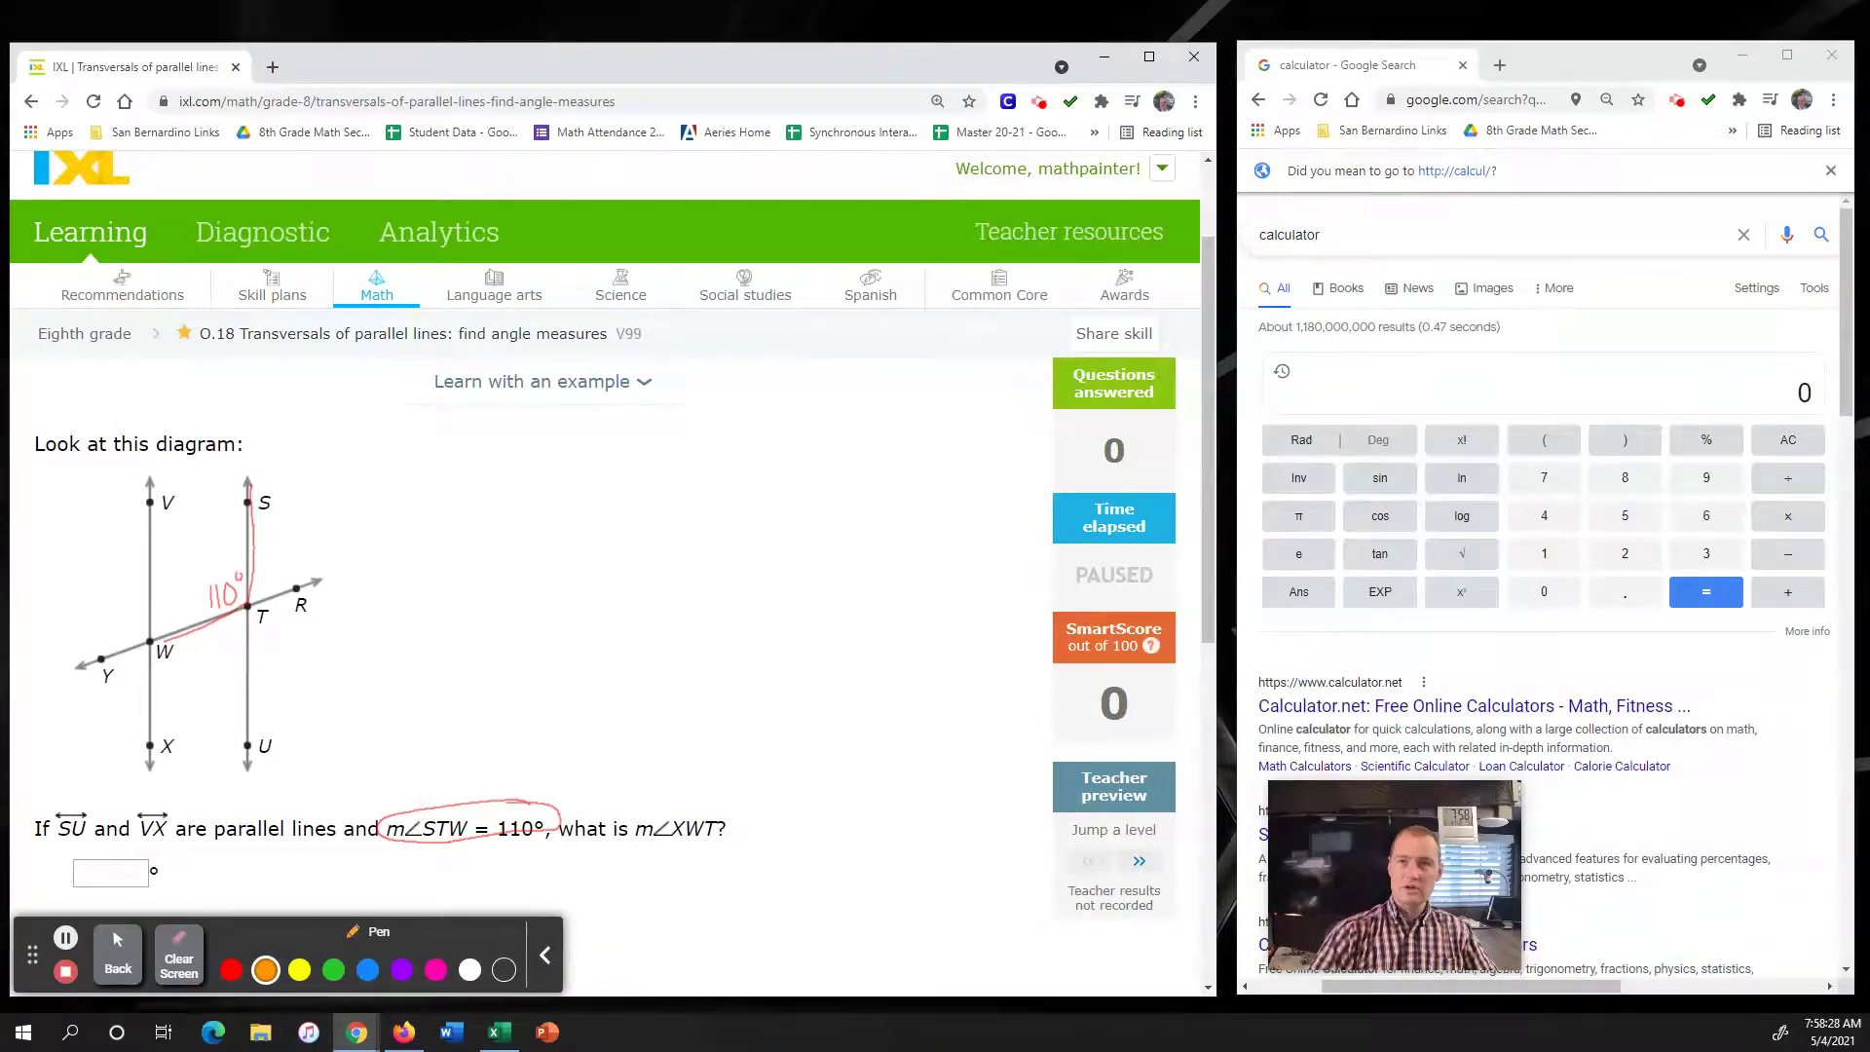
{"action": "mouse_move", "coordinate": [753, 804]}
{"action": "left_mouse_down"}
{"action": "mouse_move", "coordinate": [686, 801]}
{"action": "mouse_move", "coordinate": [669, 851]}
{"action": "mouse_move", "coordinate": [756, 838]}
{"action": "mouse_move", "coordinate": [726, 796]}
{"action": "left_mouse_up"}
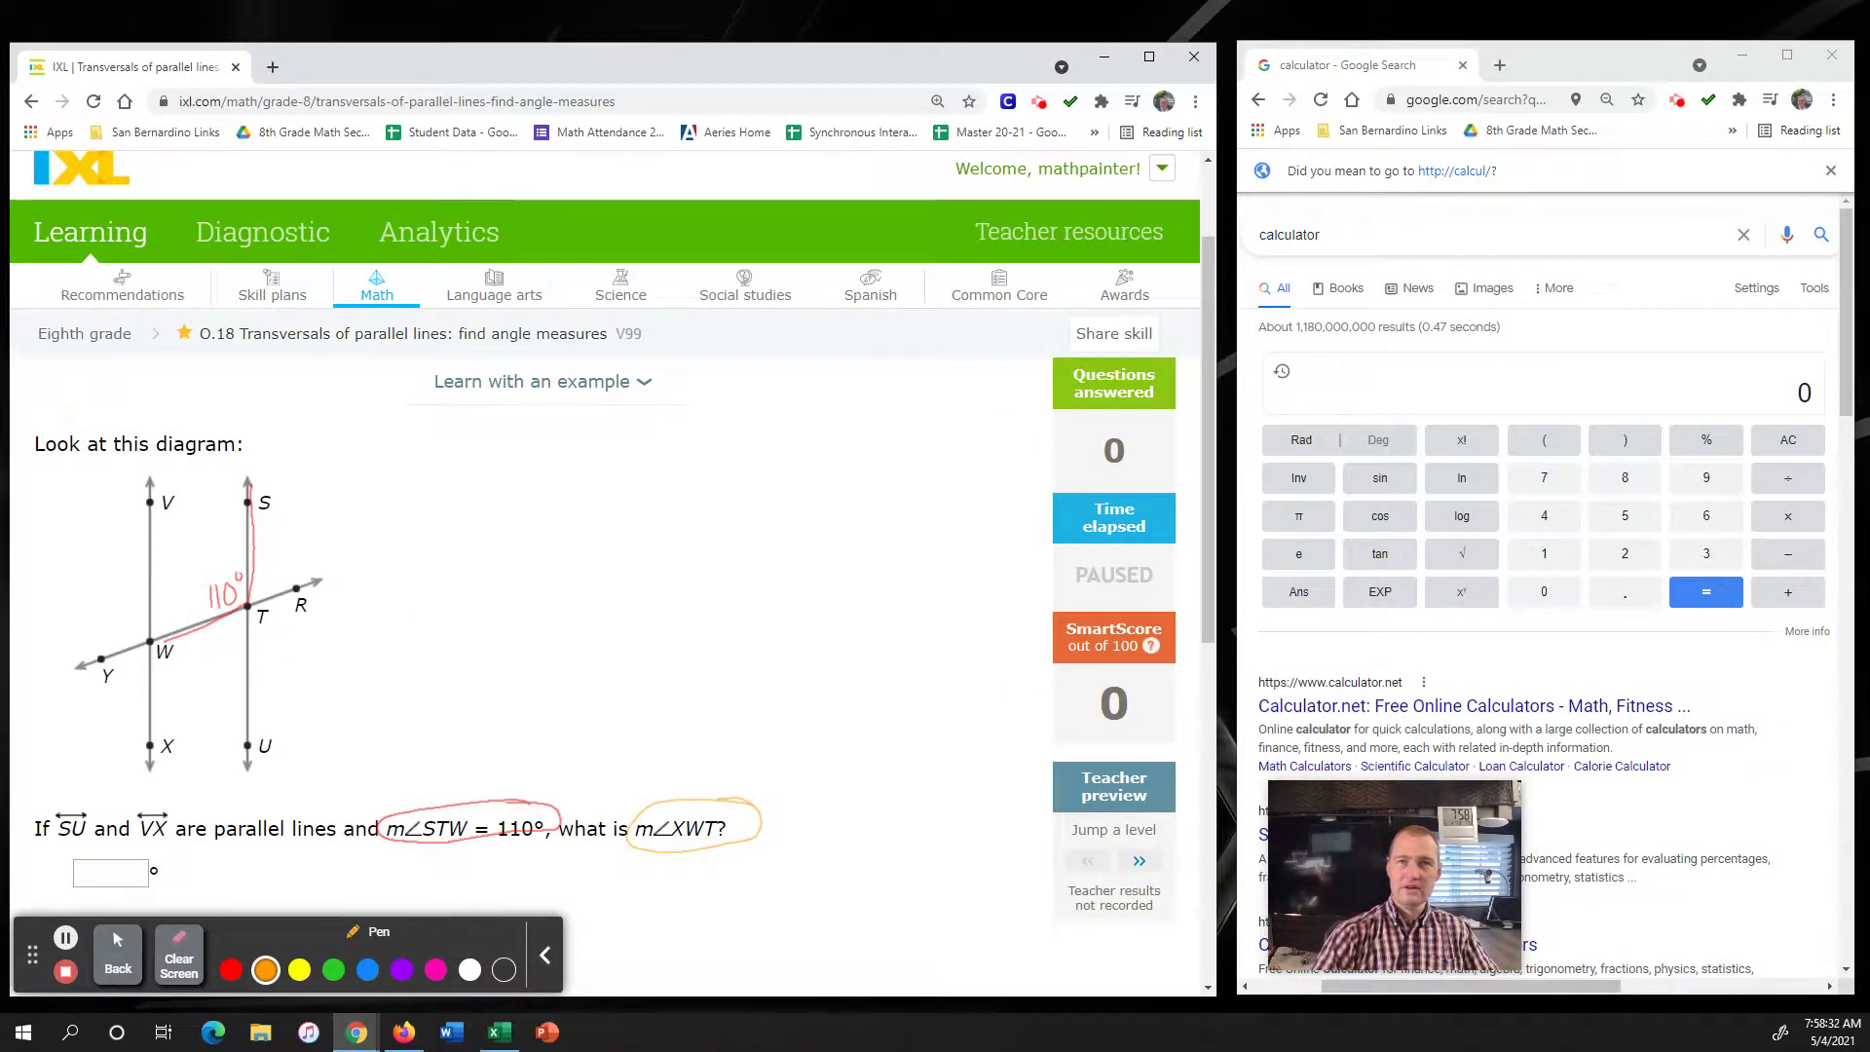
{"action": "left_click_drag", "start_coordinate": [151, 643], "coordinate": [245, 606]}
{"action": "left_click_drag", "start_coordinate": [173, 655], "coordinate": [184, 695]}
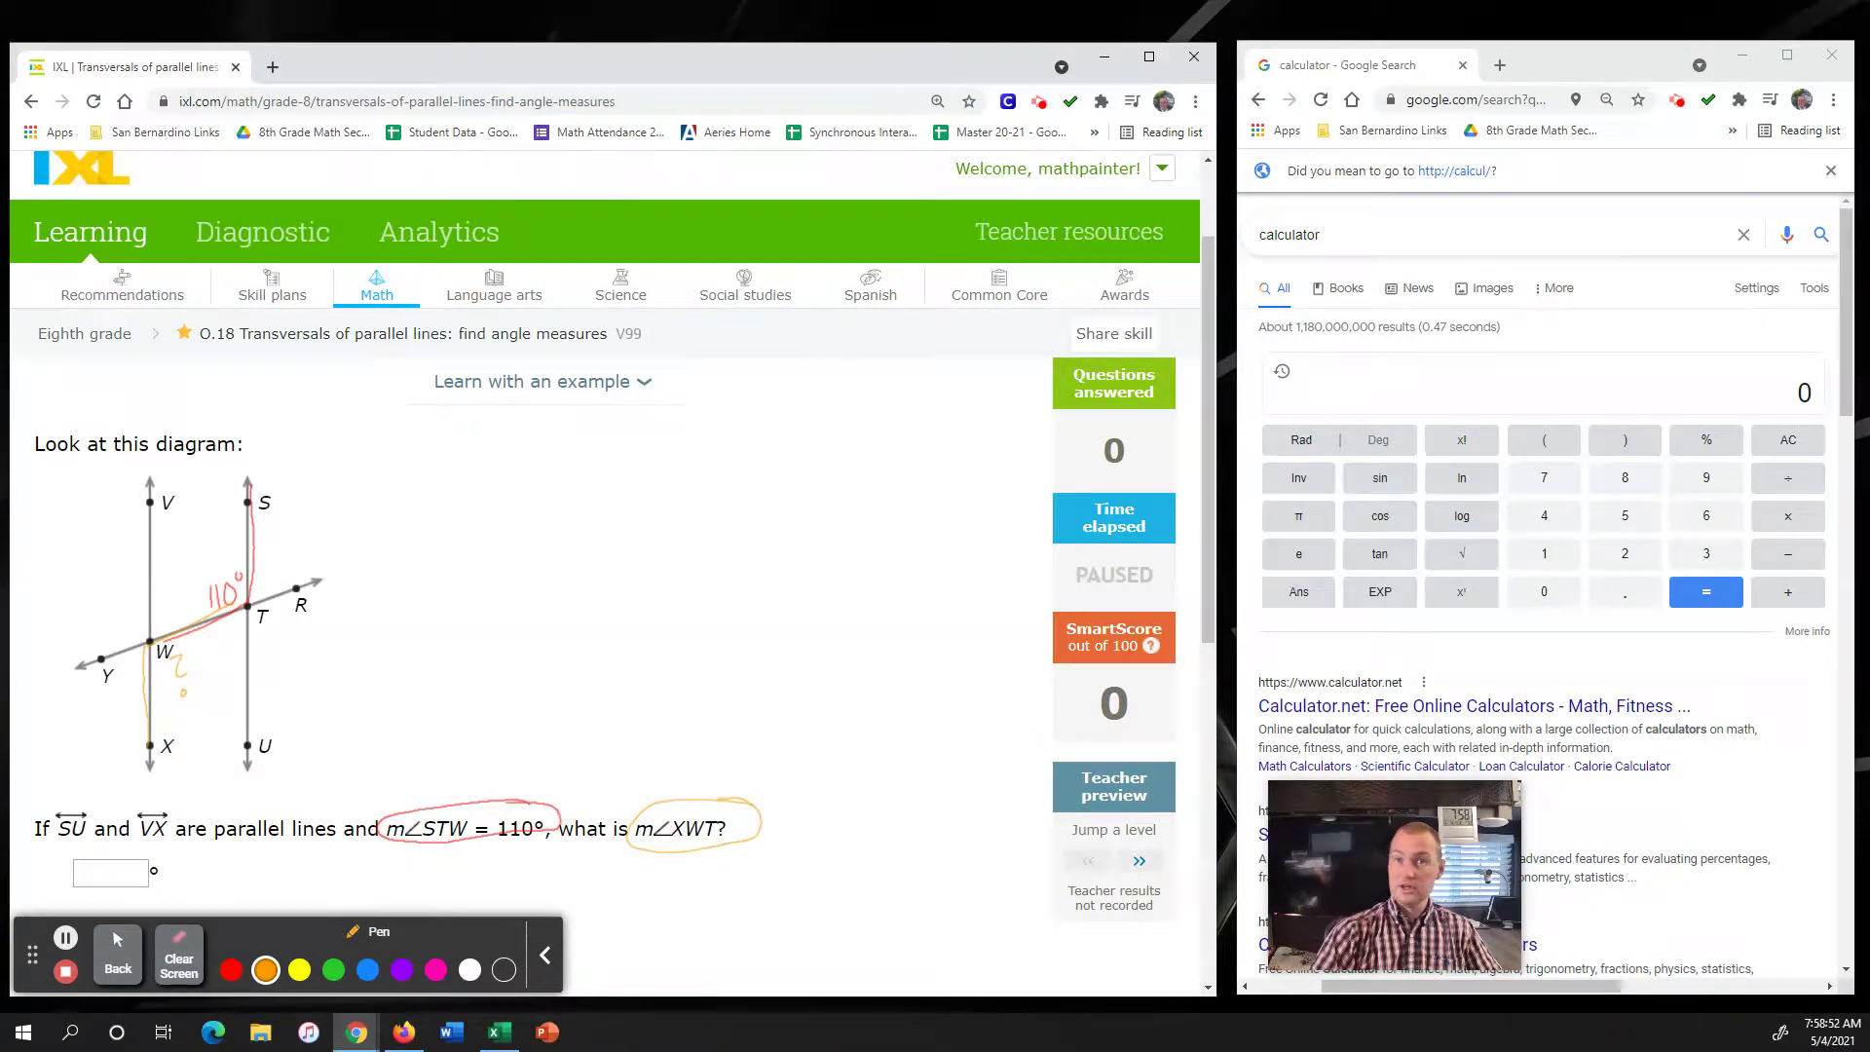
{"action": "left_click_drag", "start_coordinate": [199, 658], "coordinate": [198, 662]}
{"action": "left_click_drag", "start_coordinate": [199, 670], "coordinate": [235, 648]}
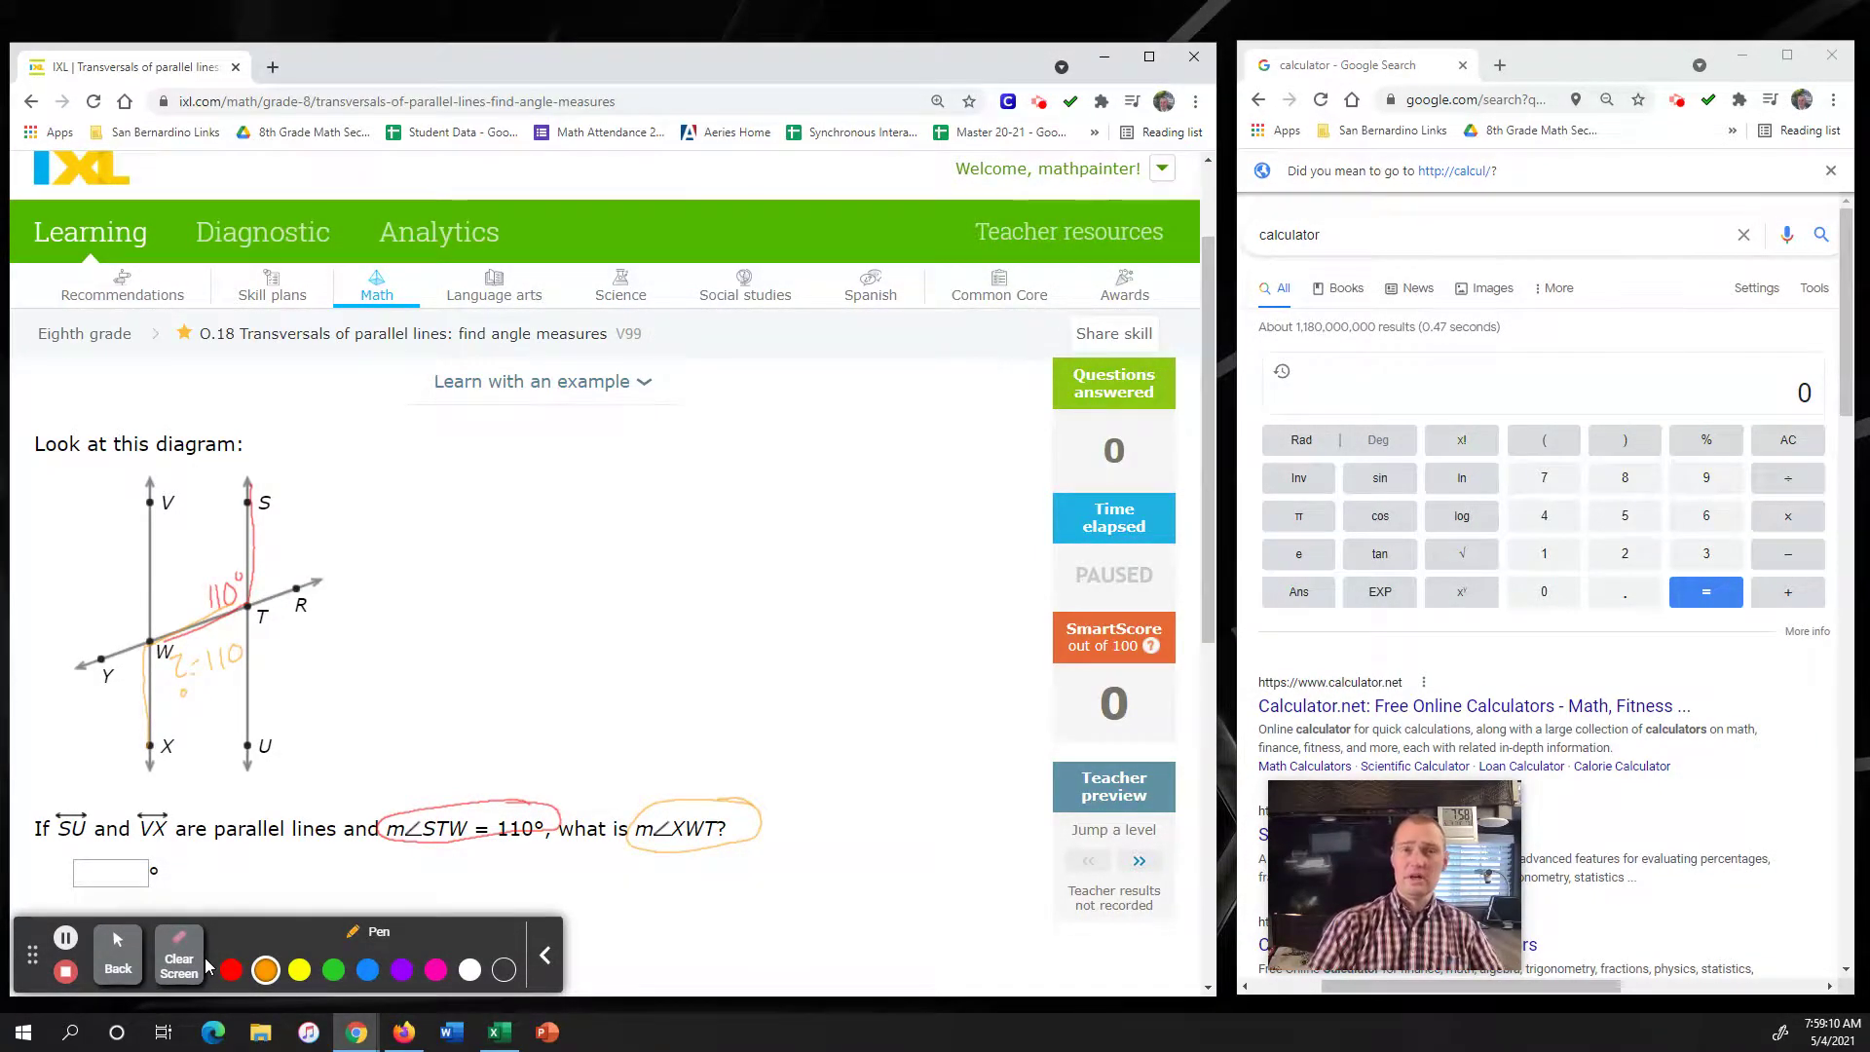
- Submit 110 as the answer for m∠XWT
{"action": "left_click", "coordinate": [118, 952]}
{"action": "left_click", "coordinate": [104, 880]}
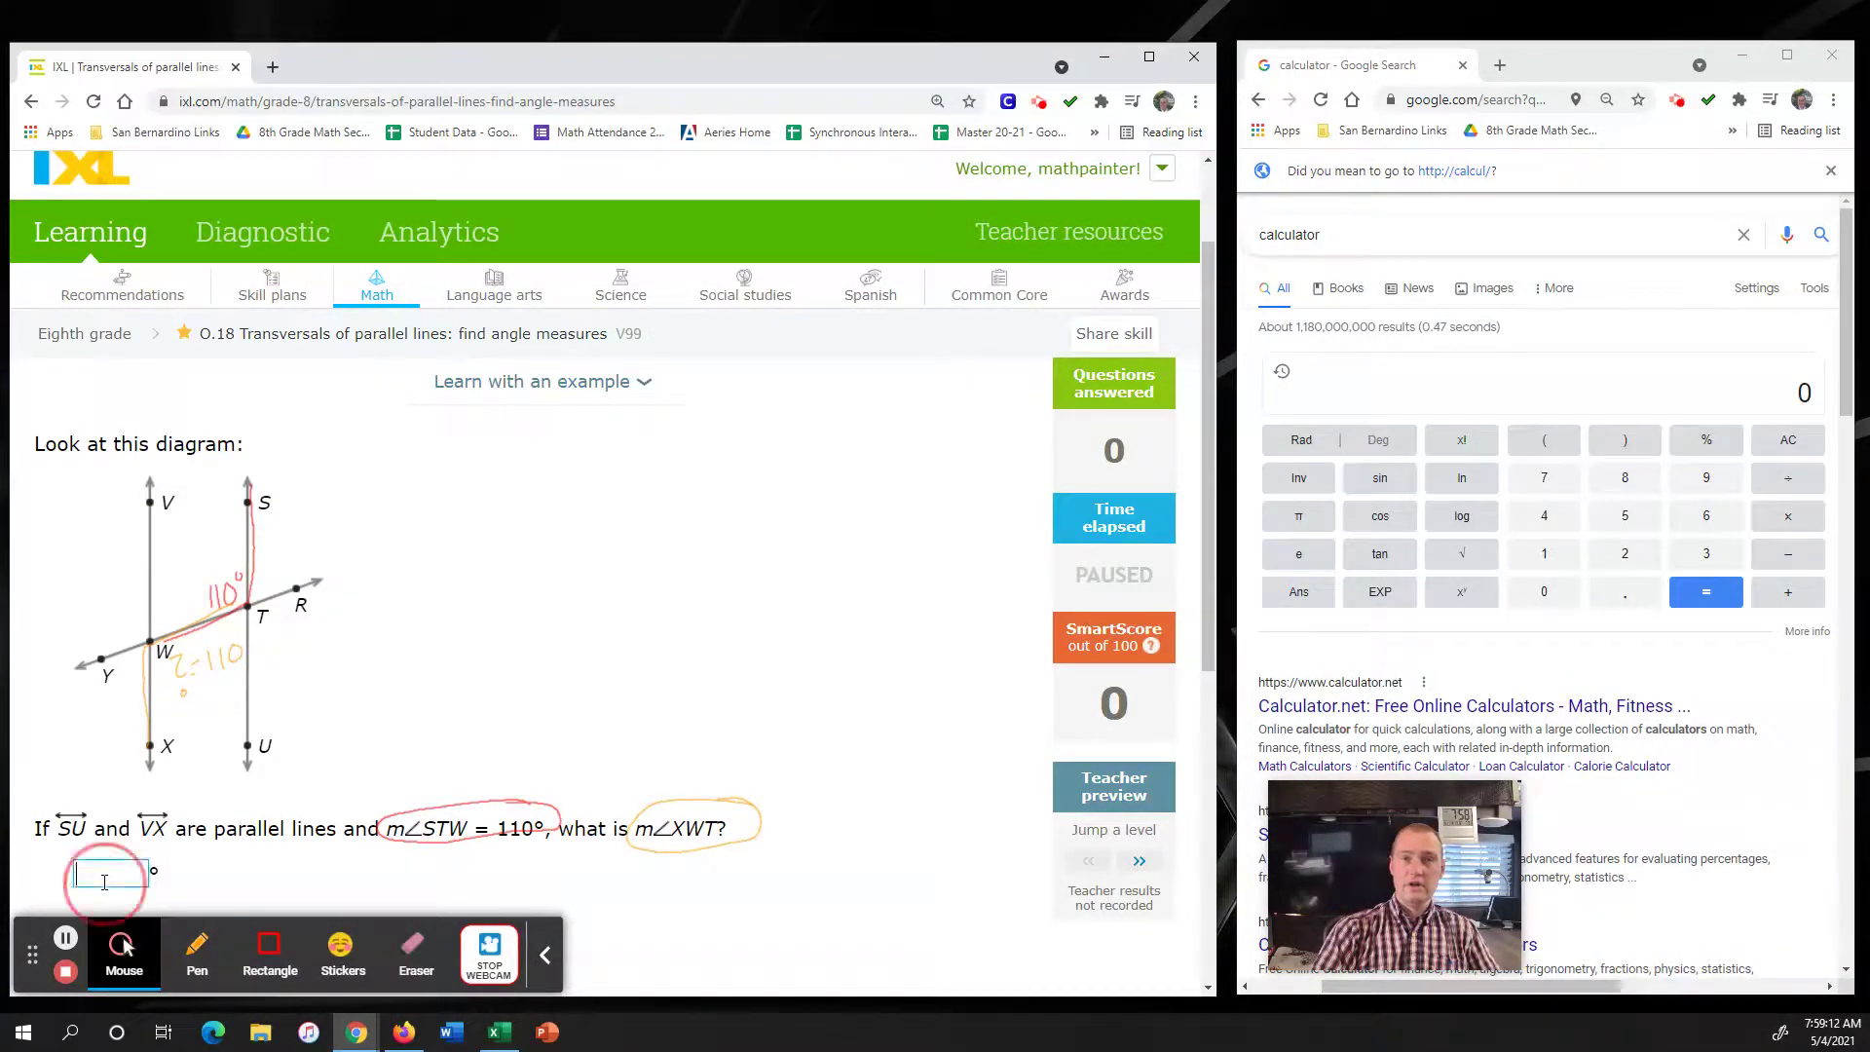
{"action": "type", "text": "110"}
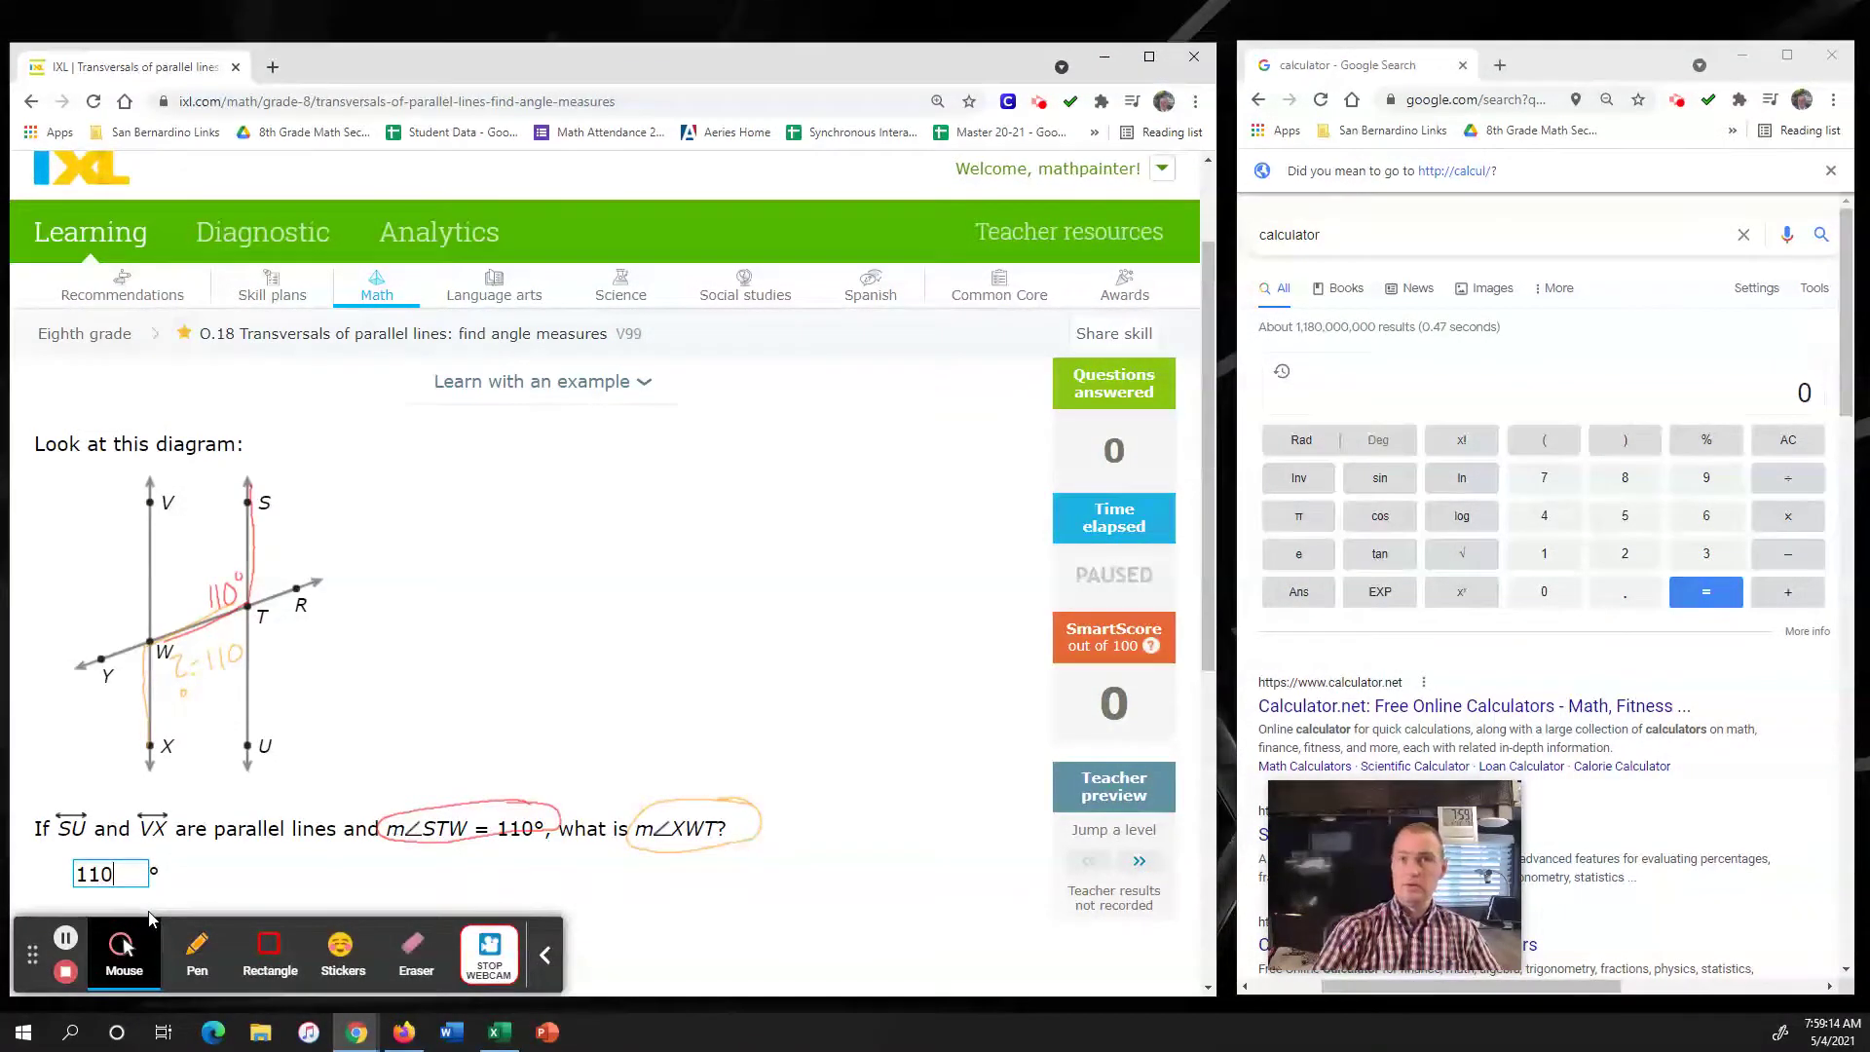
{"action": "key", "text": "Return"}
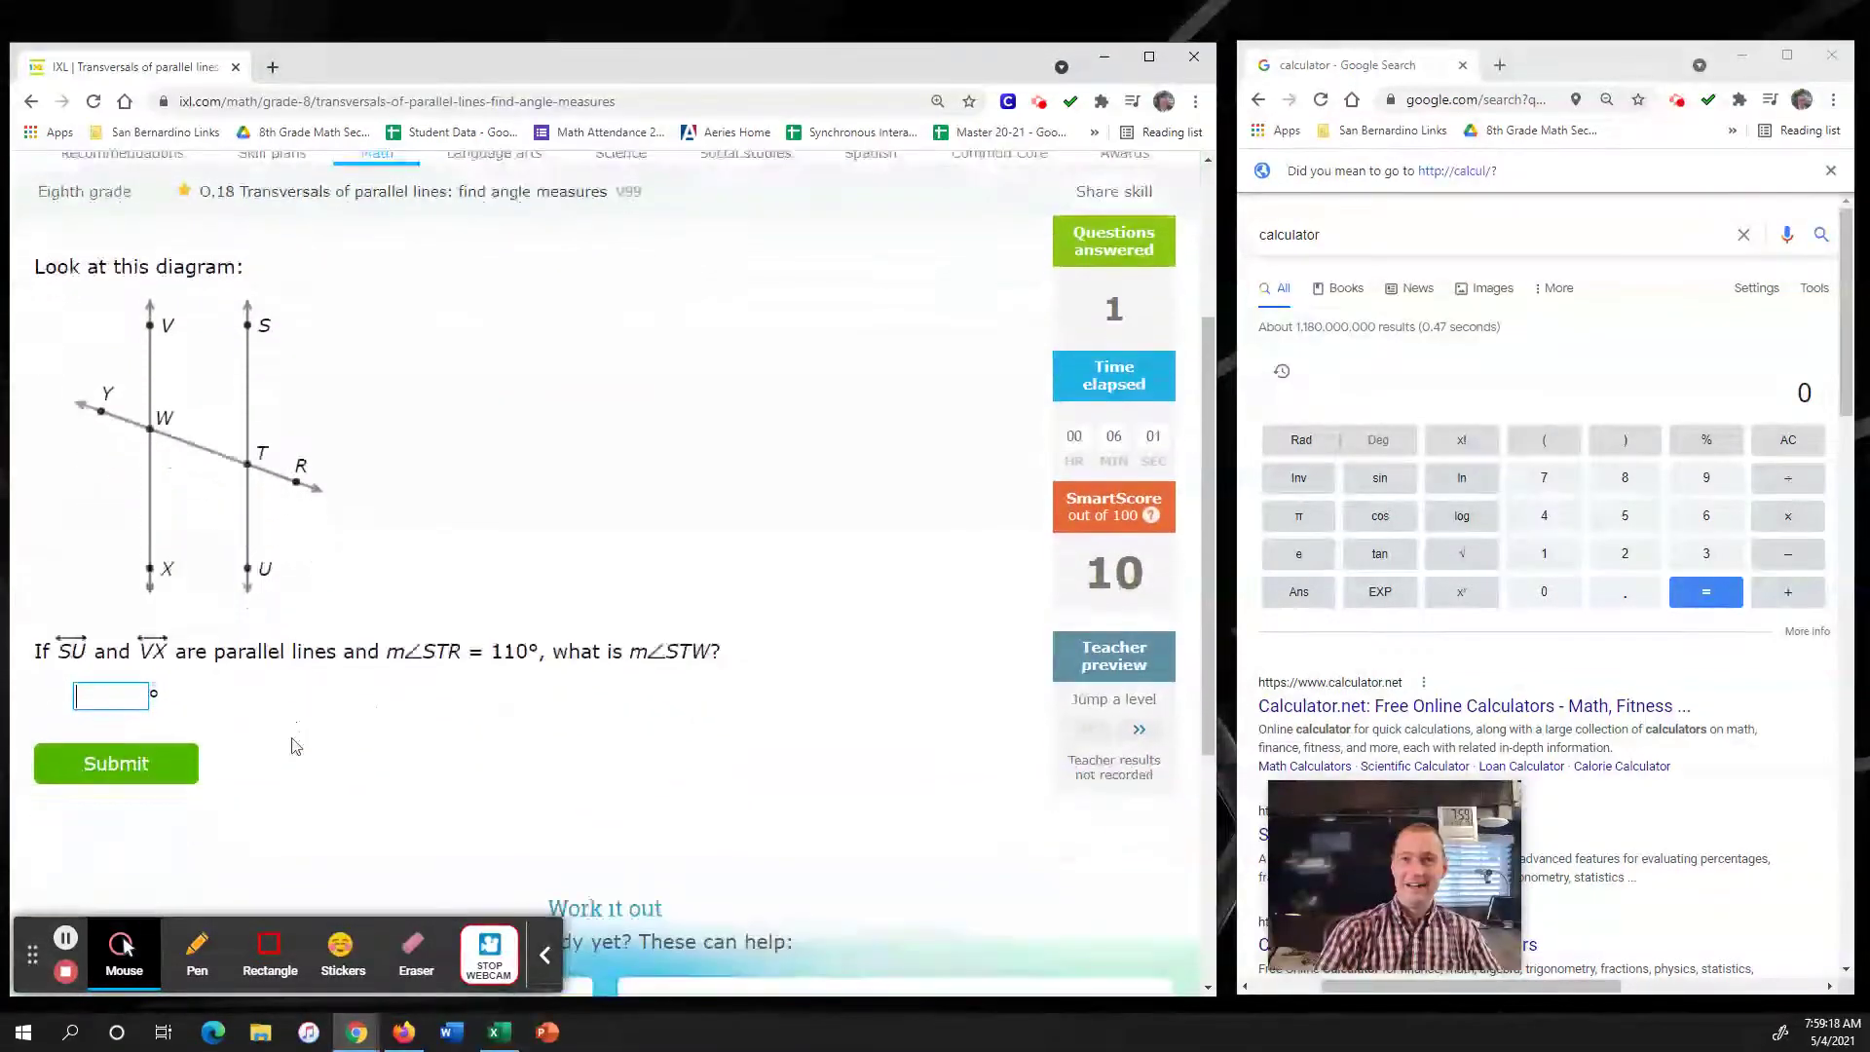
- With the red pen, circle the given m∠STR = 110°, trace angle STR on the diagram, and label it 110°
{"action": "left_click", "coordinate": [190, 959]}
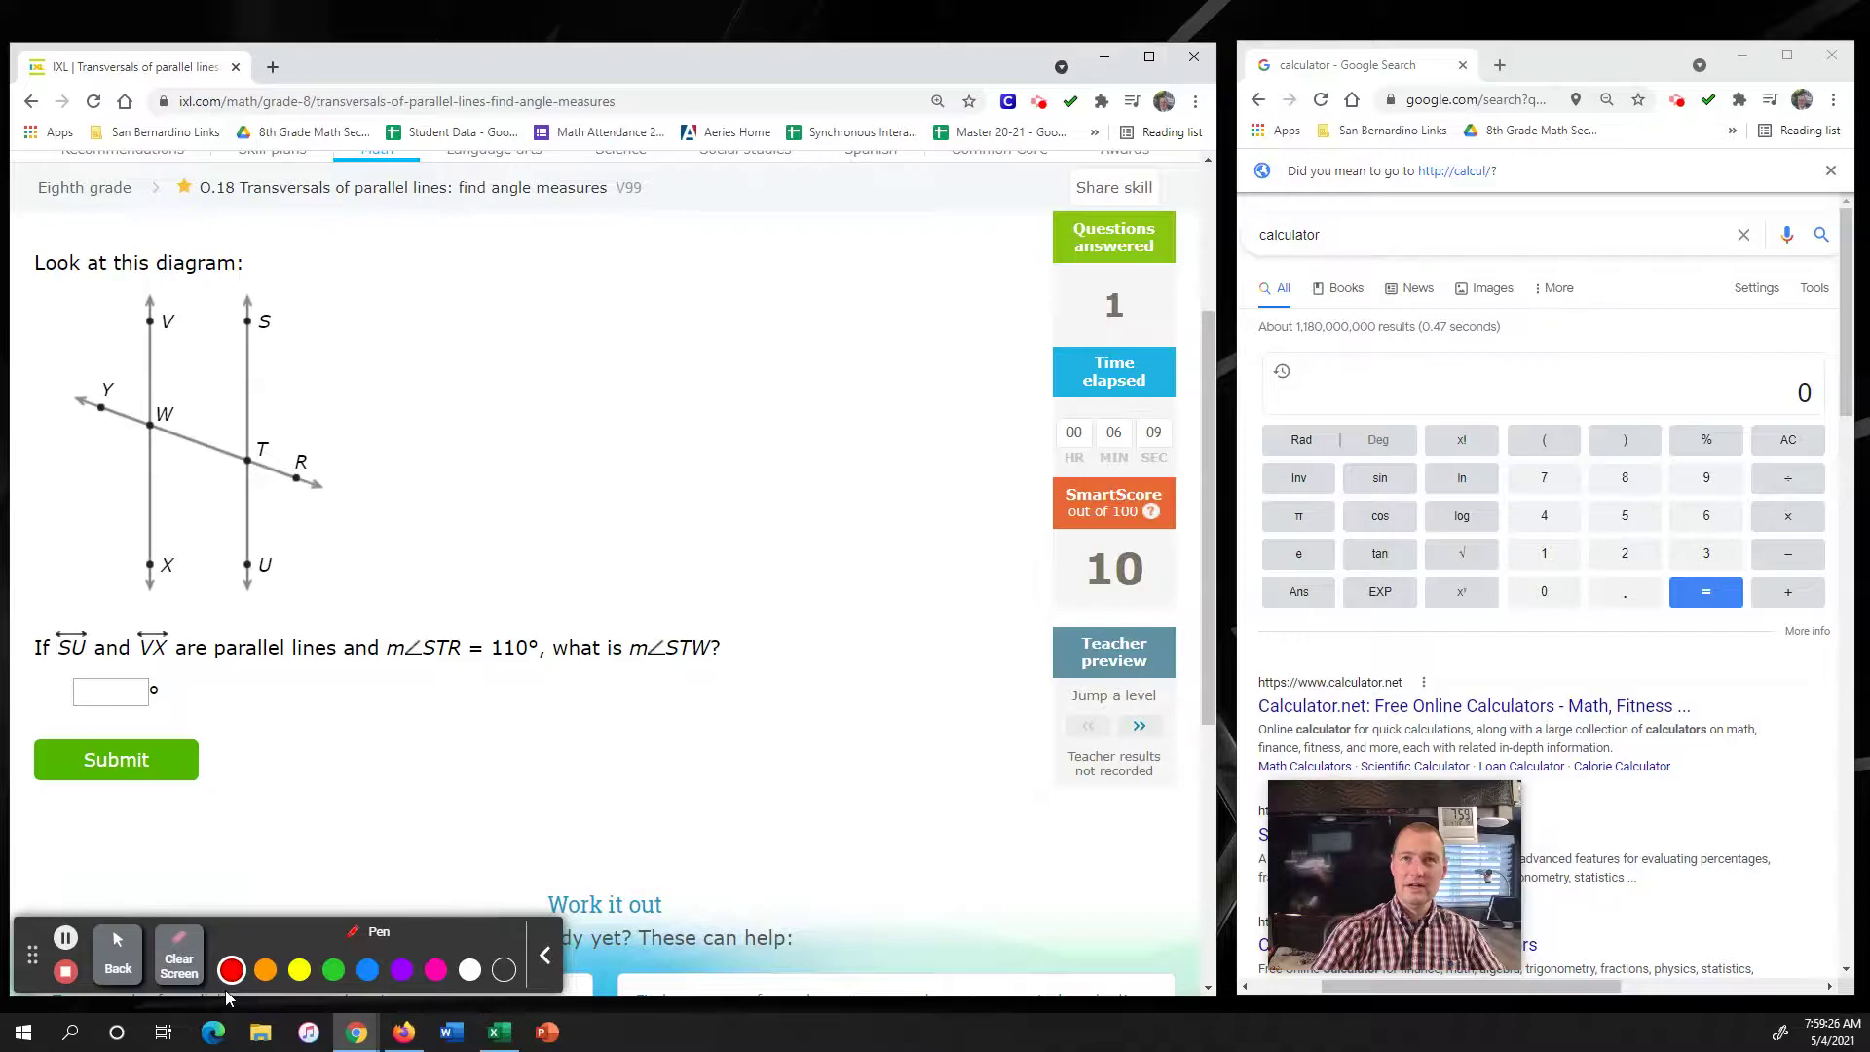
{"action": "mouse_move", "coordinate": [521, 620]}
{"action": "left_mouse_down"}
{"action": "mouse_move", "coordinate": [412, 616]}
{"action": "mouse_move", "coordinate": [370, 667]}
{"action": "mouse_move", "coordinate": [511, 670]}
{"action": "mouse_move", "coordinate": [526, 615]}
{"action": "mouse_move", "coordinate": [493, 606]}
{"action": "left_mouse_up"}
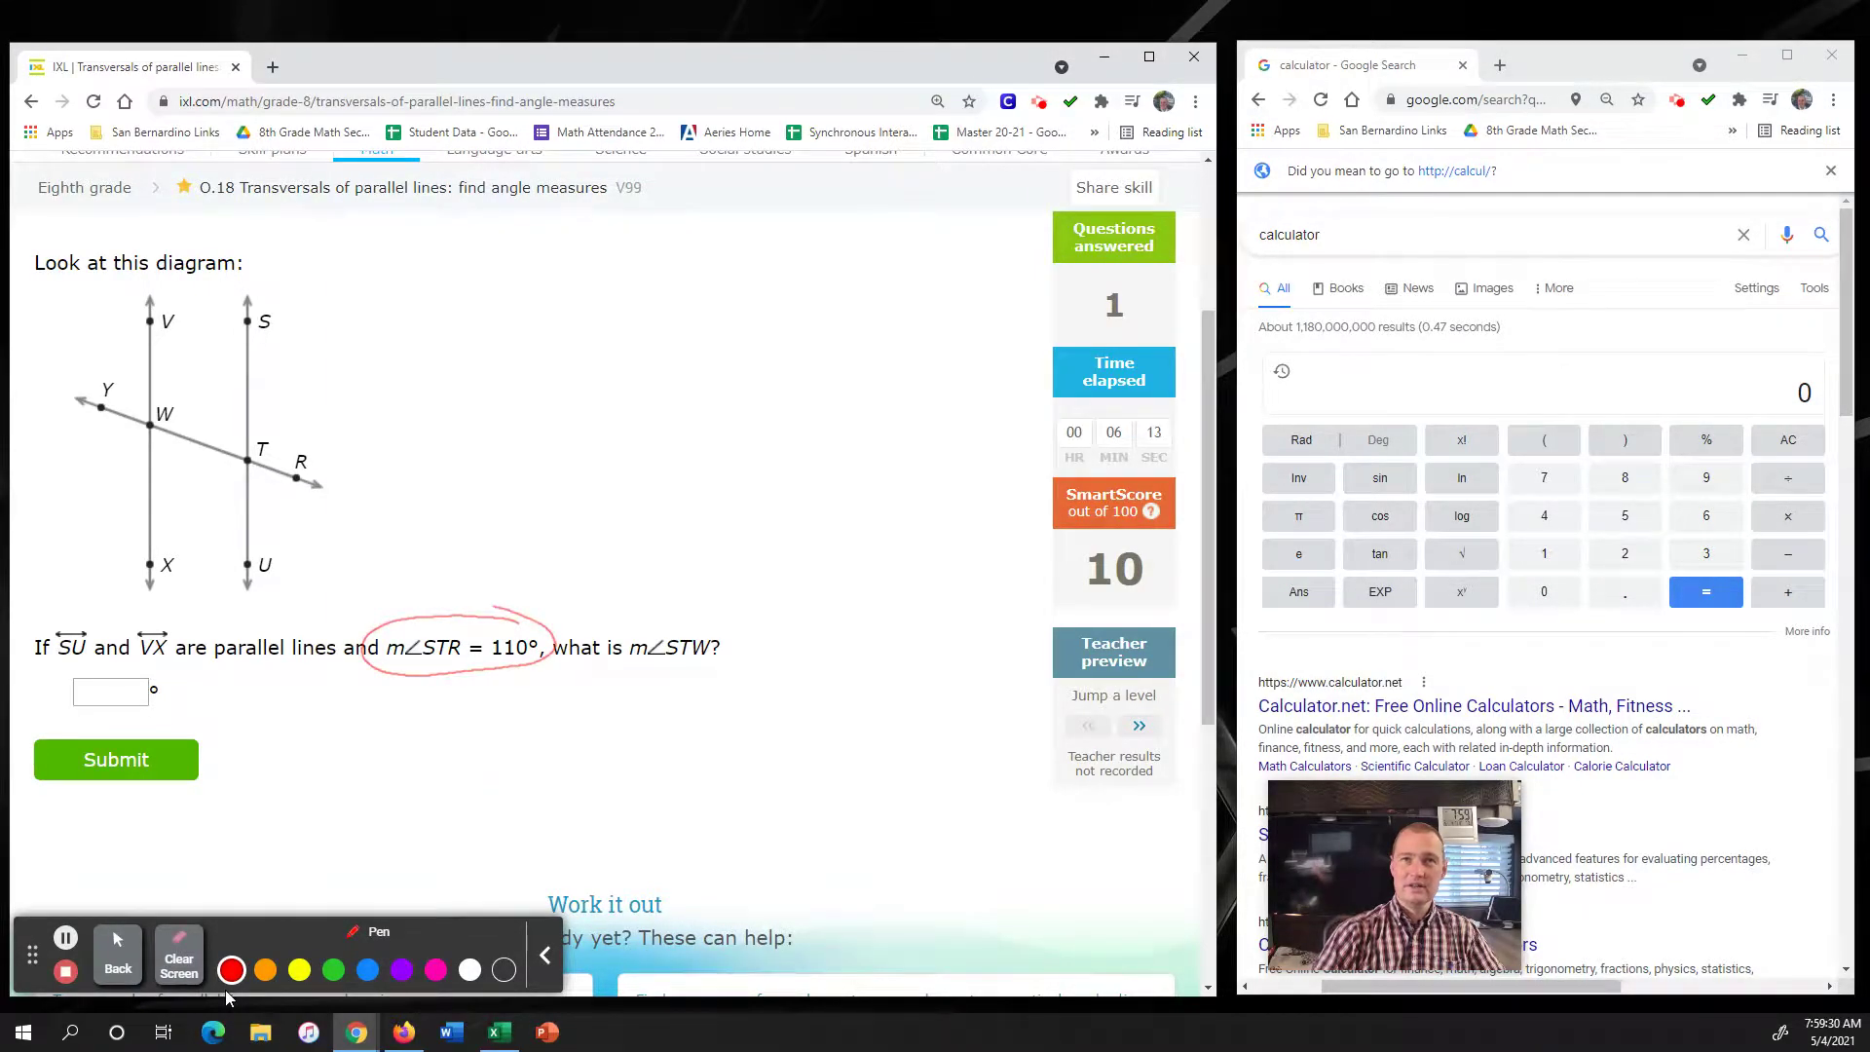
{"action": "mouse_move", "coordinate": [252, 312]}
{"action": "left_mouse_down"}
{"action": "mouse_move", "coordinate": [251, 425]}
{"action": "mouse_move", "coordinate": [319, 483]}
{"action": "left_mouse_up"}
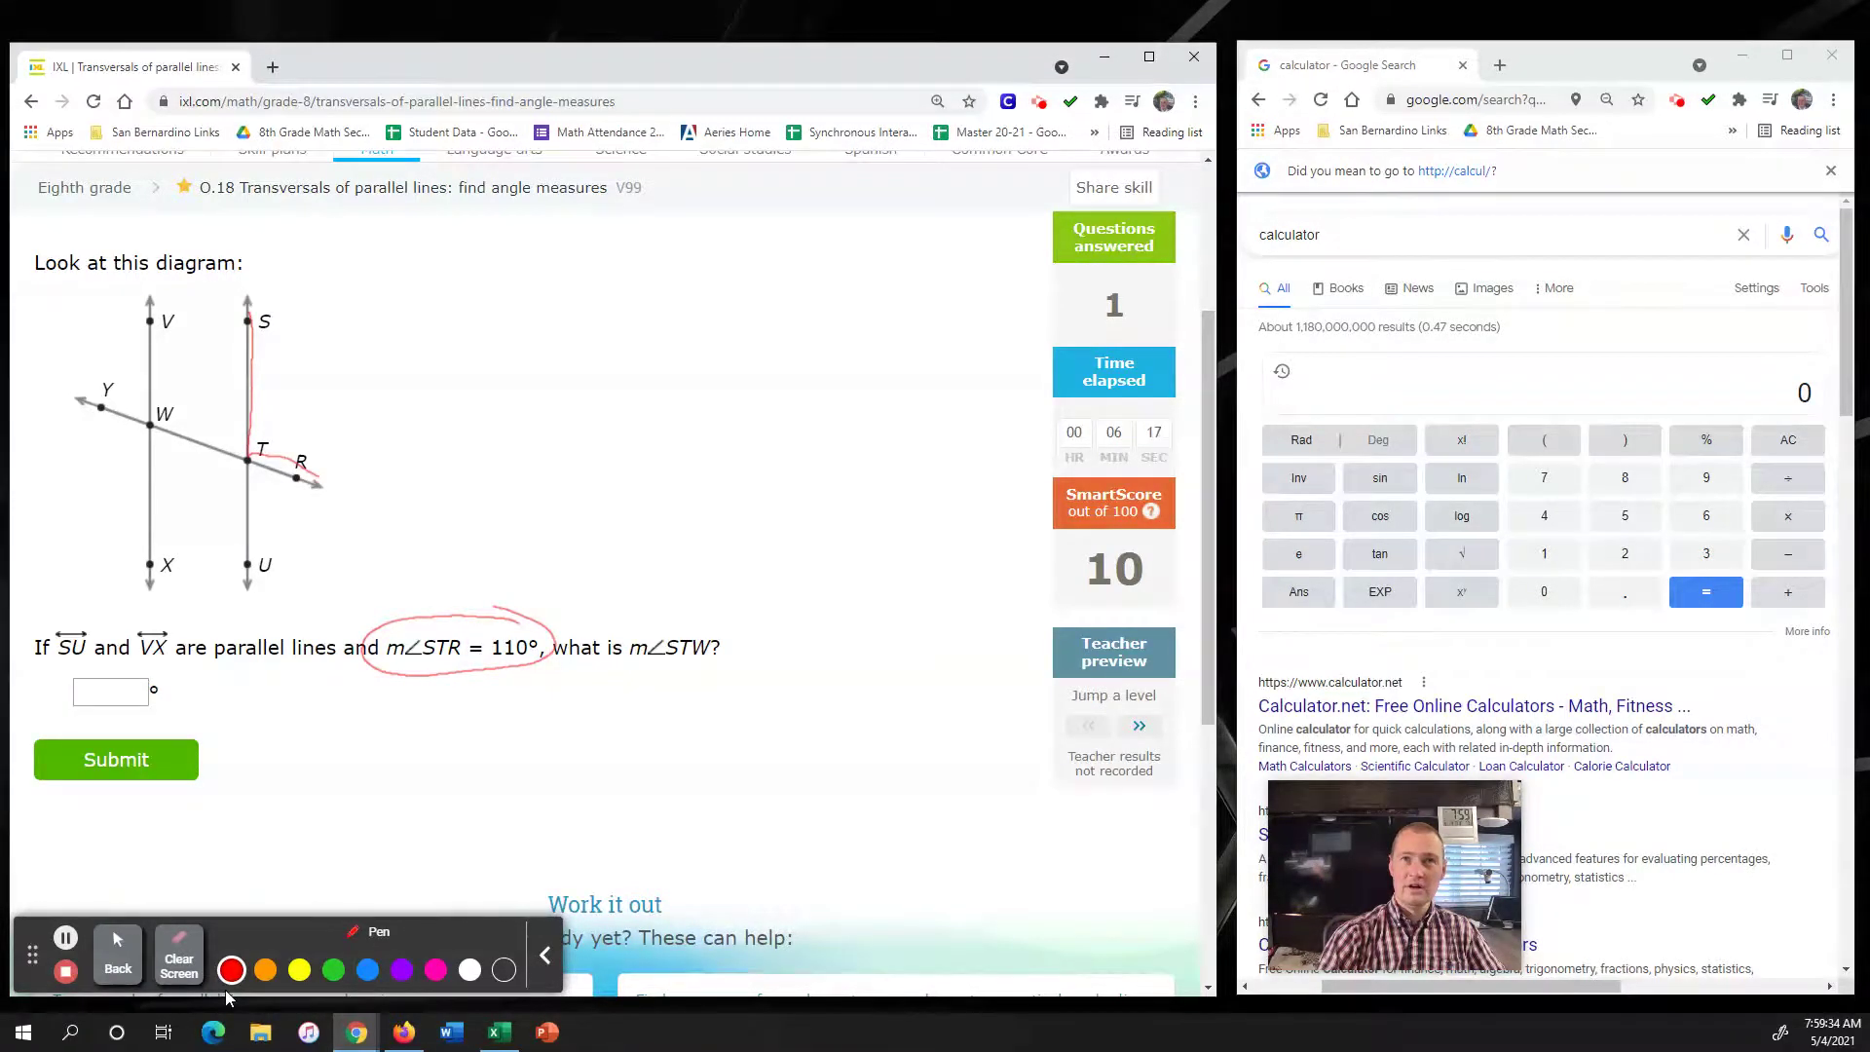
{"action": "left_click_drag", "start_coordinate": [297, 409], "coordinate": [295, 412]}
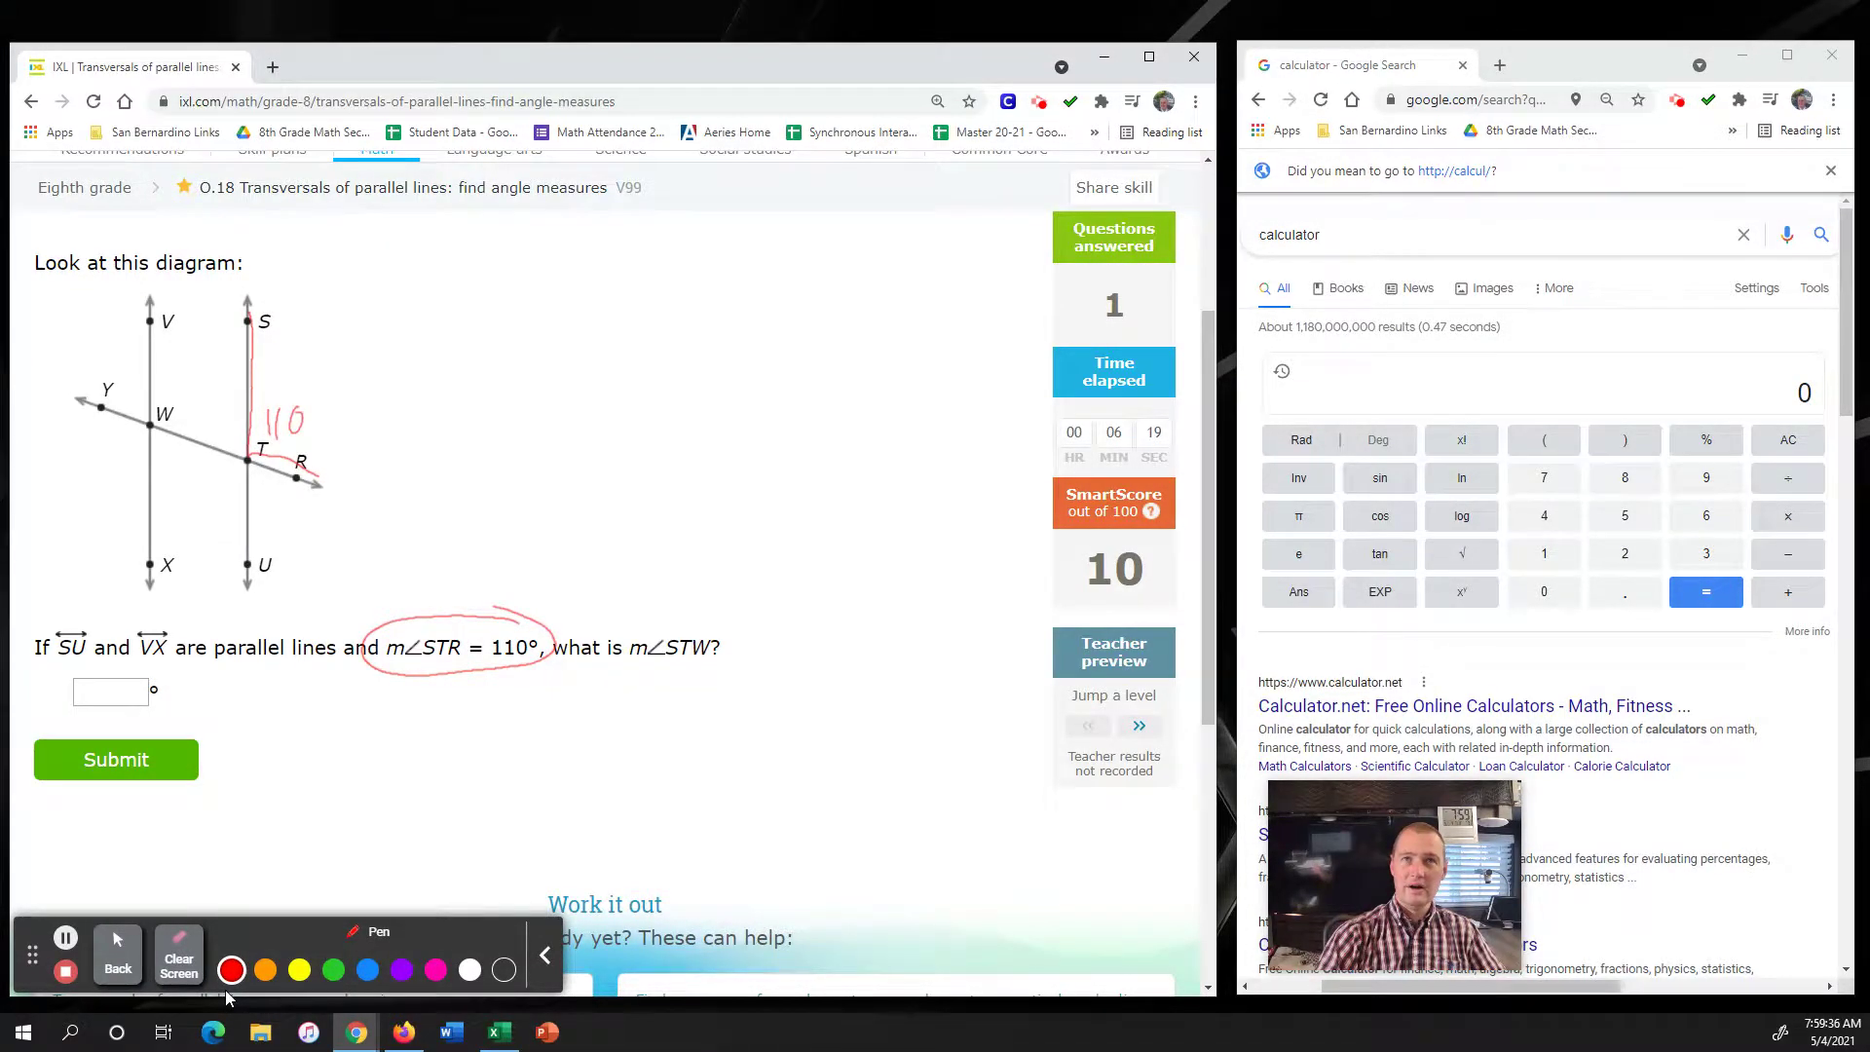
- With the orange pen, circle m∠STW in the question, trace angle STW, and mark it with a question mark
{"action": "left_click", "coordinate": [265, 968]}
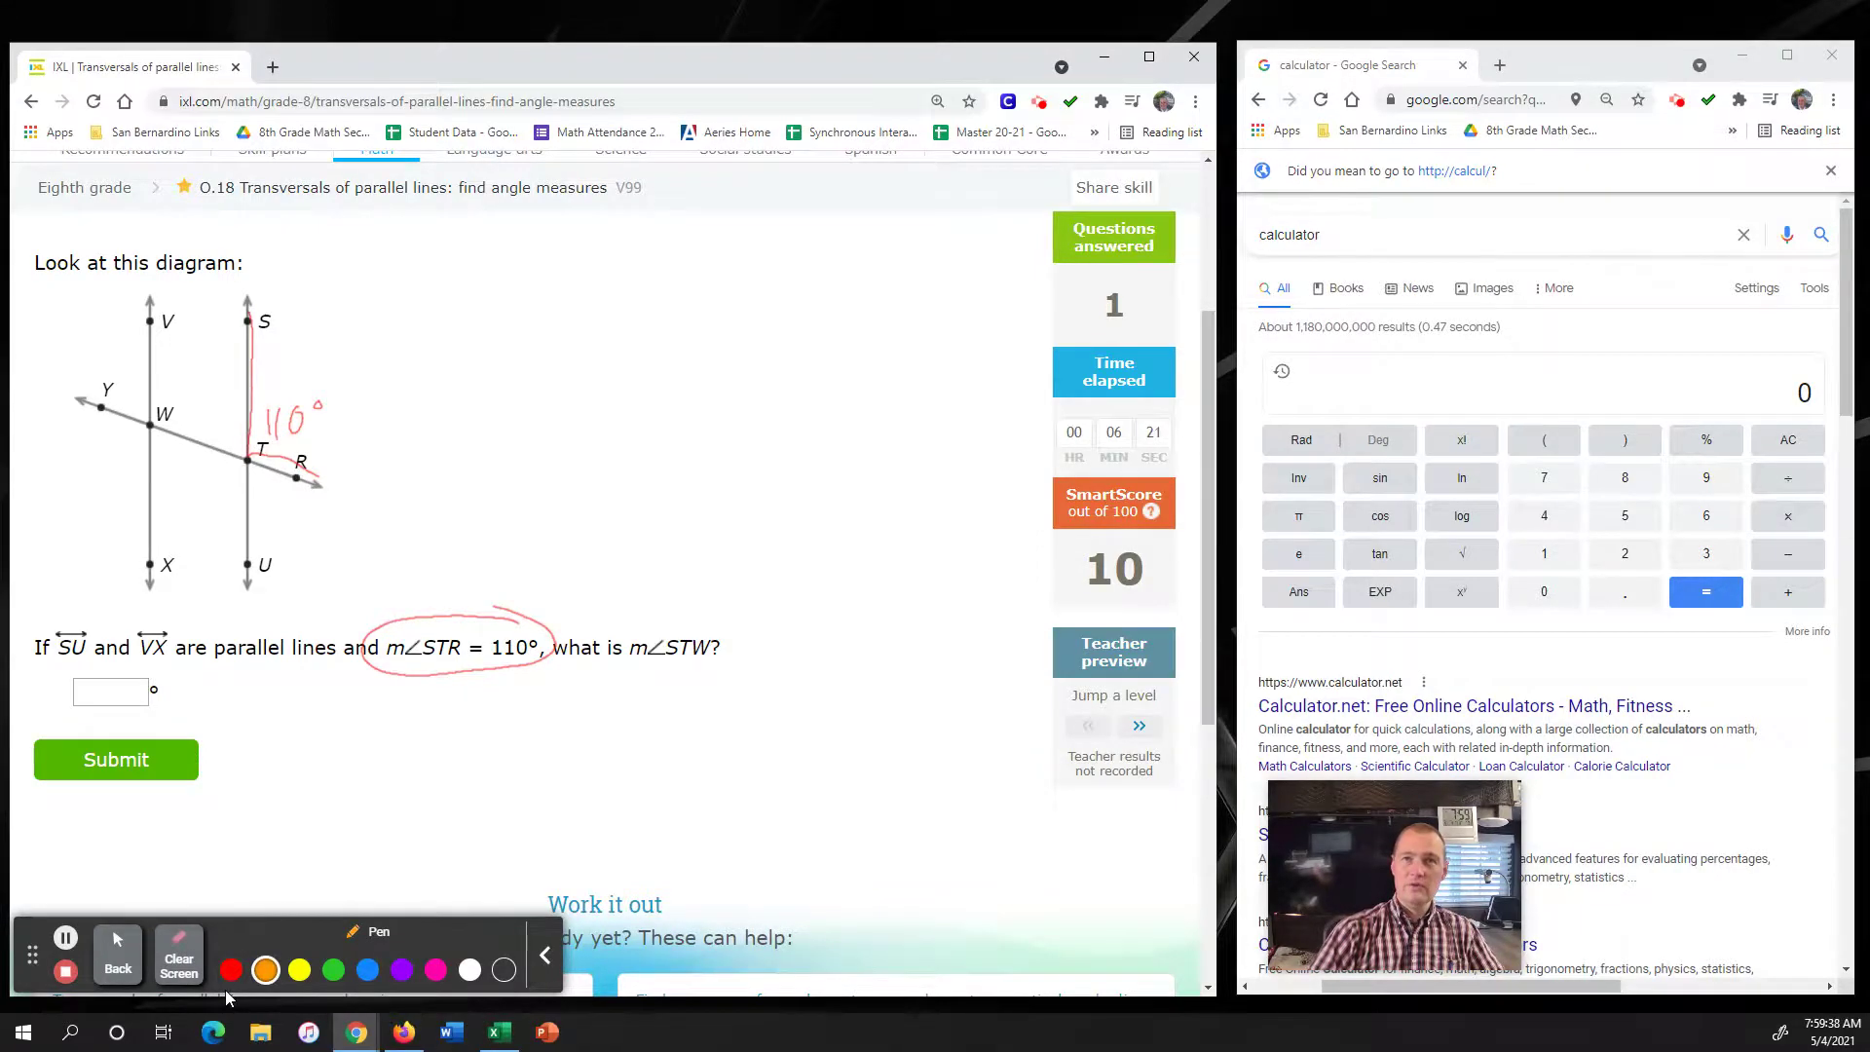
{"action": "mouse_move", "coordinate": [742, 620]}
{"action": "left_mouse_down"}
{"action": "mouse_move", "coordinate": [621, 679]}
{"action": "mouse_move", "coordinate": [755, 624]}
{"action": "left_mouse_up"}
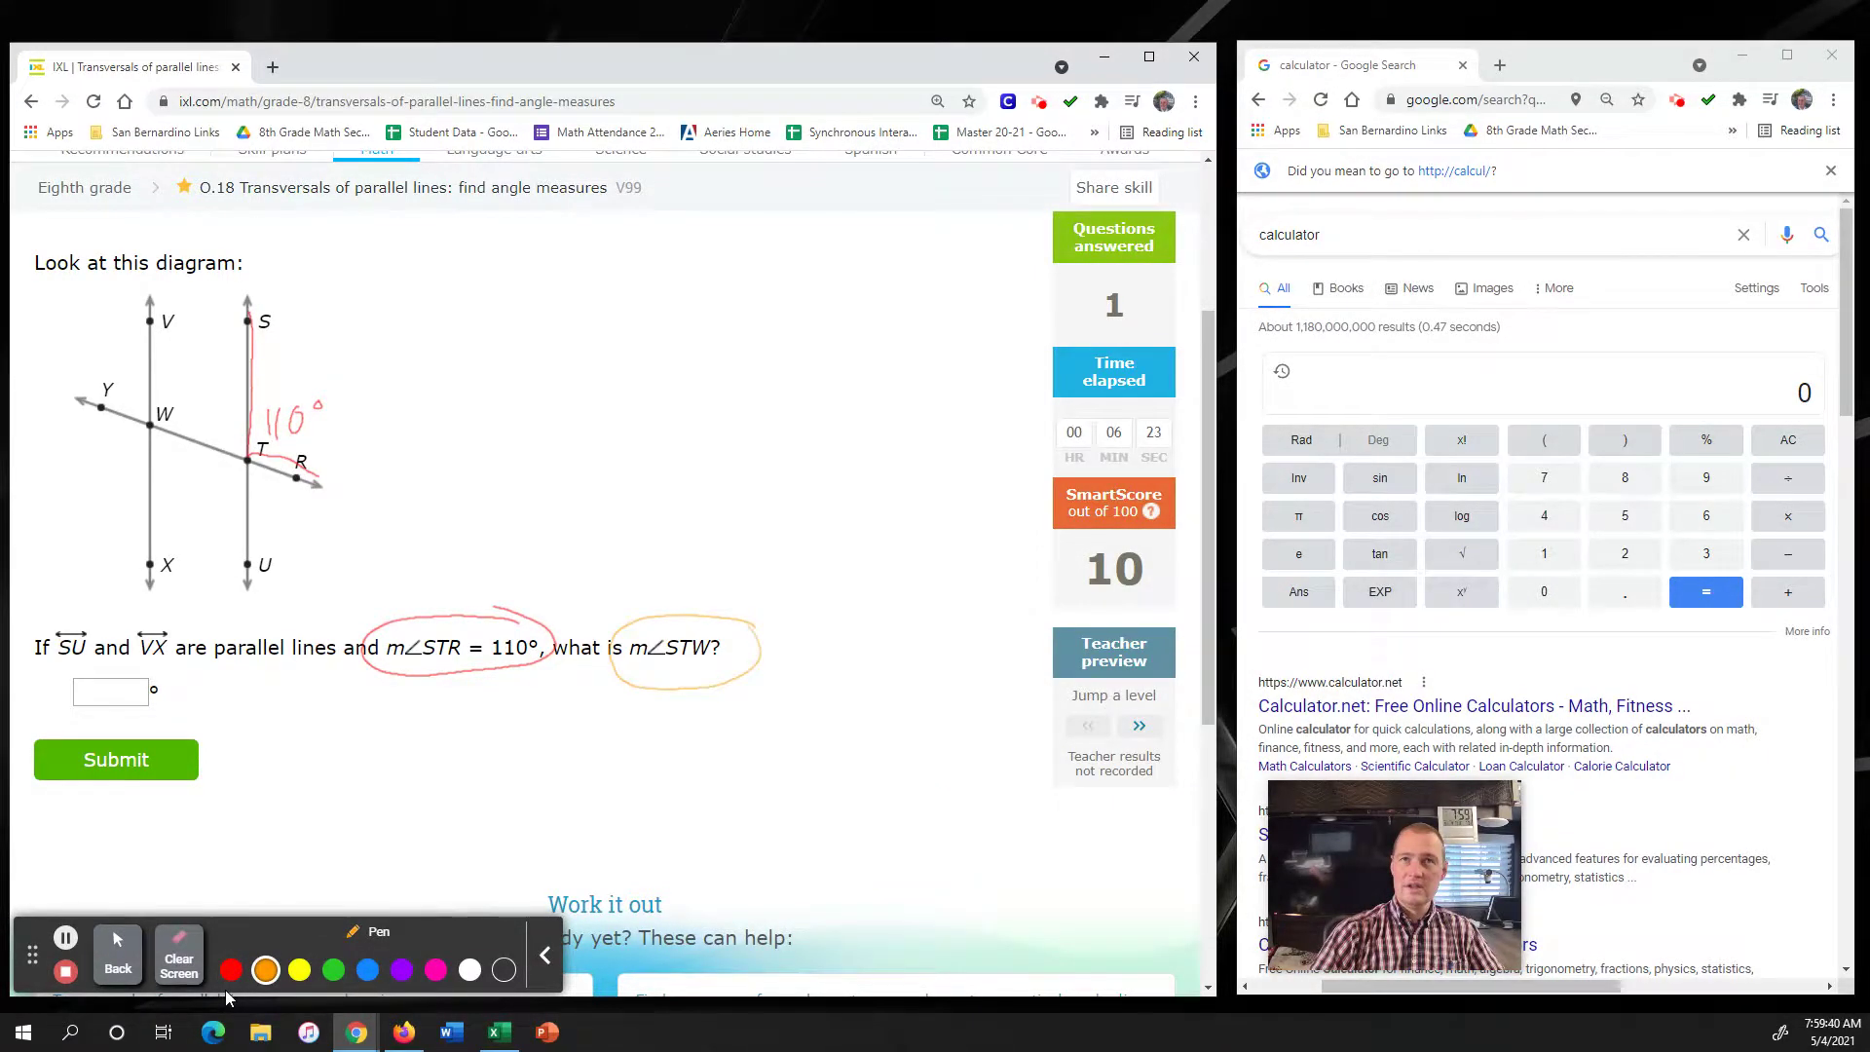
{"action": "mouse_move", "coordinate": [247, 314]}
{"action": "left_mouse_down"}
{"action": "mouse_move", "coordinate": [248, 458]}
{"action": "mouse_move", "coordinate": [190, 439]}
{"action": "left_mouse_up"}
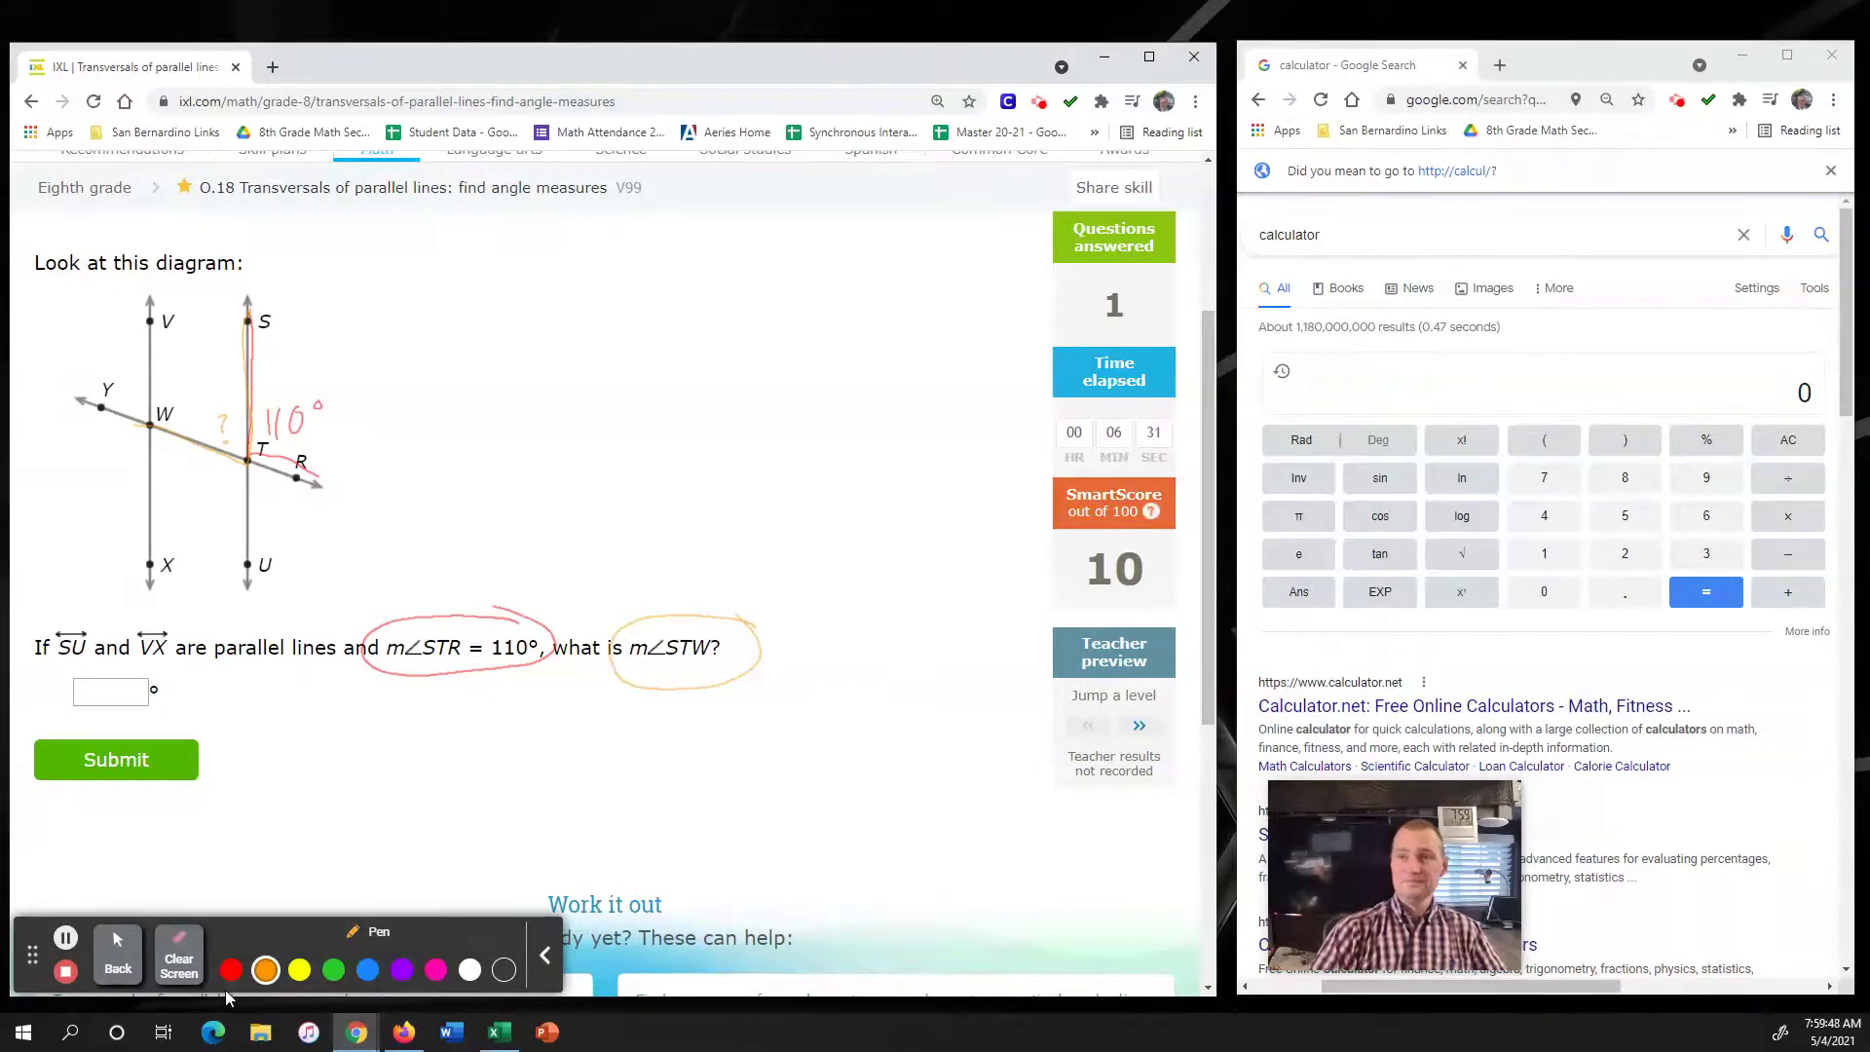
- Draw a purple arc across both angles at T and write 180 − 110° = ? beside the diagram in purple, red and orange
{"action": "key", "text": "6"}
{"action": "left_click_drag", "start_coordinate": [232, 443], "coordinate": [228, 454]}
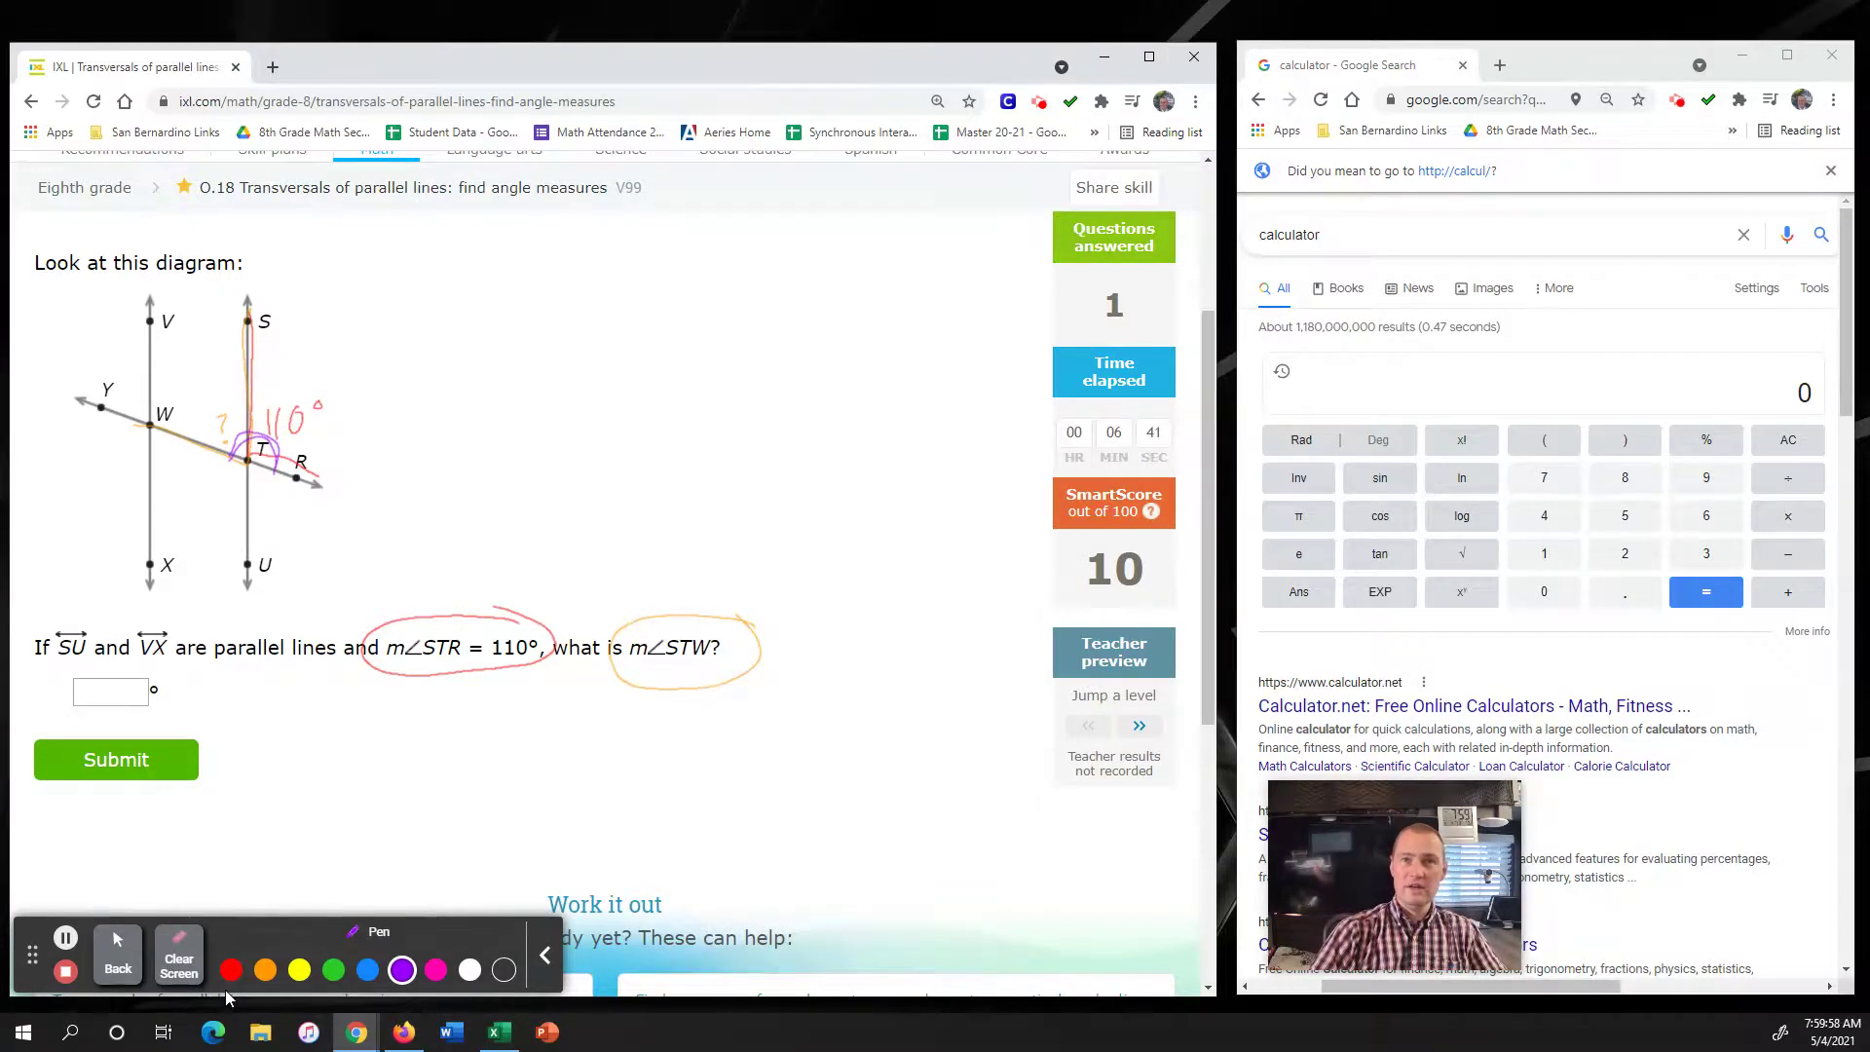
{"action": "mouse_move", "coordinate": [547, 404]}
{"action": "left_mouse_down"}
{"action": "mouse_move", "coordinate": [545, 435]}
{"action": "mouse_move", "coordinate": [561, 415]}
{"action": "mouse_move", "coordinate": [595, 438]}
{"action": "left_mouse_up"}
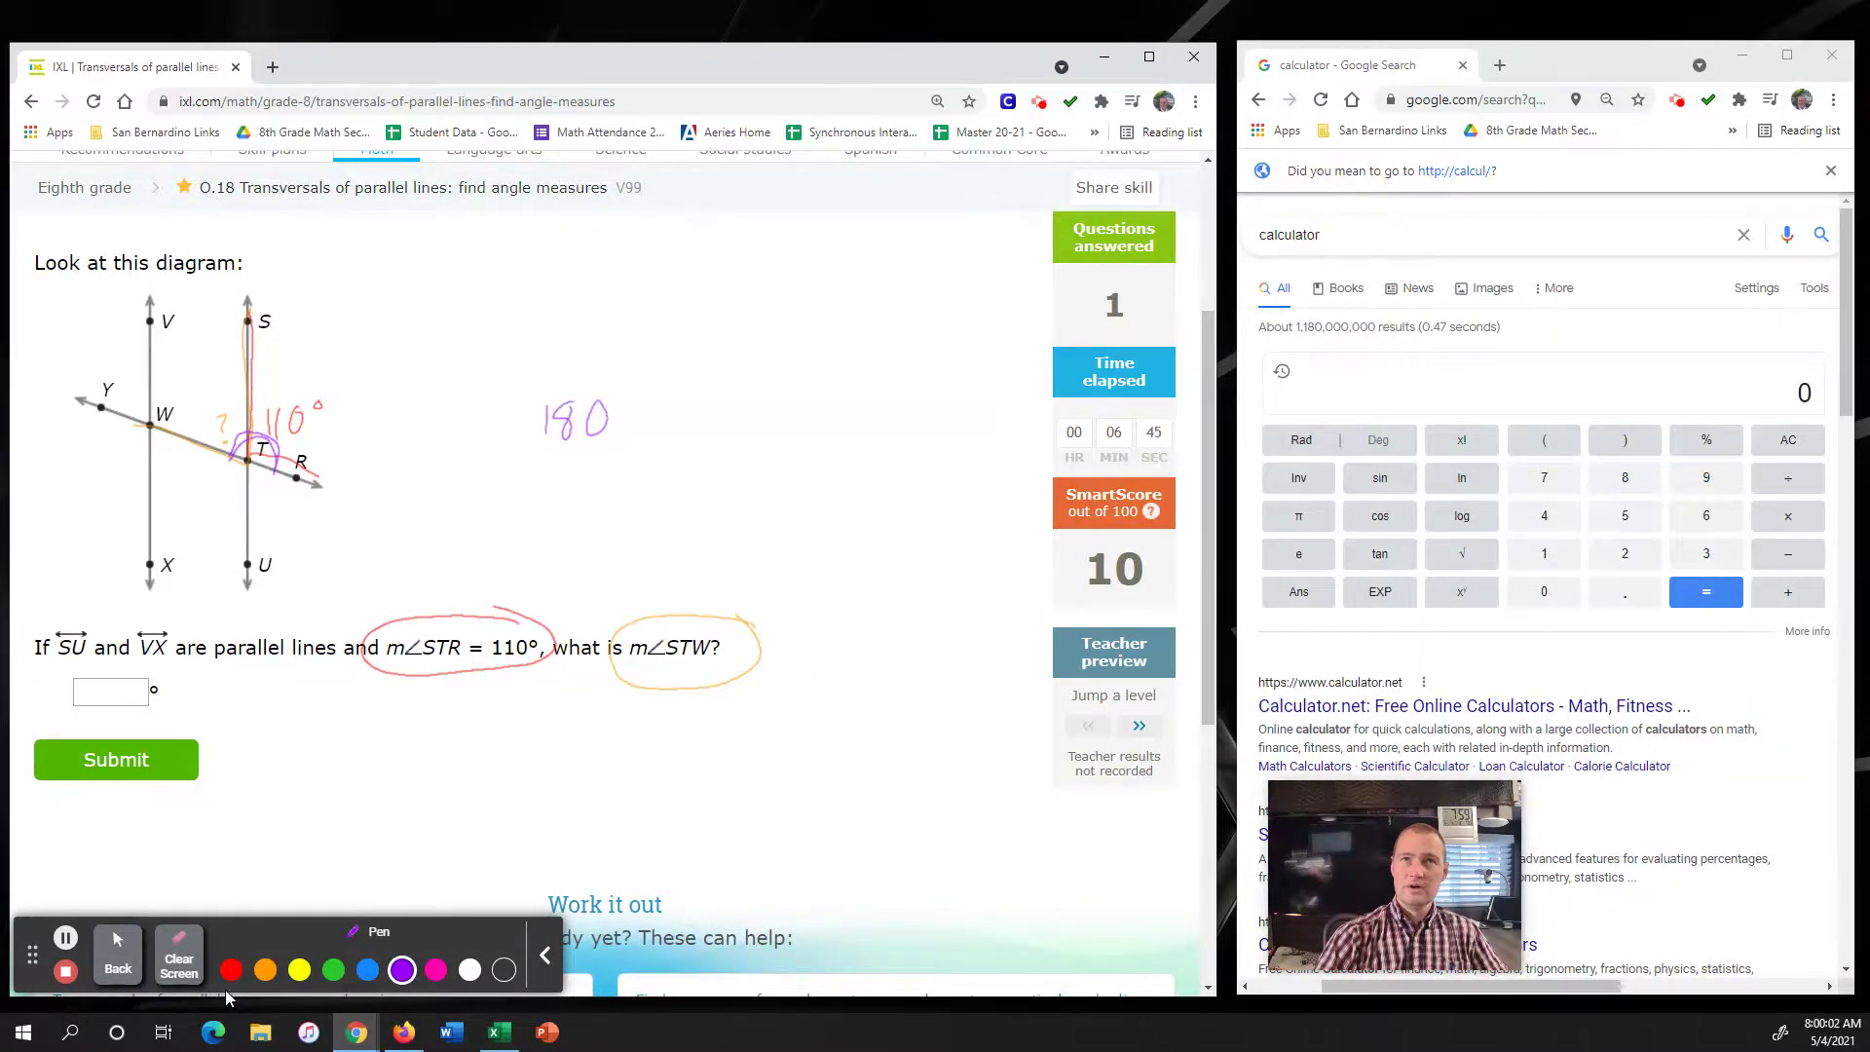
{"action": "left_click", "coordinate": [230, 970]}
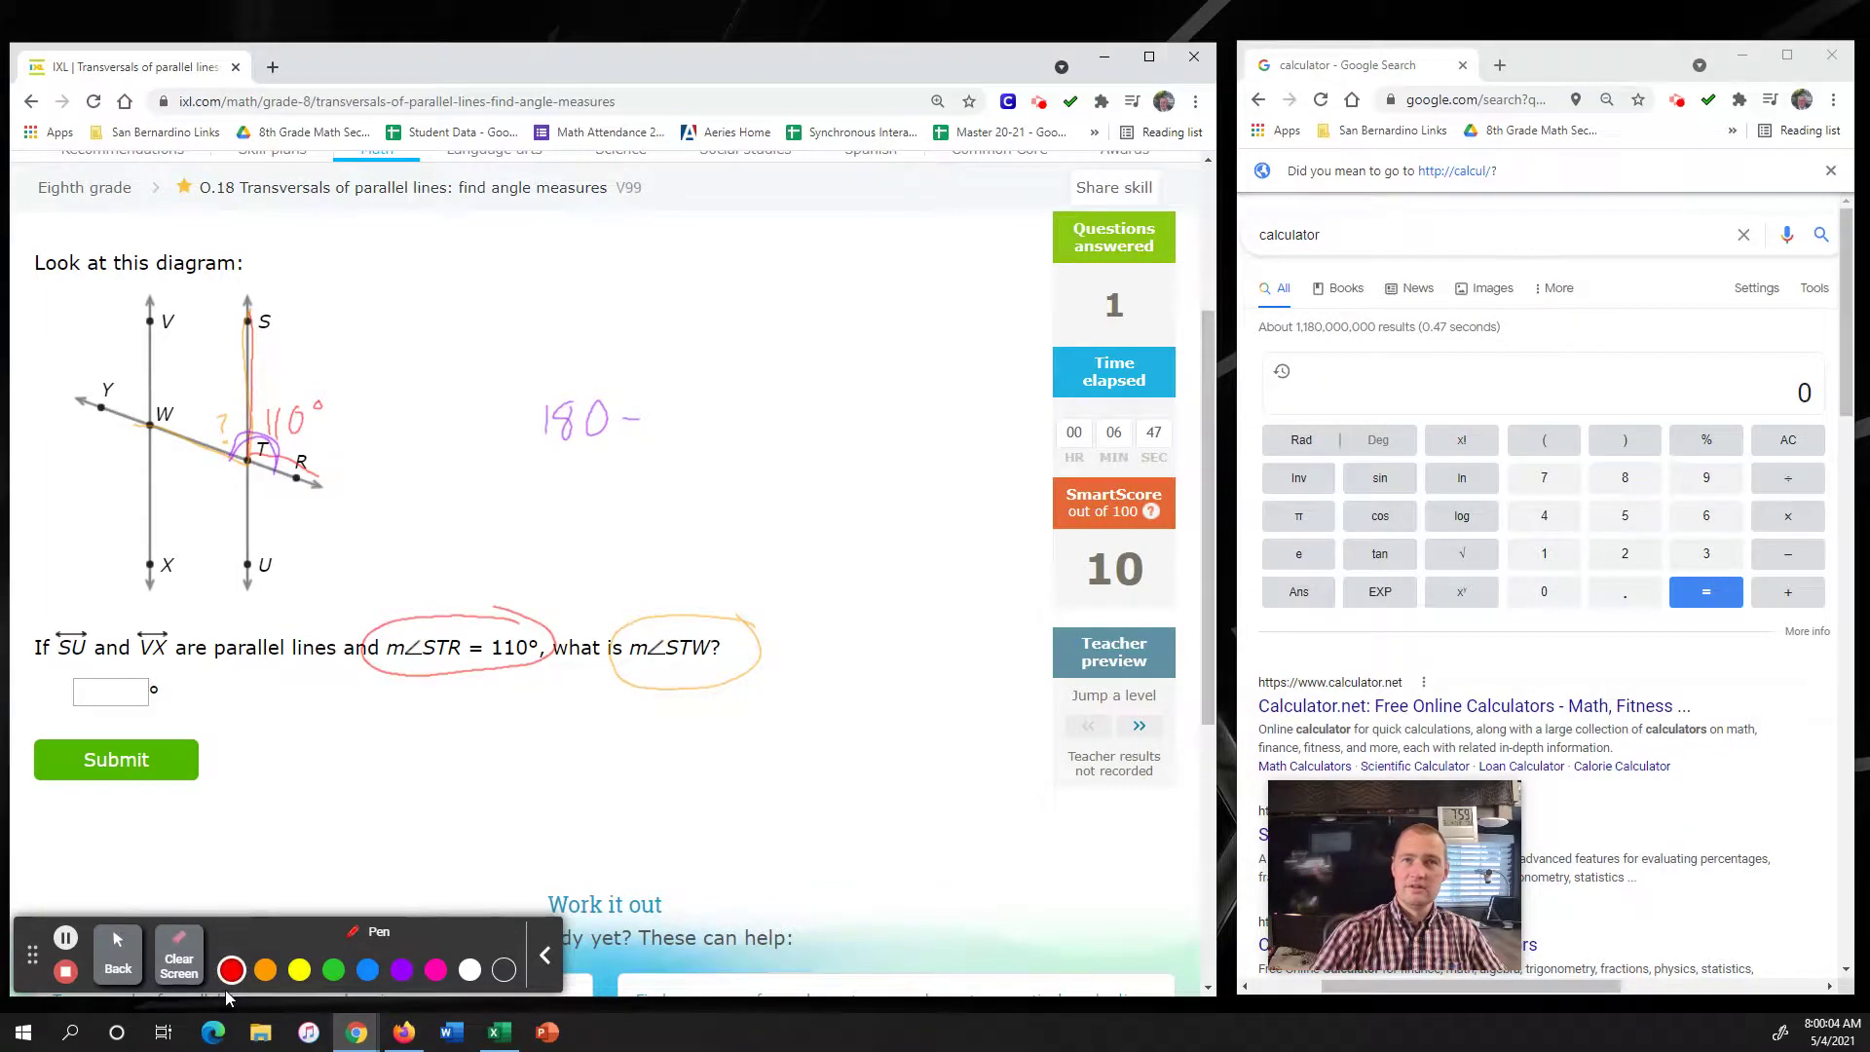
{"action": "mouse_move", "coordinate": [679, 400]}
{"action": "left_mouse_down"}
{"action": "mouse_move", "coordinate": [675, 437]}
{"action": "mouse_move", "coordinate": [724, 390]}
{"action": "left_mouse_up"}
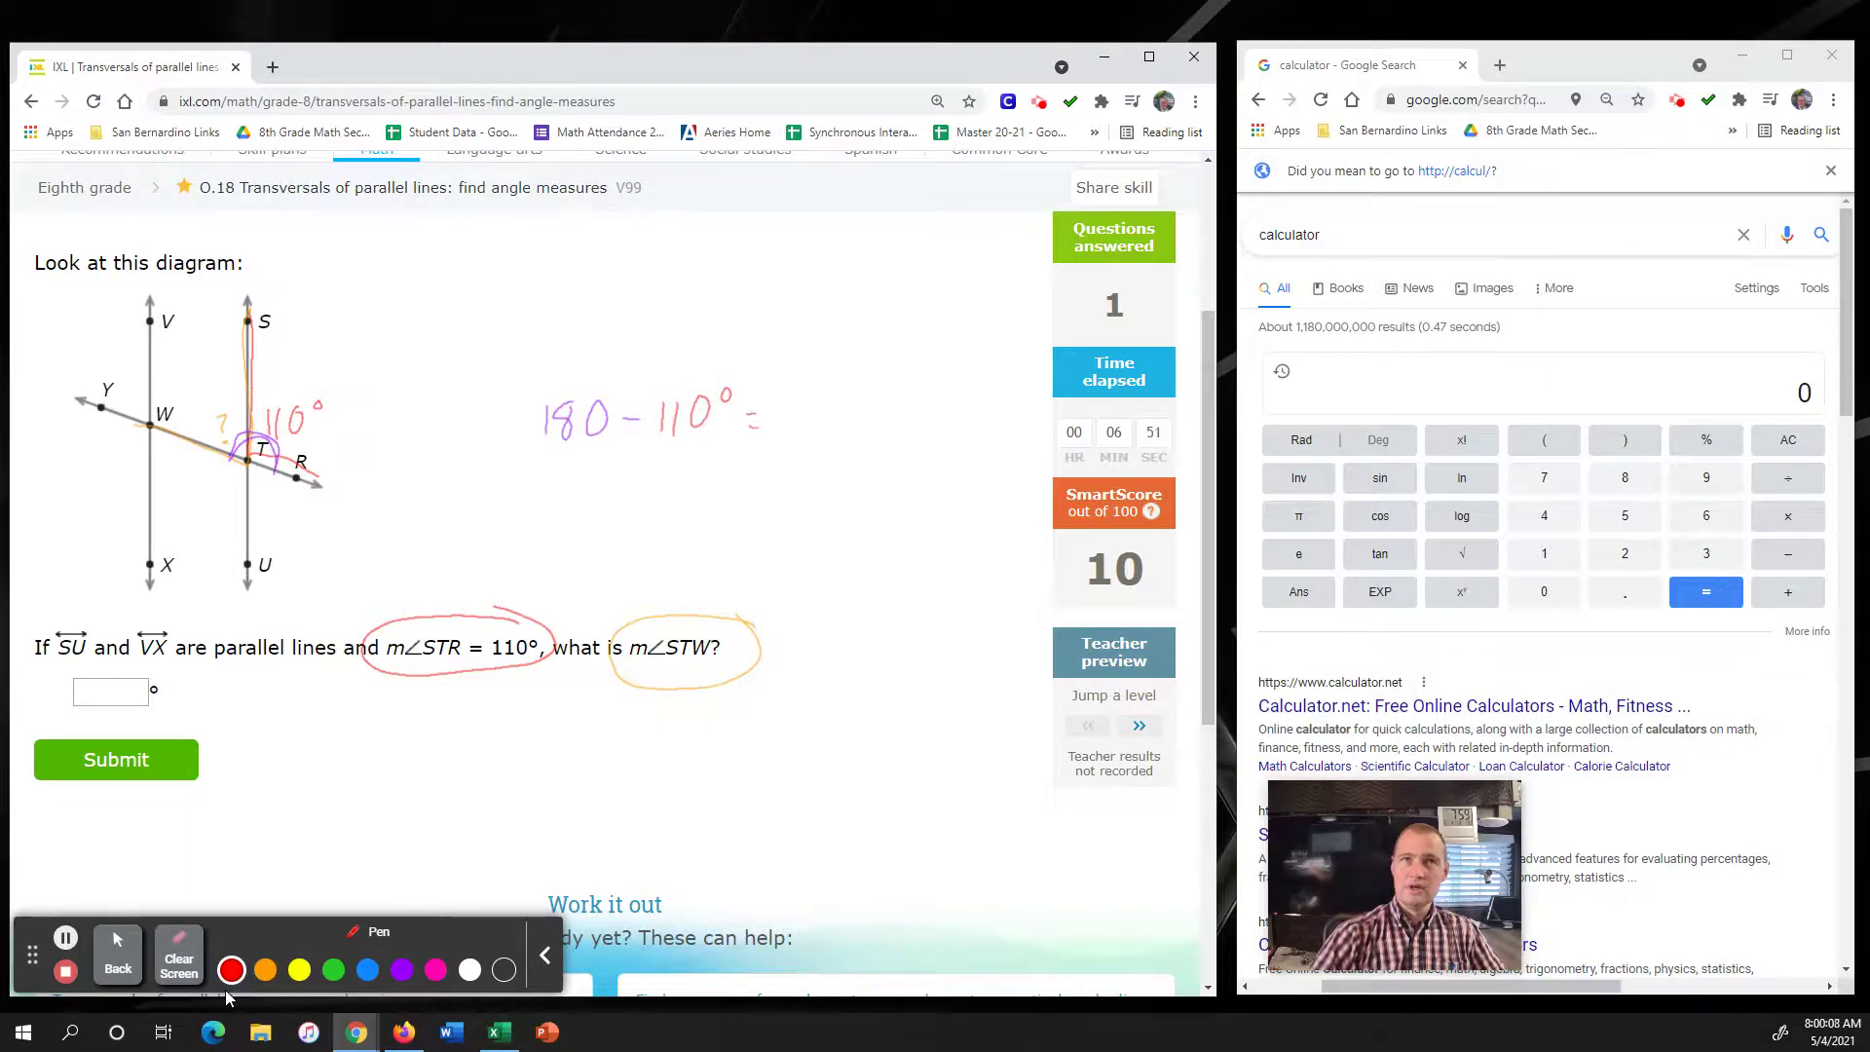
{"action": "left_click", "coordinate": [265, 970]}
{"action": "left_click_drag", "start_coordinate": [776, 402], "coordinate": [784, 424]}
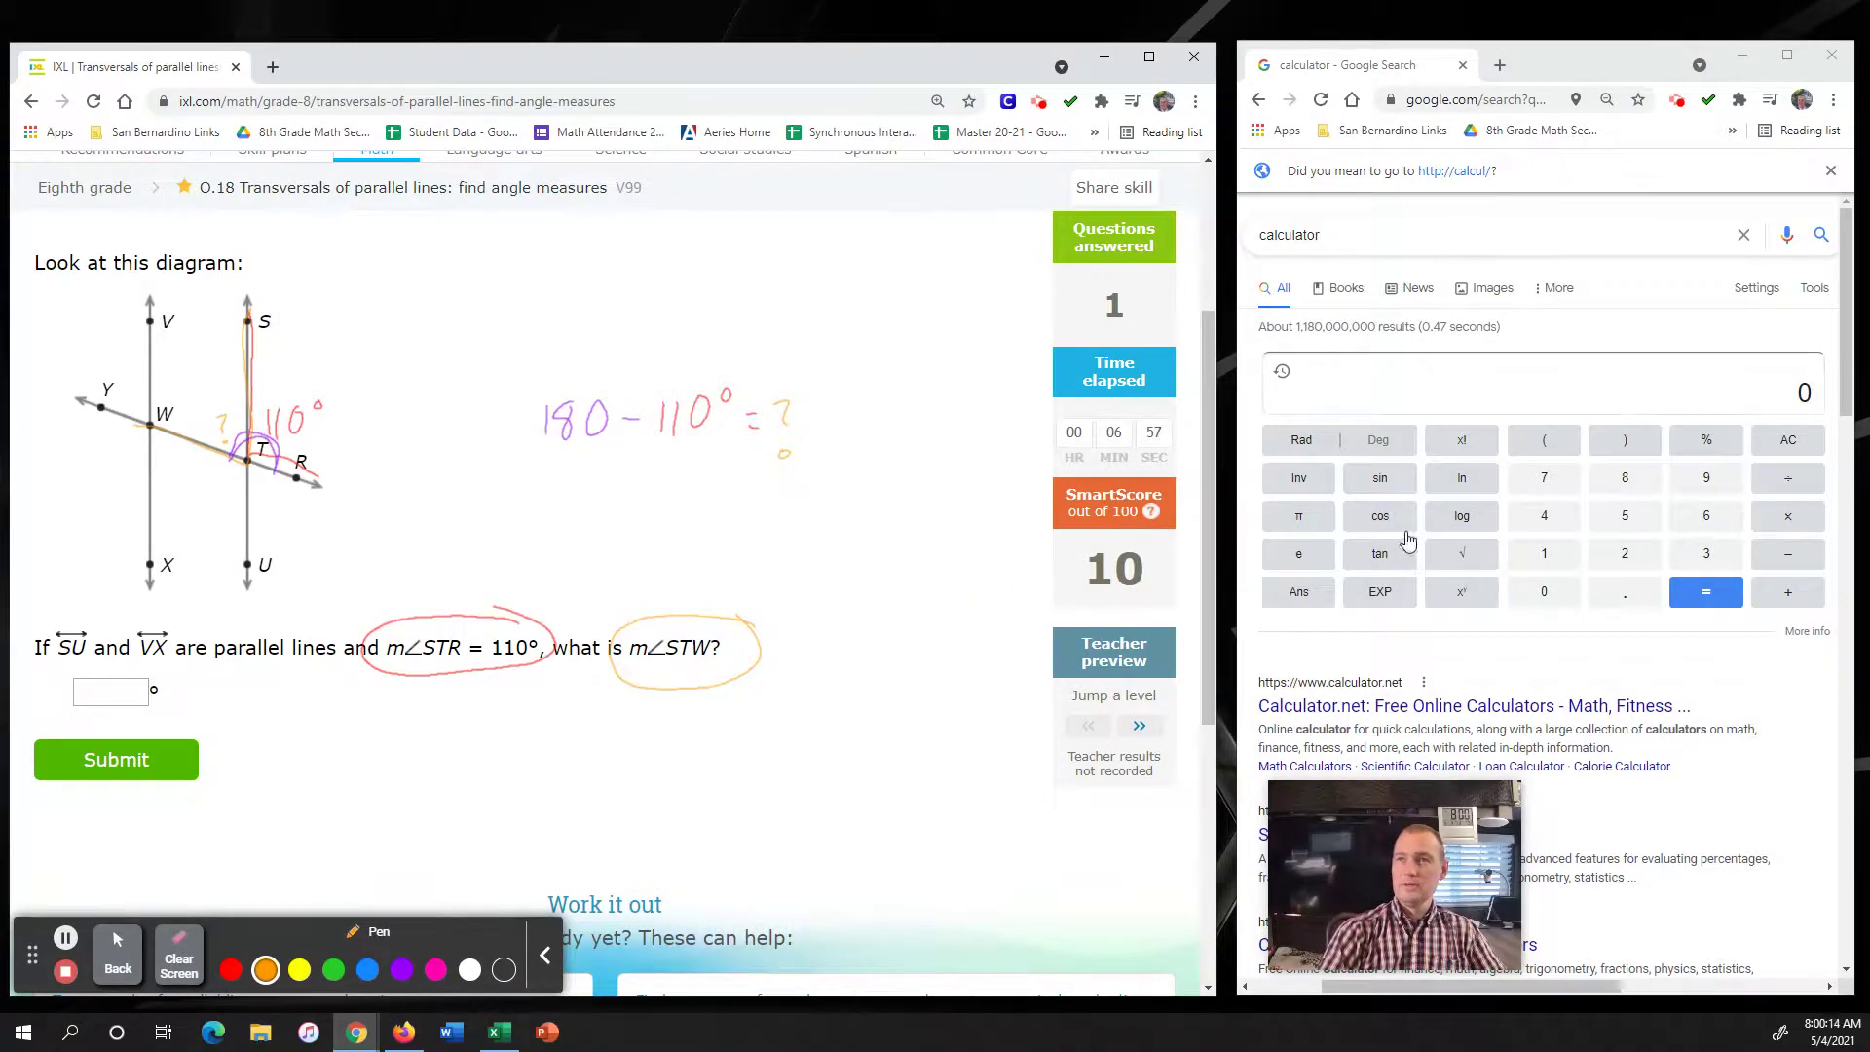
- Calculate 180 − 110 in the Google calculator
{"action": "left_click", "coordinate": [1547, 554]}
{"action": "left_click", "coordinate": [1625, 481]}
{"action": "left_click", "coordinate": [1561, 594]}
{"action": "left_click", "coordinate": [1787, 557]}
{"action": "left_click", "coordinate": [1544, 555]}
{"action": "left_click", "coordinate": [1544, 555]}
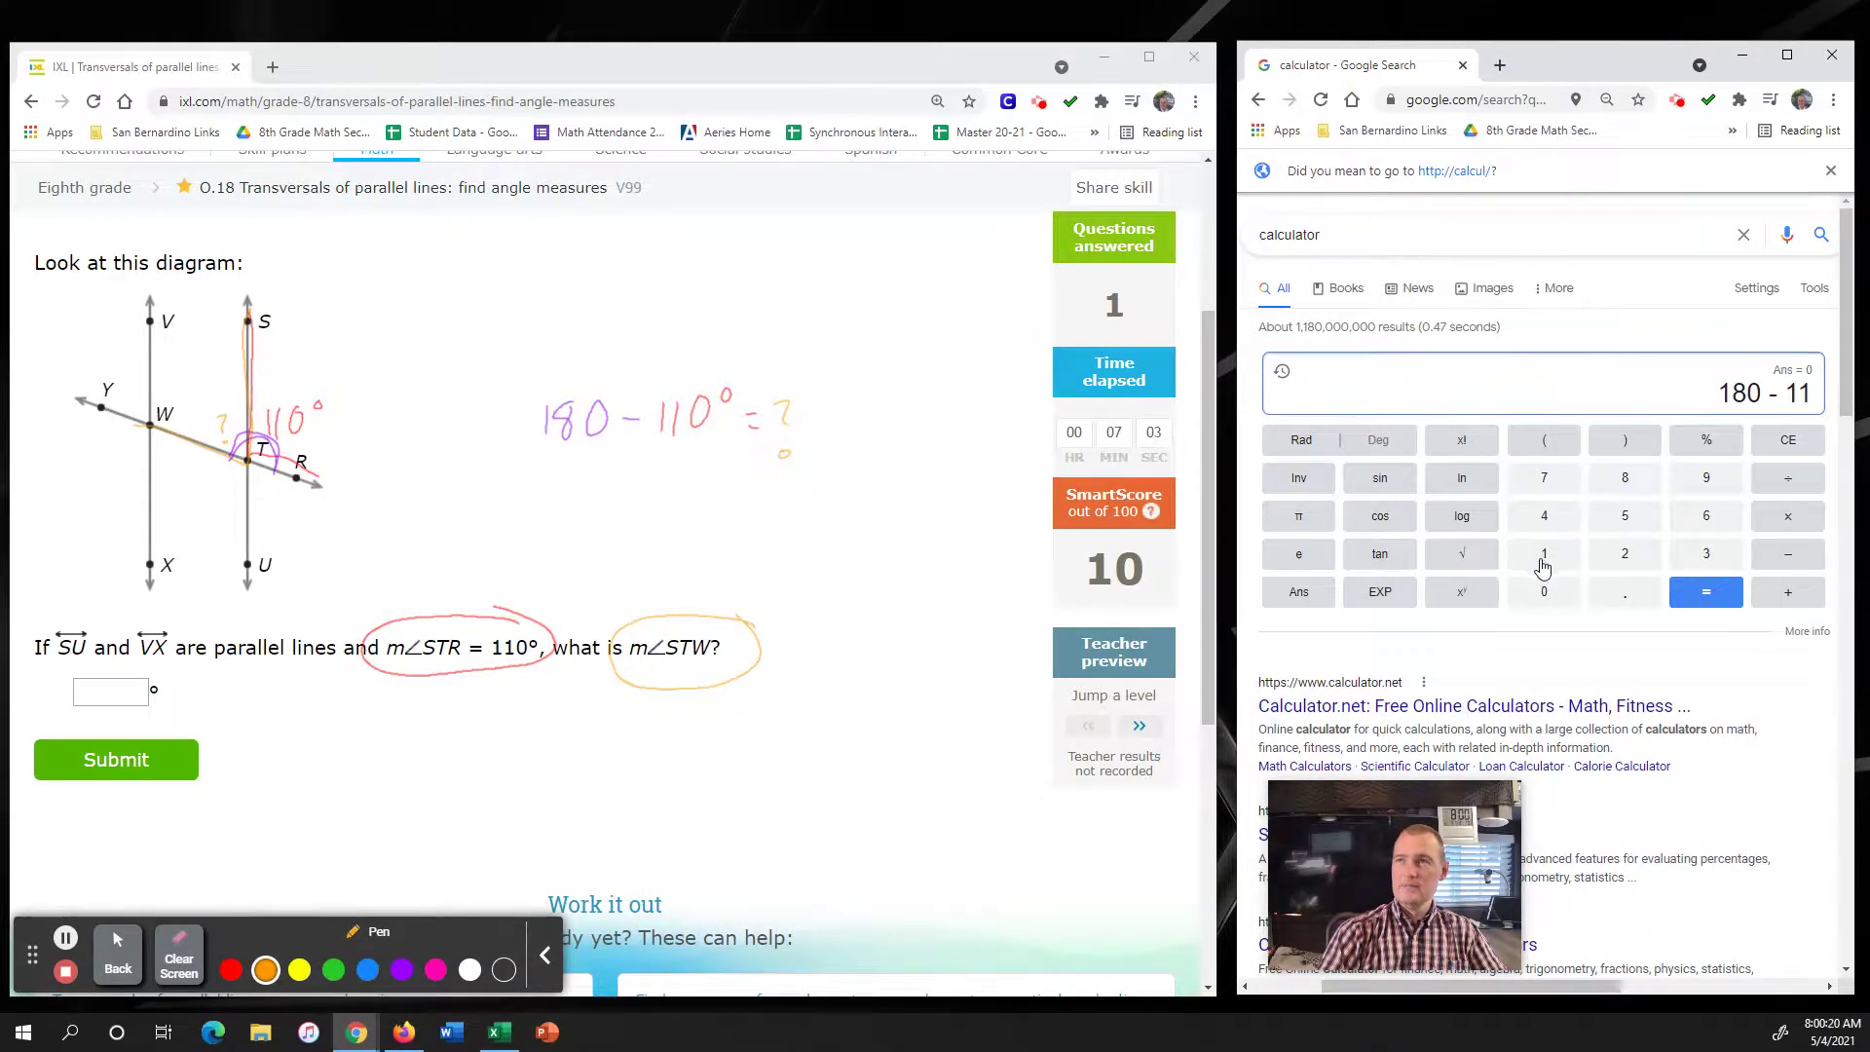
{"action": "left_click", "coordinate": [1544, 596]}
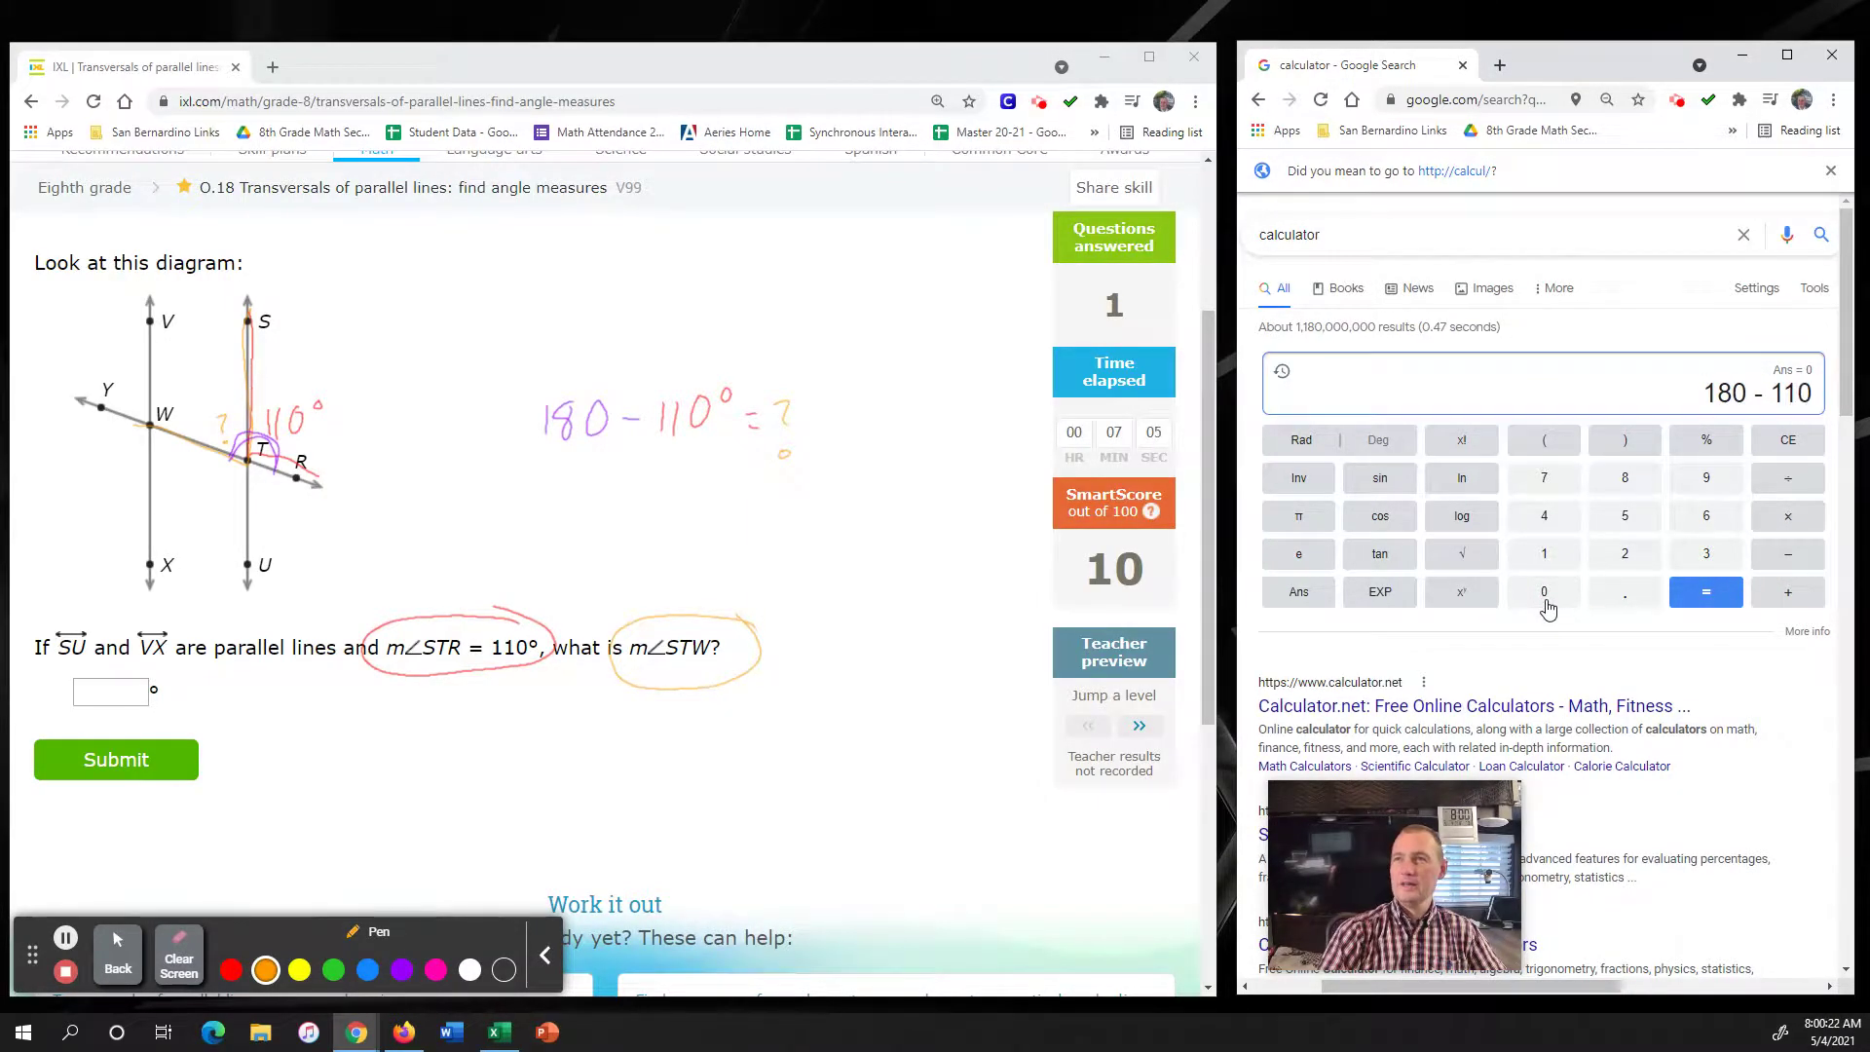
{"action": "left_click", "coordinate": [1699, 606]}
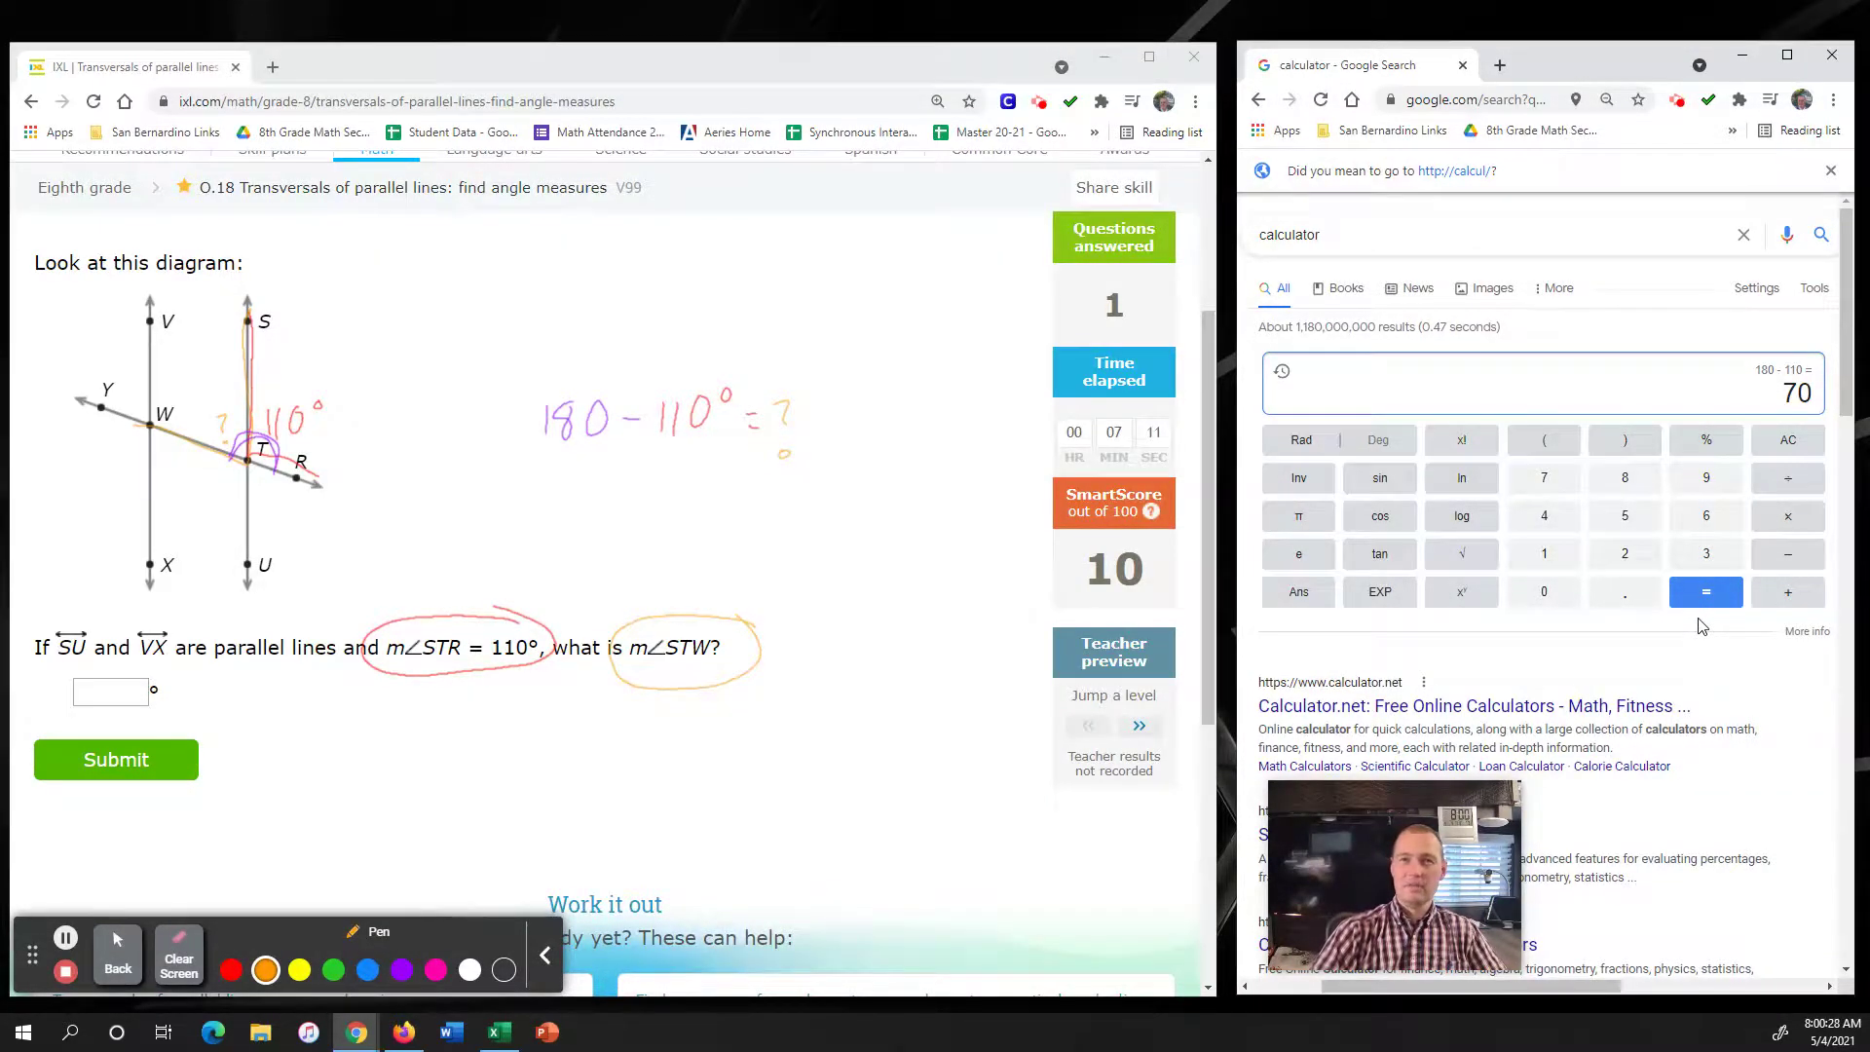
- Add "= 70°" in orange to the written equation and submit 70 as the answer for m∠STW
{"action": "left_click_drag", "start_coordinate": [800, 421], "coordinate": [844, 441]}
{"action": "left_click_drag", "start_coordinate": [874, 416], "coordinate": [867, 433]}
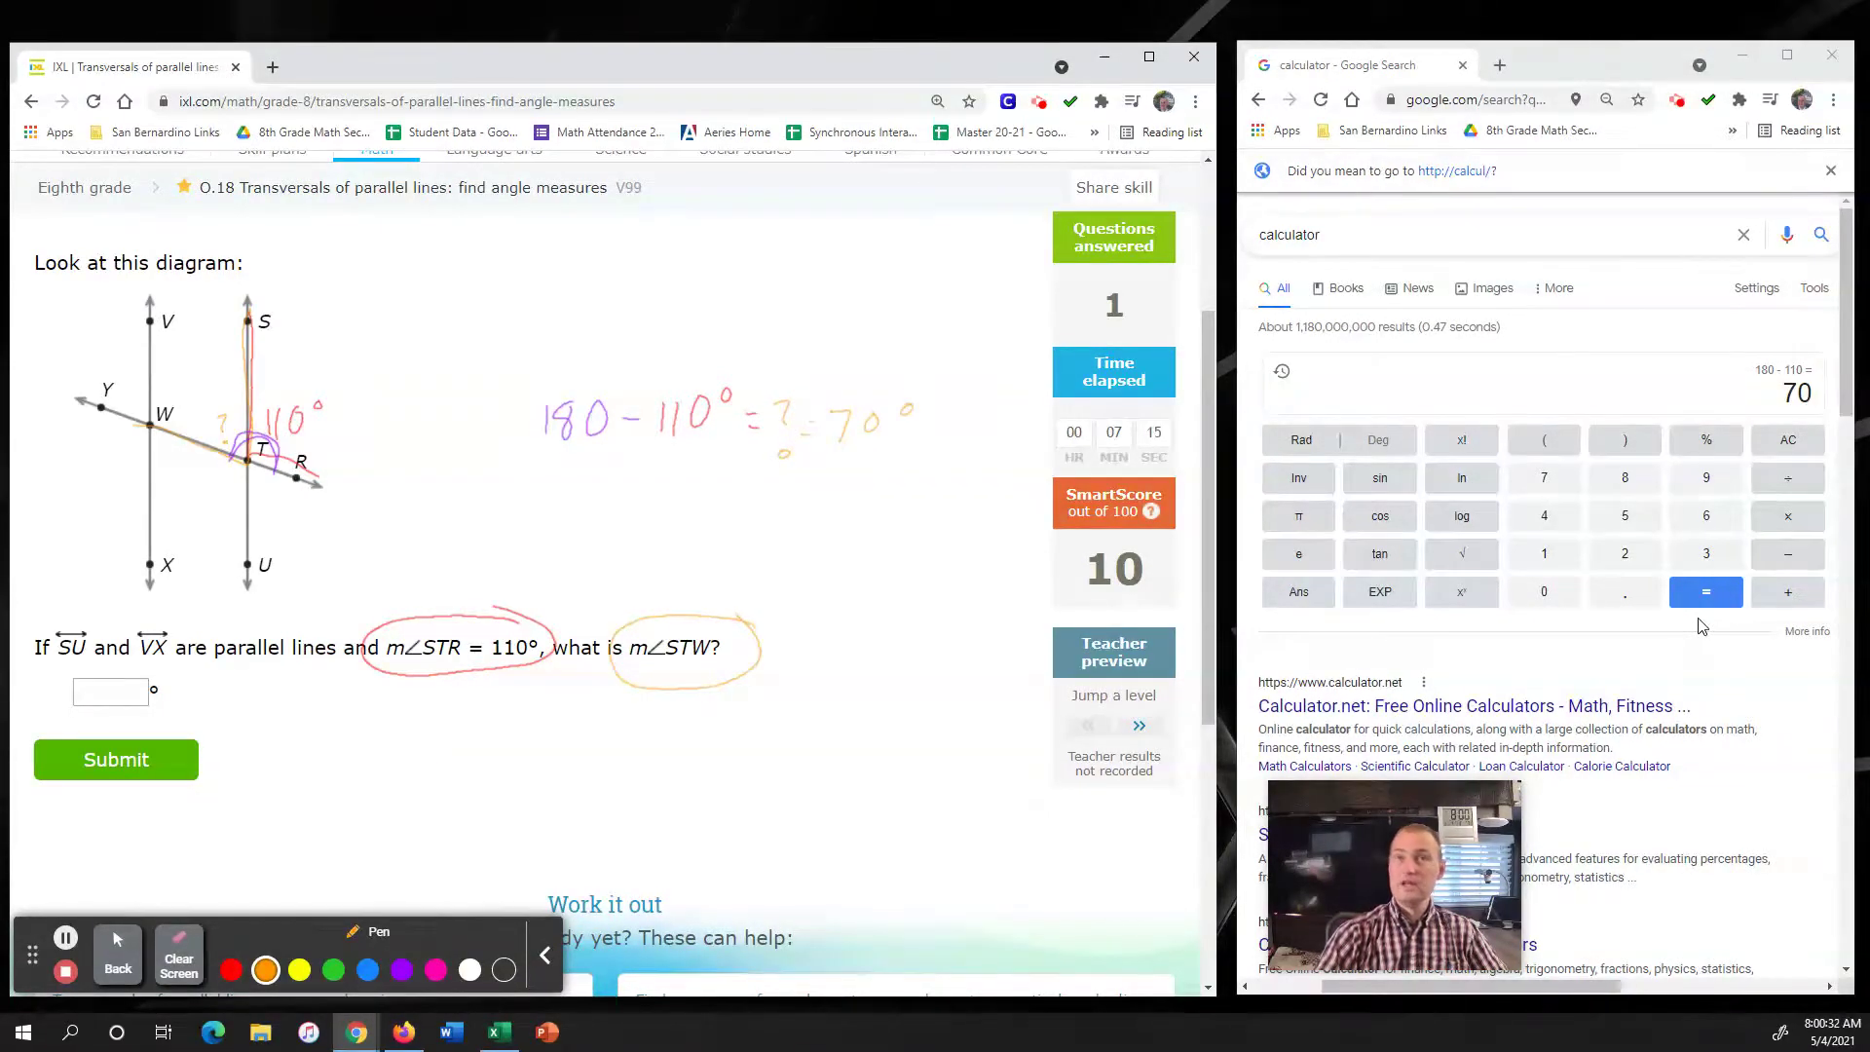
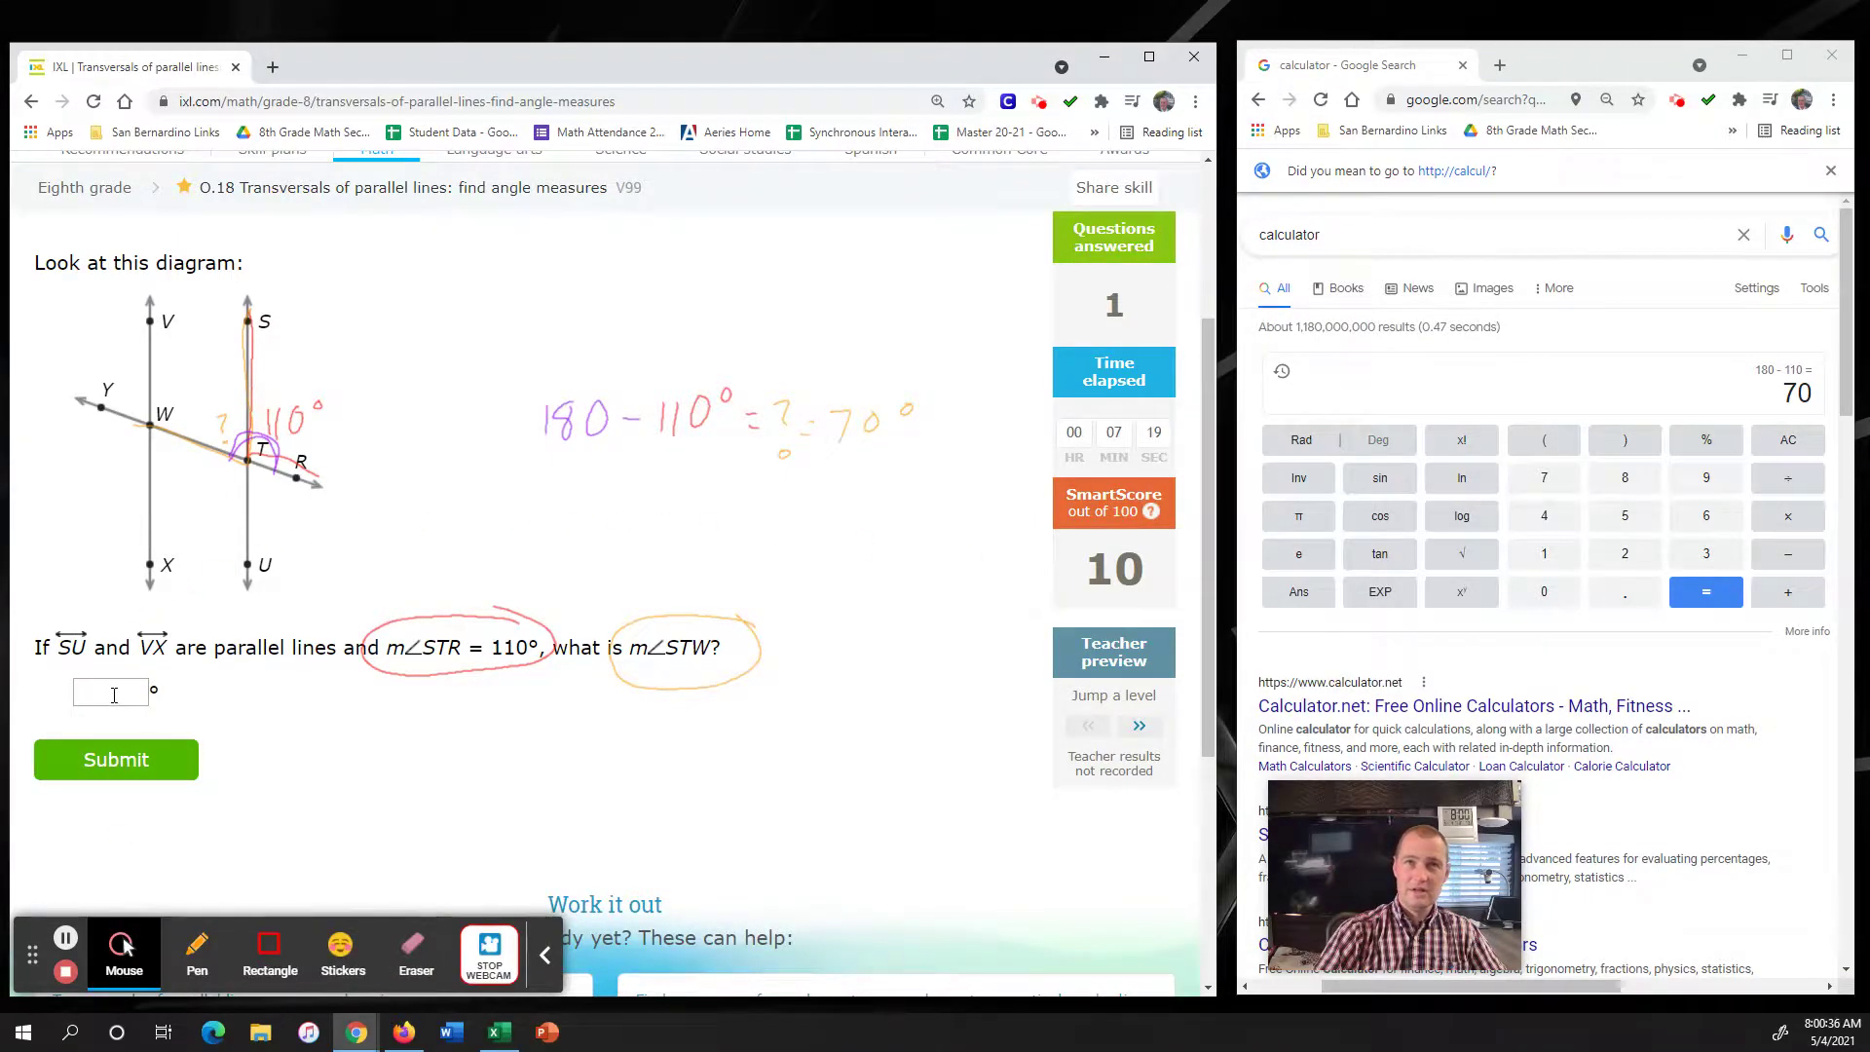
{"action": "type", "text": "70"}
{"action": "key", "text": "Return"}
- Clear all pen annotations from the screen and bring the new diagram and question into view
{"action": "scroll", "coordinate": [321, 837], "scroll_direction": "down", "scroll_amount": 4}
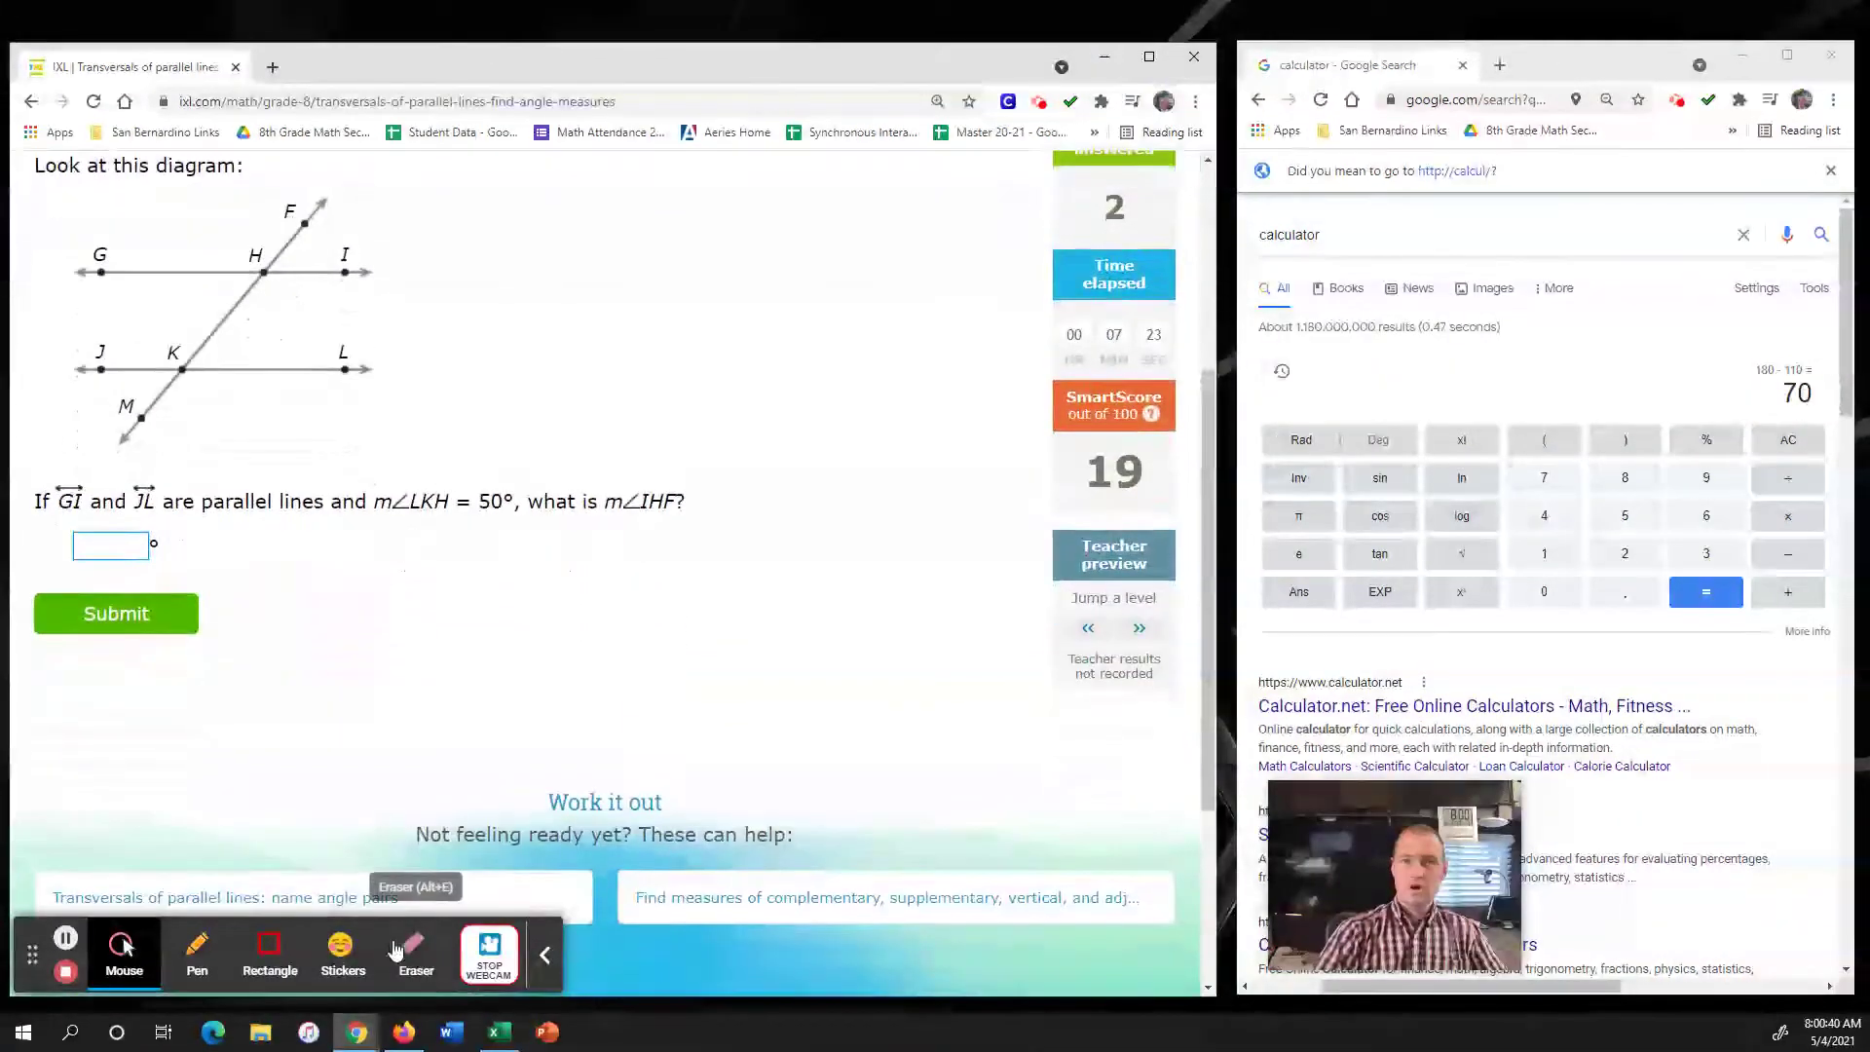
{"action": "left_click", "coordinate": [414, 950]}
{"action": "scroll", "coordinate": [401, 877], "scroll_direction": "up", "scroll_amount": 2}
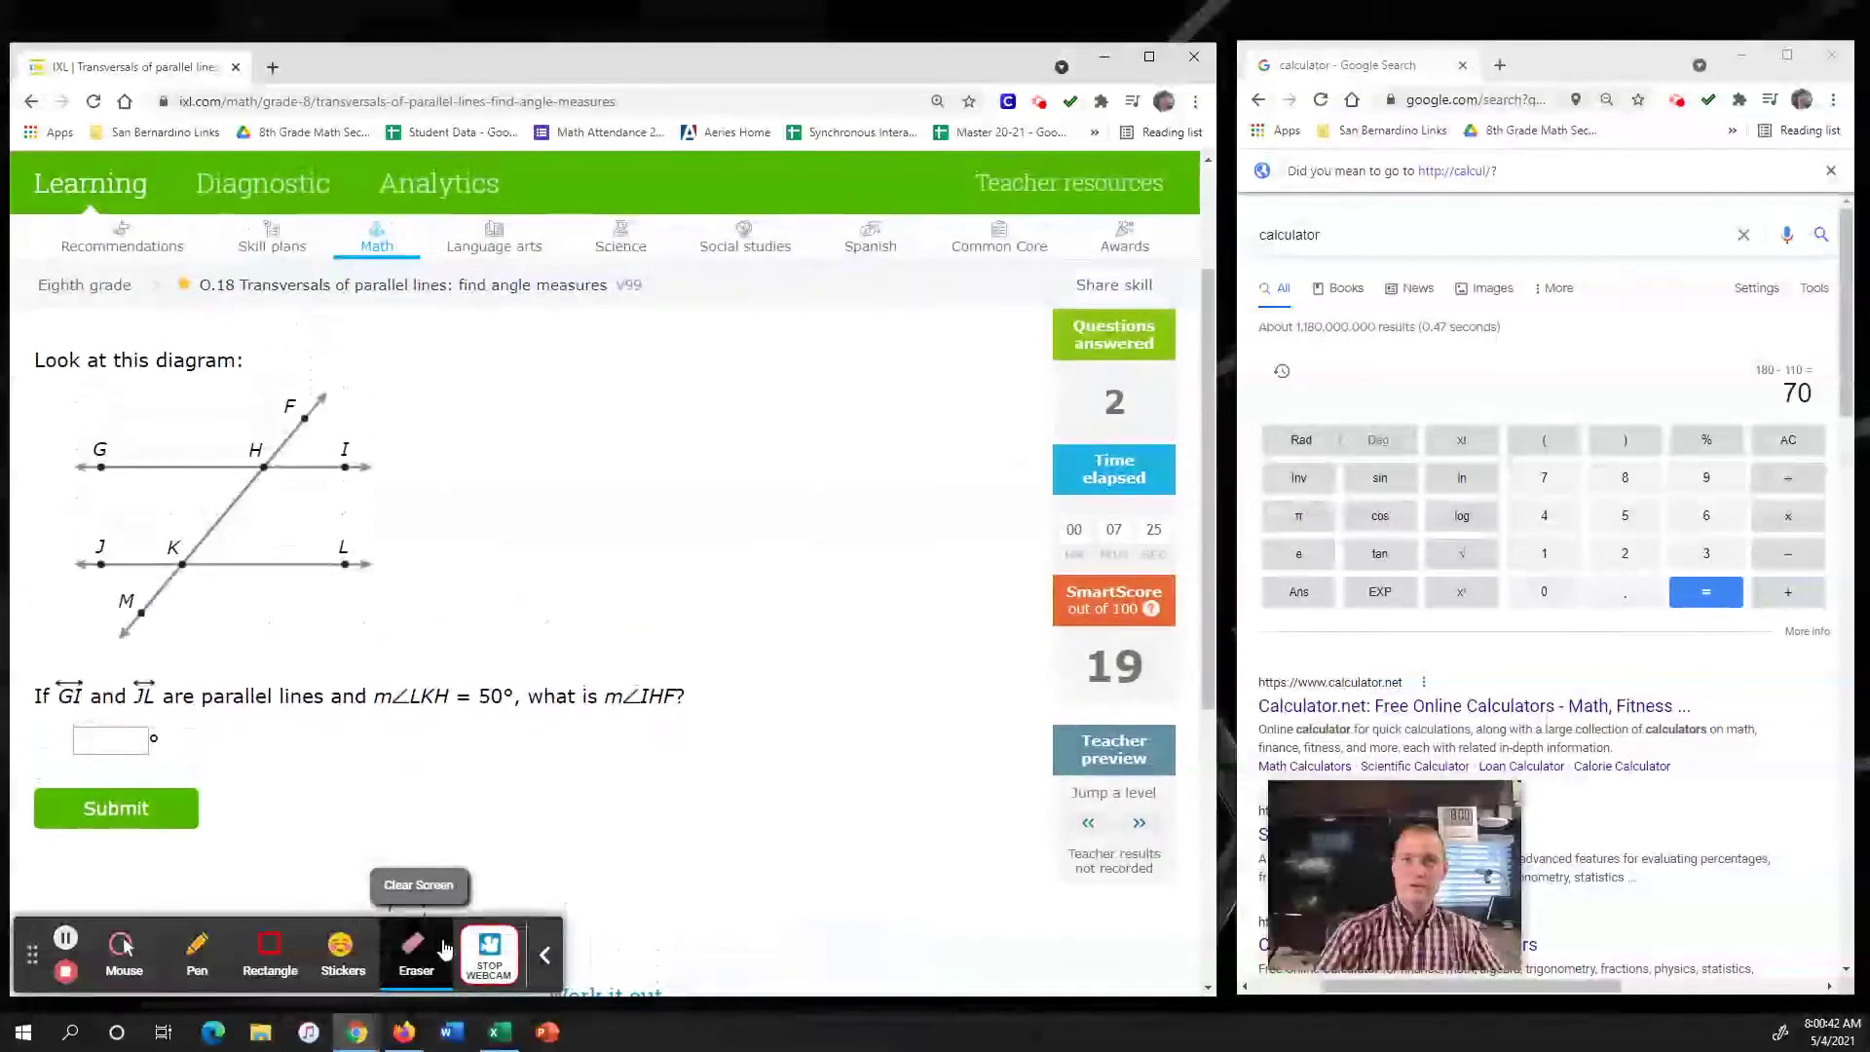
- With the red pen, circle the given m∠LKH = 50°, trace angle LKH on the diagram, and label it 50°
{"action": "left_click", "coordinate": [198, 964]}
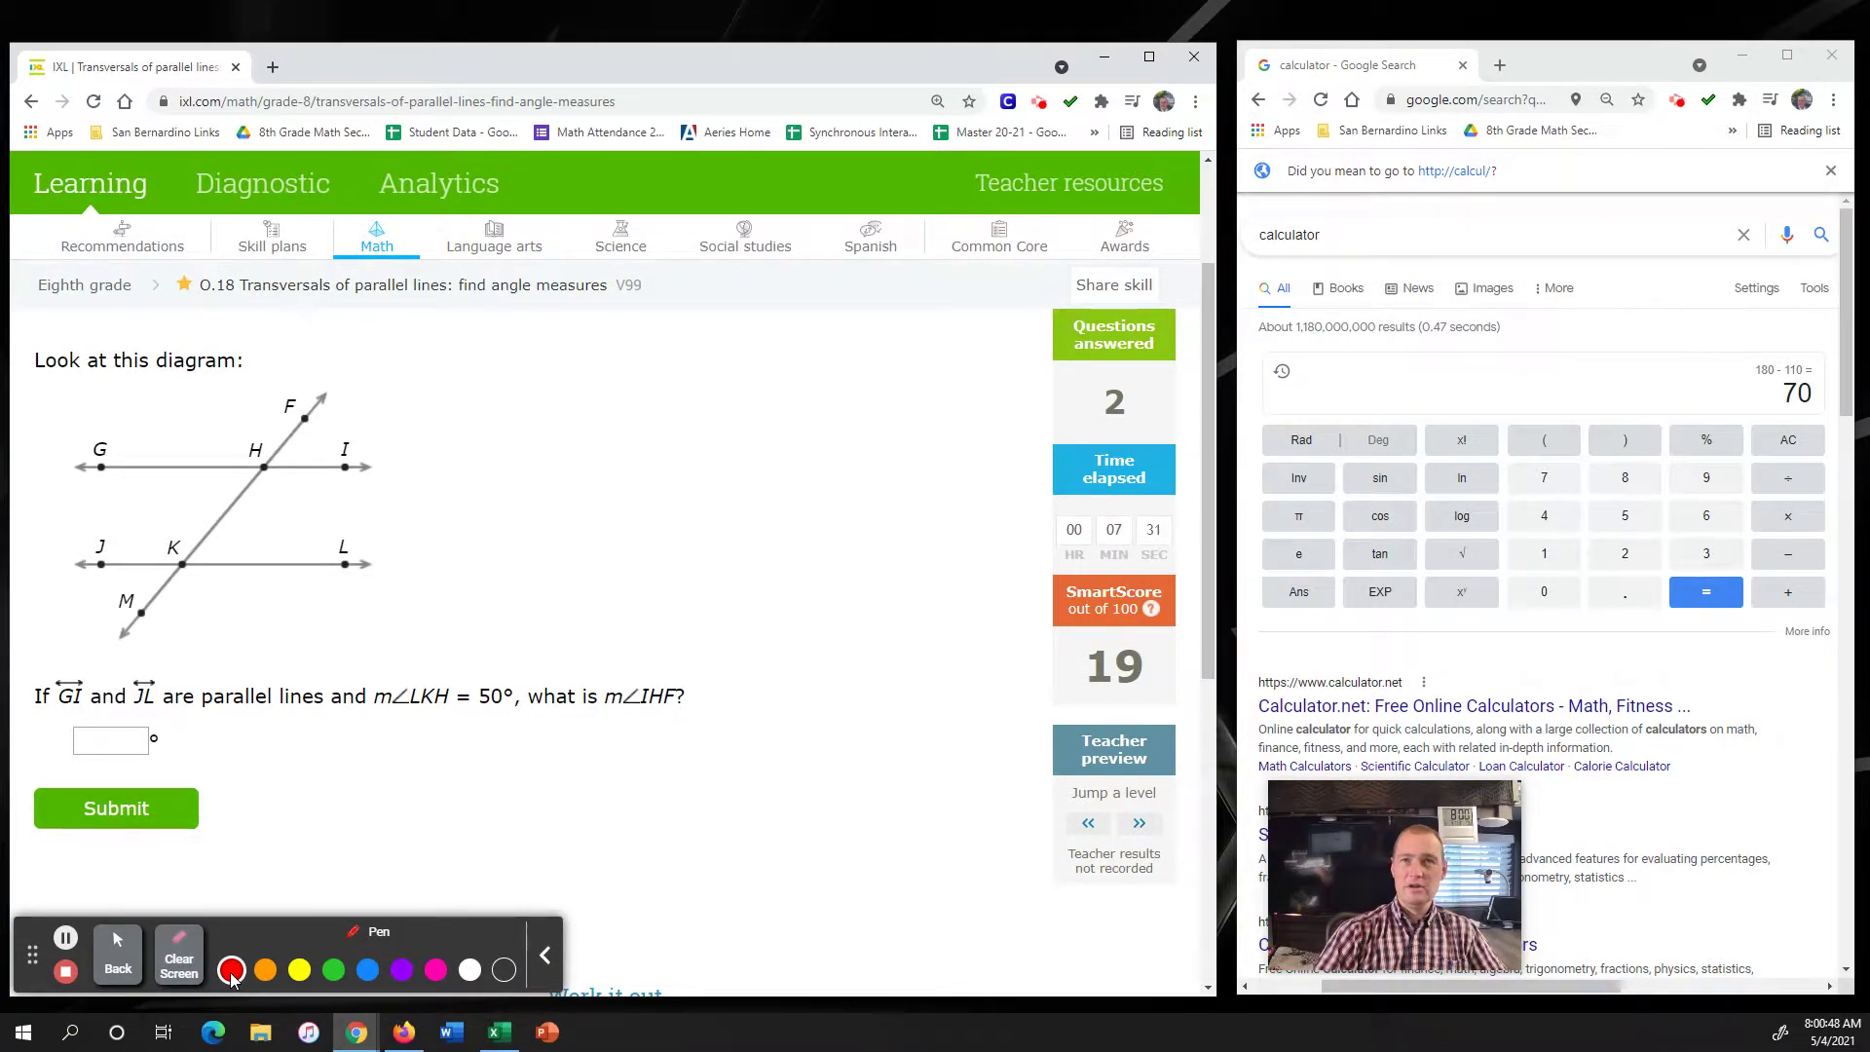
{"action": "mouse_move", "coordinate": [492, 668]}
{"action": "left_mouse_down"}
{"action": "mouse_move", "coordinate": [371, 681]}
{"action": "mouse_move", "coordinate": [382, 724]}
{"action": "mouse_move", "coordinate": [490, 716]}
{"action": "mouse_move", "coordinate": [518, 672]}
{"action": "mouse_move", "coordinate": [489, 662]}
{"action": "left_mouse_up"}
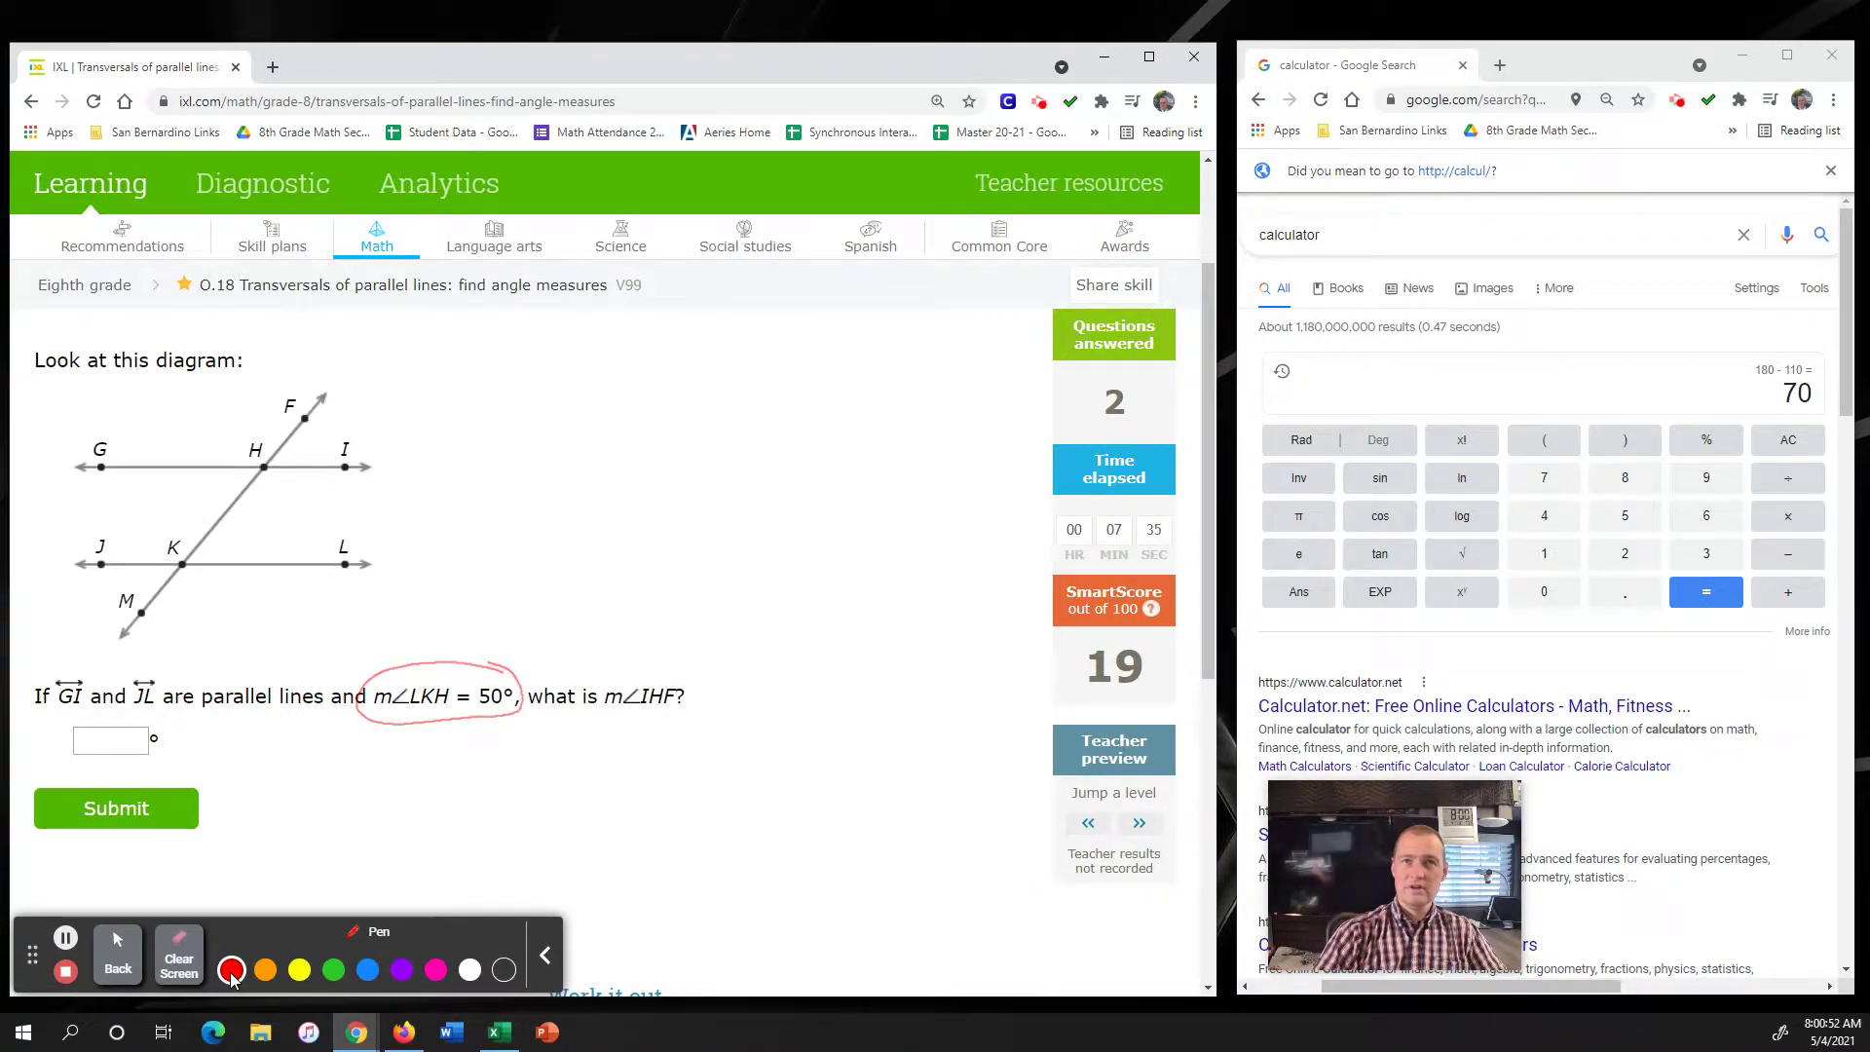
{"action": "mouse_move", "coordinate": [341, 557]}
{"action": "left_mouse_down"}
{"action": "mouse_move", "coordinate": [200, 566]}
{"action": "mouse_move", "coordinate": [260, 468]}
{"action": "left_mouse_up"}
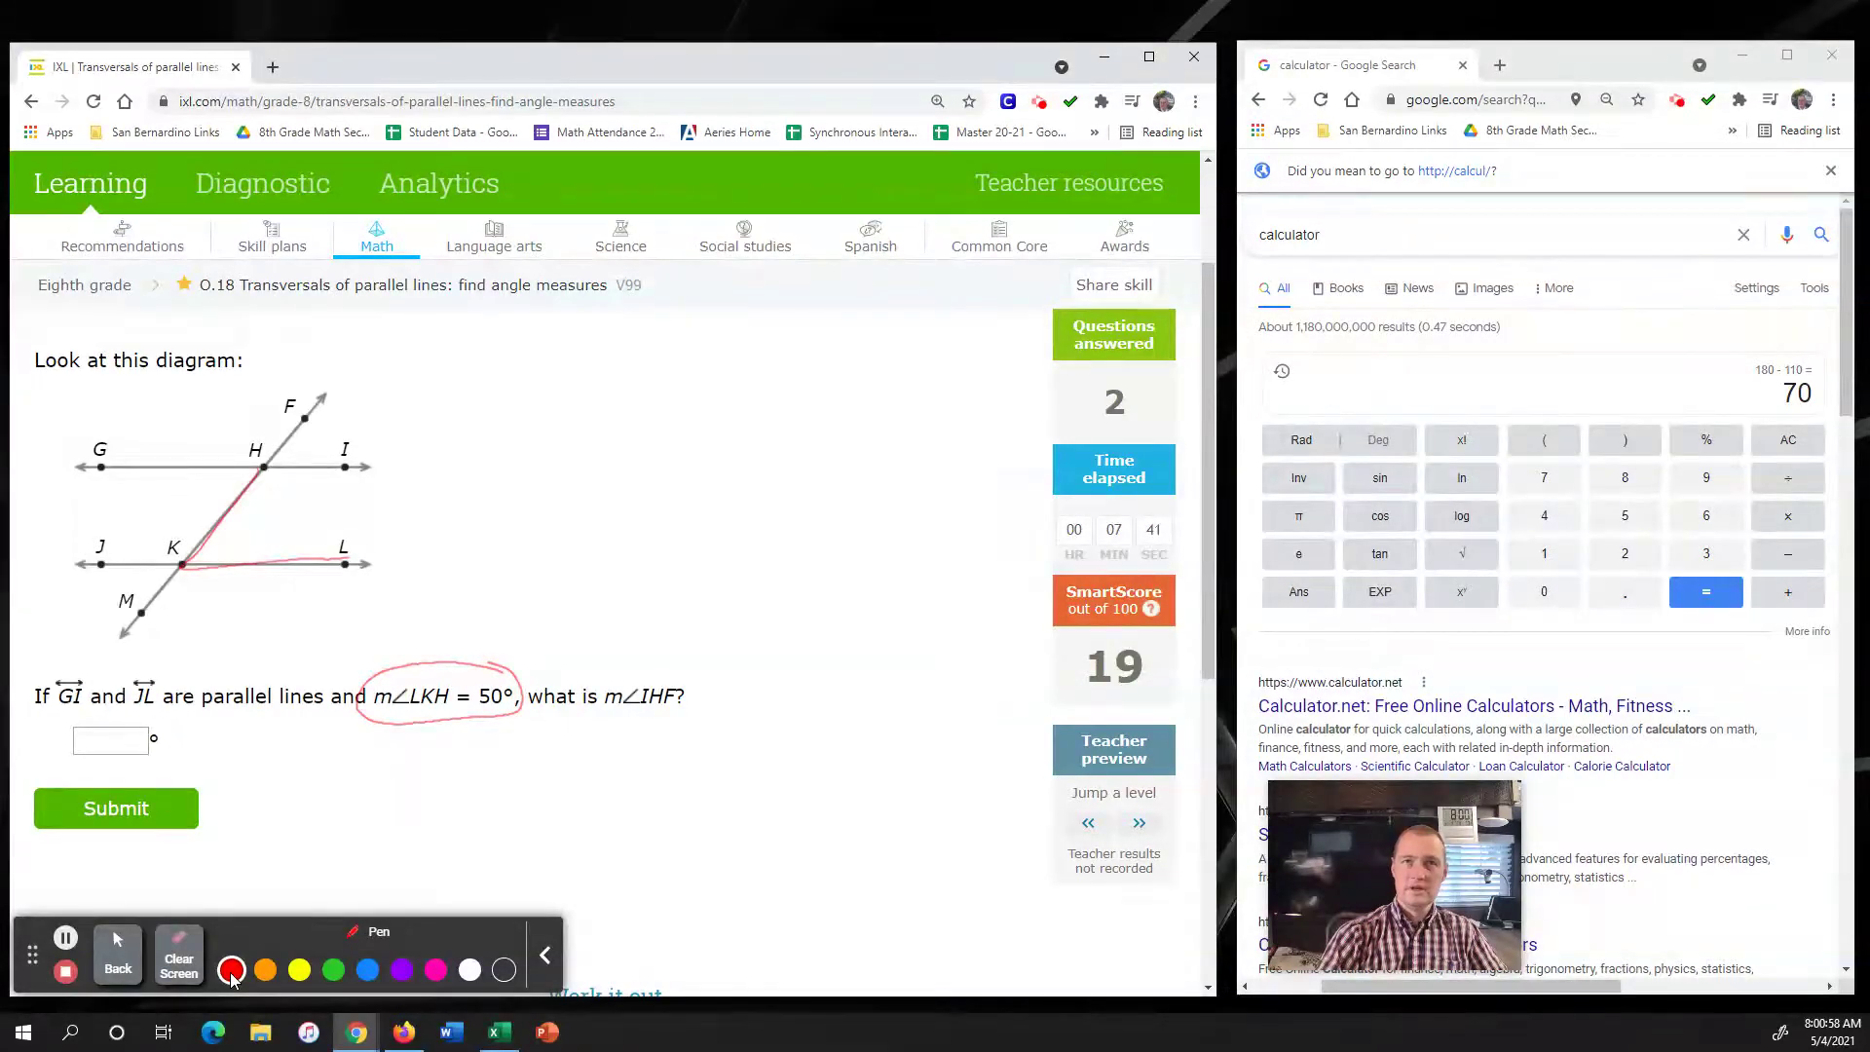
{"action": "left_click_drag", "start_coordinate": [242, 533], "coordinate": [239, 534]}
{"action": "left_click_drag", "start_coordinate": [254, 527], "coordinate": [252, 528]}
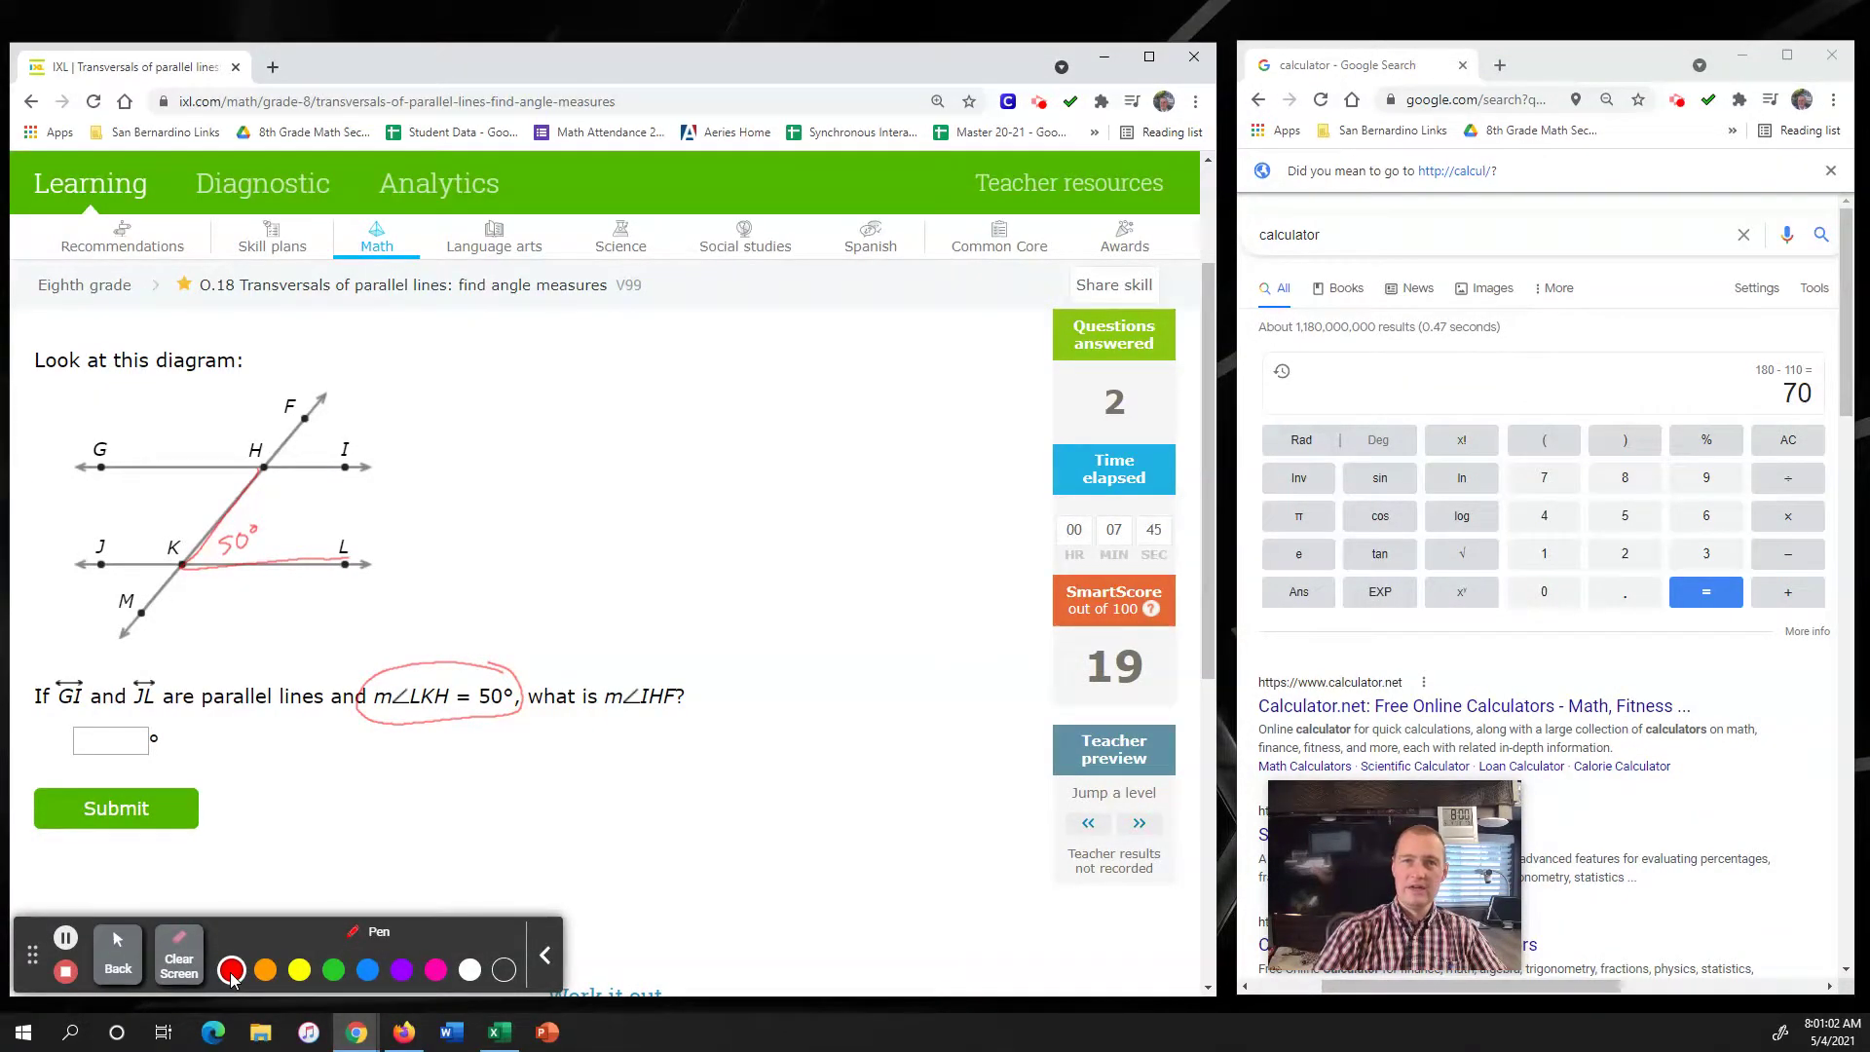
- With the orange pen, circle m∠IHF in the question, trace angle IHF, and label it 50°
{"action": "left_click", "coordinate": [265, 970]}
{"action": "mouse_move", "coordinate": [705, 666]}
{"action": "left_mouse_down"}
{"action": "mouse_move", "coordinate": [588, 693]}
{"action": "mouse_move", "coordinate": [742, 703]}
{"action": "left_mouse_up"}
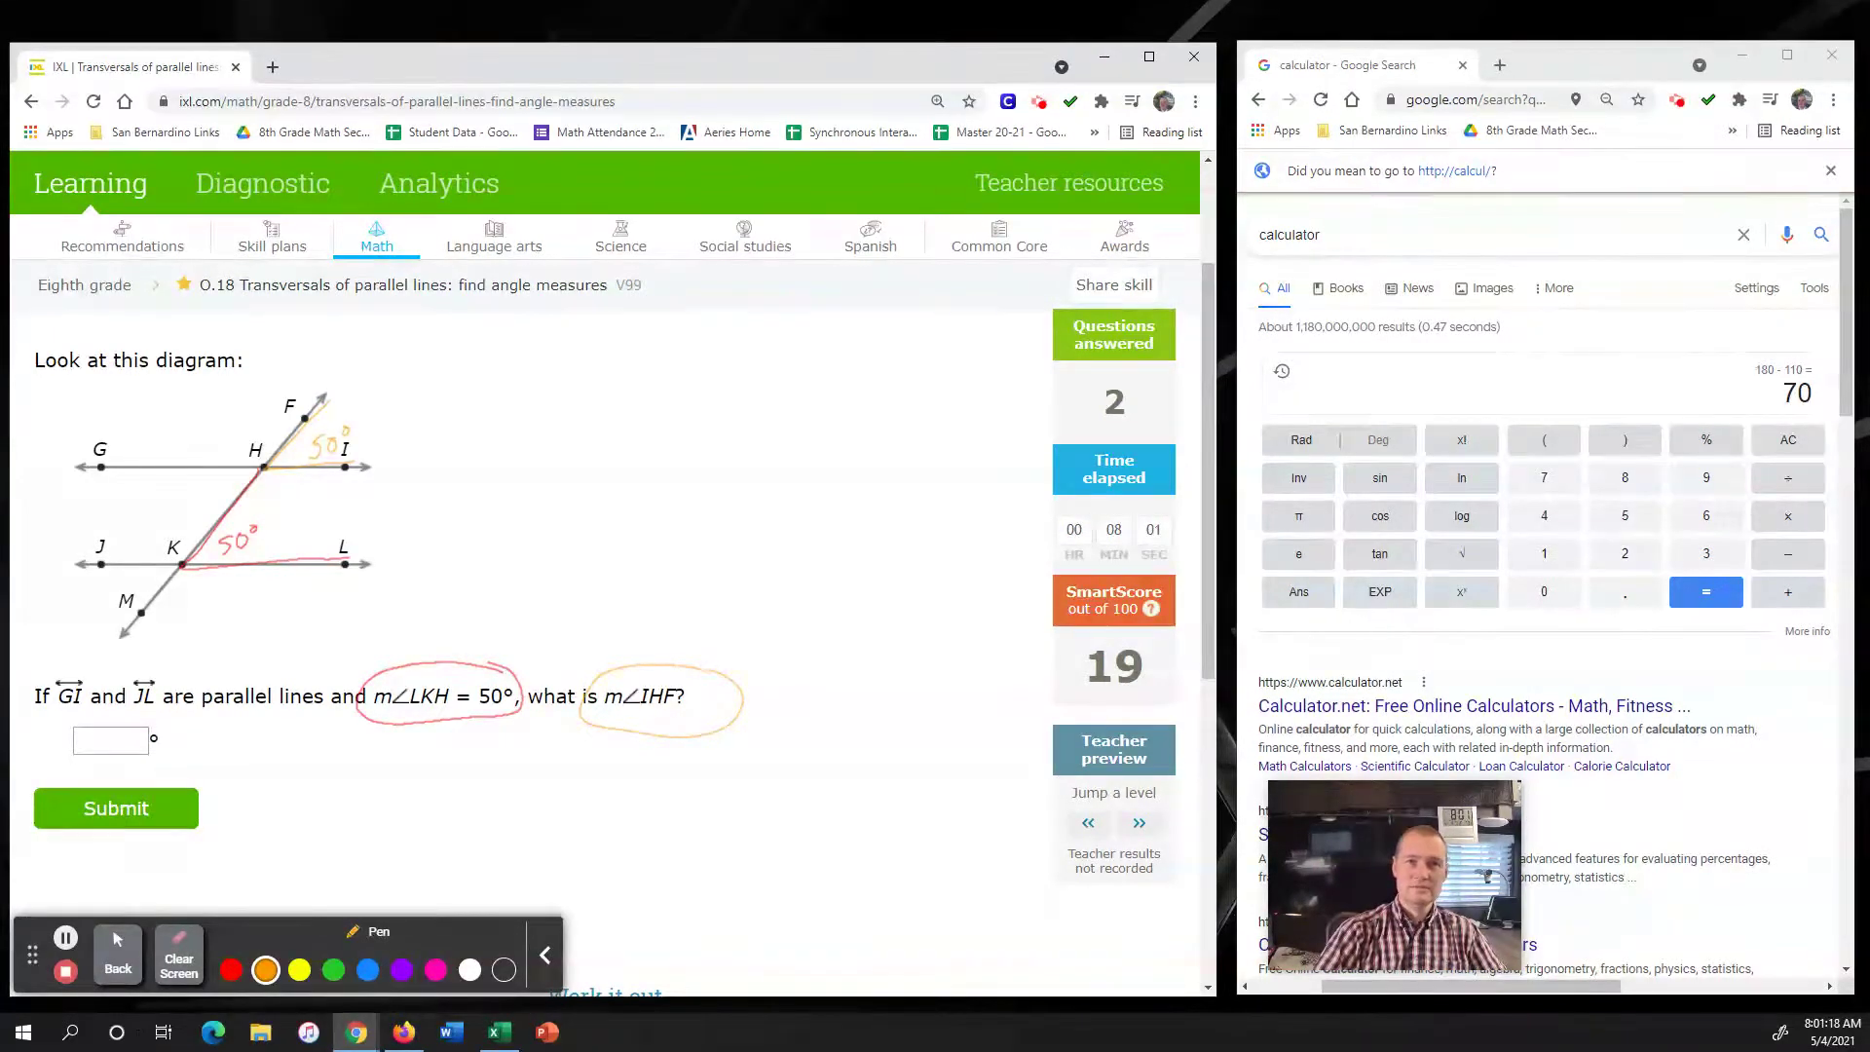
- Switch from drawing back to the mouse and submit 50 as the answer for m∠IHF
{"action": "left_click", "coordinate": [112, 950]}
{"action": "left_click", "coordinate": [114, 737]}
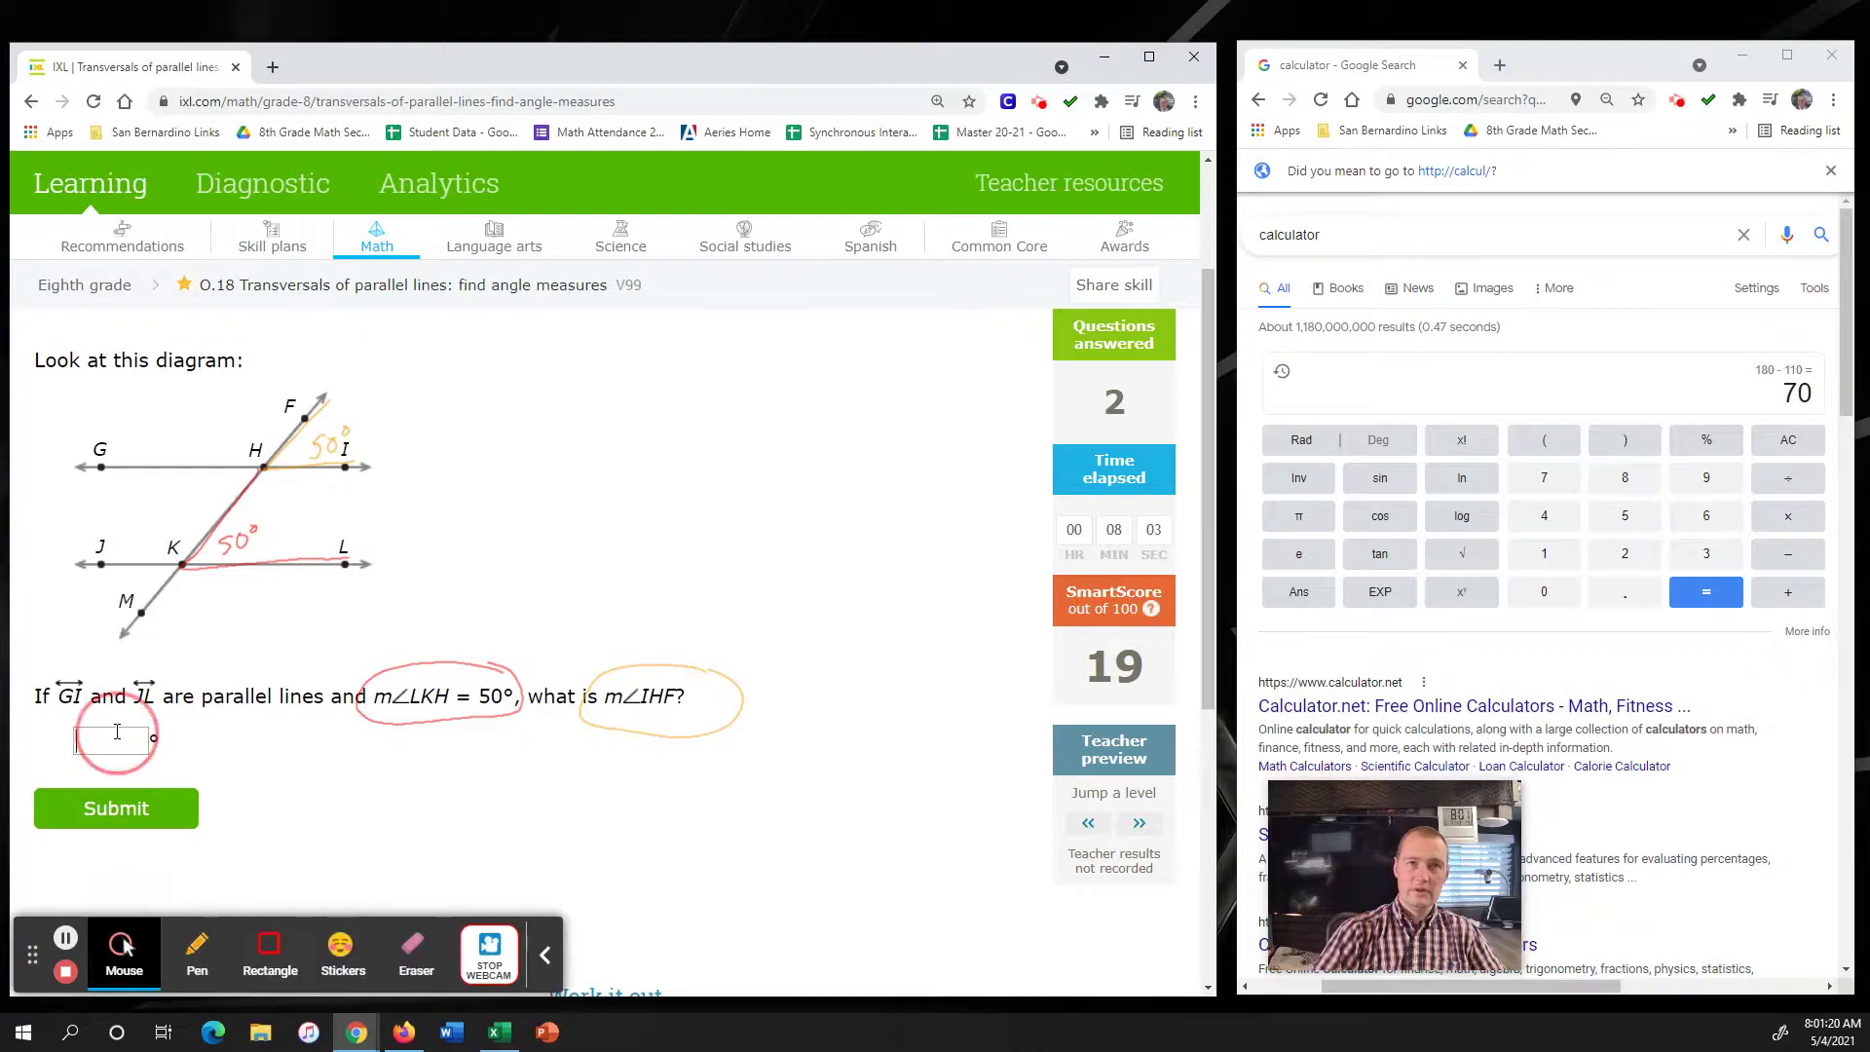
{"action": "type", "text": "50"}
{"action": "key", "text": "Return"}
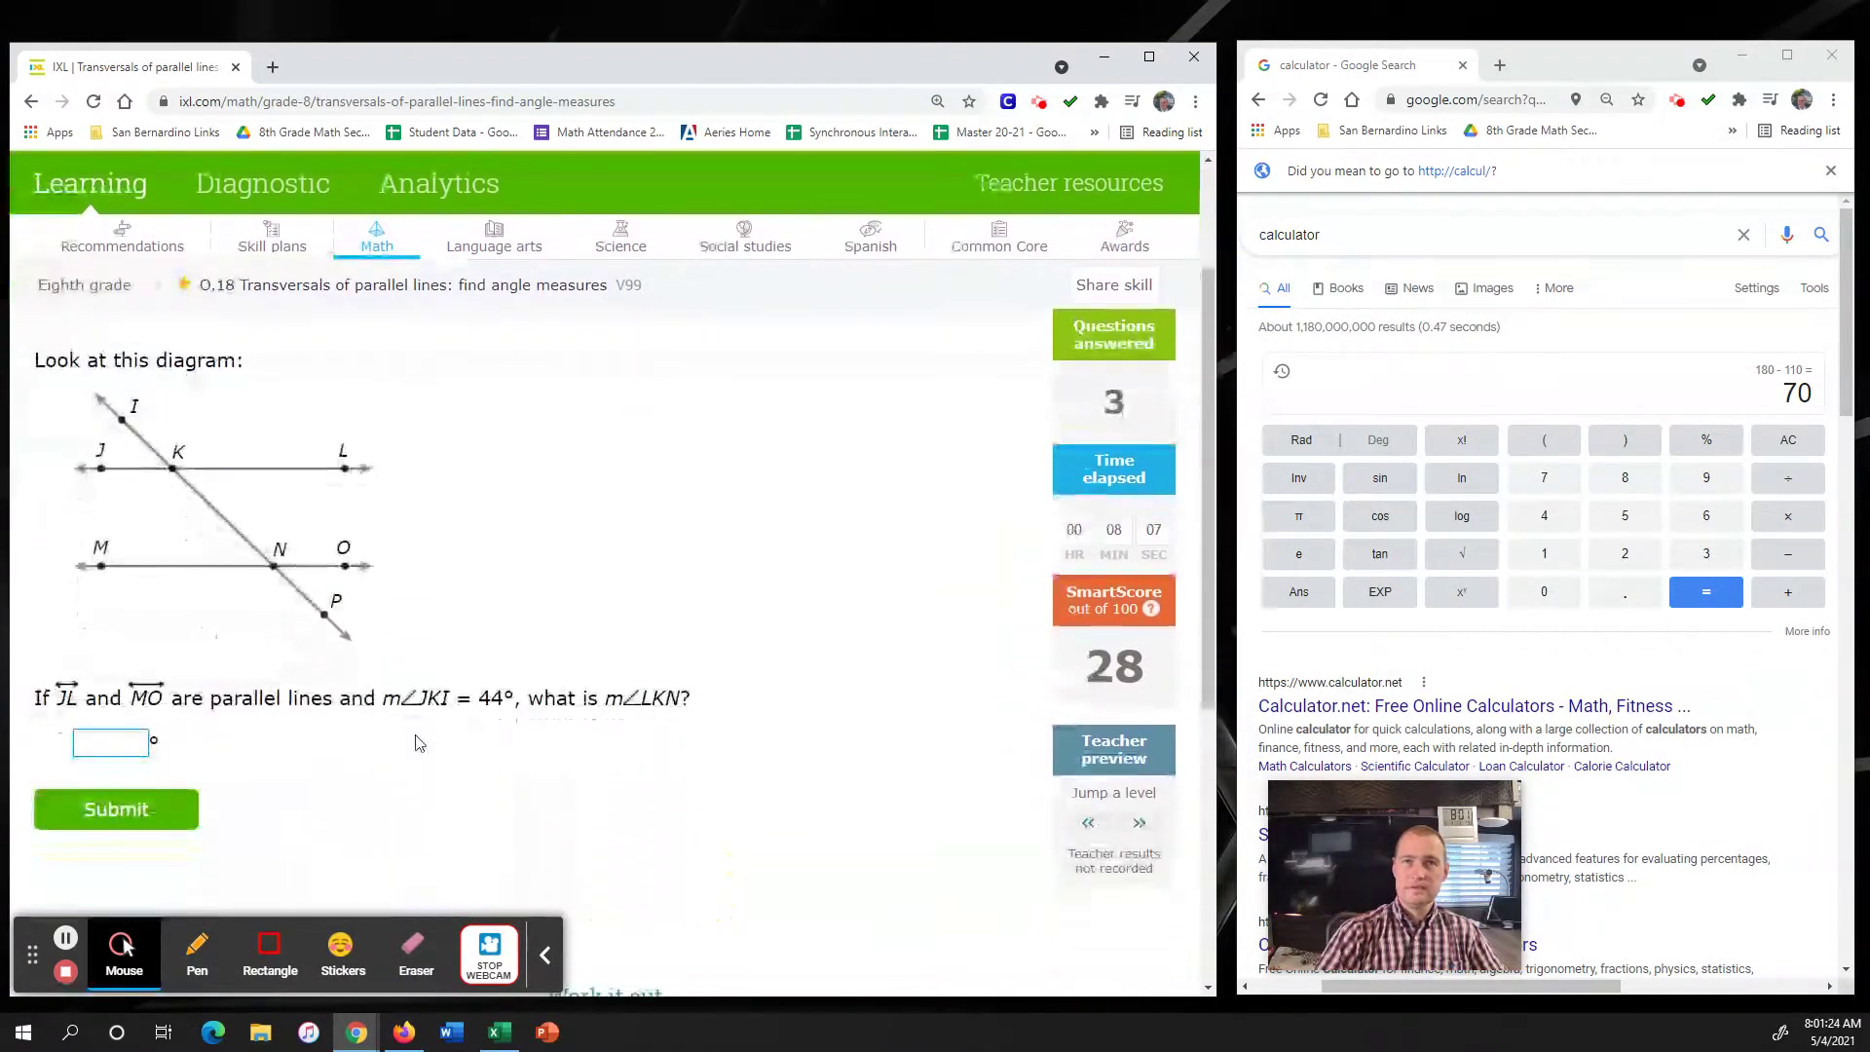
- With the red pen, trace angle JKI on the new diagram, label it 44°, and circle the given m∠JKI = 44°
{"action": "left_click", "coordinate": [197, 949]}
{"action": "left_click", "coordinate": [230, 971]}
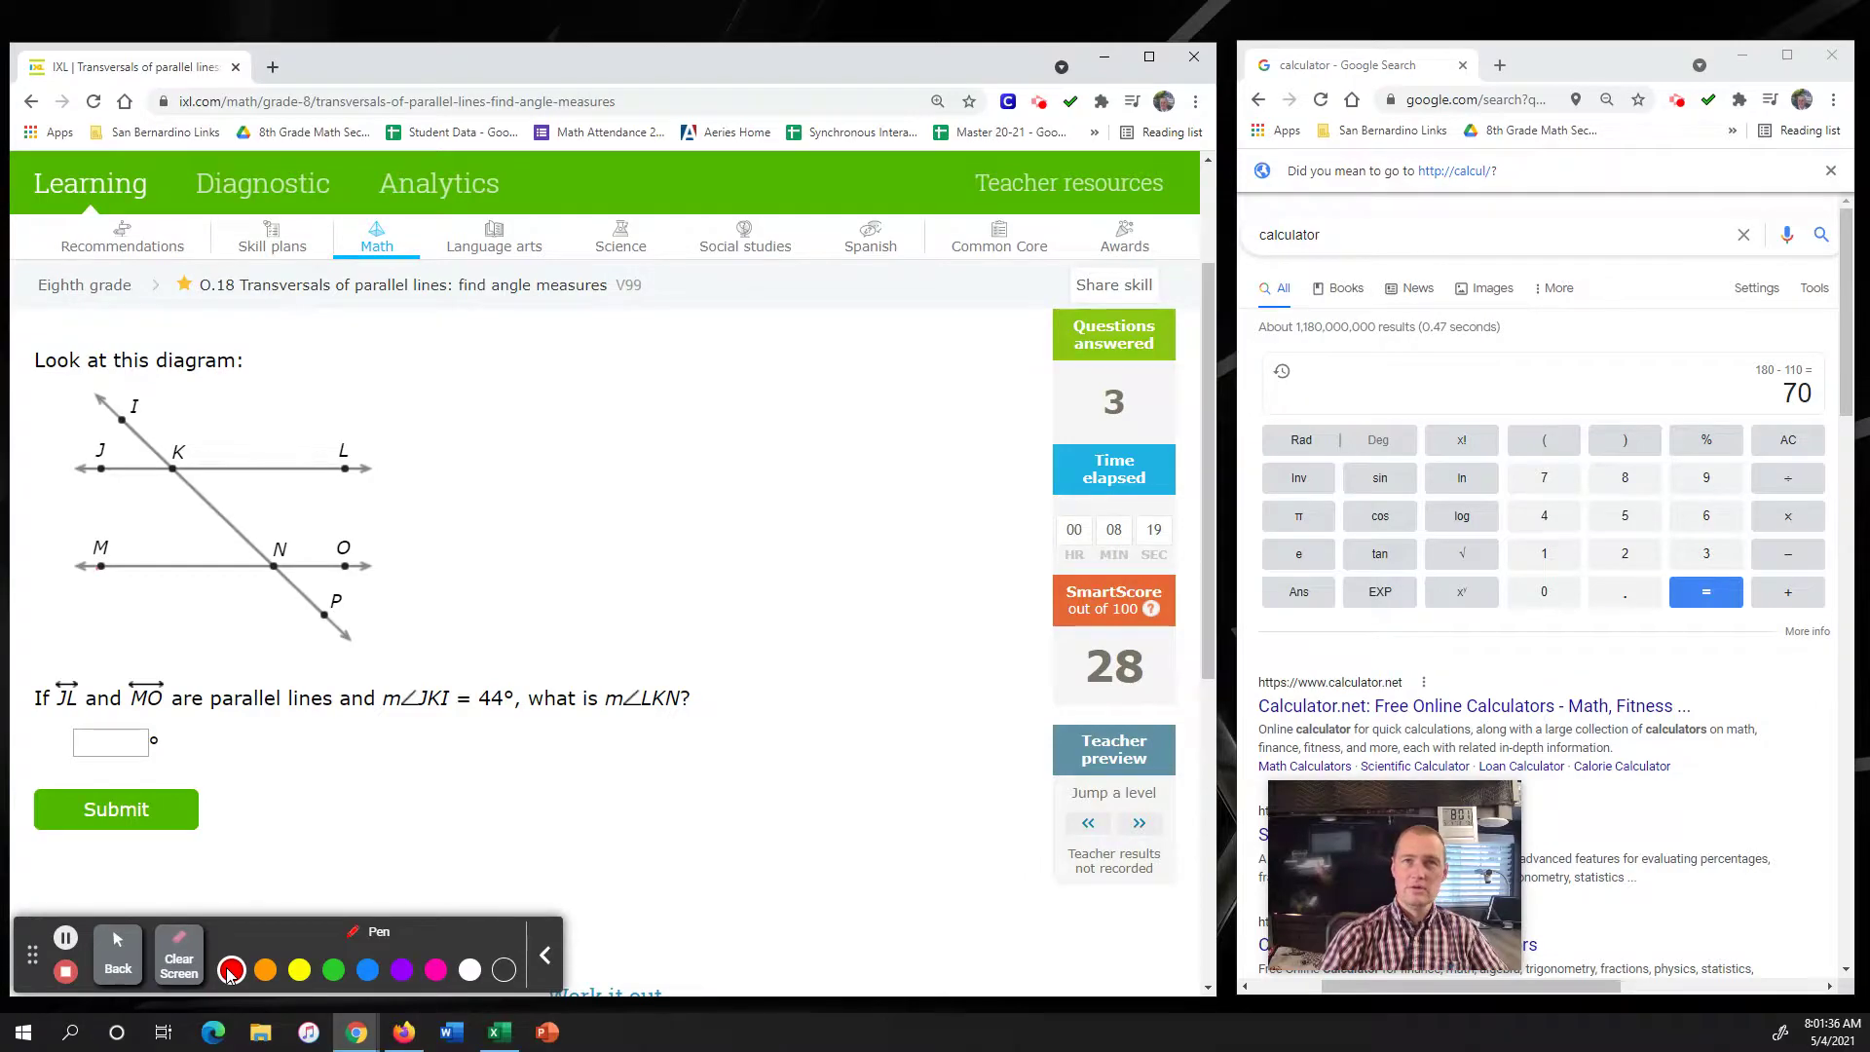
{"action": "mouse_move", "coordinate": [94, 459]}
{"action": "left_mouse_down"}
{"action": "mouse_move", "coordinate": [173, 454]}
{"action": "mouse_move", "coordinate": [126, 425]}
{"action": "left_mouse_up"}
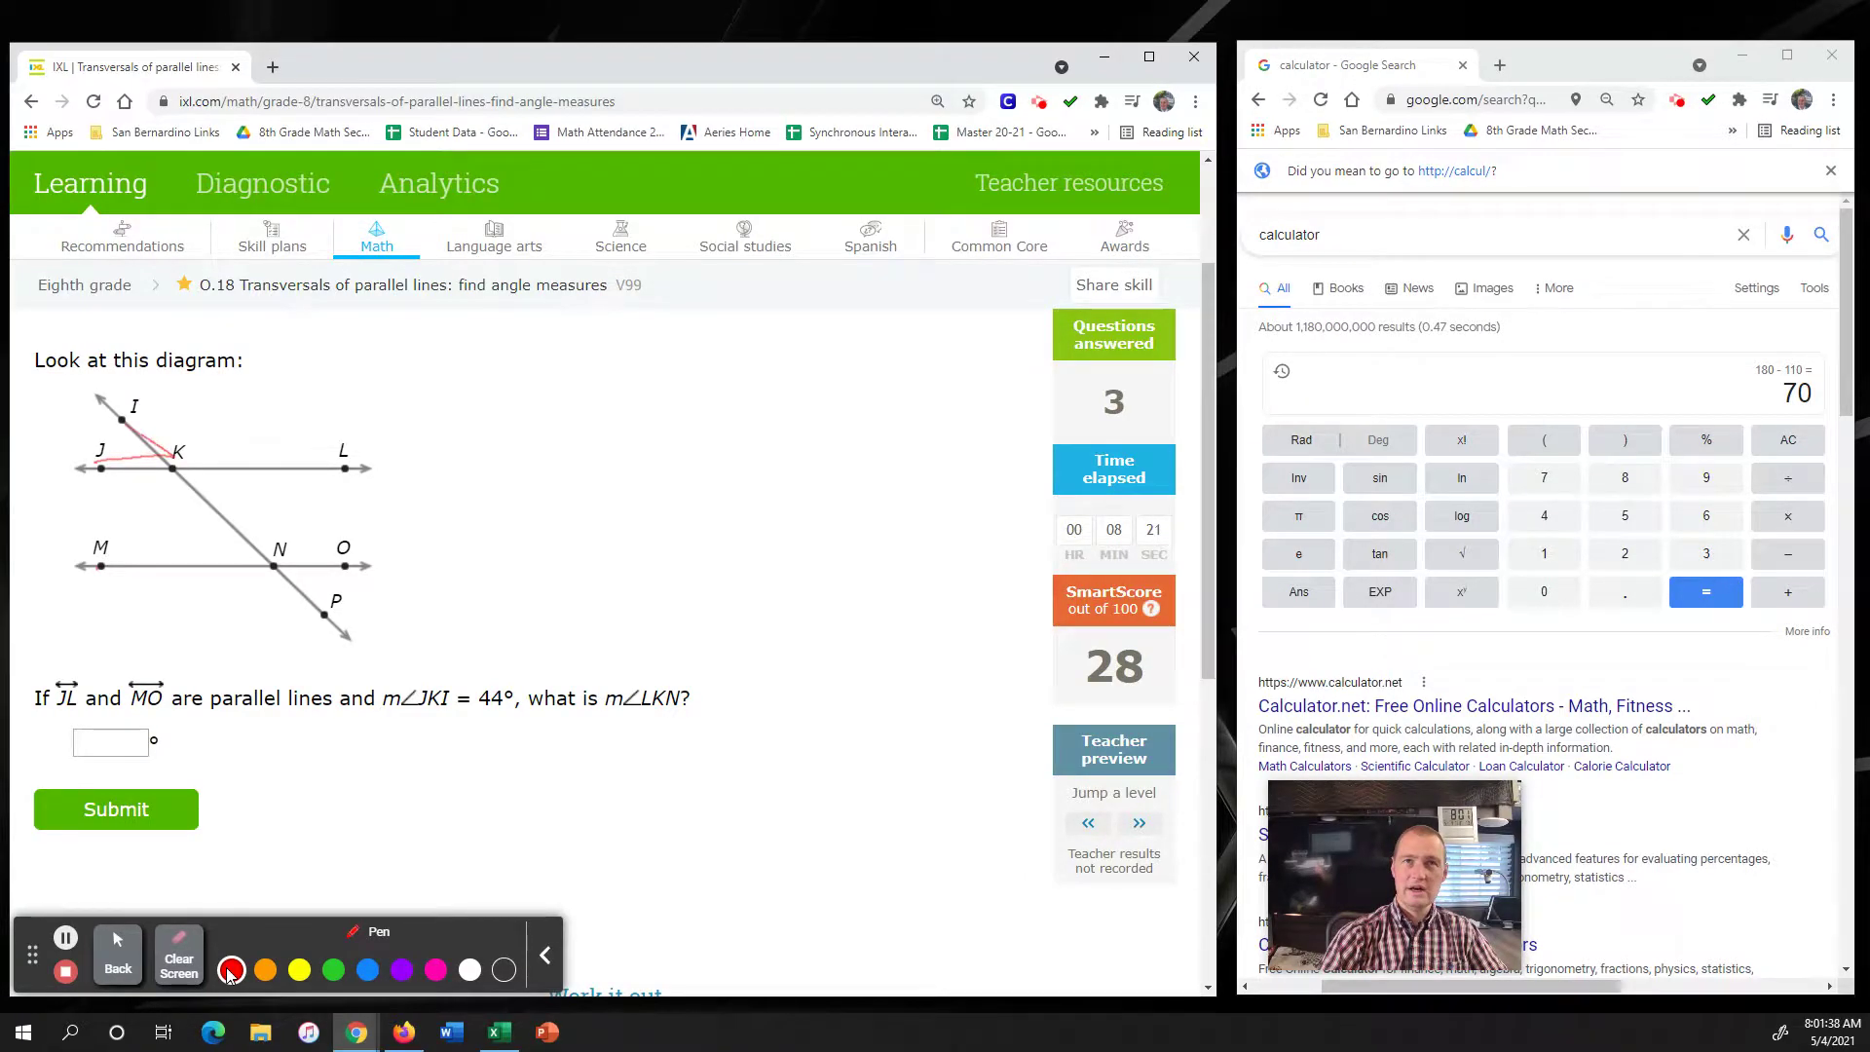
{"action": "mouse_move", "coordinate": [63, 436]}
{"action": "left_mouse_down"}
{"action": "mouse_move", "coordinate": [65, 456]}
{"action": "mouse_move", "coordinate": [111, 440]}
{"action": "left_mouse_up"}
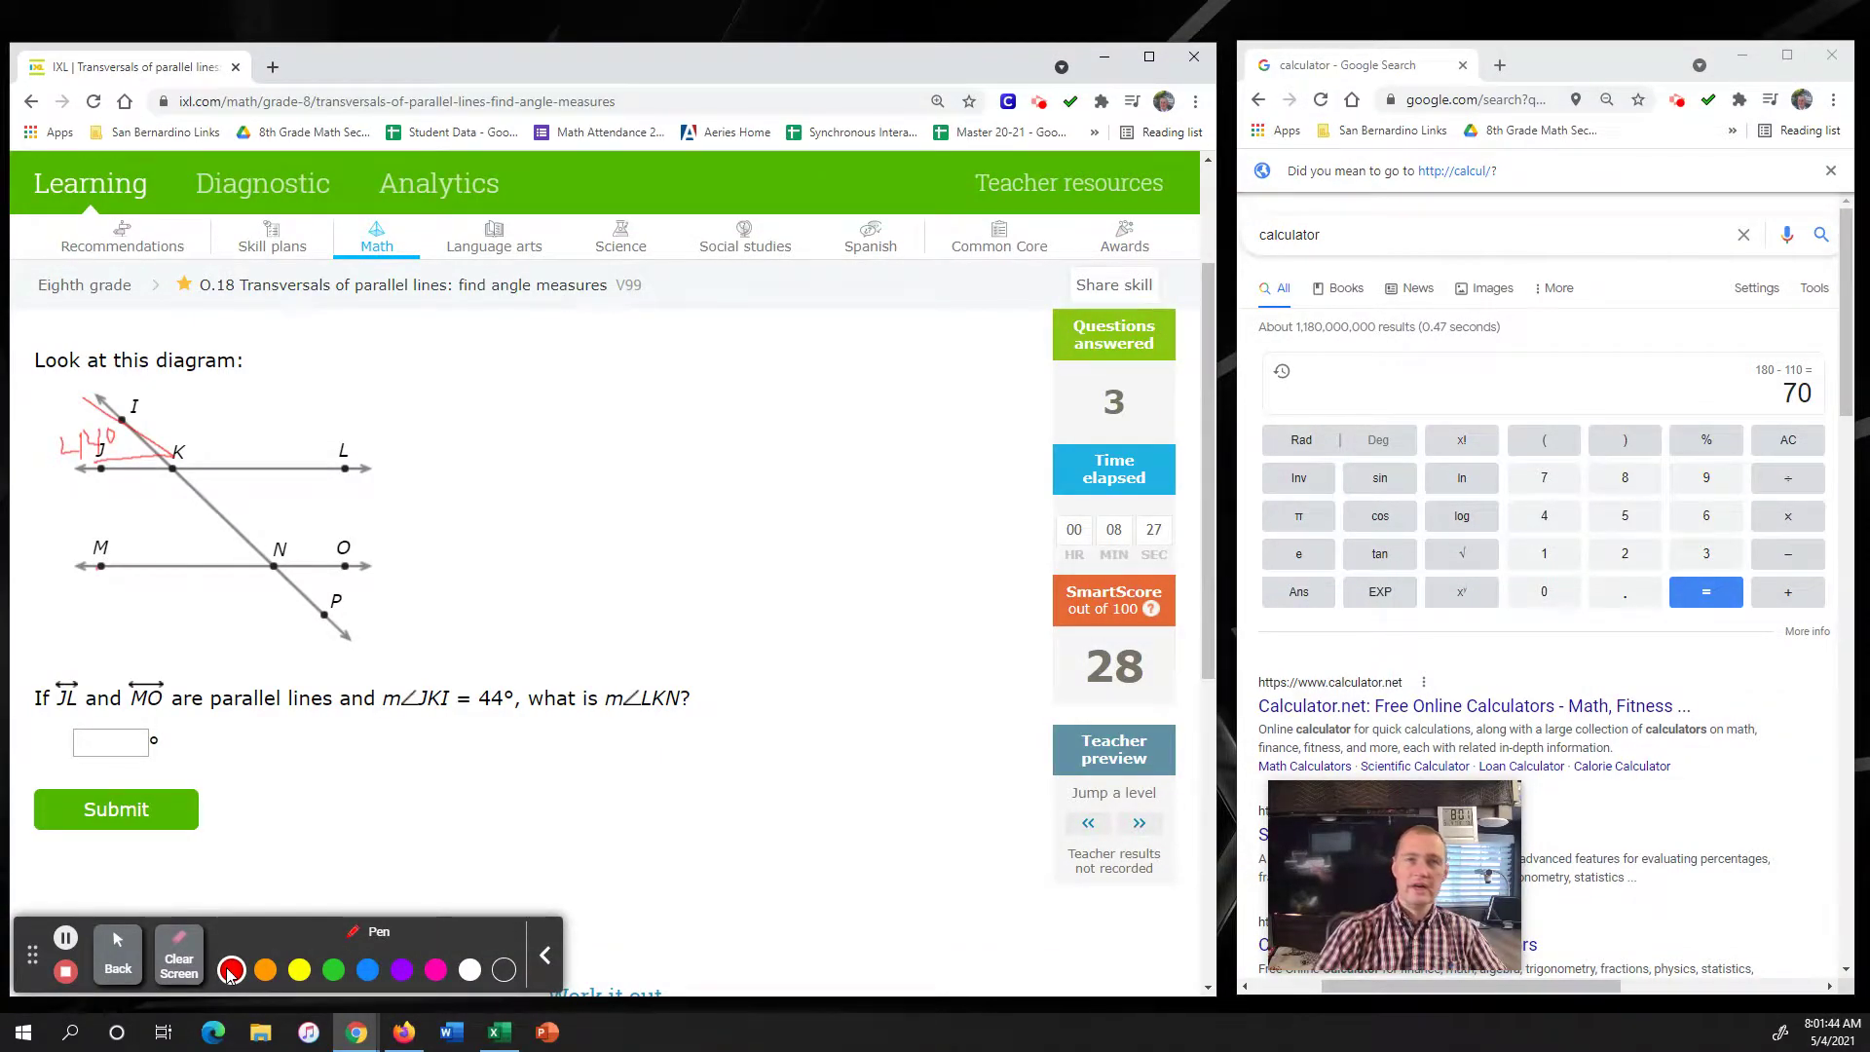
{"action": "left_click", "coordinate": [265, 969]}
{"action": "left_click", "coordinate": [230, 970]}
{"action": "mouse_move", "coordinate": [516, 670]}
{"action": "left_mouse_down"}
{"action": "mouse_move", "coordinate": [366, 688]}
{"action": "mouse_move", "coordinate": [459, 731]}
{"action": "mouse_move", "coordinate": [505, 662]}
{"action": "left_mouse_up"}
- With the orange pen, circle m∠LKN in the question, trace angle LKN, and label it 44°
{"action": "left_click", "coordinate": [265, 969]}
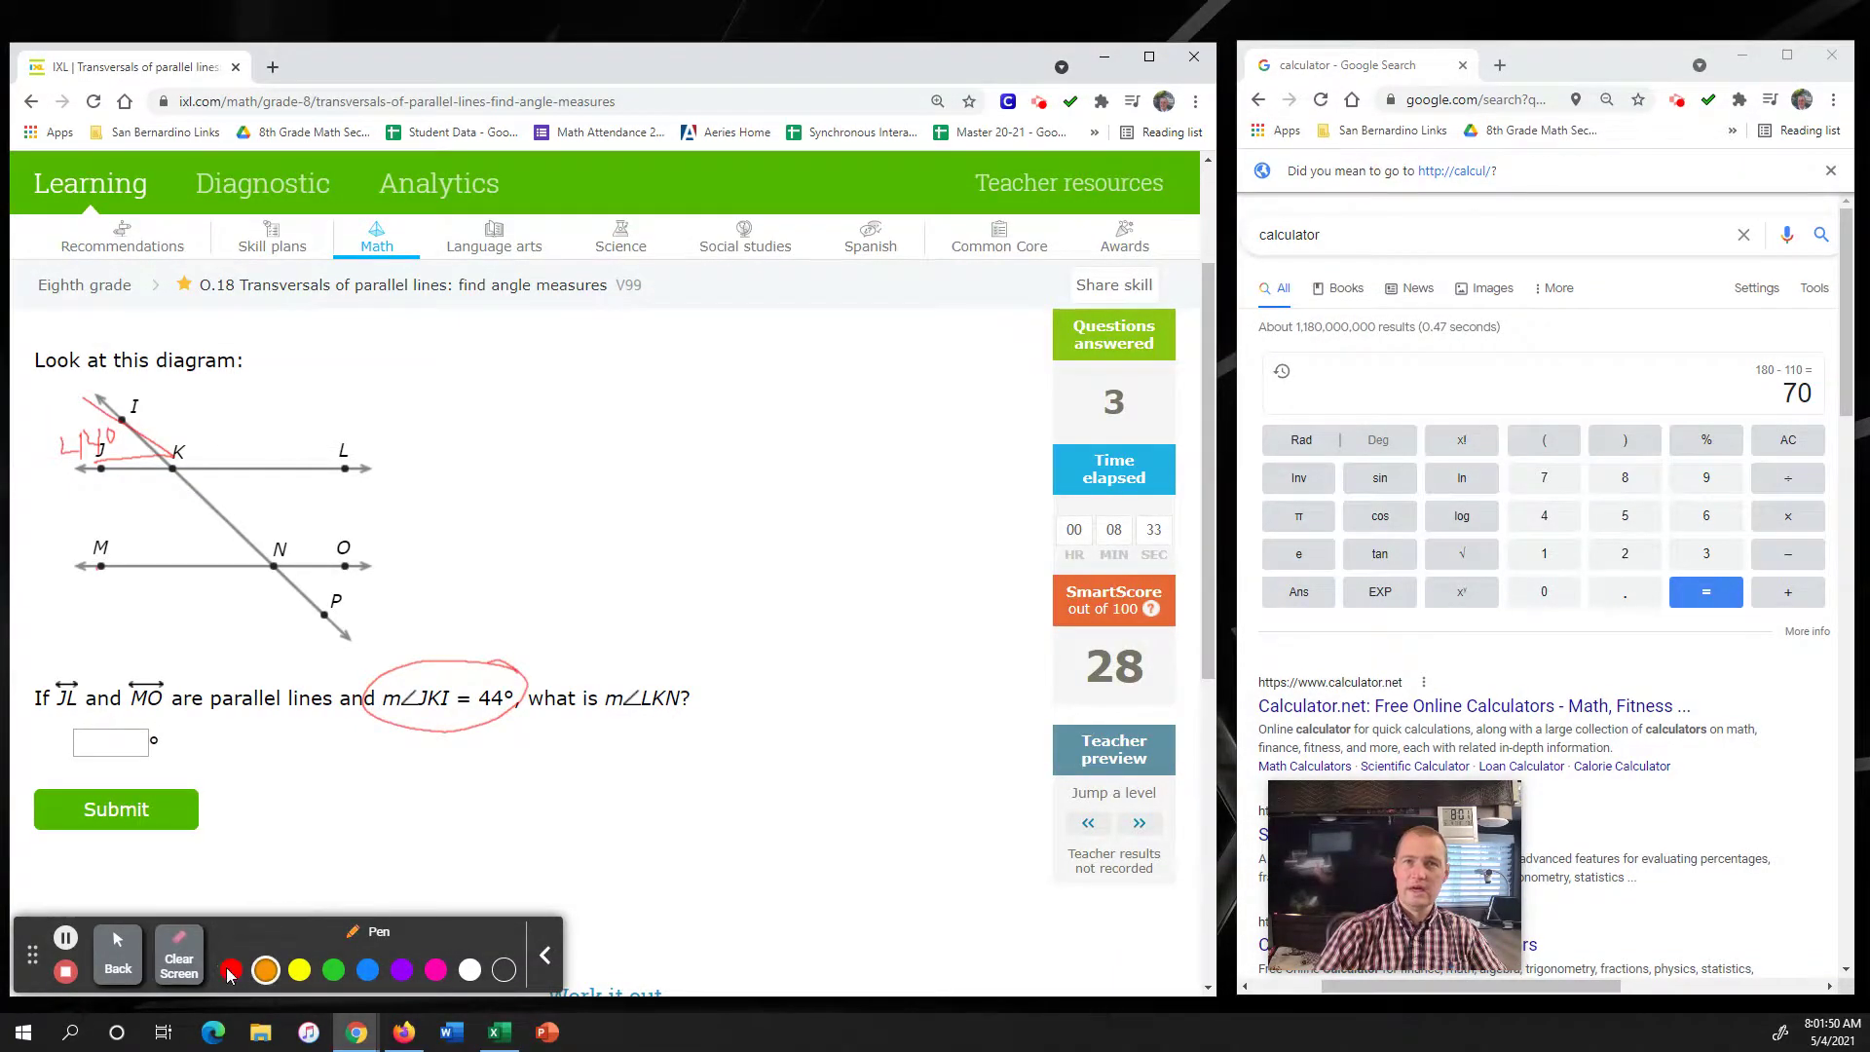
{"action": "mouse_move", "coordinate": [719, 668]}
{"action": "left_mouse_down"}
{"action": "mouse_move", "coordinate": [594, 694]}
{"action": "mouse_move", "coordinate": [726, 719]}
{"action": "mouse_move", "coordinate": [720, 666]}
{"action": "left_mouse_up"}
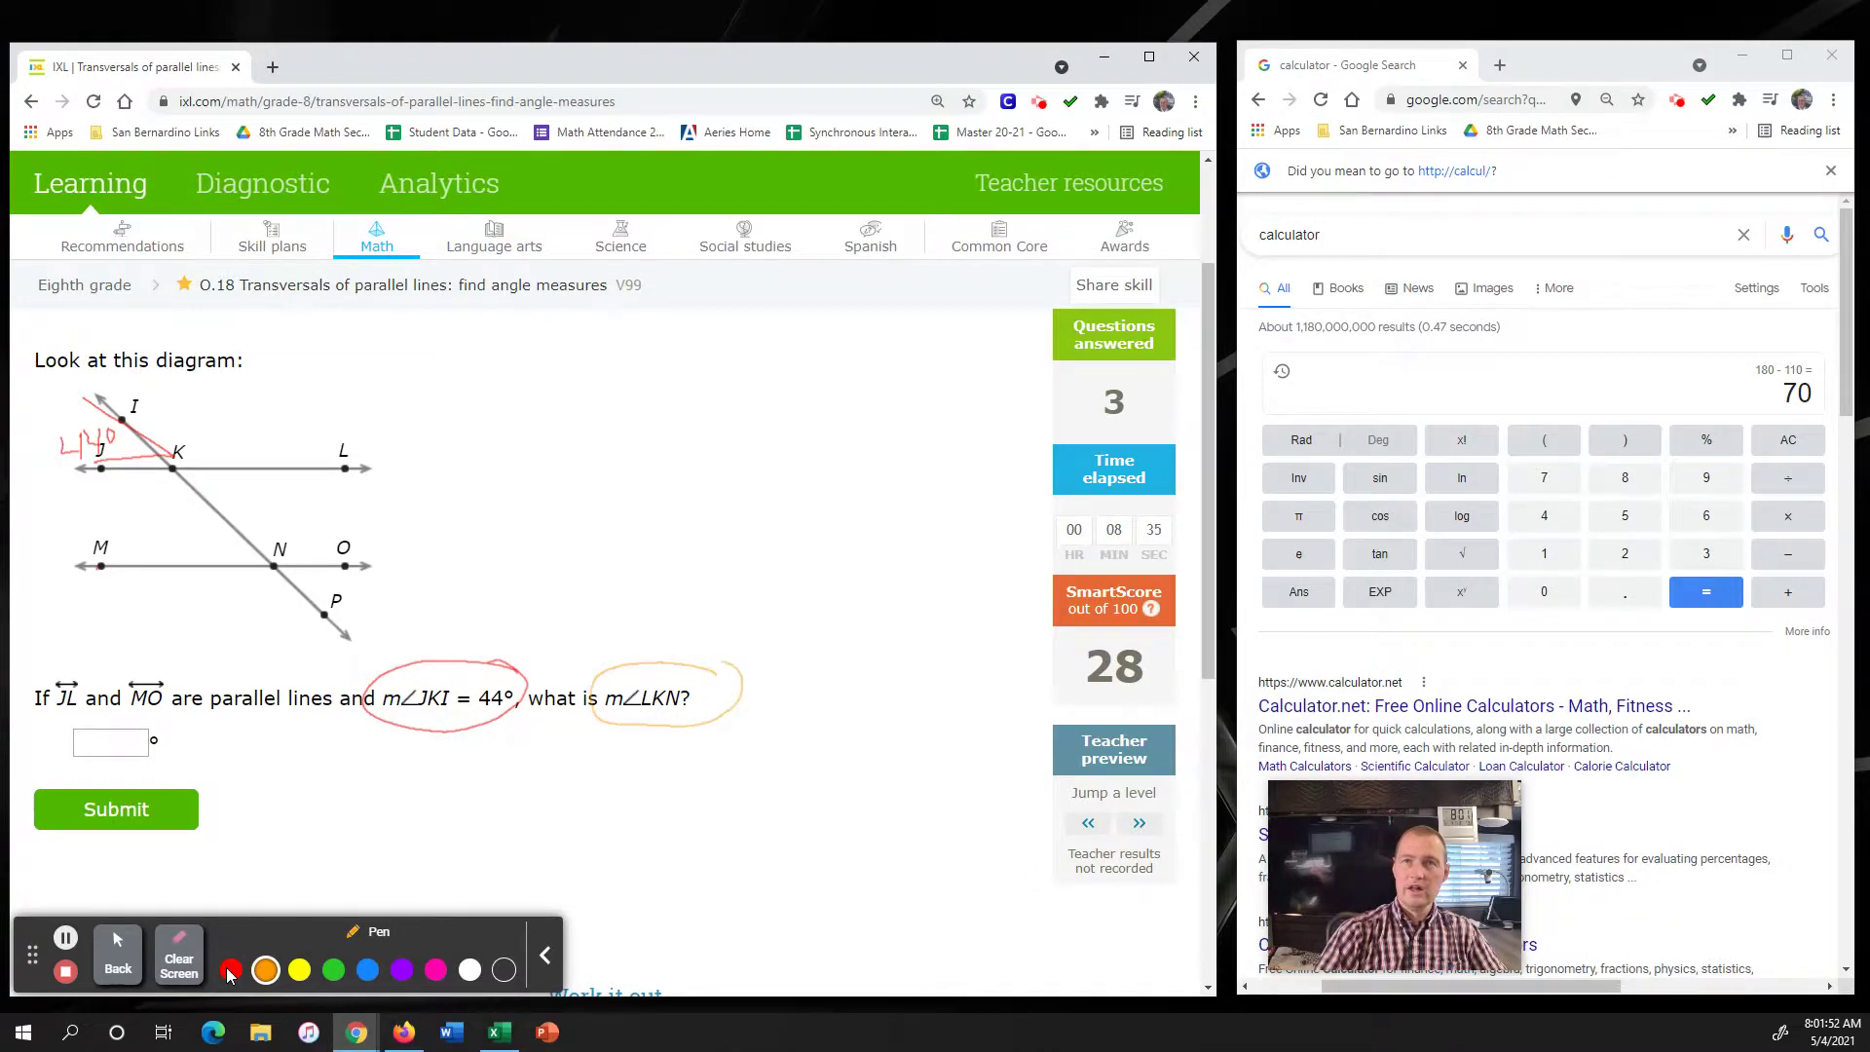
{"action": "left_click_drag", "start_coordinate": [309, 466], "coordinate": [354, 463]}
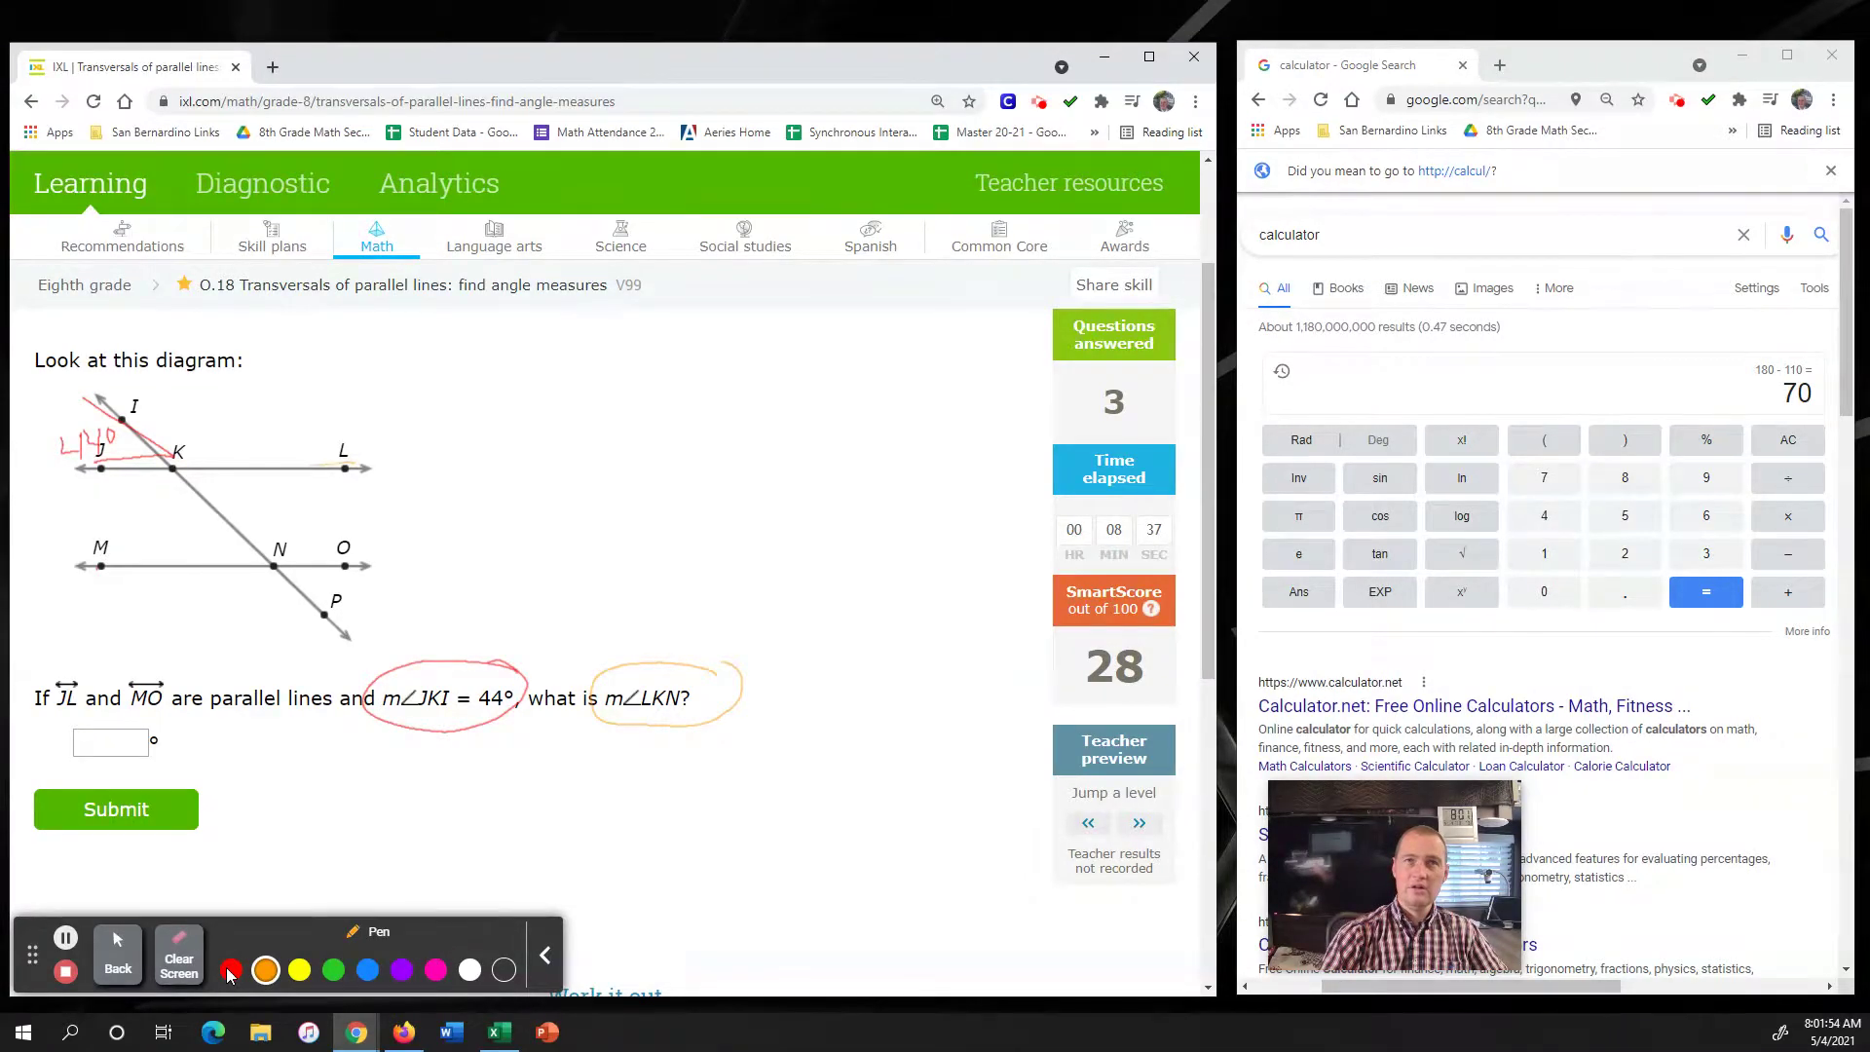
{"action": "left_click_drag", "start_coordinate": [179, 472], "coordinate": [278, 551]}
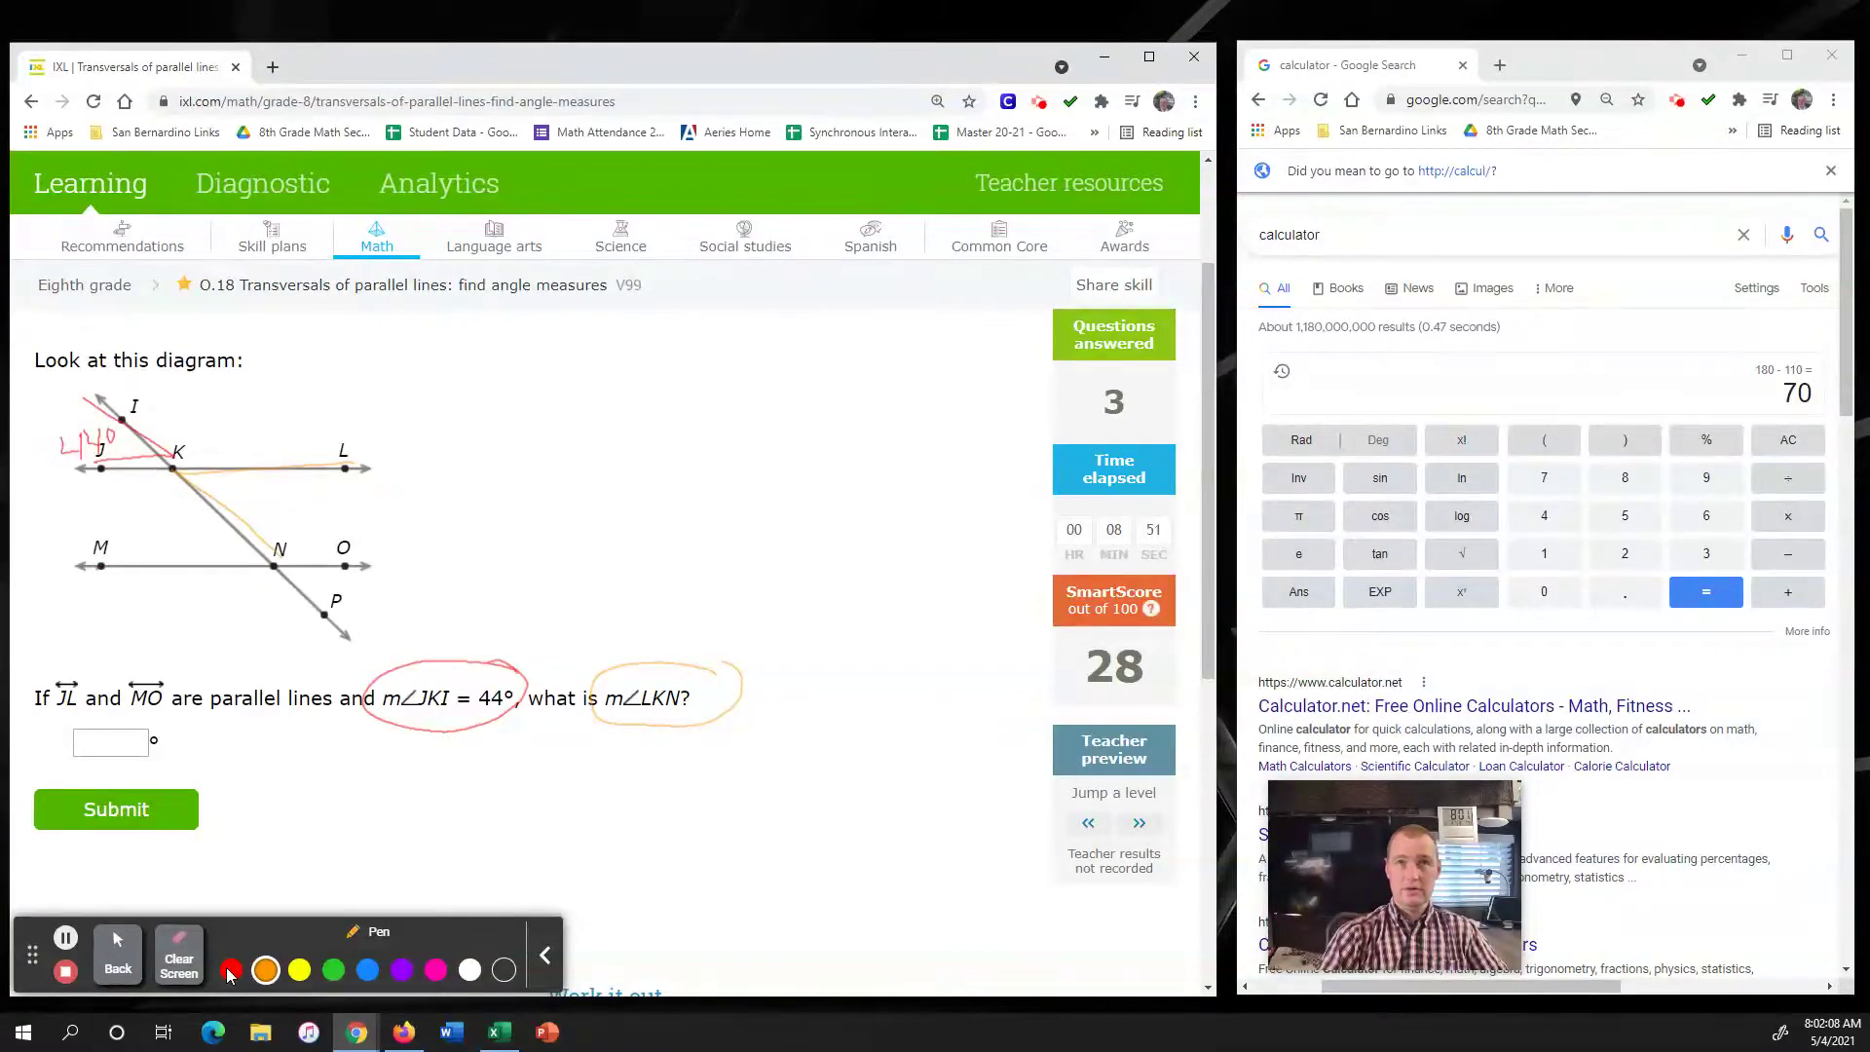
{"action": "left_click_drag", "start_coordinate": [228, 480], "coordinate": [244, 498]}
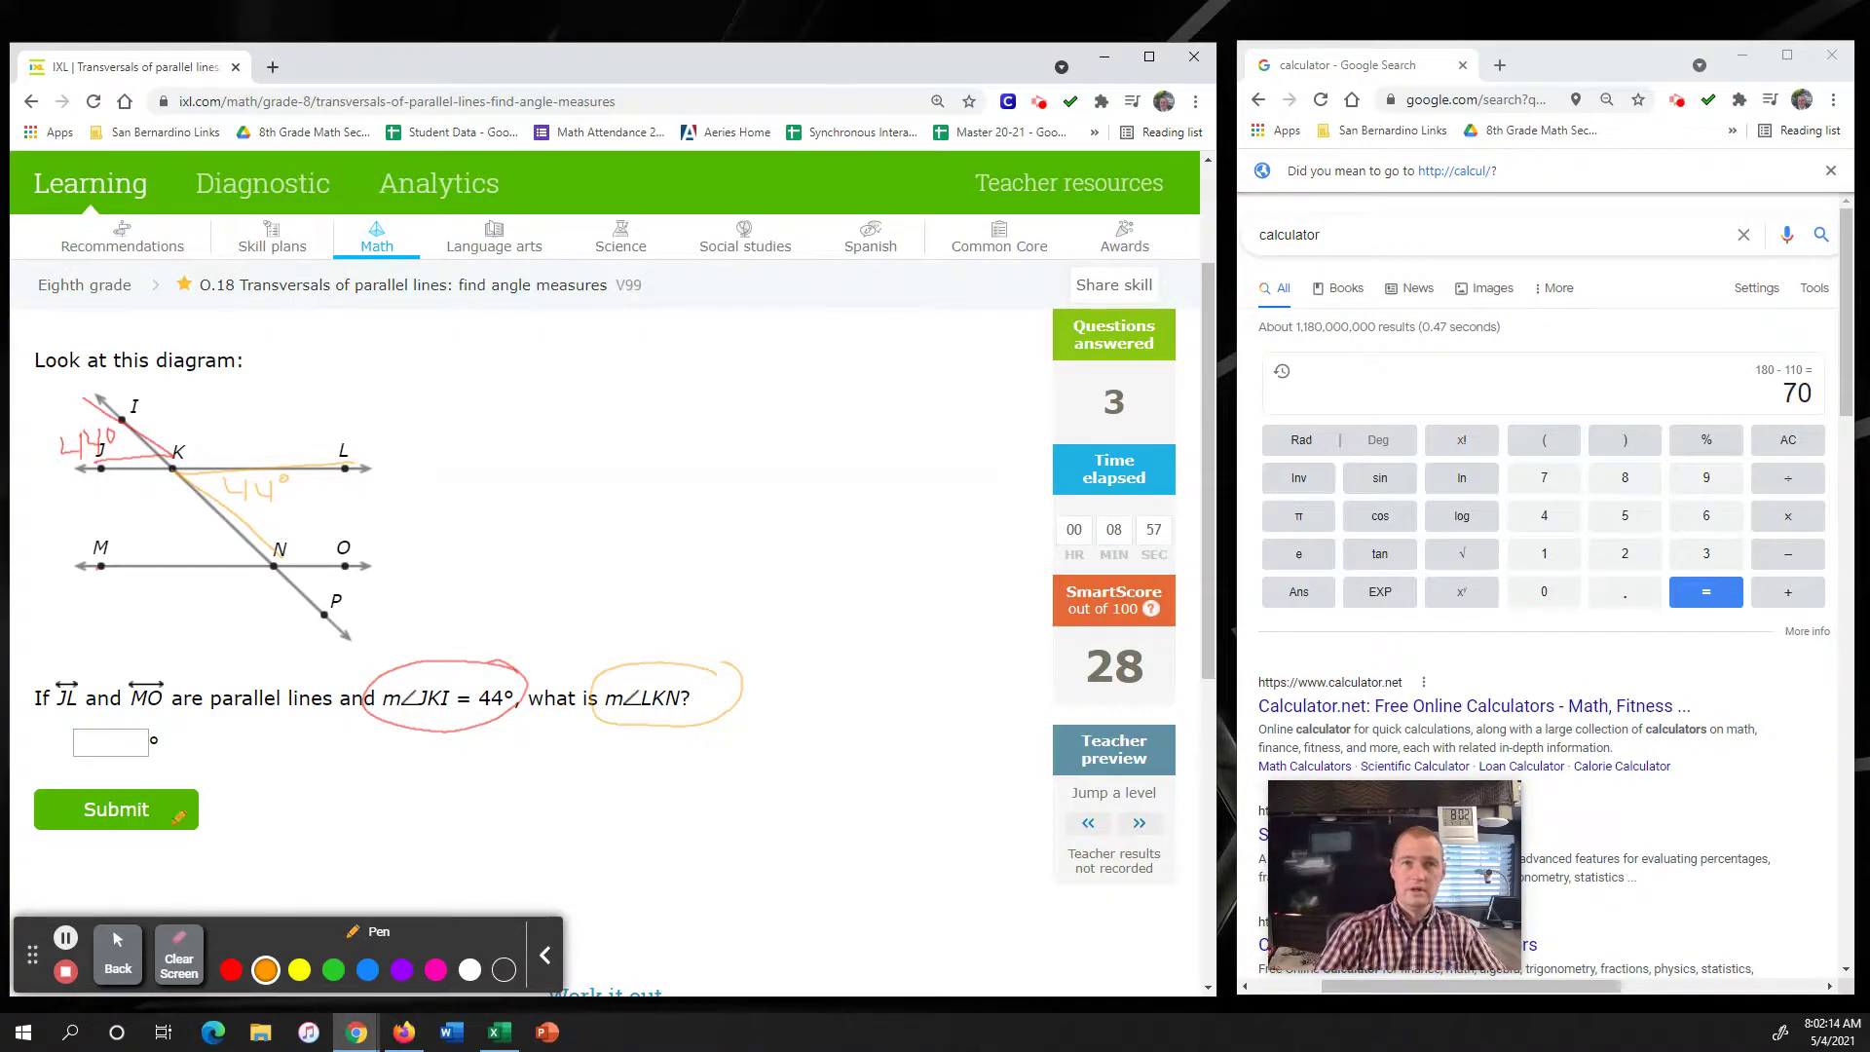
- Switch from drawing back to the mouse and submit 44 as the answer for m∠LKN
{"action": "left_click", "coordinate": [118, 950]}
{"action": "left_click", "coordinate": [108, 743]}
{"action": "type", "text": "44"}
{"action": "key", "text": "Return"}
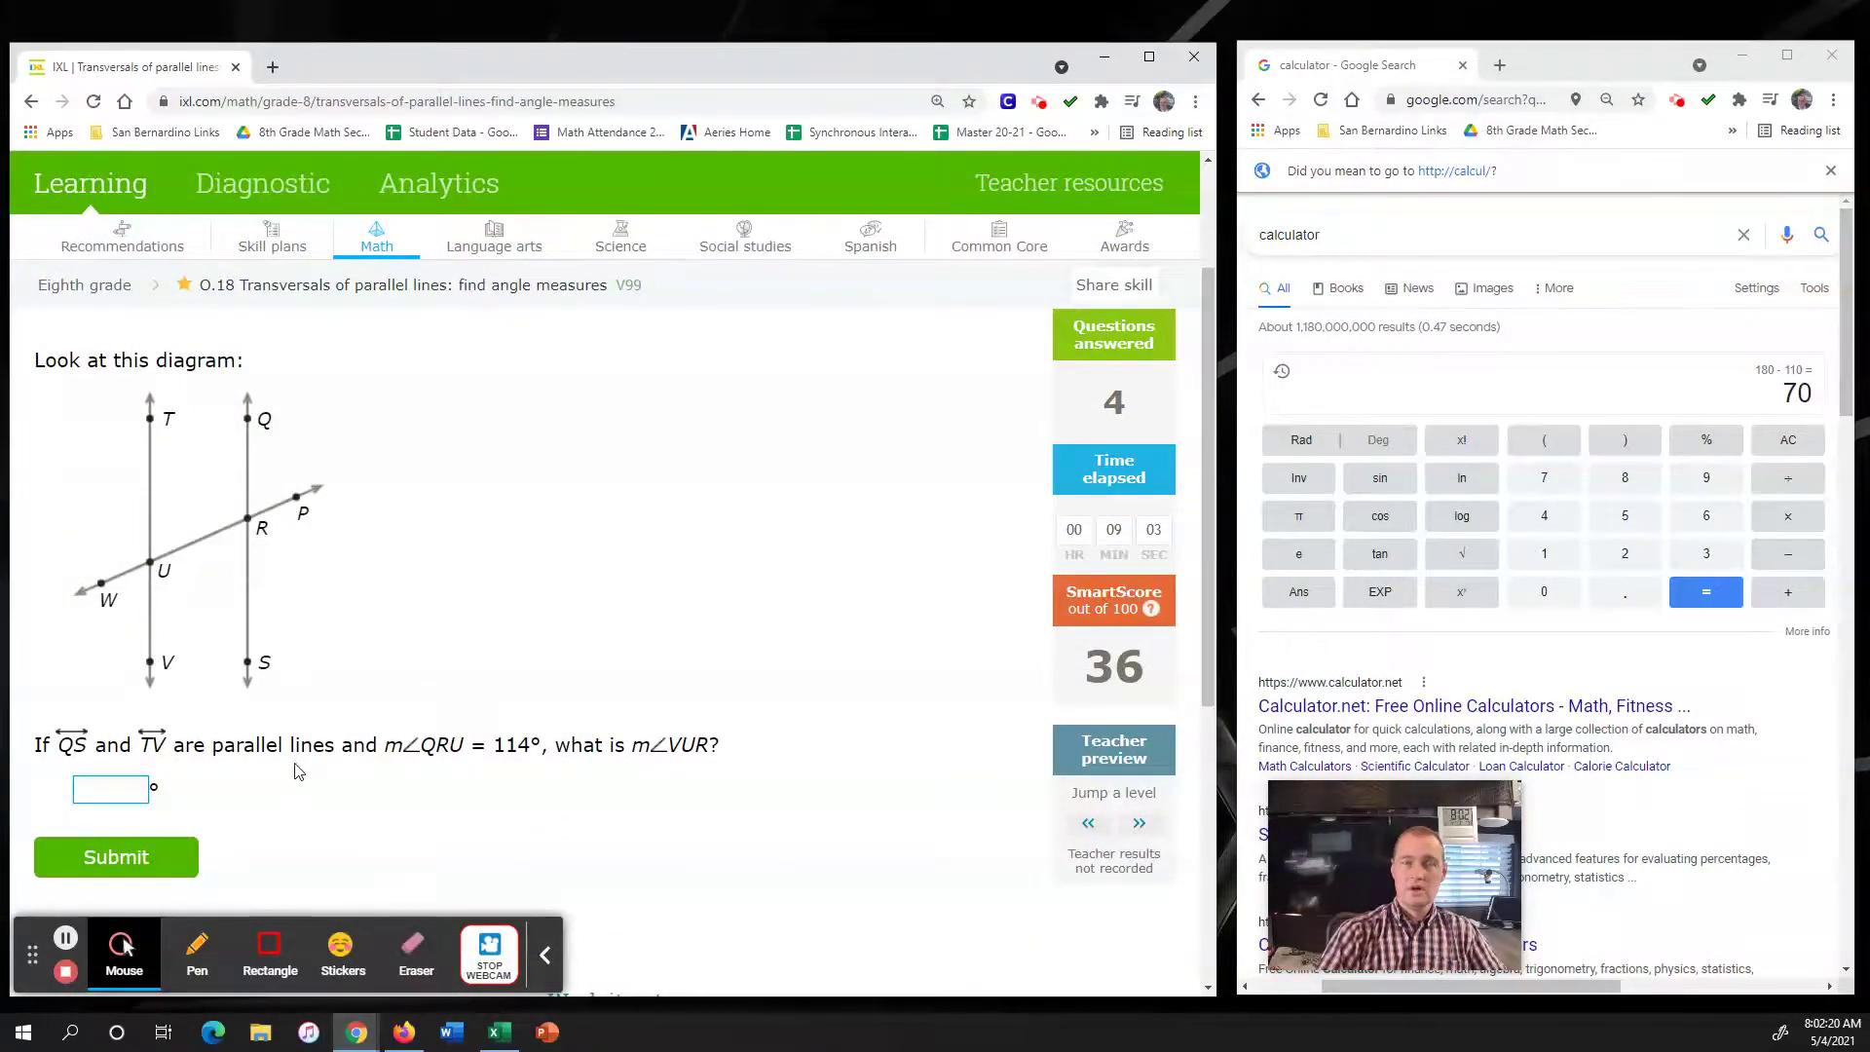
- With the red pen, circle the given m∠QRU = 114°, trace angle QRU on the diagram, and label it 114°
{"action": "left_click", "coordinate": [197, 949]}
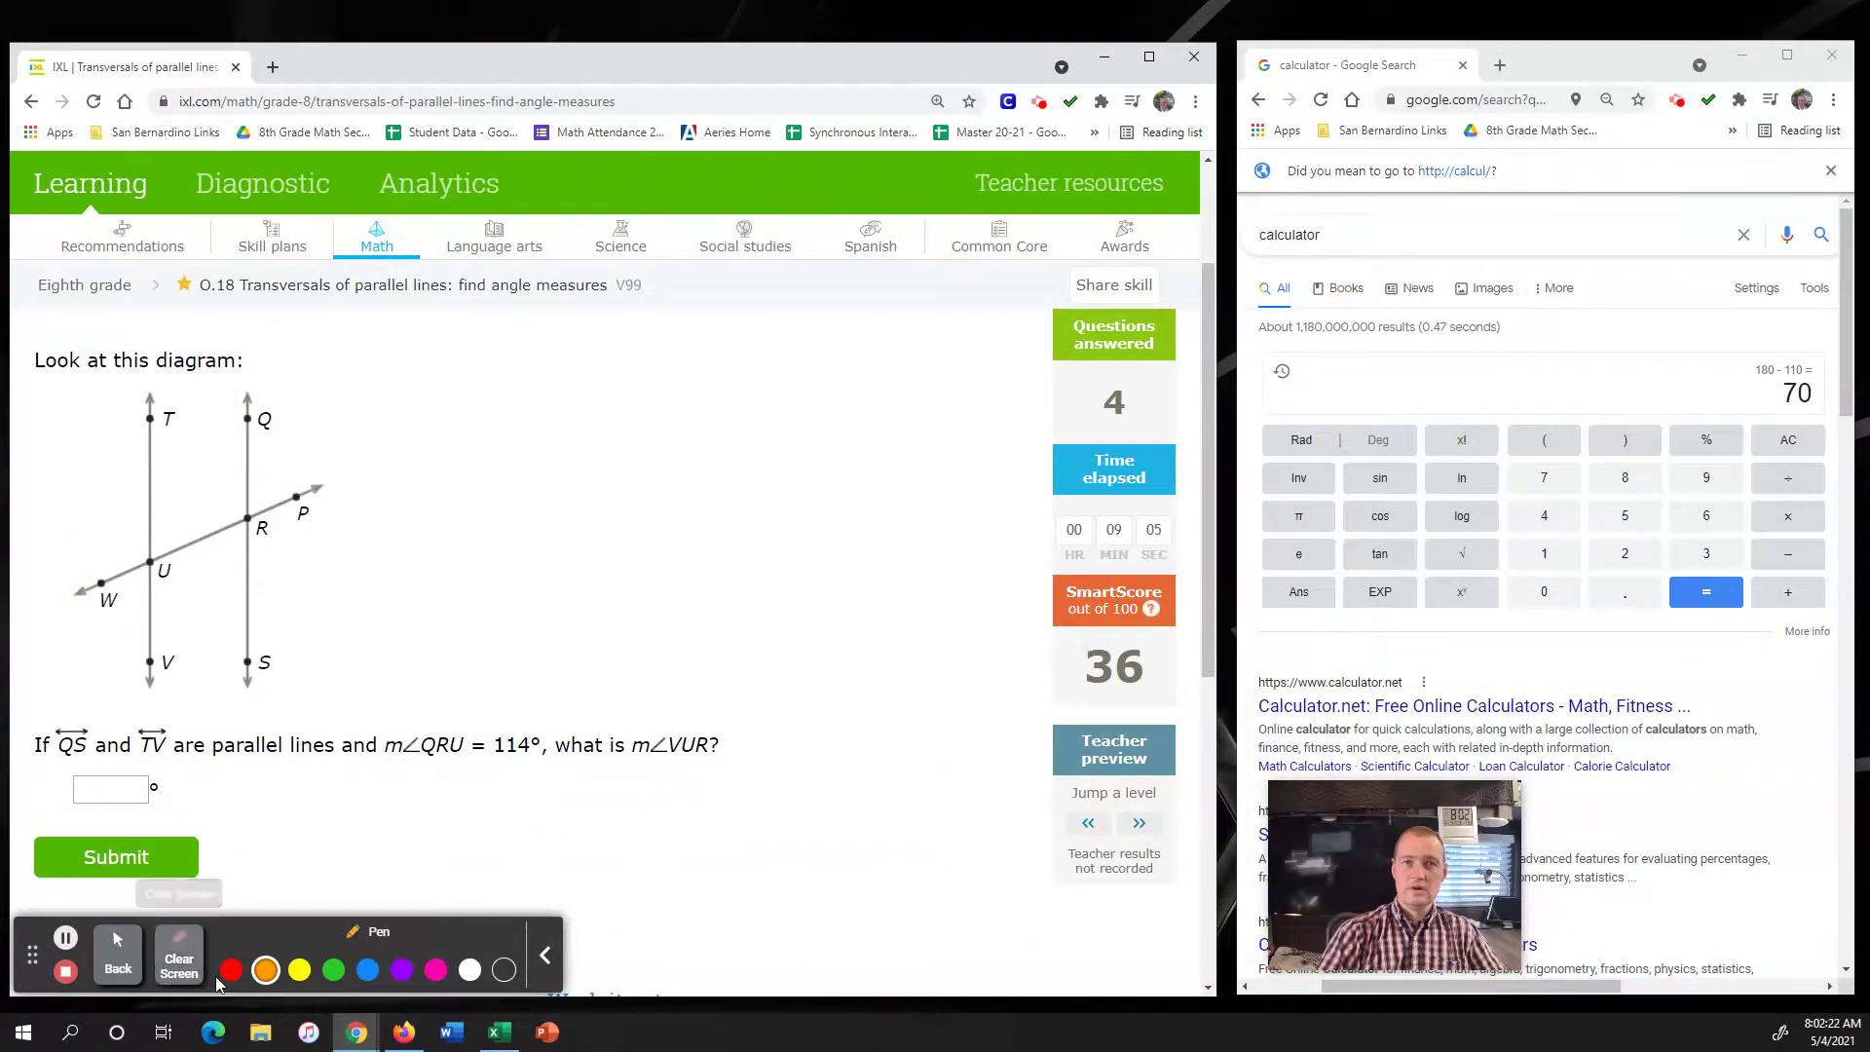
{"action": "left_click", "coordinate": [234, 974]}
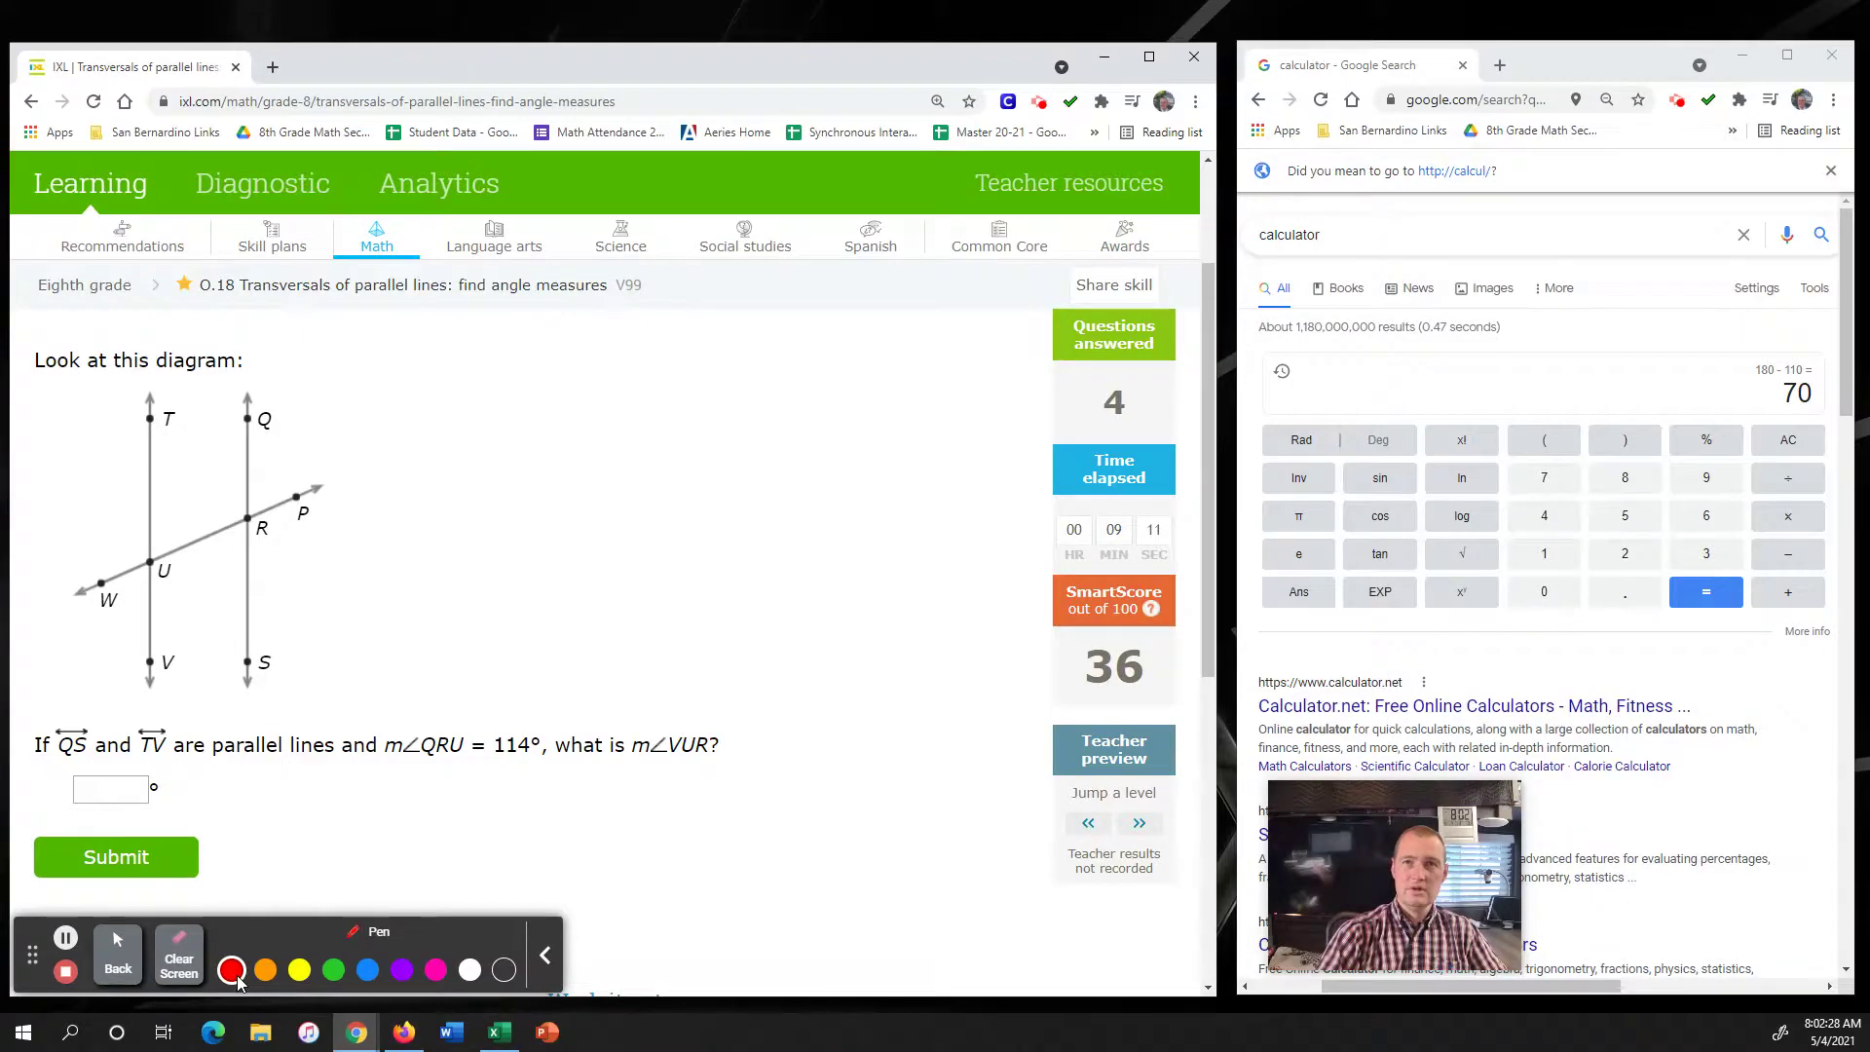
{"action": "mouse_move", "coordinate": [526, 714]}
{"action": "left_mouse_down"}
{"action": "mouse_move", "coordinate": [380, 726]}
{"action": "mouse_move", "coordinate": [471, 784]}
{"action": "mouse_move", "coordinate": [557, 722]}
{"action": "mouse_move", "coordinate": [513, 701]}
{"action": "left_mouse_up"}
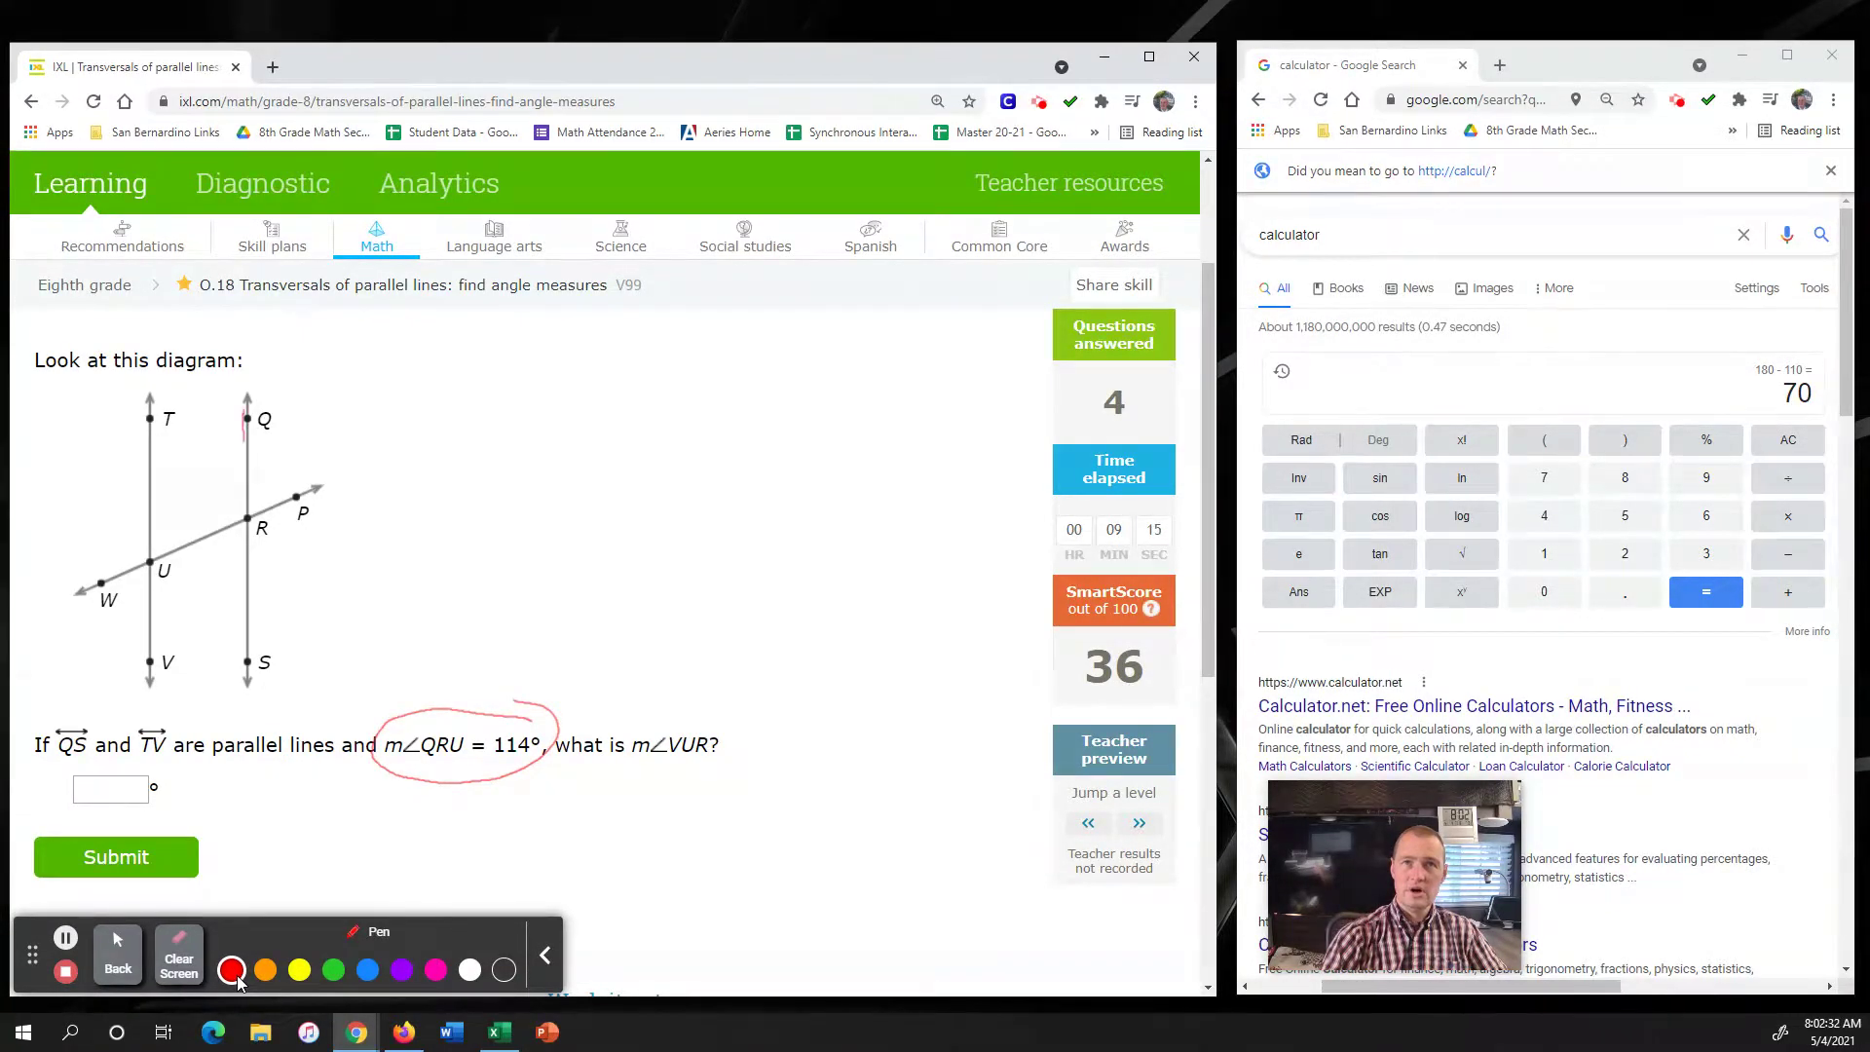
{"action": "mouse_move", "coordinate": [244, 472]}
{"action": "left_mouse_down"}
{"action": "mouse_move", "coordinate": [246, 508]}
{"action": "mouse_move", "coordinate": [181, 543]}
{"action": "mouse_move", "coordinate": [226, 505]}
{"action": "left_mouse_up"}
{"action": "left_click_drag", "start_coordinate": [229, 473], "coordinate": [231, 476]}
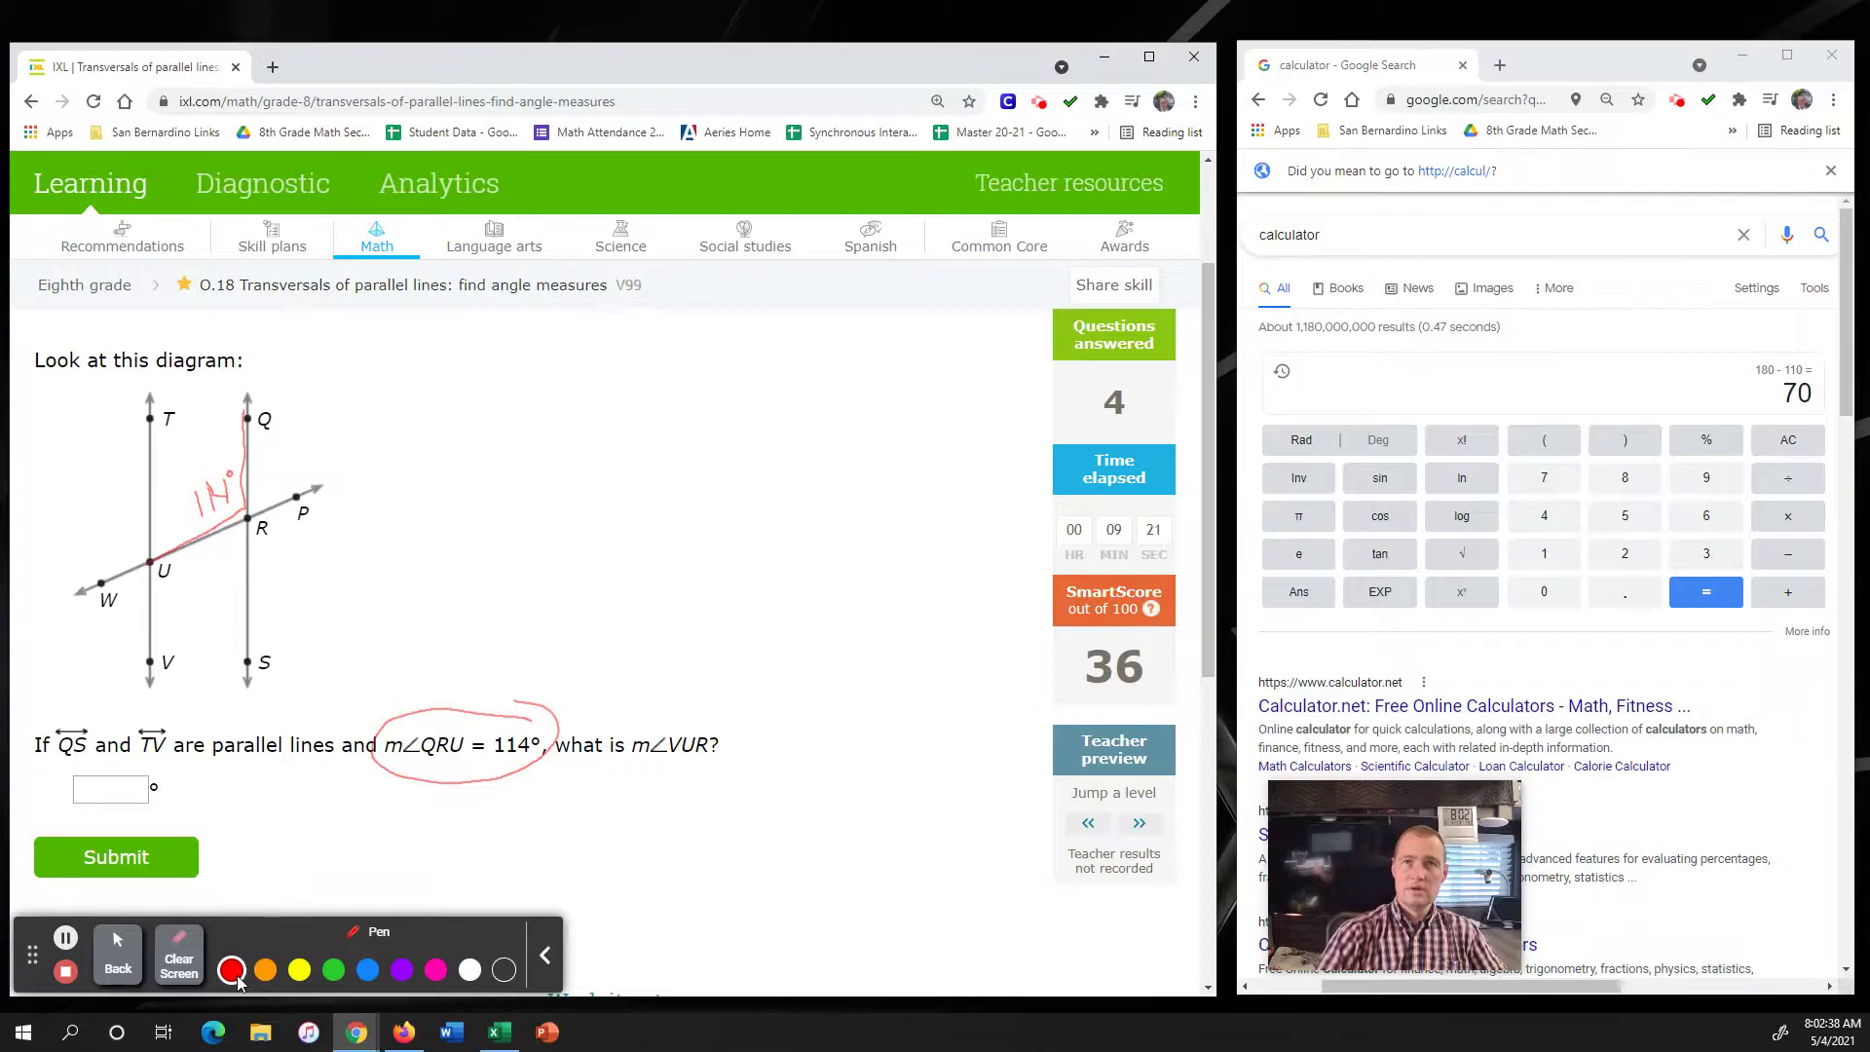
- With the orange pen, circle m∠VUR in the question, trace angle VUR, and label it 114°
{"action": "left_click", "coordinate": [264, 969]}
{"action": "mouse_move", "coordinate": [730, 707]}
{"action": "left_mouse_down"}
{"action": "mouse_move", "coordinate": [614, 746]}
{"action": "mouse_move", "coordinate": [723, 705]}
{"action": "left_mouse_up"}
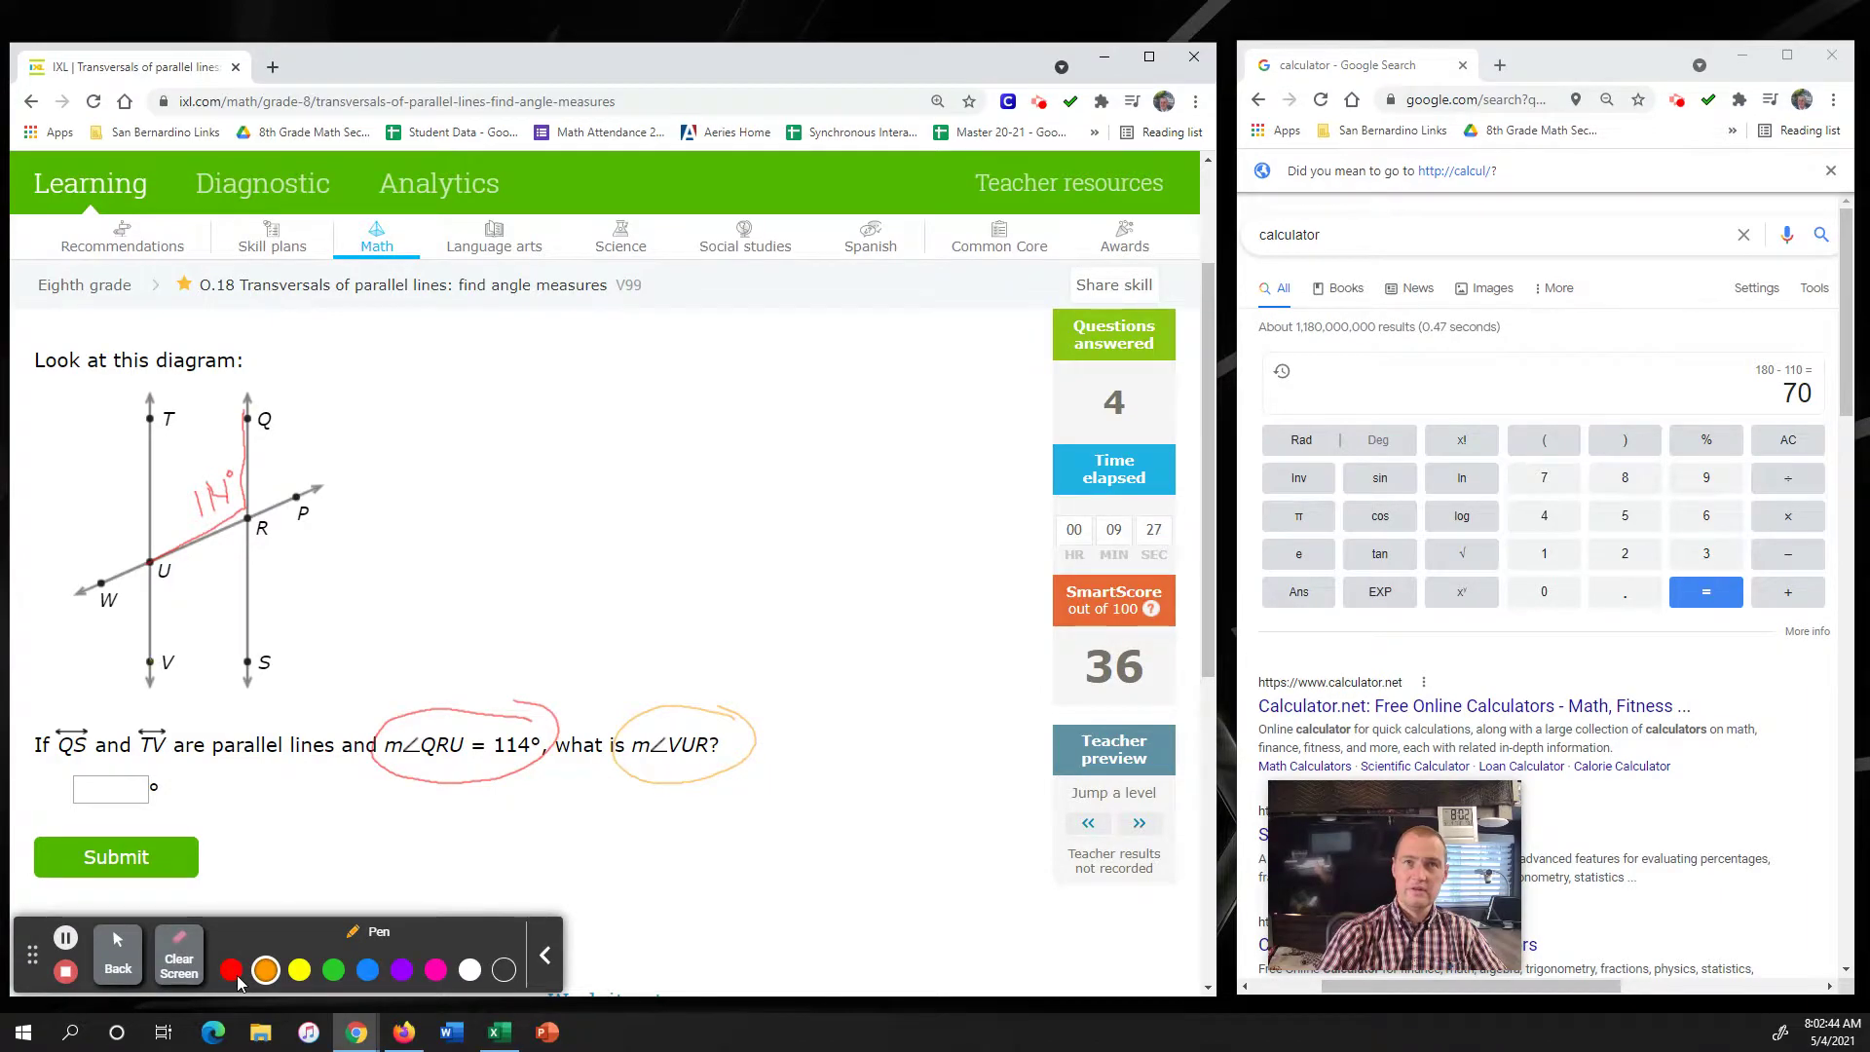
{"action": "left_click_drag", "start_coordinate": [150, 567], "coordinate": [150, 661]}
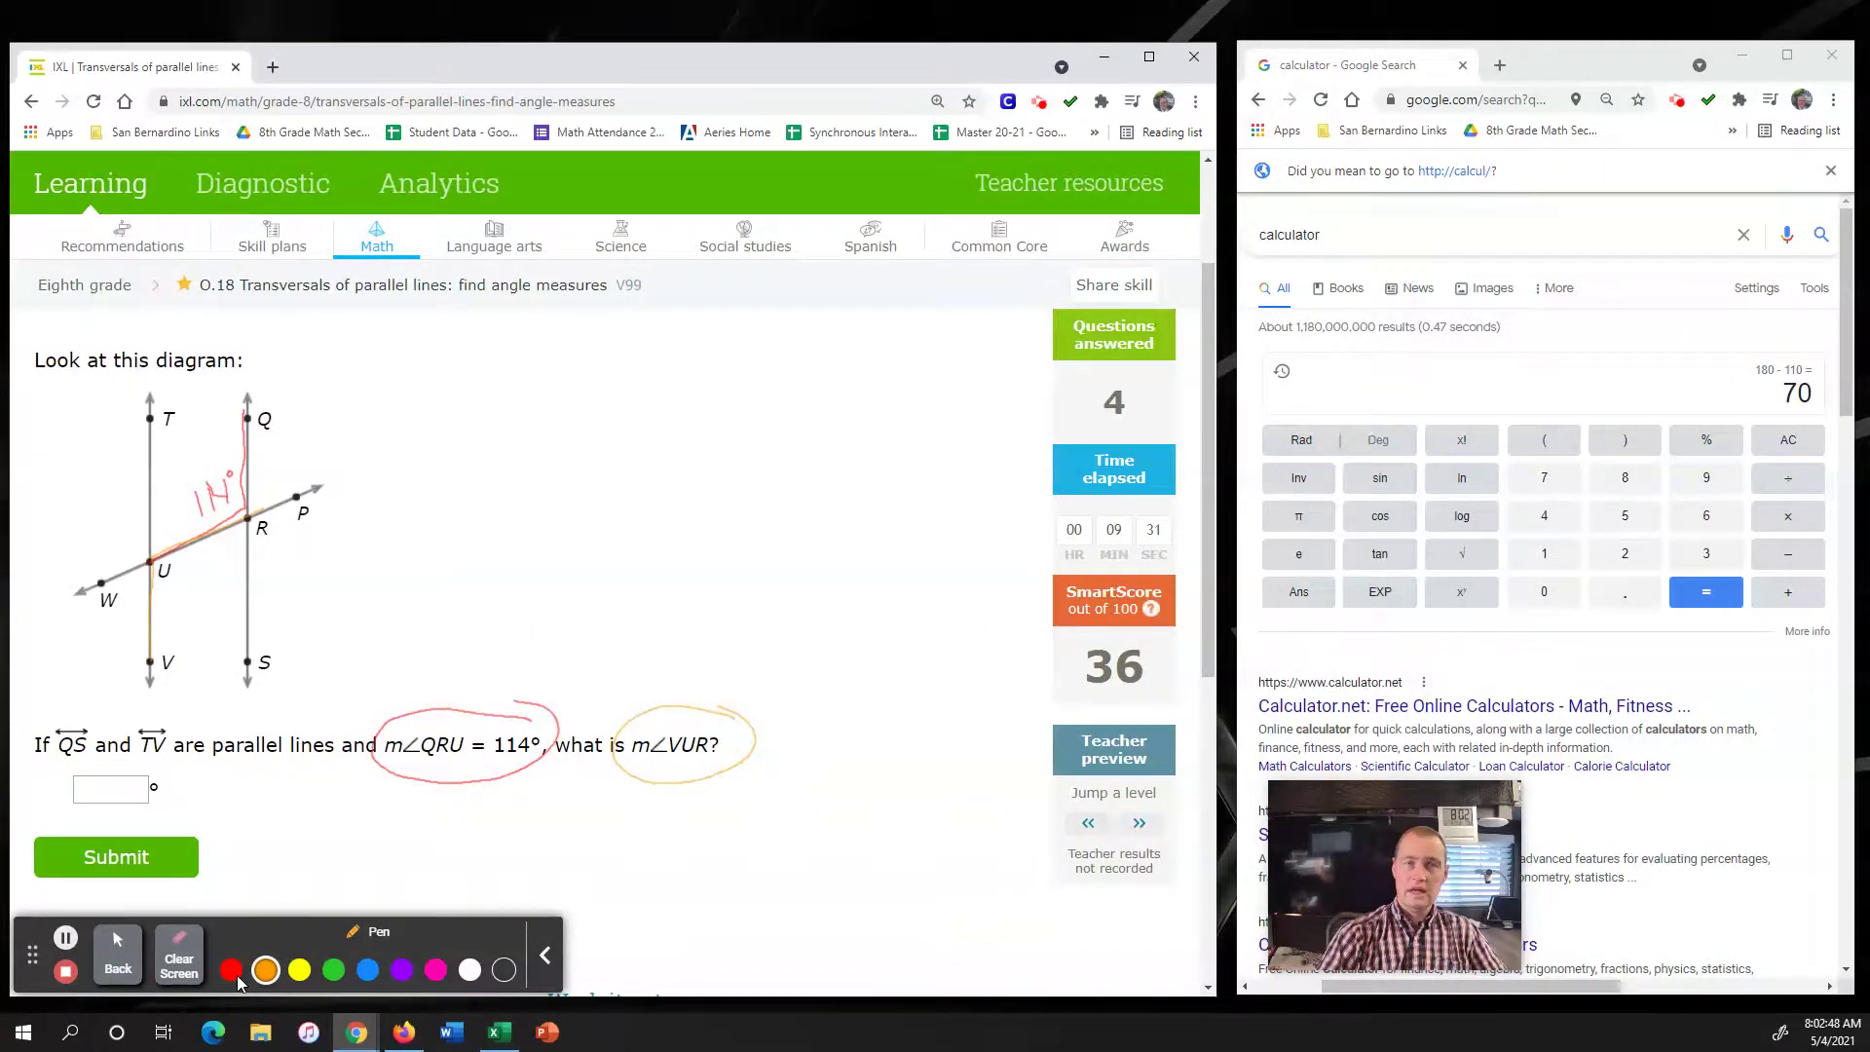
{"action": "mouse_move", "coordinate": [174, 582]}
{"action": "left_mouse_down"}
{"action": "mouse_move", "coordinate": [175, 600]}
{"action": "mouse_move", "coordinate": [214, 596]}
{"action": "mouse_move", "coordinate": [227, 575]}
{"action": "left_mouse_up"}
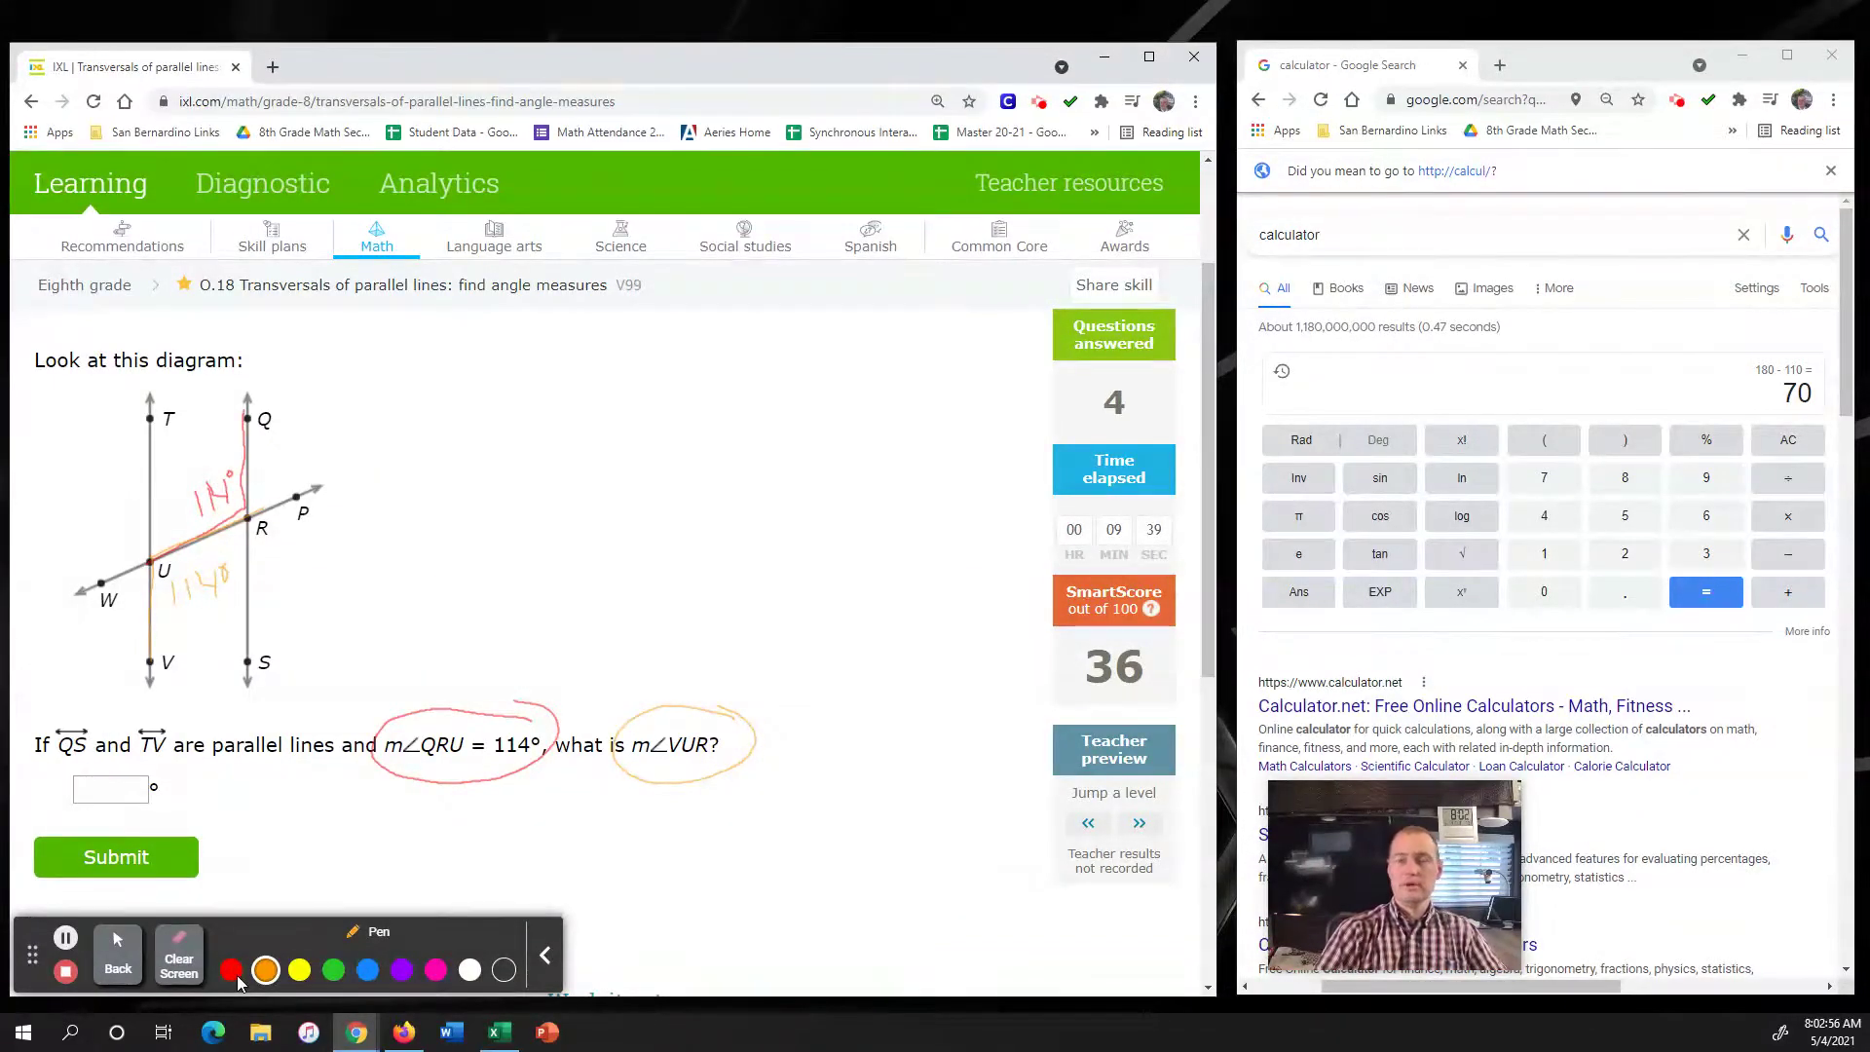
- Switch from drawing back to the mouse and submit 114 as the answer for m∠VUR
{"action": "left_click", "coordinate": [118, 955]}
{"action": "left_click", "coordinate": [108, 789]}
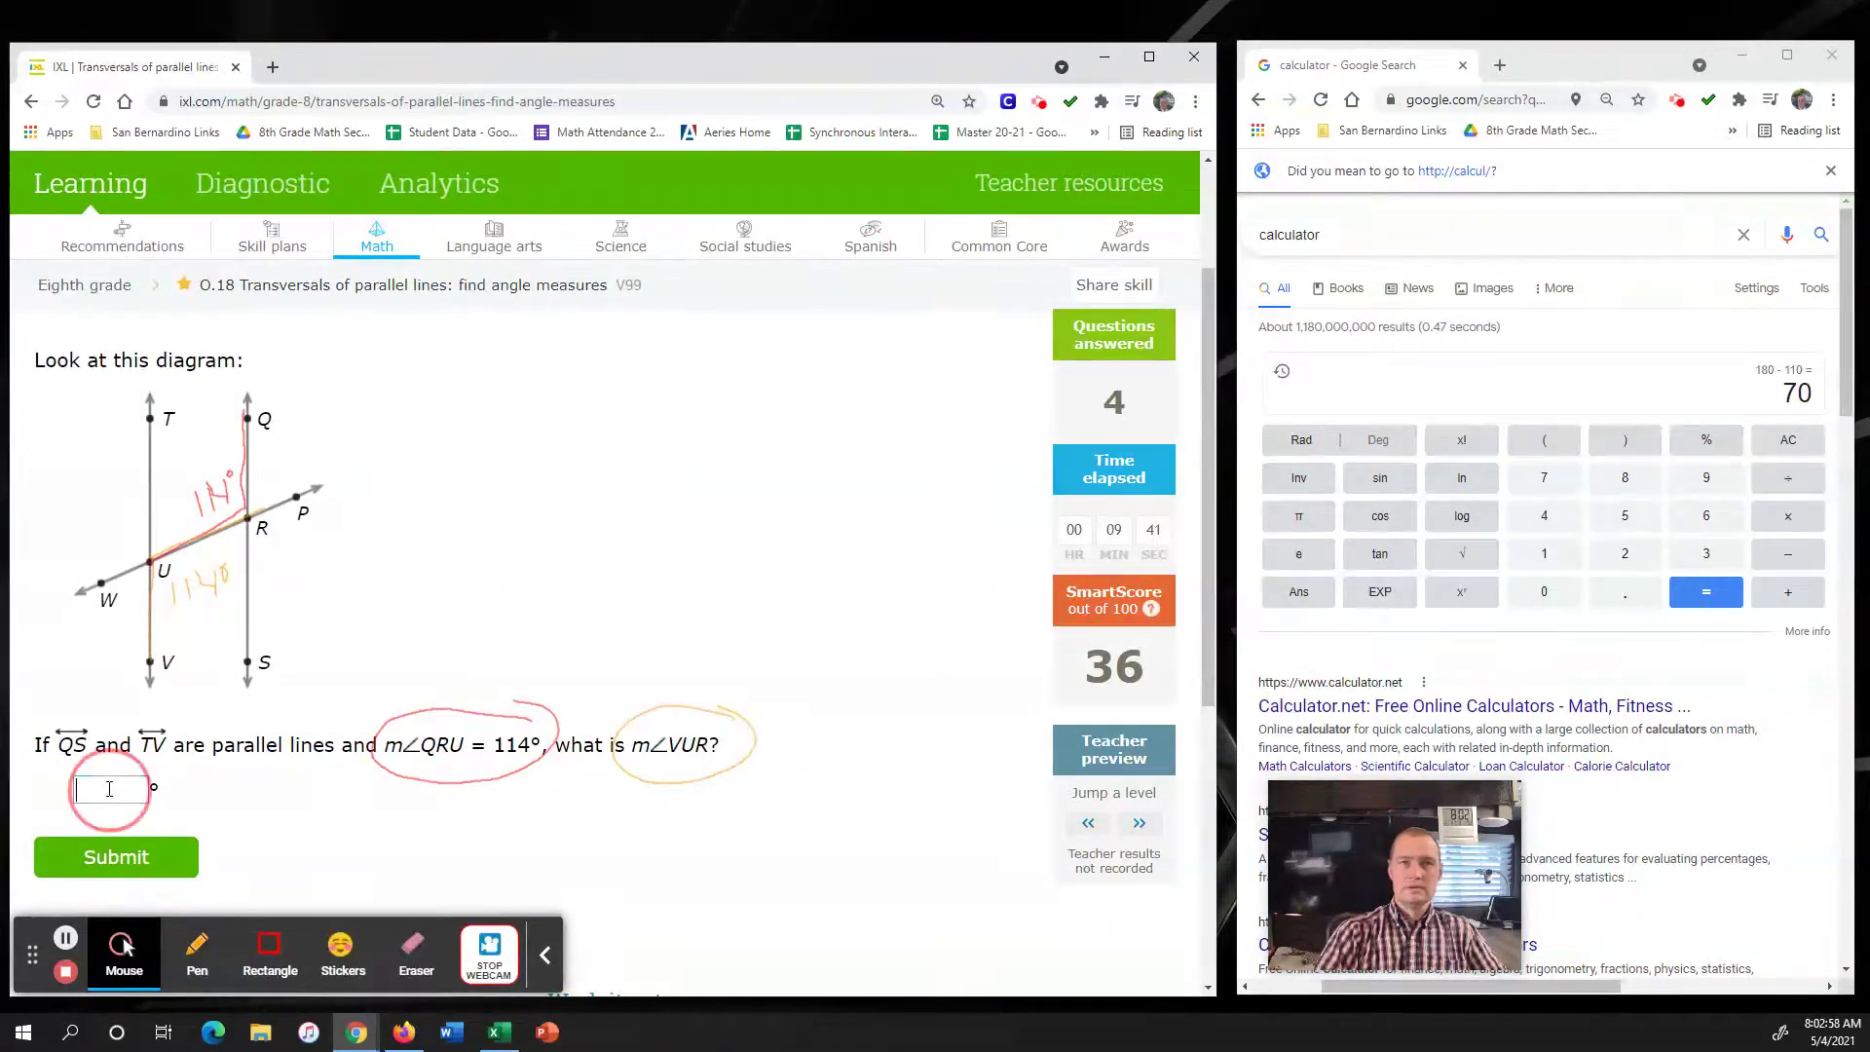
{"action": "type", "text": "114"}
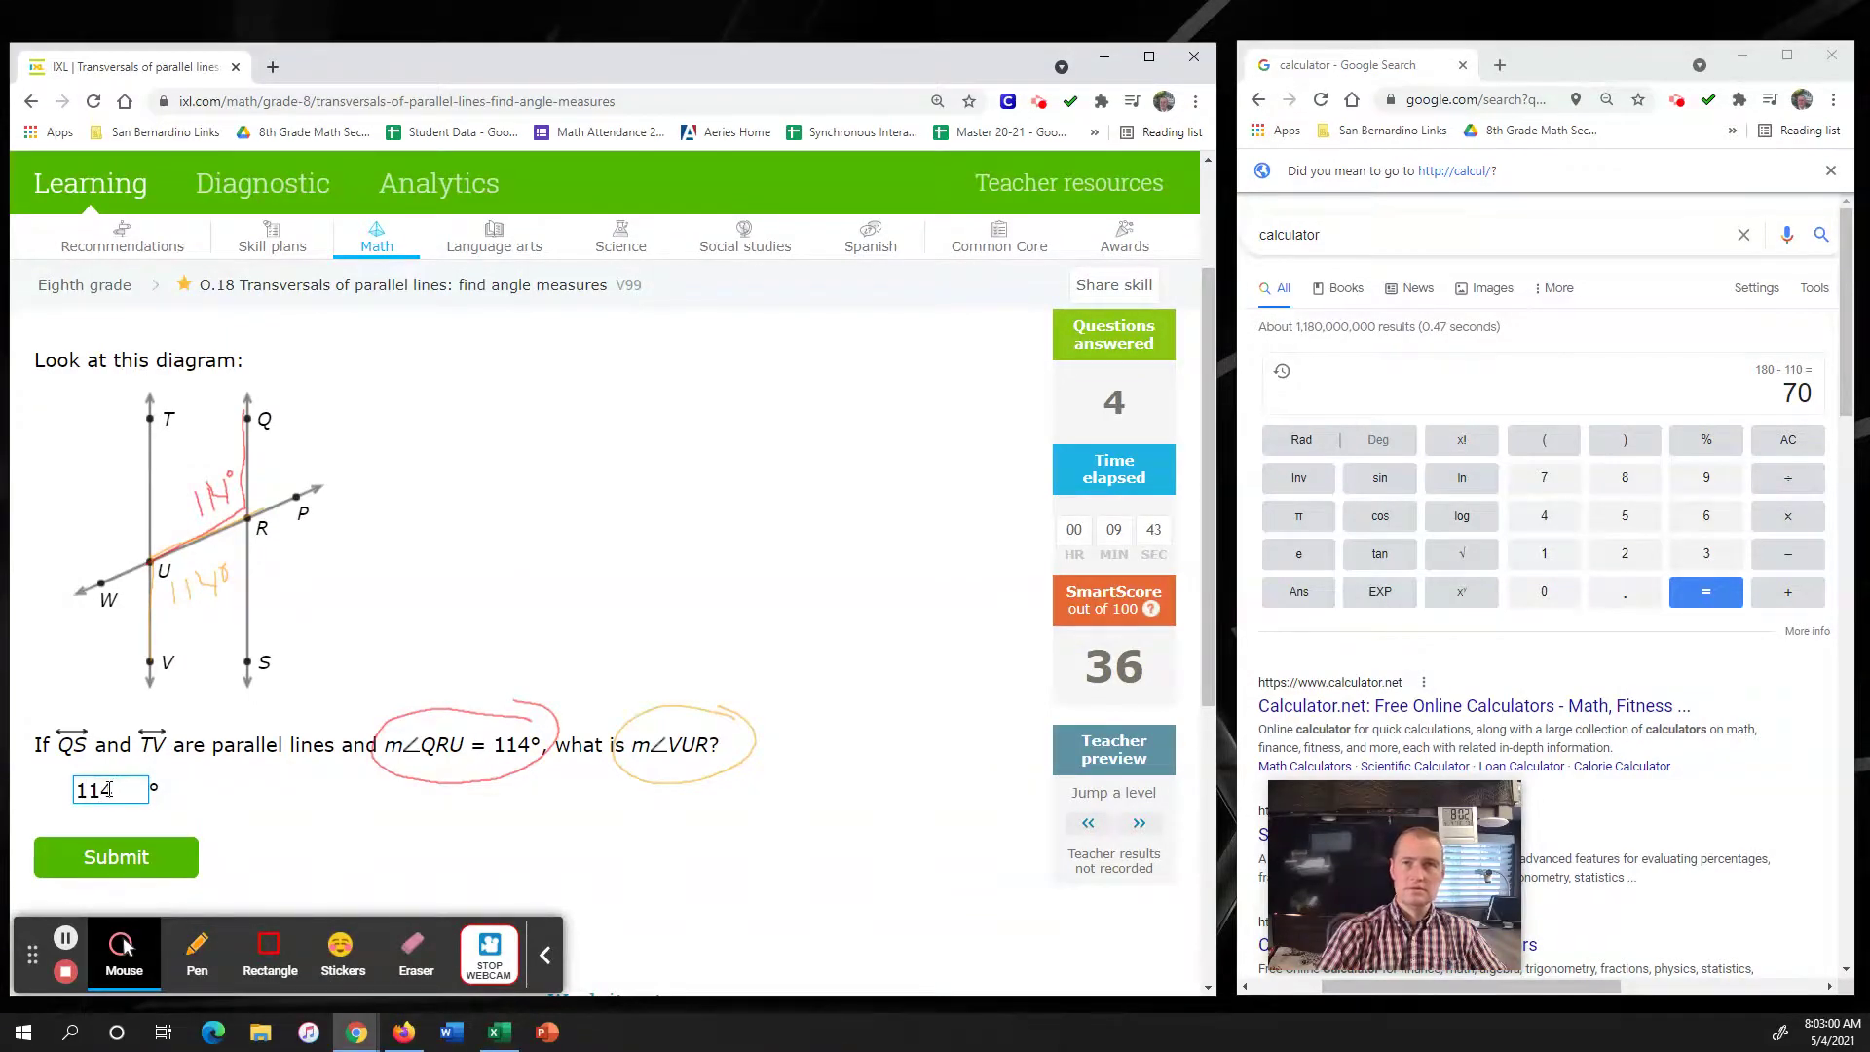
{"action": "key", "text": "Return"}
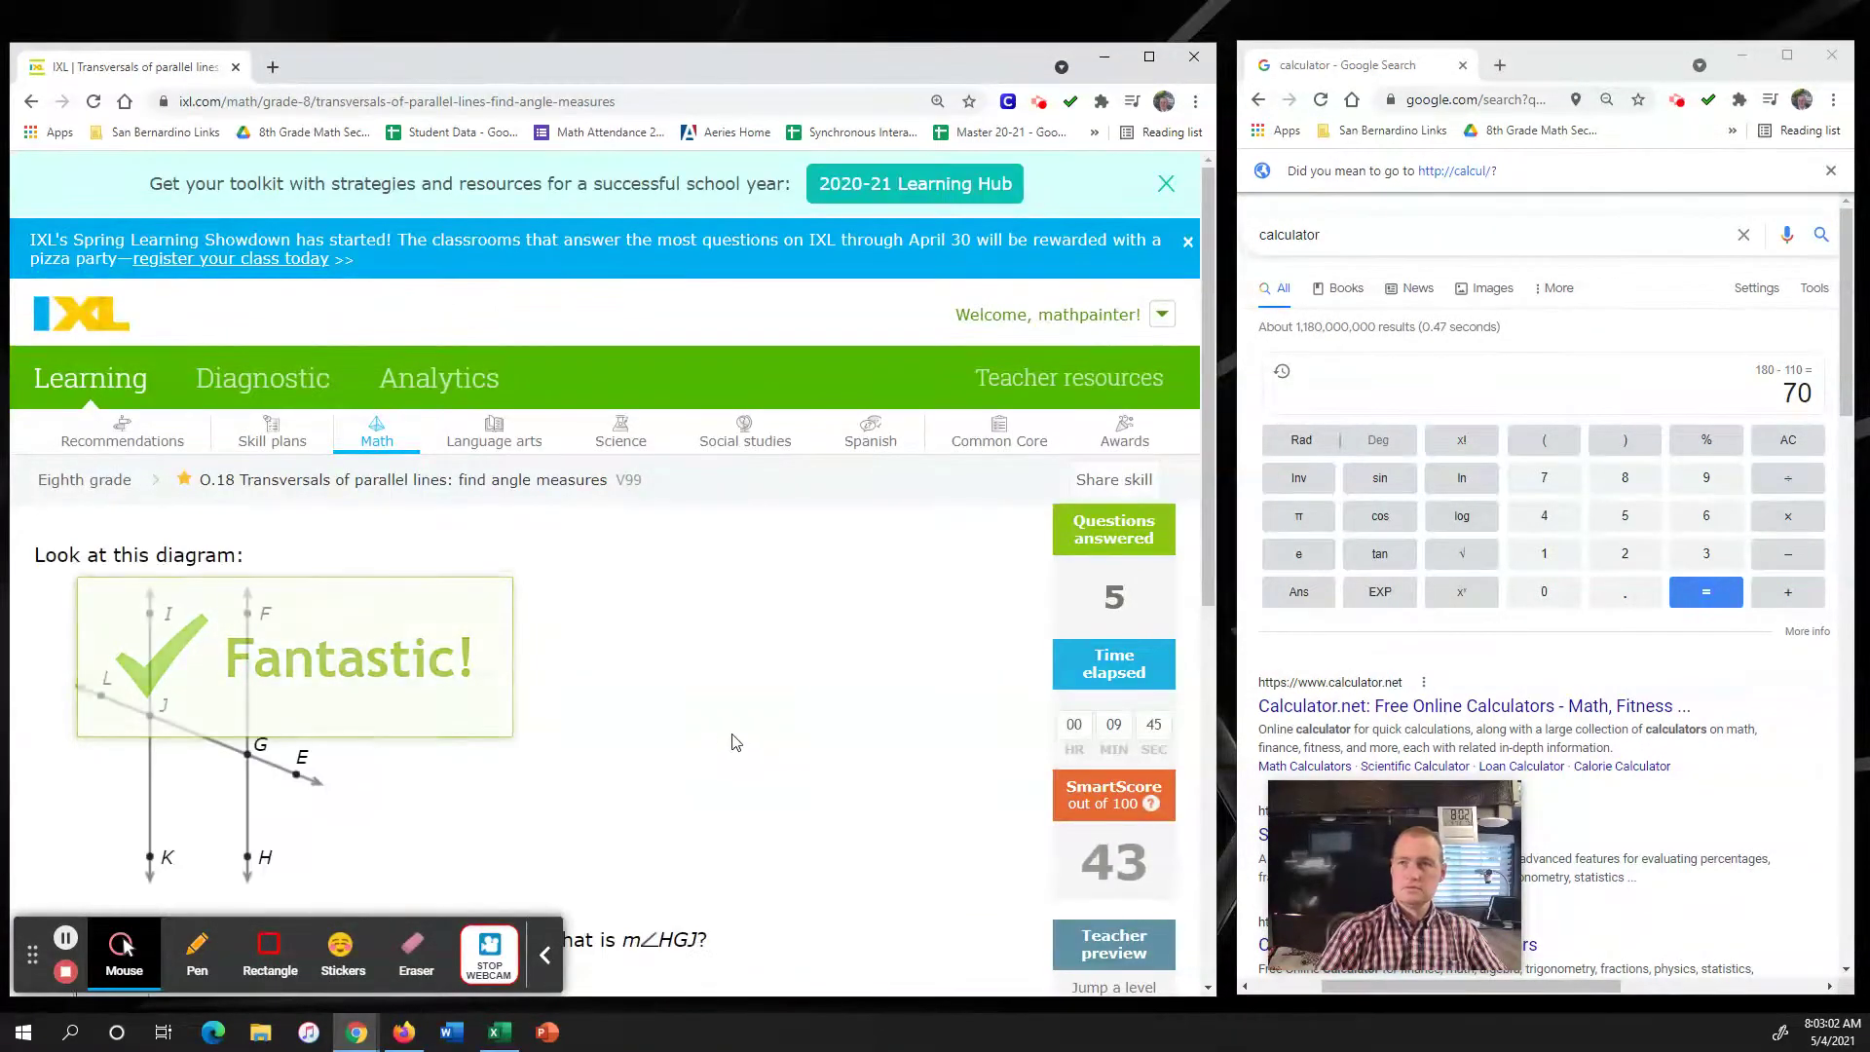
- With the red pen, trace angle FGE on the diagram, label it 112°, and circle the given m∠FGE = 112°
{"action": "left_click", "coordinate": [196, 950]}
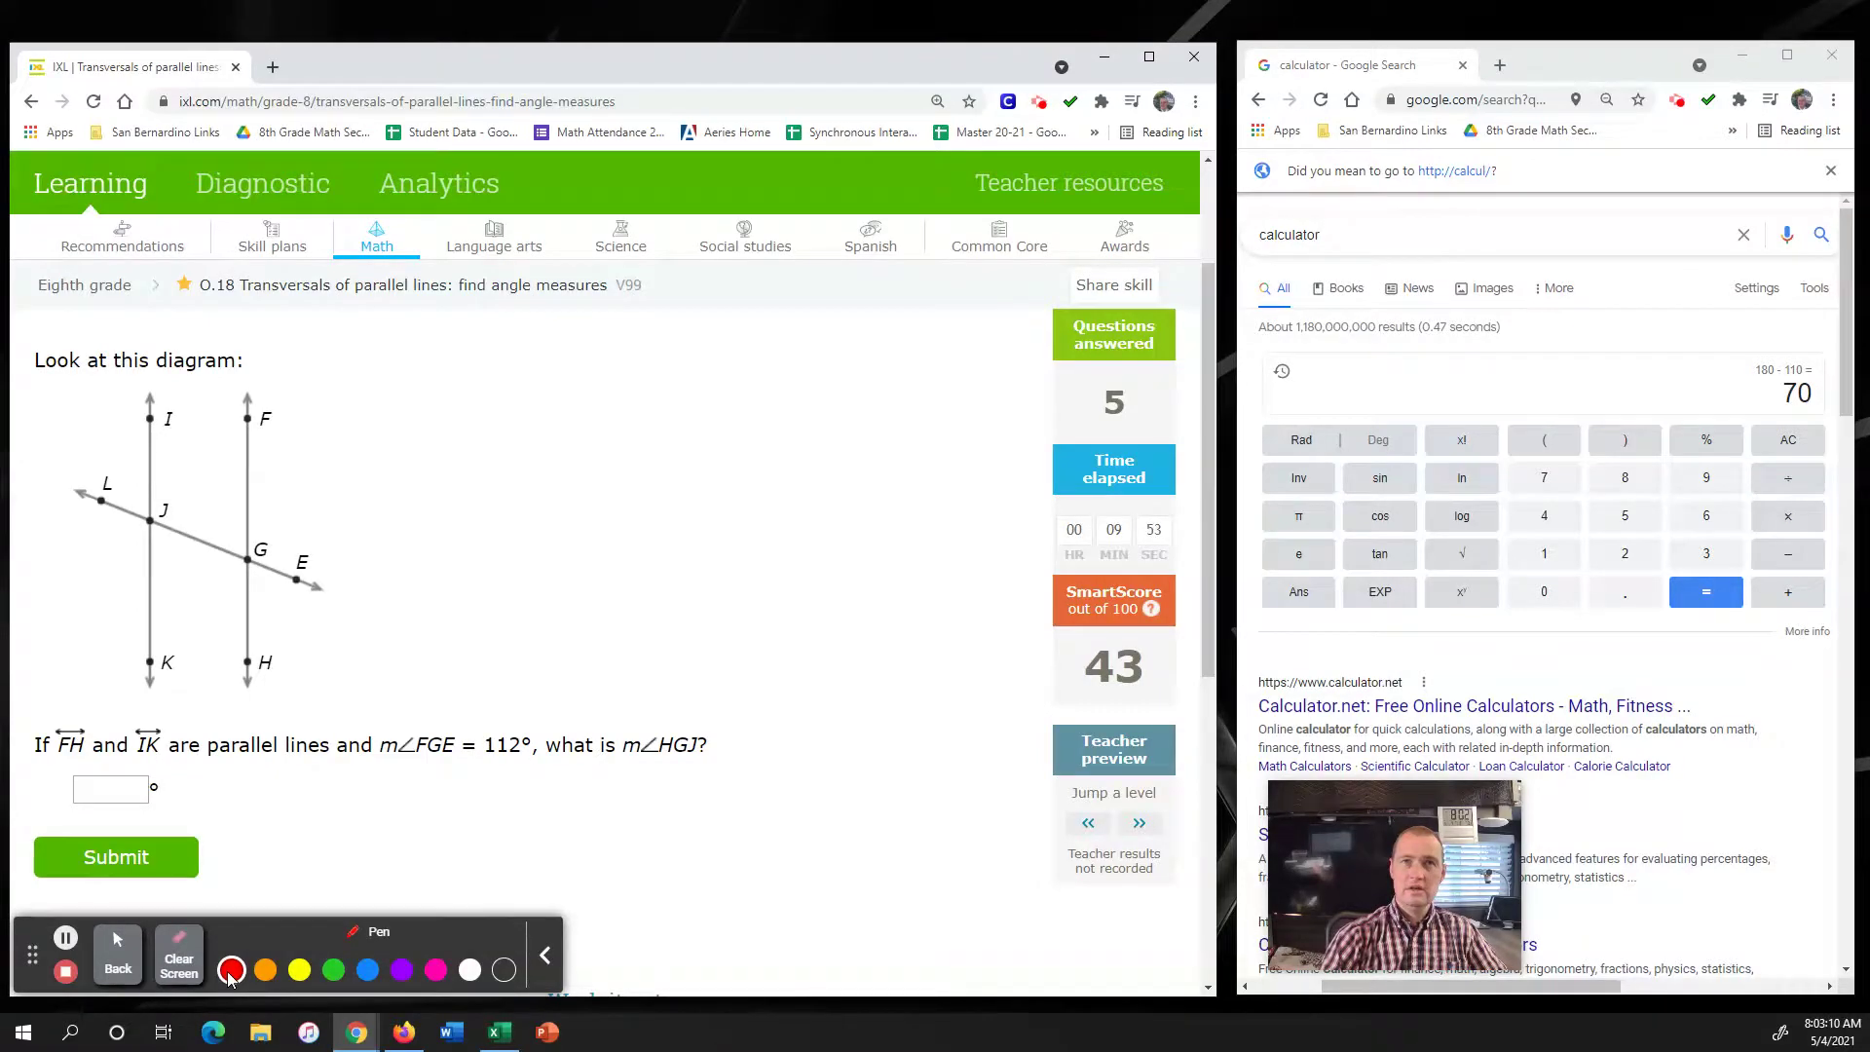
{"action": "mouse_move", "coordinate": [253, 401]}
{"action": "left_mouse_down"}
{"action": "mouse_move", "coordinate": [251, 499]}
{"action": "mouse_move", "coordinate": [313, 567]}
{"action": "left_mouse_up"}
{"action": "left_click_drag", "start_coordinate": [272, 502], "coordinate": [271, 526]}
{"action": "mouse_move", "coordinate": [282, 504]}
{"action": "left_mouse_down"}
{"action": "mouse_move", "coordinate": [281, 527]}
{"action": "mouse_move", "coordinate": [303, 521]}
{"action": "left_mouse_up"}
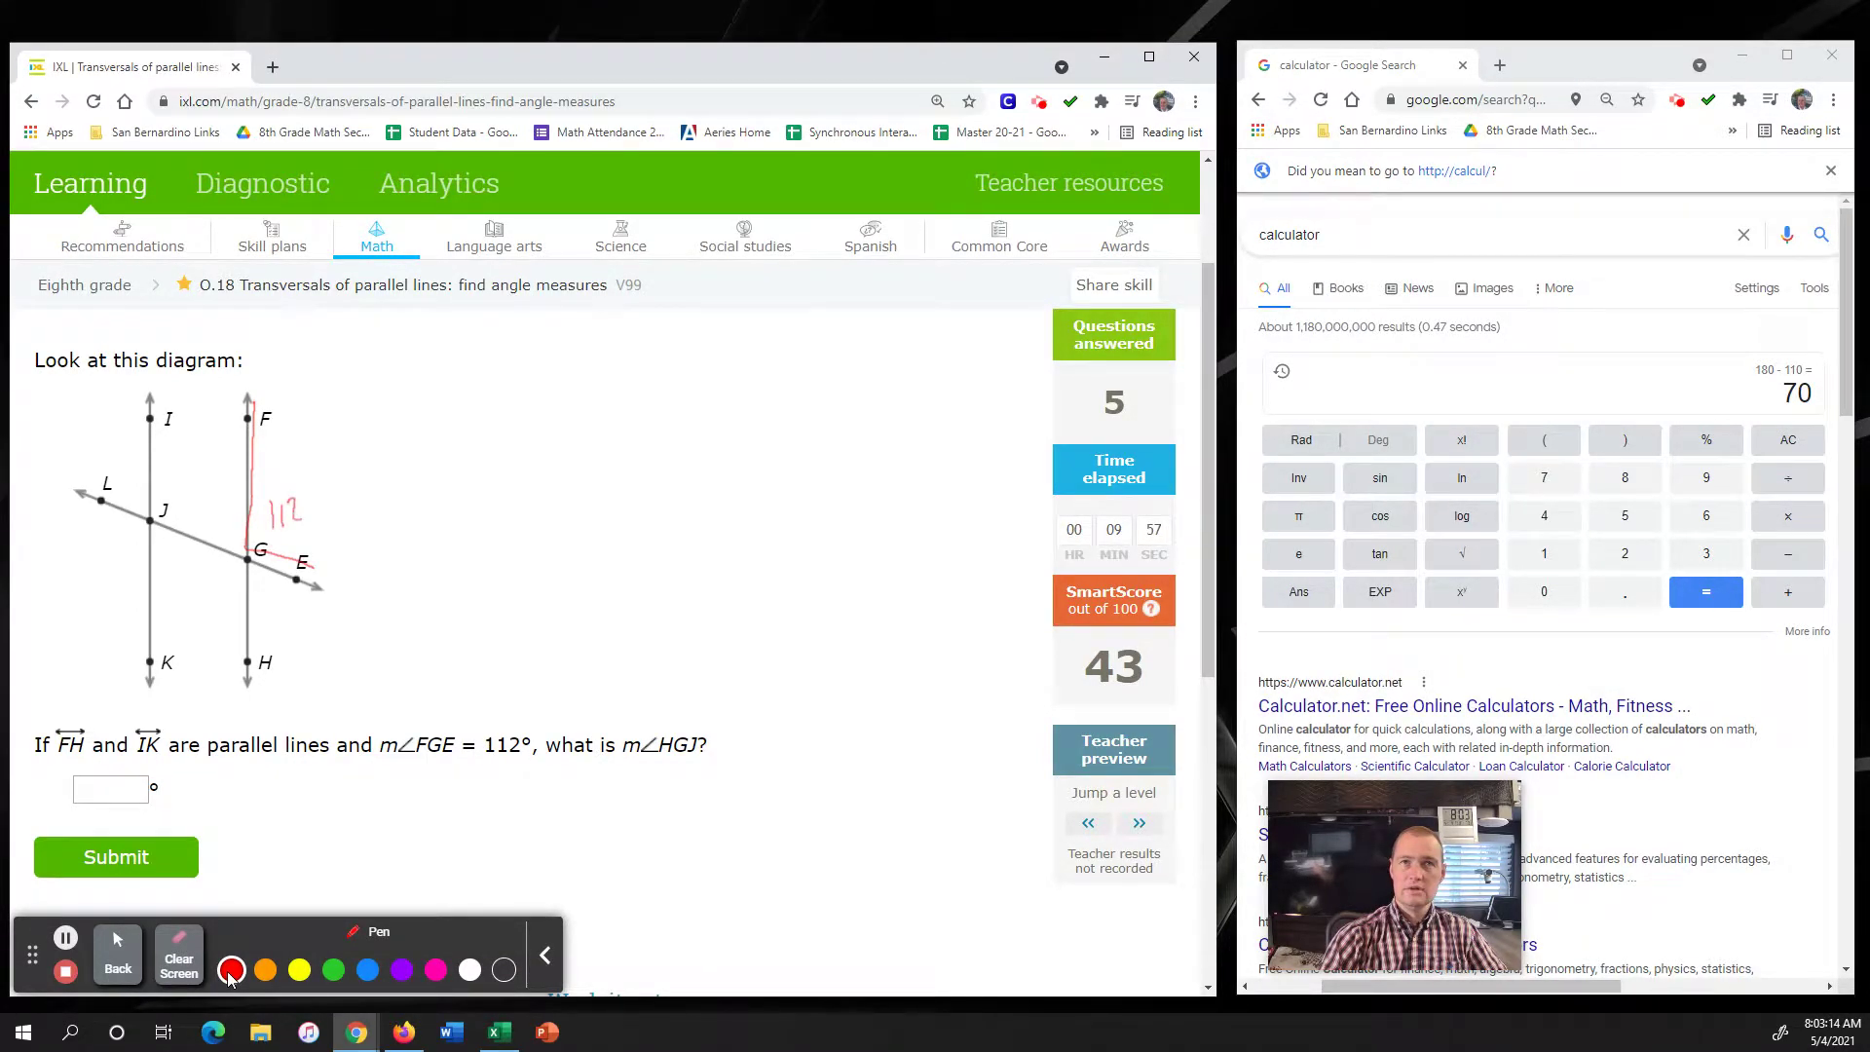
{"action": "mouse_move", "coordinate": [495, 714]}
{"action": "left_mouse_down"}
{"action": "mouse_move", "coordinate": [358, 745]}
{"action": "mouse_move", "coordinate": [495, 784]}
{"action": "mouse_move", "coordinate": [501, 710]}
{"action": "left_mouse_up"}
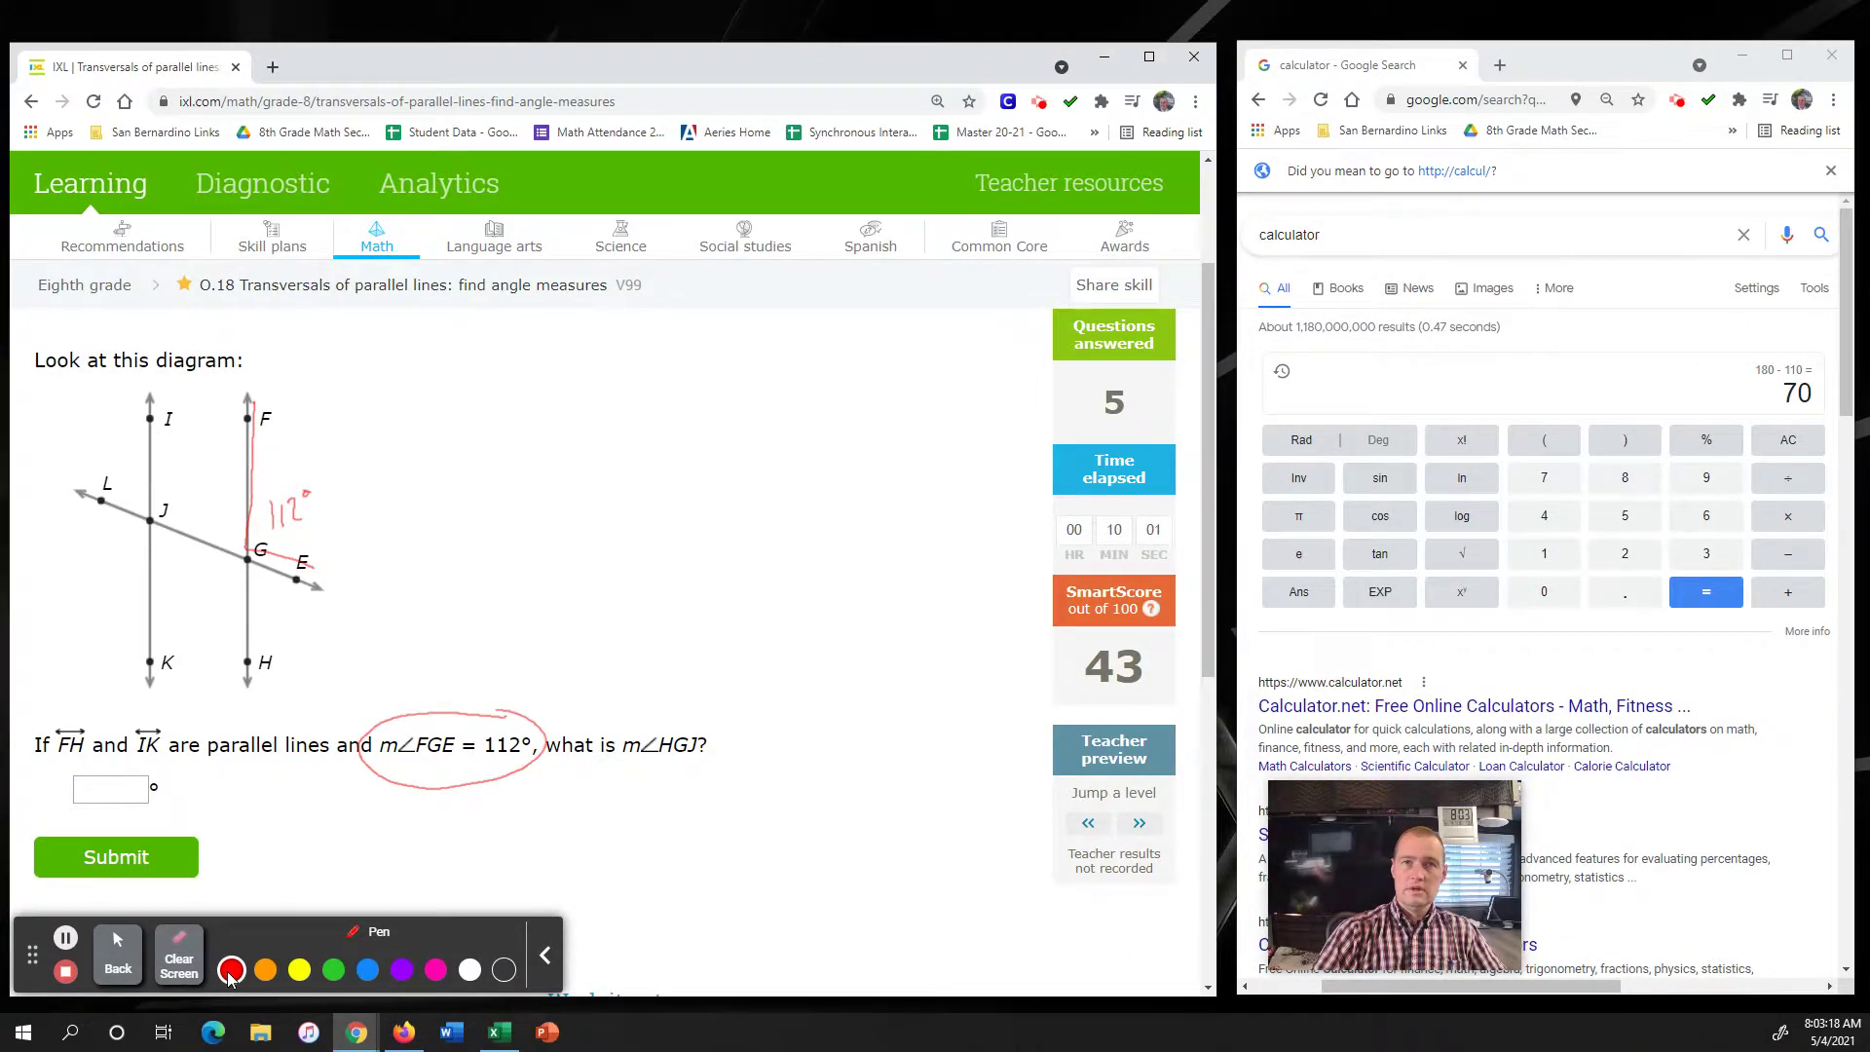
- Trace angle HGJ in orange, link it to angle FGE with a purple double-headed arrow through G, and label it 112° in orange
{"action": "left_click", "coordinate": [265, 969]}
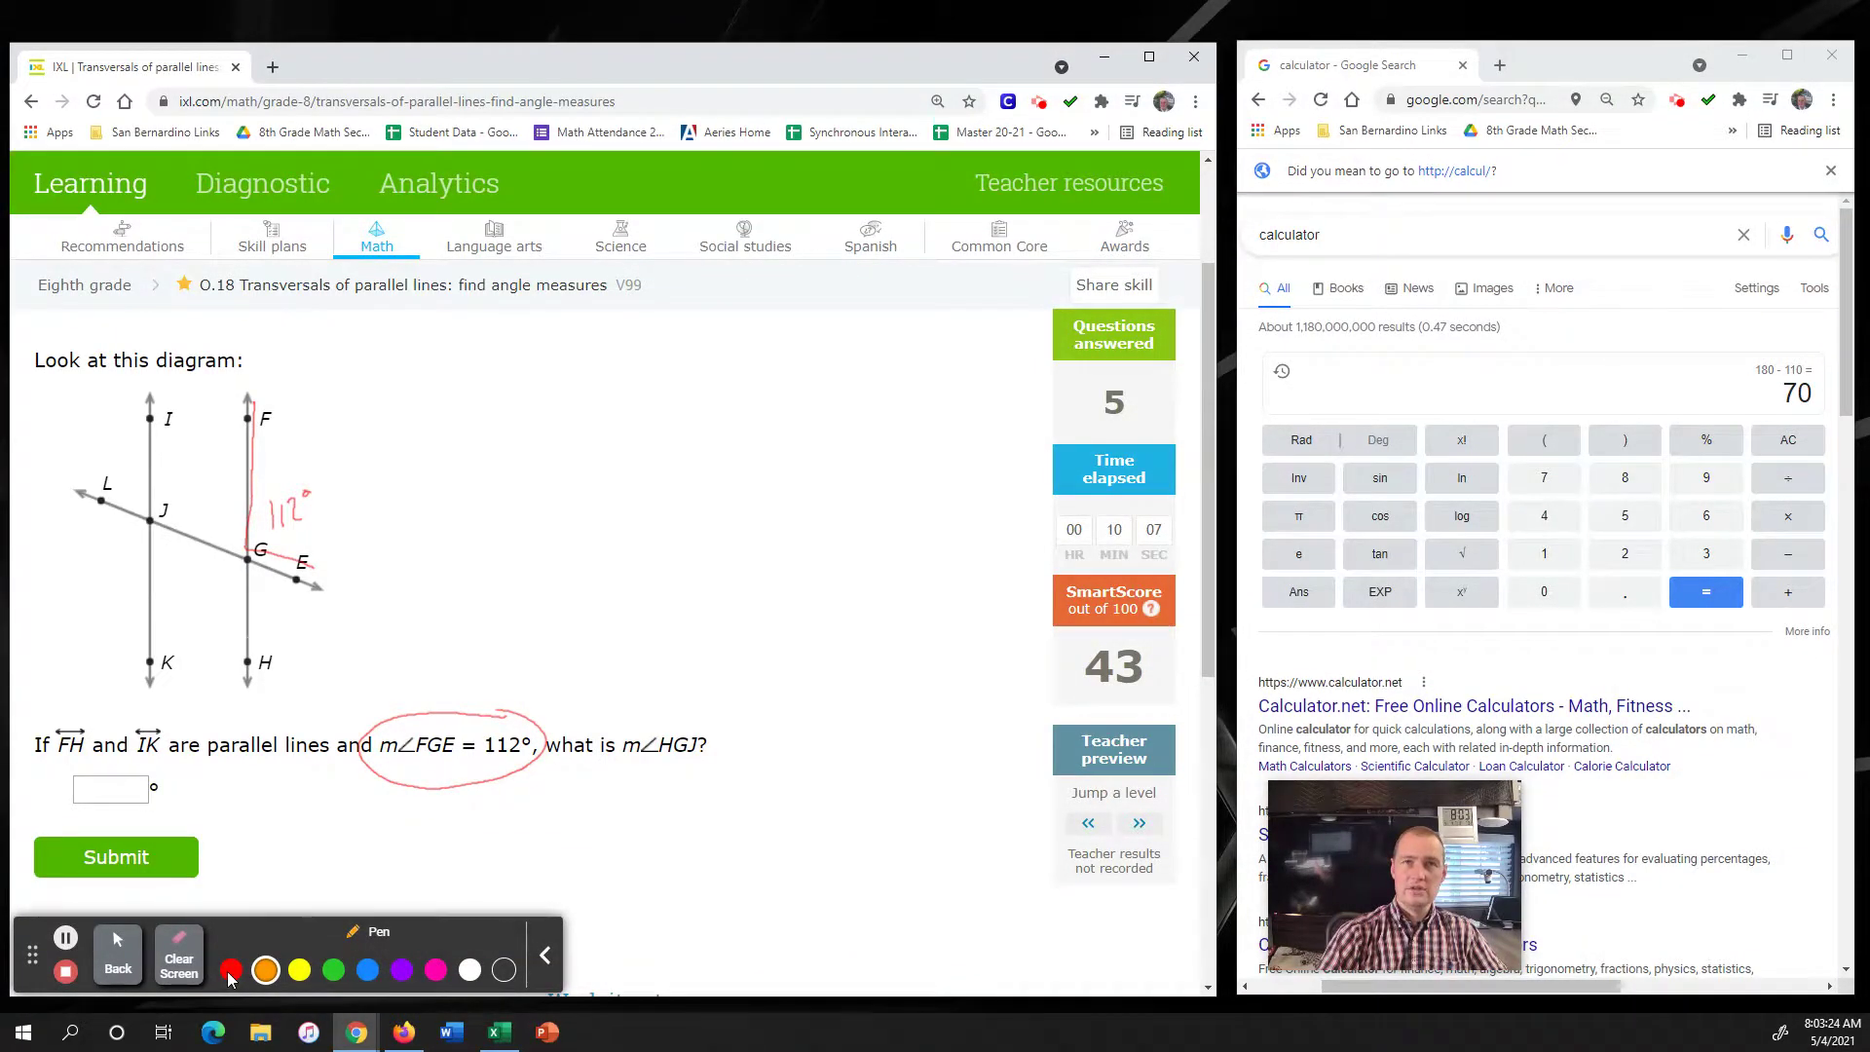
{"action": "mouse_move", "coordinate": [247, 635]}
{"action": "left_mouse_down"}
{"action": "mouse_move", "coordinate": [248, 651]}
{"action": "mouse_move", "coordinate": [245, 562]}
{"action": "mouse_move", "coordinate": [163, 539]}
{"action": "left_mouse_up"}
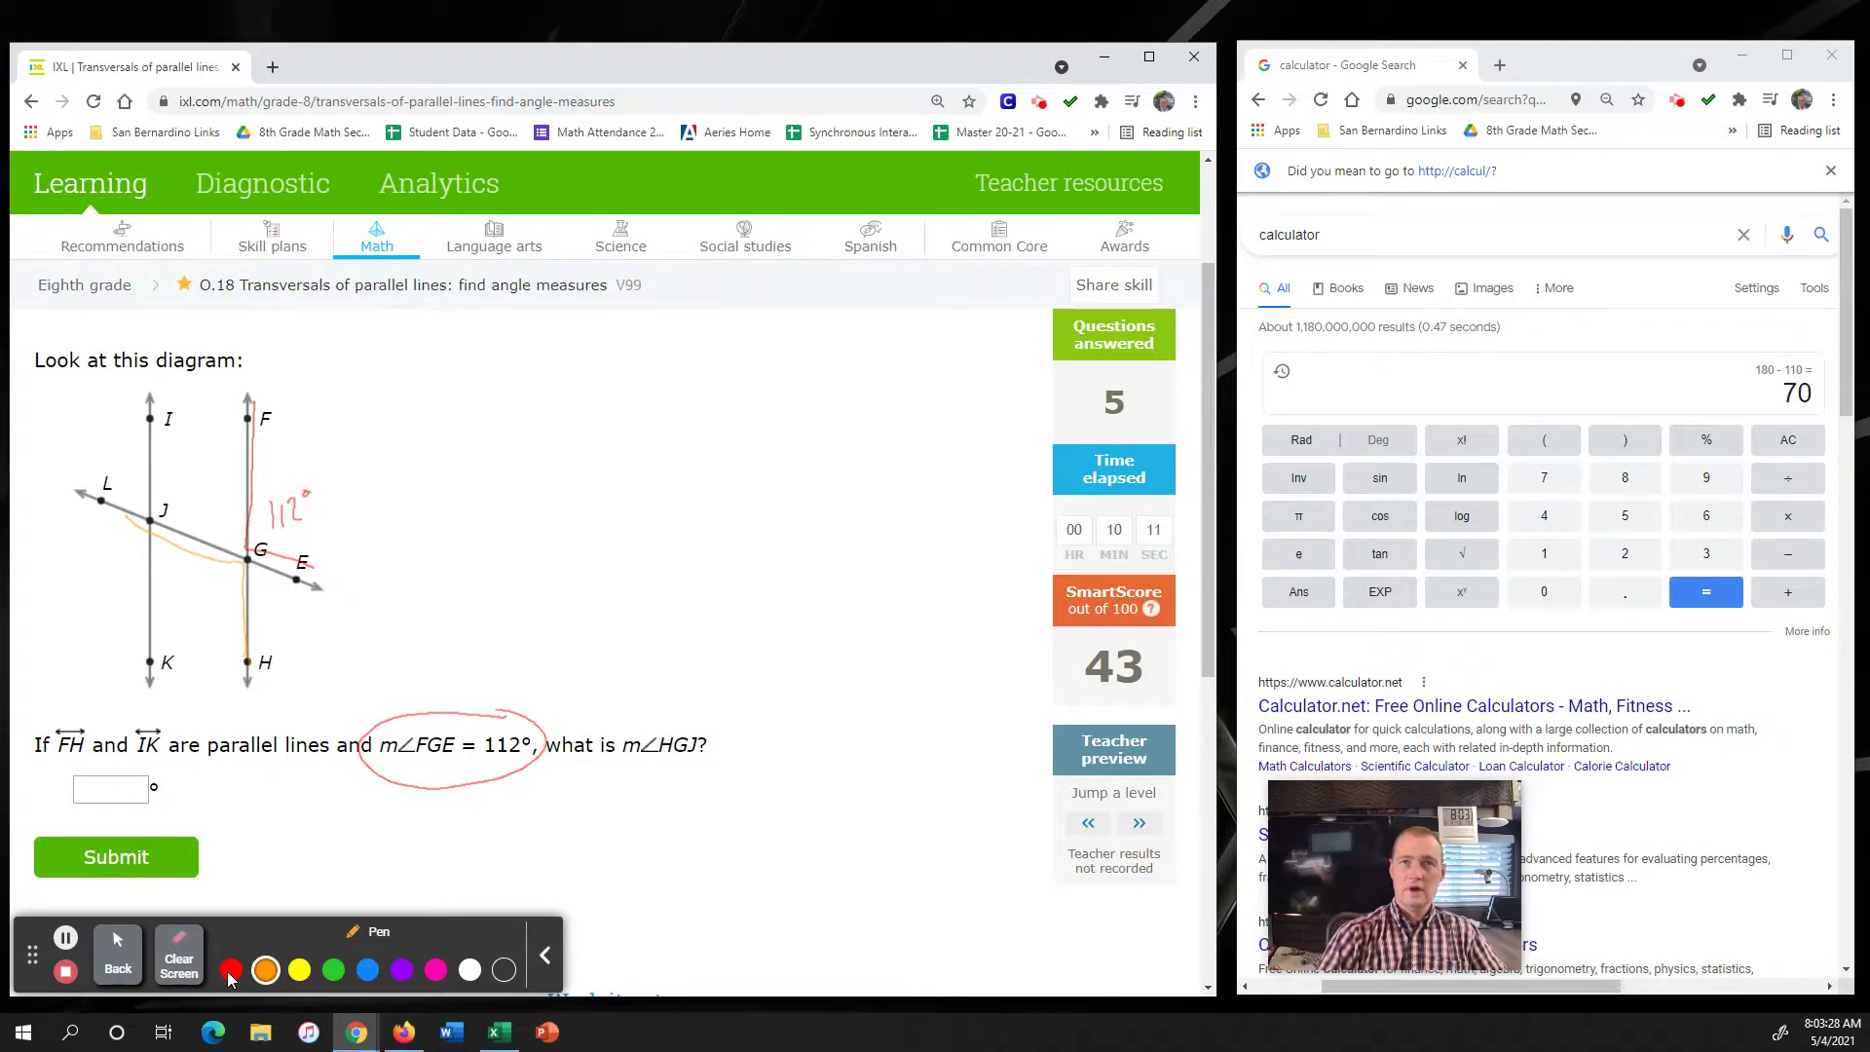
{"action": "left_click", "coordinate": [401, 969]}
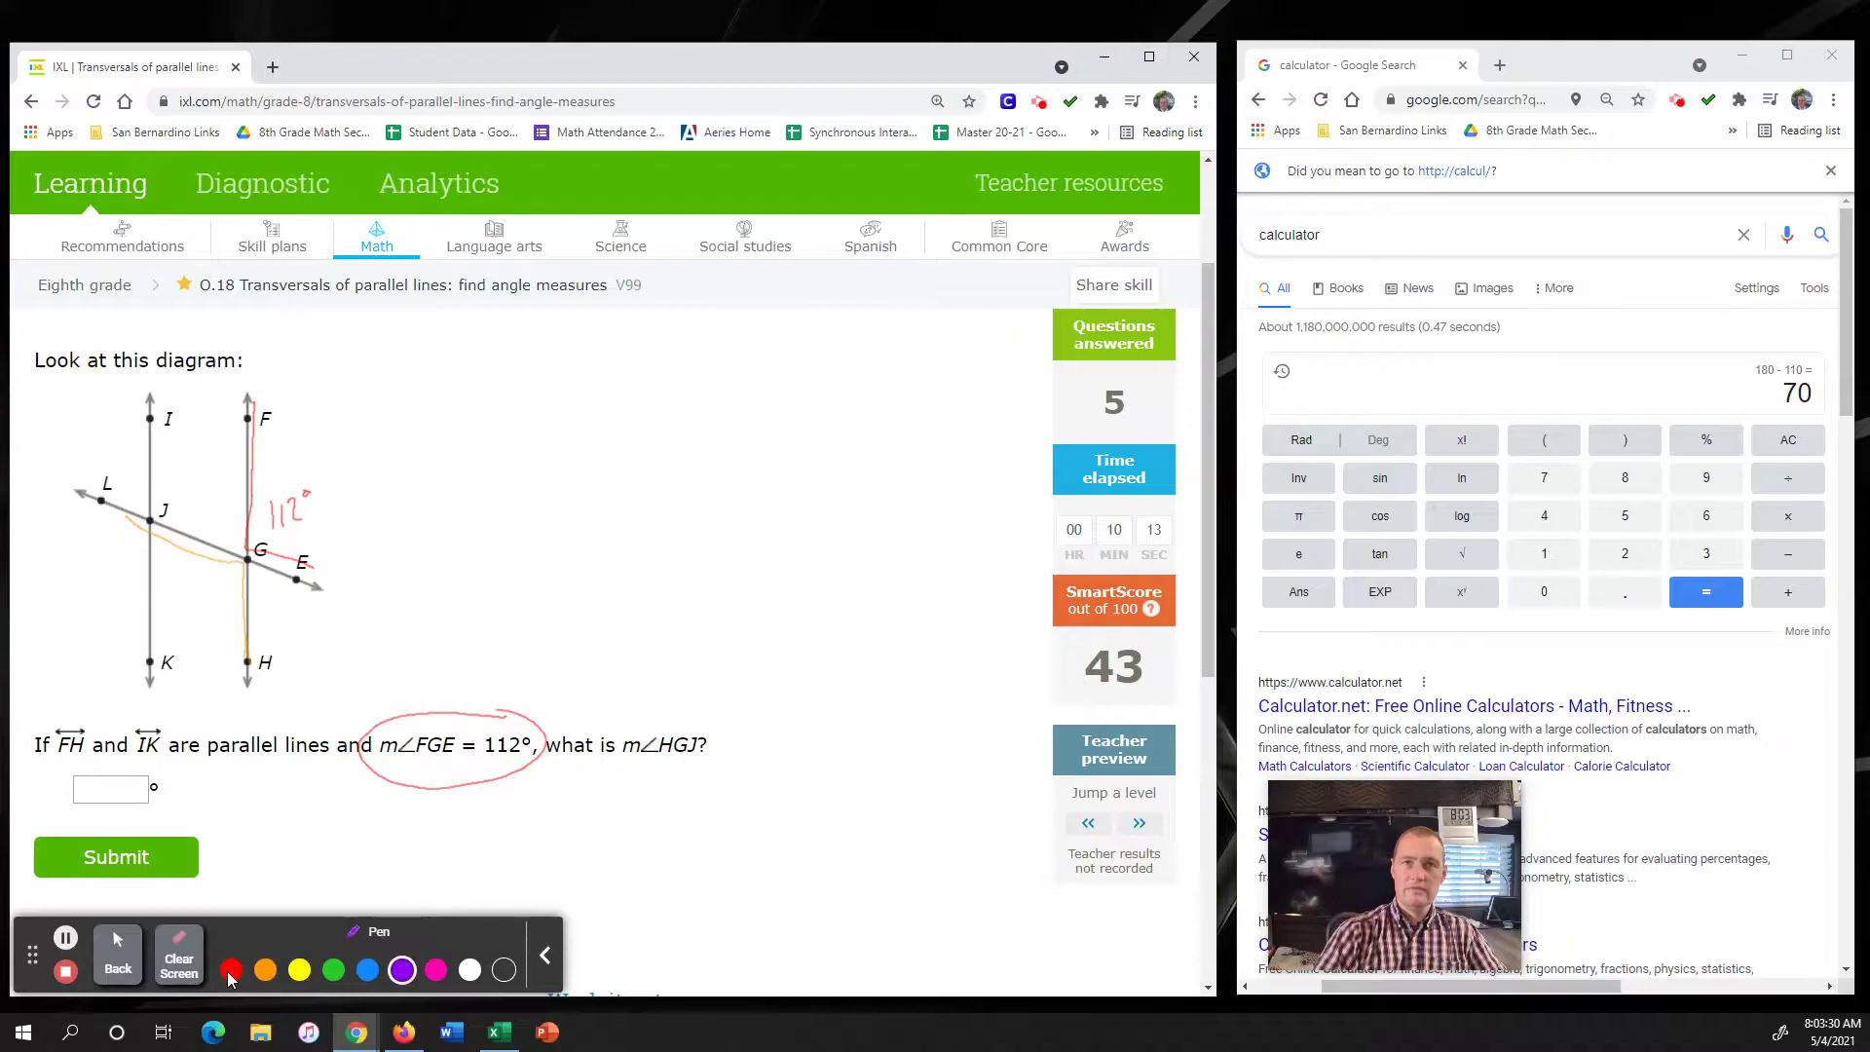
{"action": "mouse_move", "coordinate": [247, 560]}
{"action": "left_mouse_down"}
{"action": "mouse_move", "coordinate": [210, 609]}
{"action": "mouse_move", "coordinate": [228, 605]}
{"action": "left_mouse_up"}
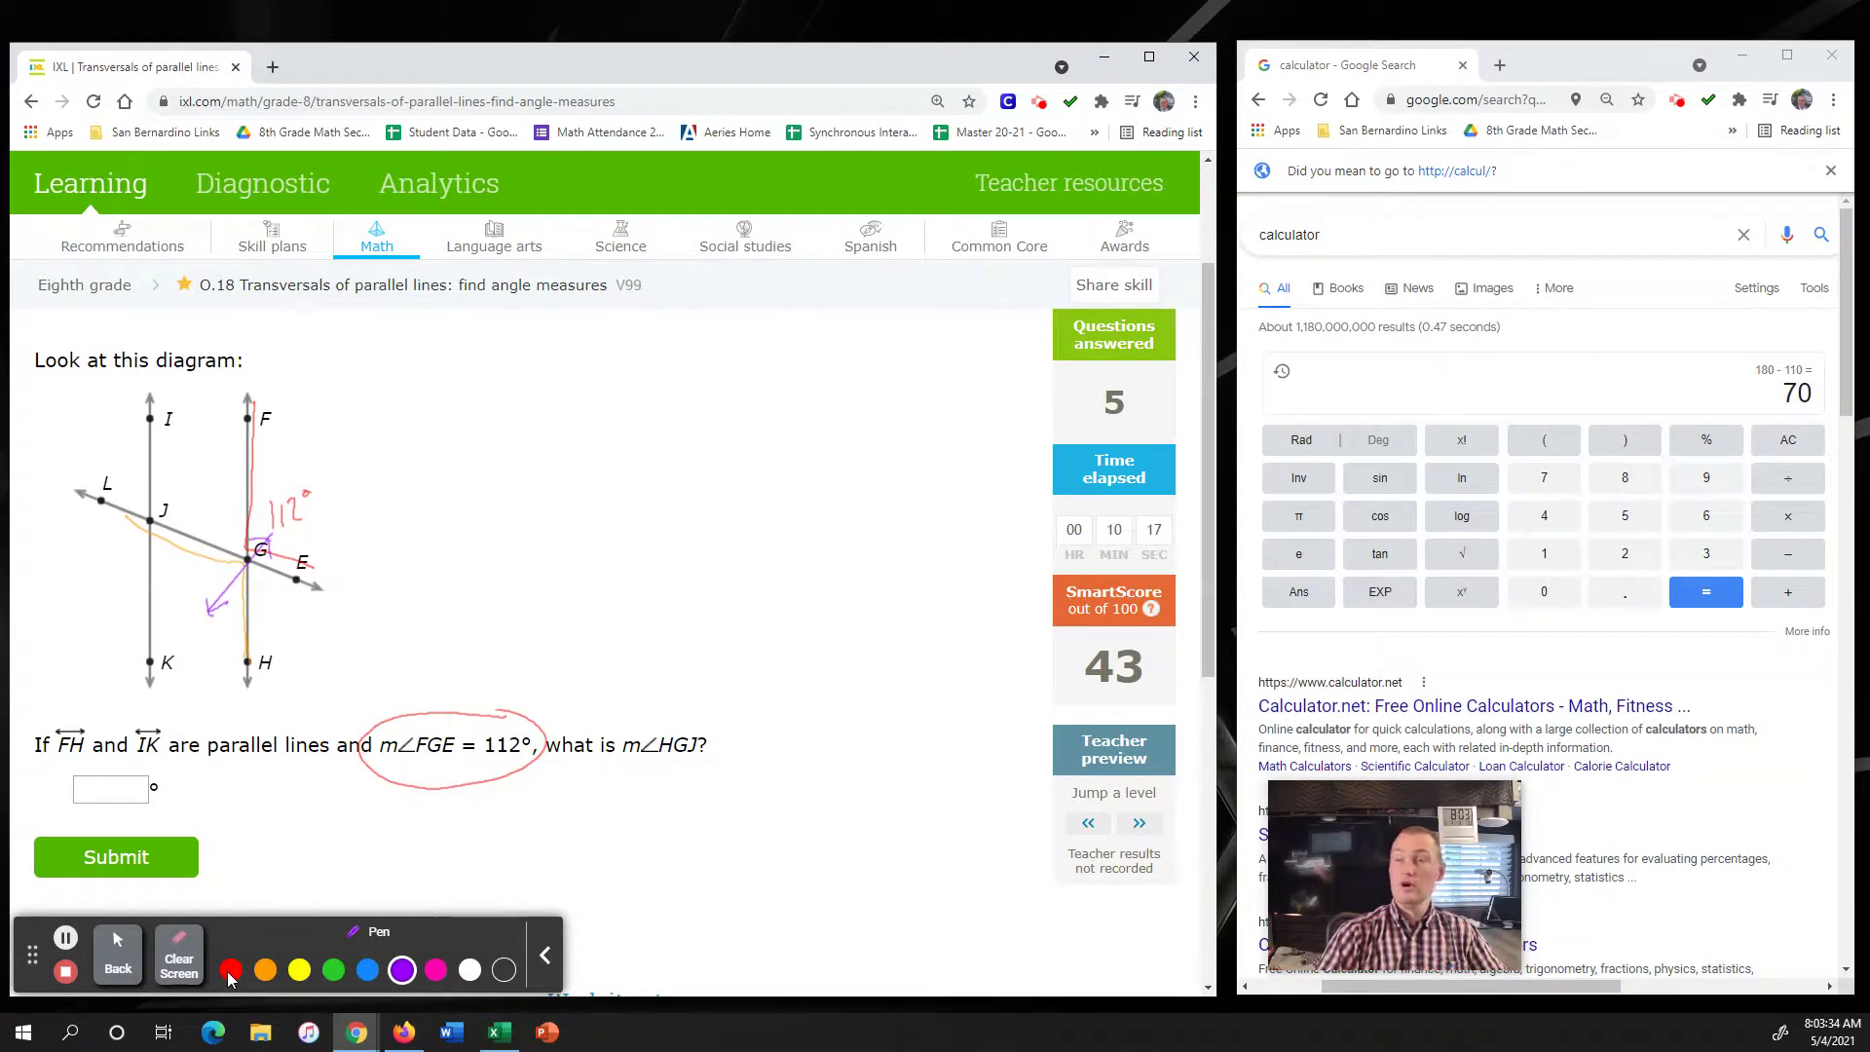
{"action": "left_click", "coordinate": [265, 969]}
{"action": "mouse_move", "coordinate": [186, 626]}
{"action": "left_mouse_down"}
{"action": "mouse_move", "coordinate": [183, 643]}
{"action": "mouse_move", "coordinate": [217, 645]}
{"action": "mouse_move", "coordinate": [224, 613]}
{"action": "left_mouse_up"}
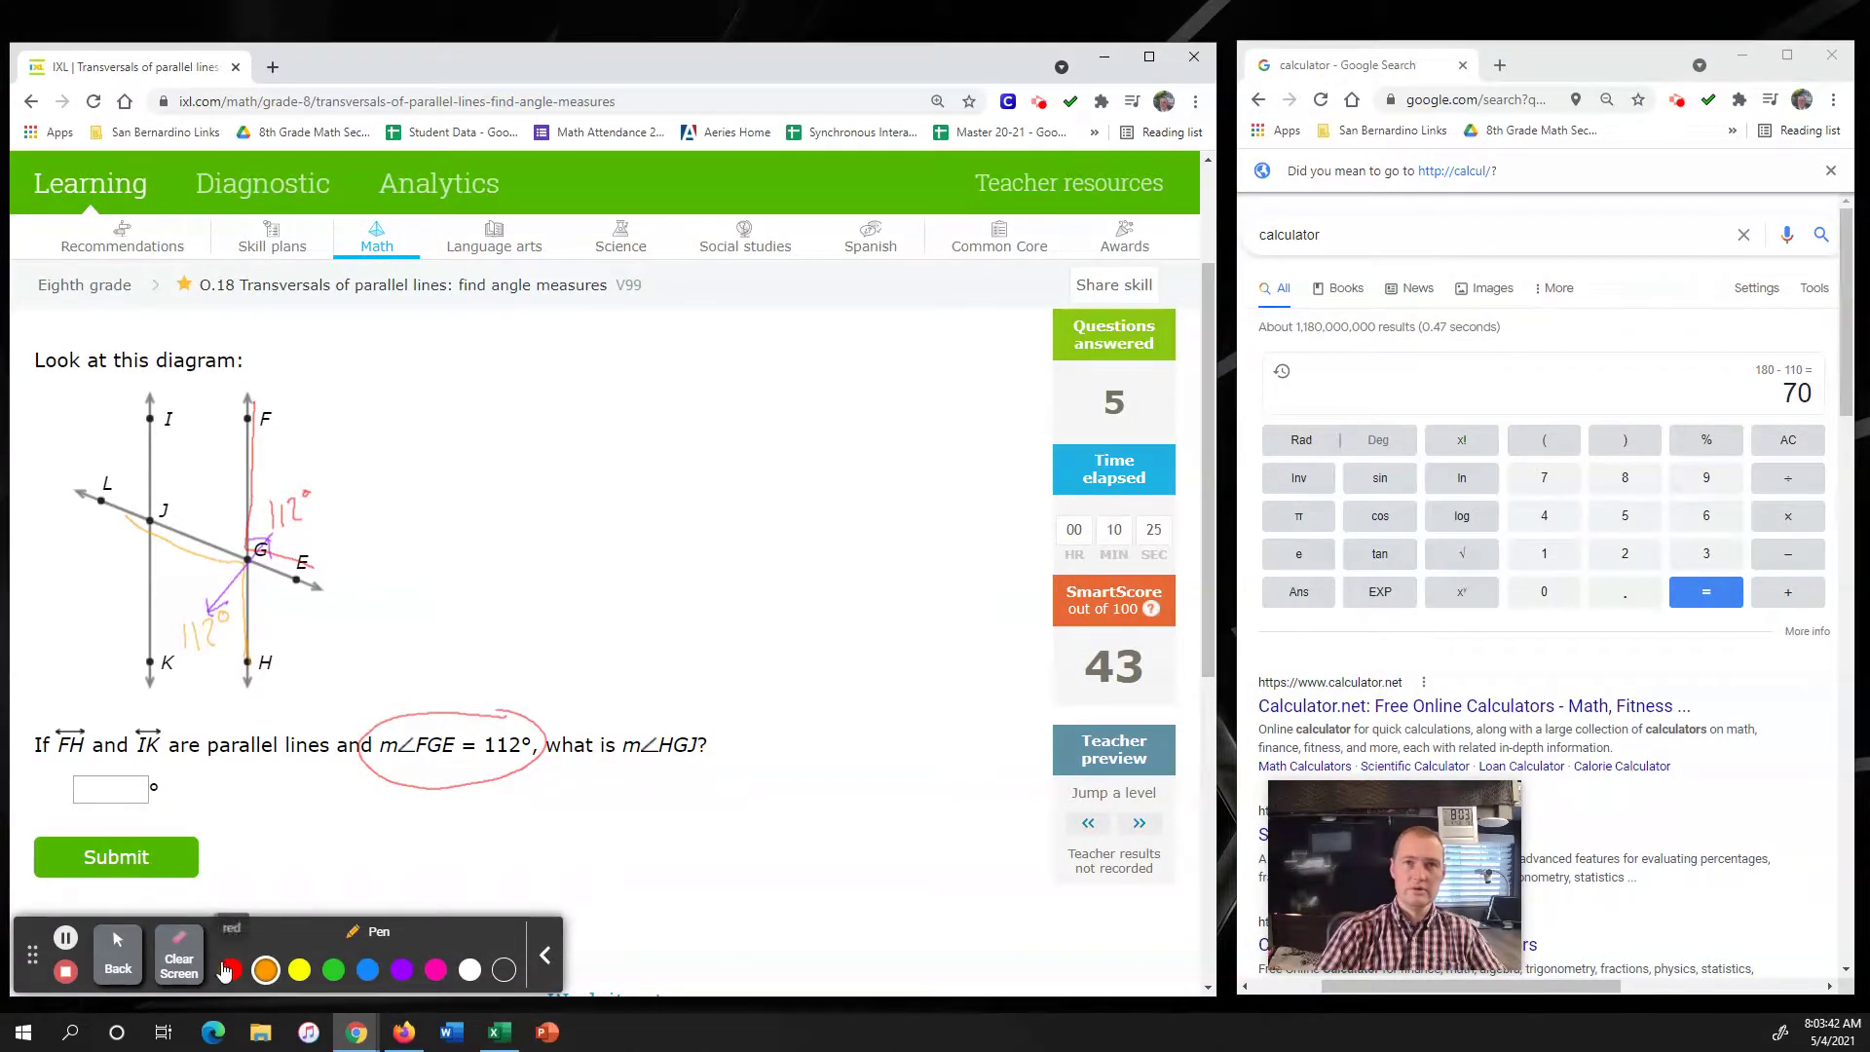
- Switch from drawing back to the mouse and submit 112 as the answer for m∠HGJ
{"action": "left_click", "coordinate": [118, 964]}
{"action": "left_click", "coordinate": [101, 789]}
{"action": "type", "text": "112"}
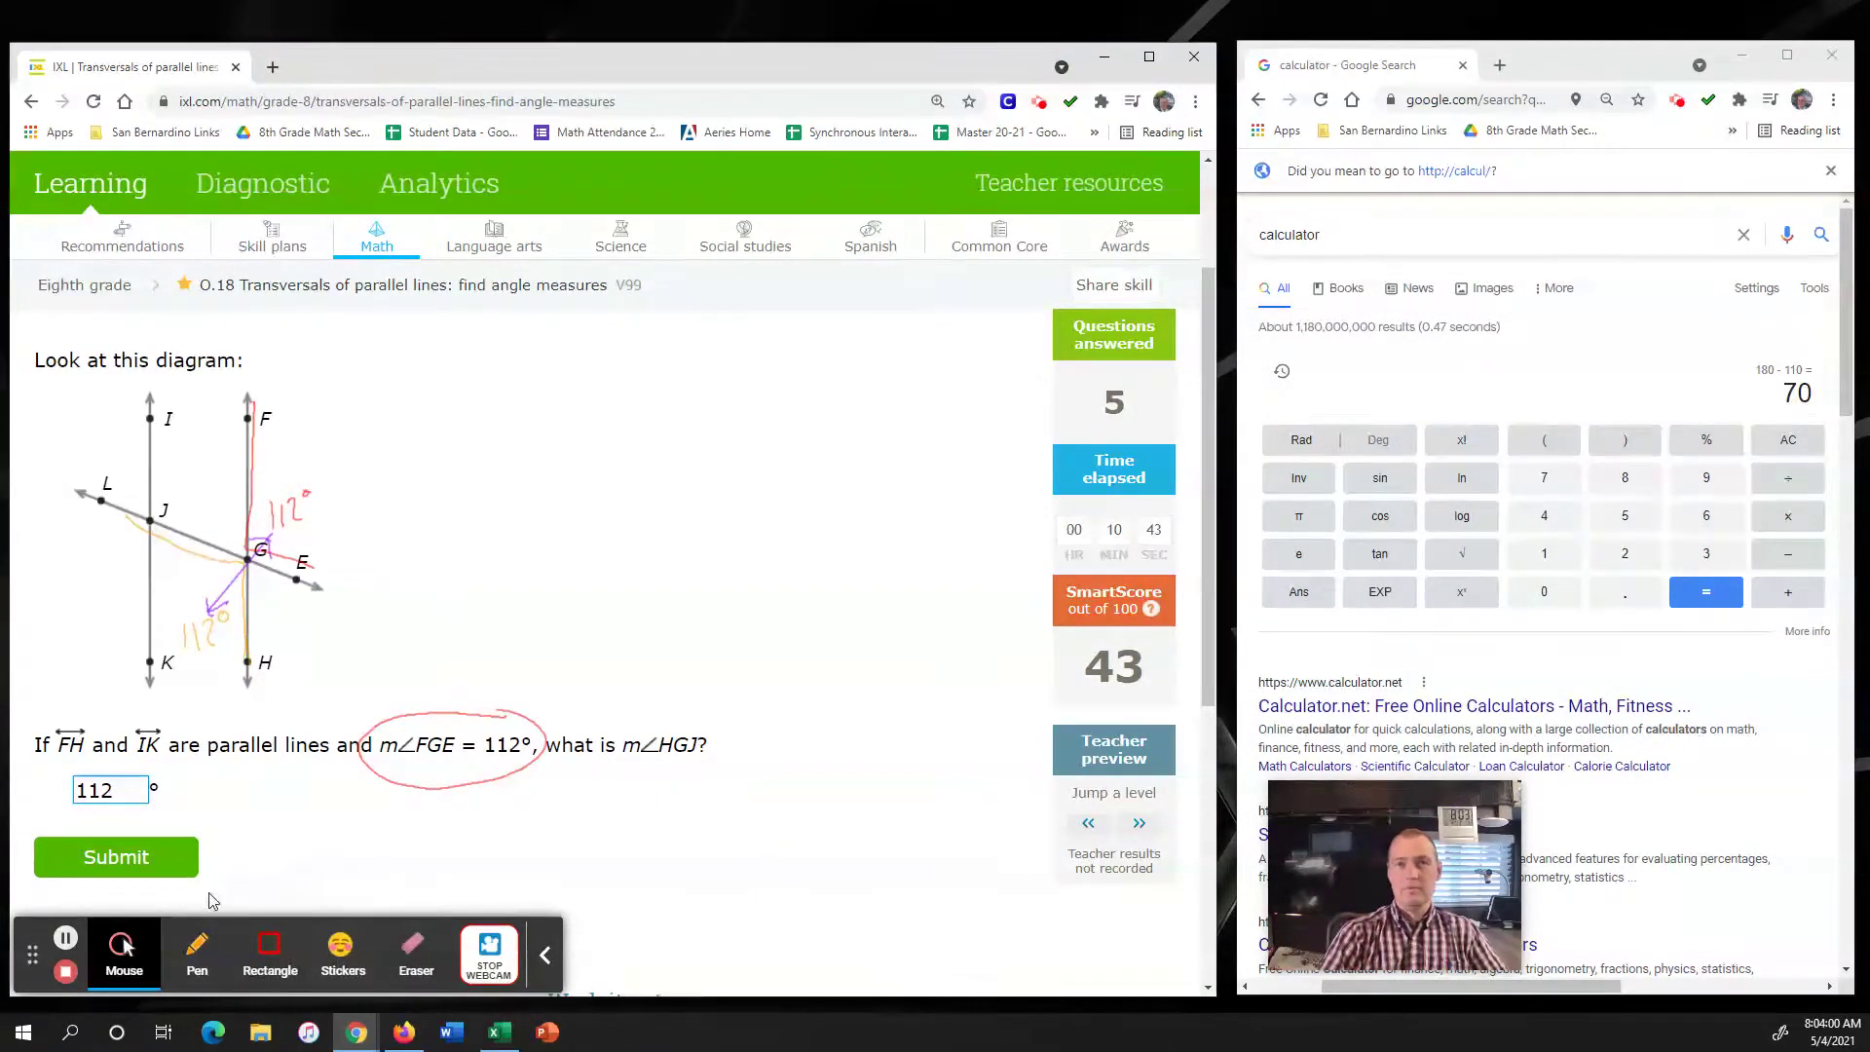
{"action": "left_click", "coordinate": [166, 871]}
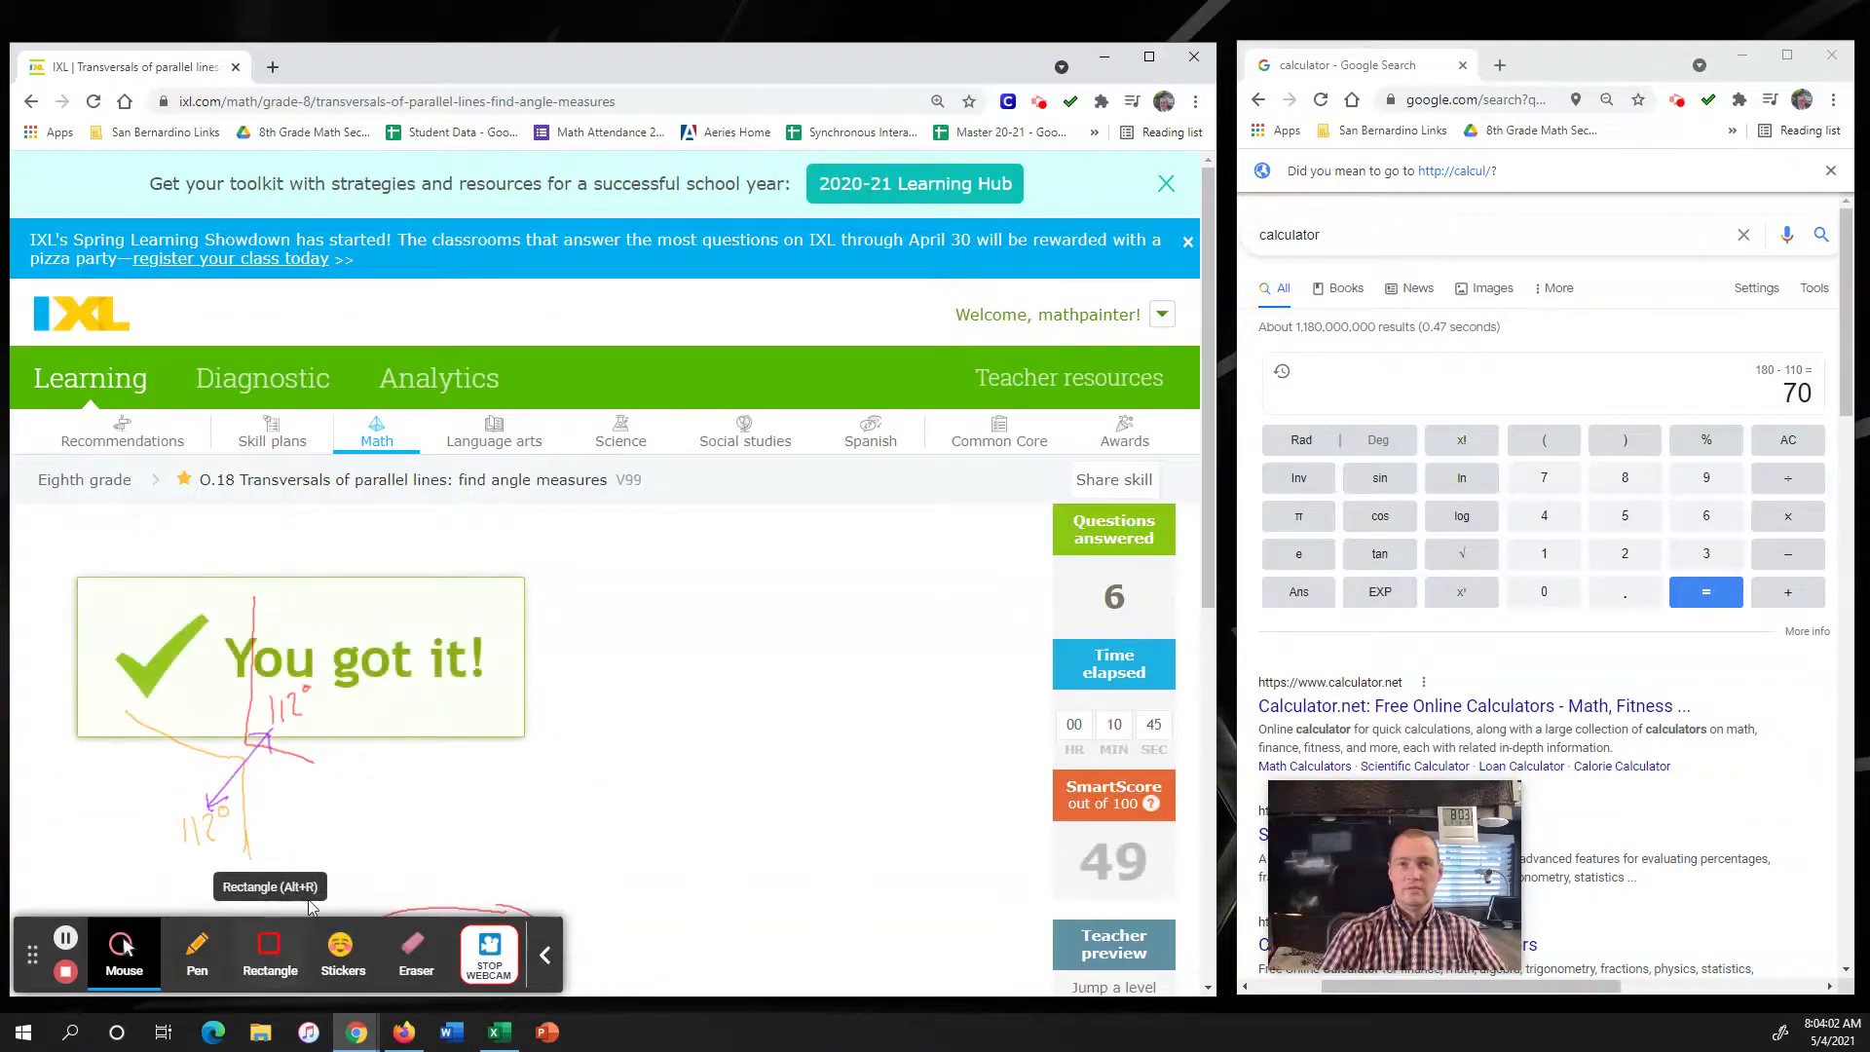
- With the red pen, circle the given m∠IHE = 132°, trace angle IHE on the diagram, and label it 132°
{"action": "left_click", "coordinate": [196, 949]}
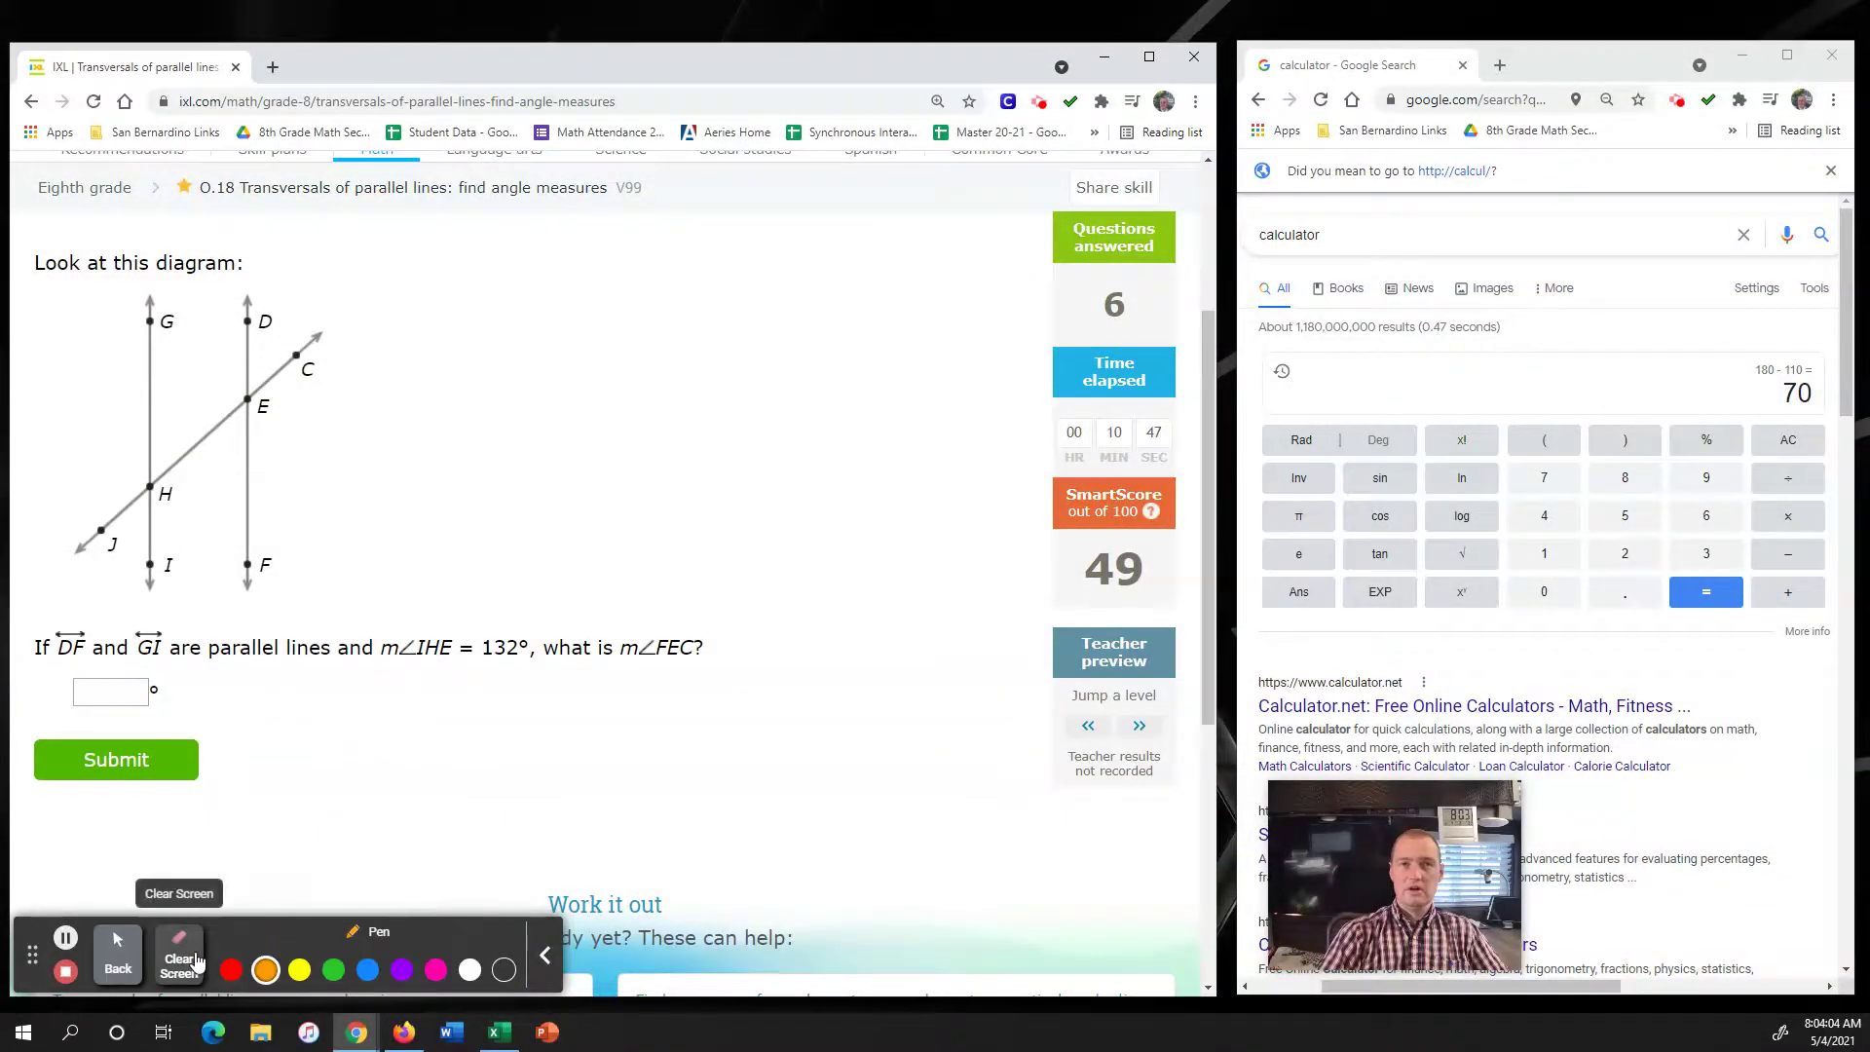
{"action": "left_click", "coordinate": [231, 969]}
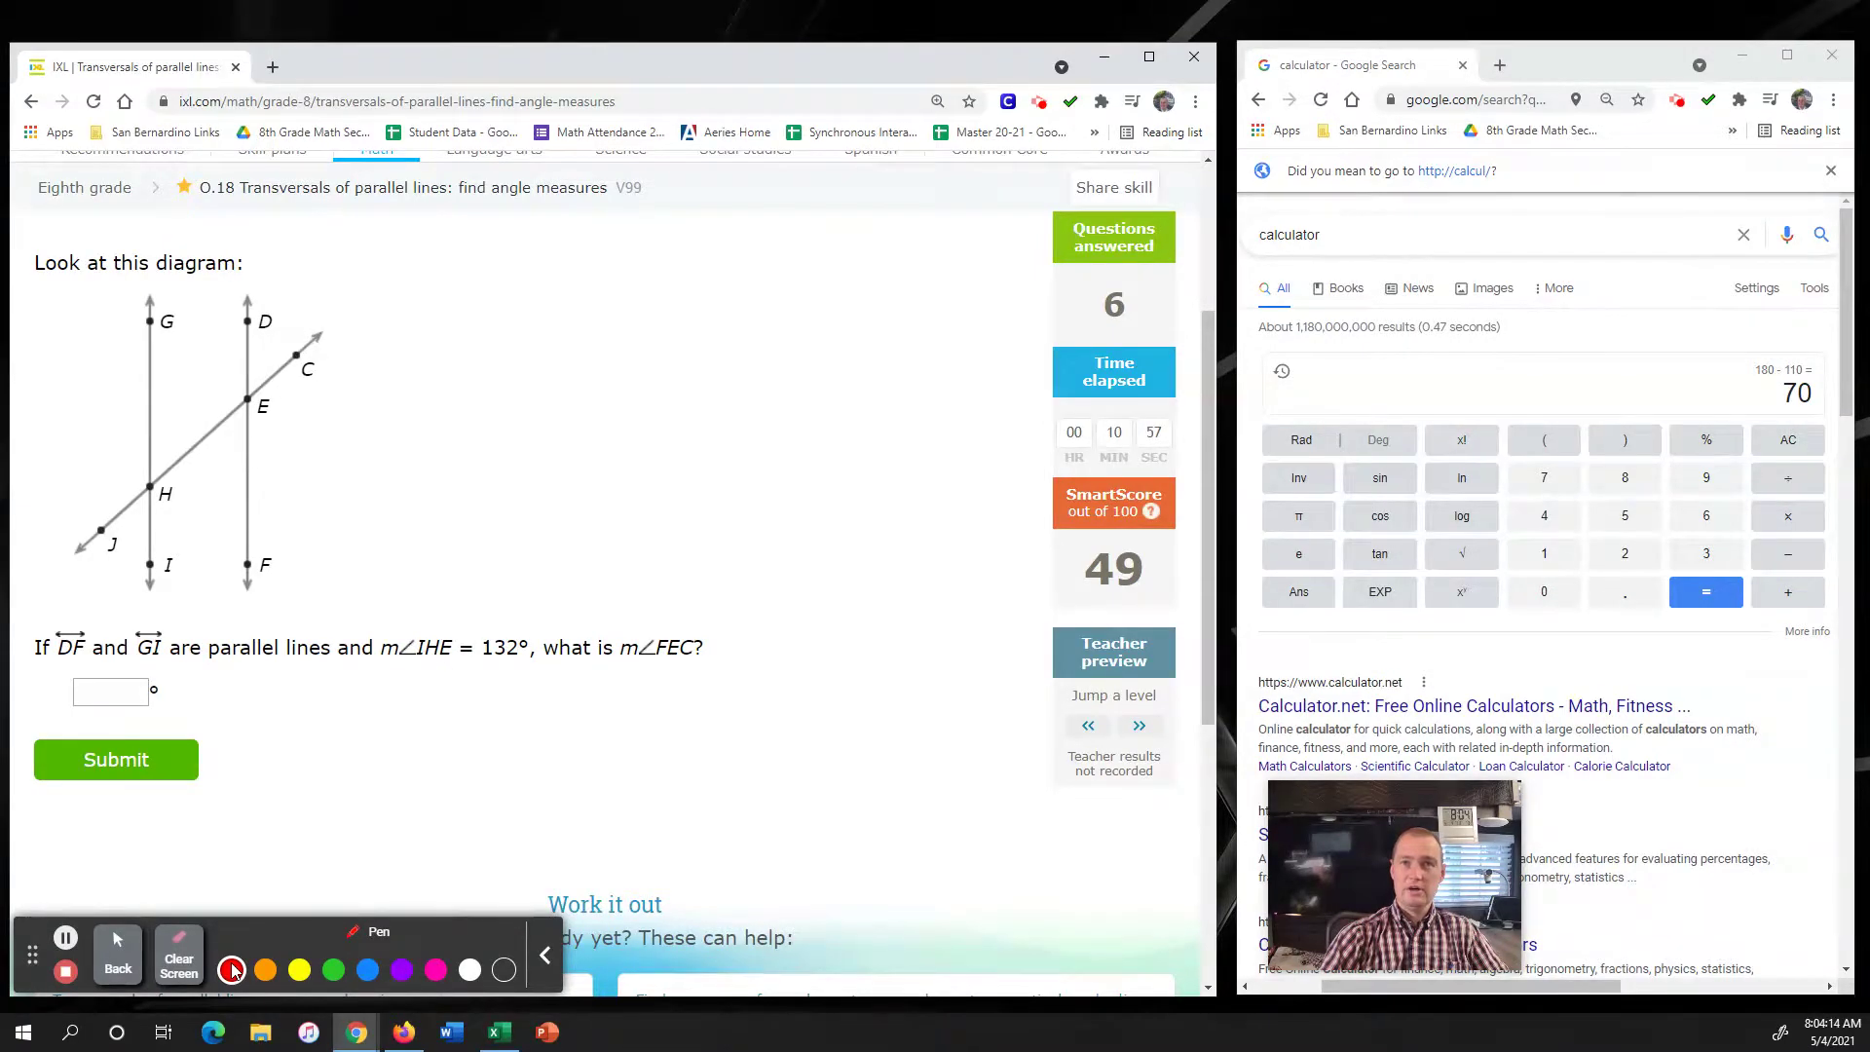
{"action": "mouse_move", "coordinate": [492, 629]}
{"action": "left_mouse_down"}
{"action": "mouse_move", "coordinate": [410, 621]}
{"action": "mouse_move", "coordinate": [375, 672]}
{"action": "mouse_move", "coordinate": [543, 664]}
{"action": "mouse_move", "coordinate": [463, 605]}
{"action": "left_mouse_up"}
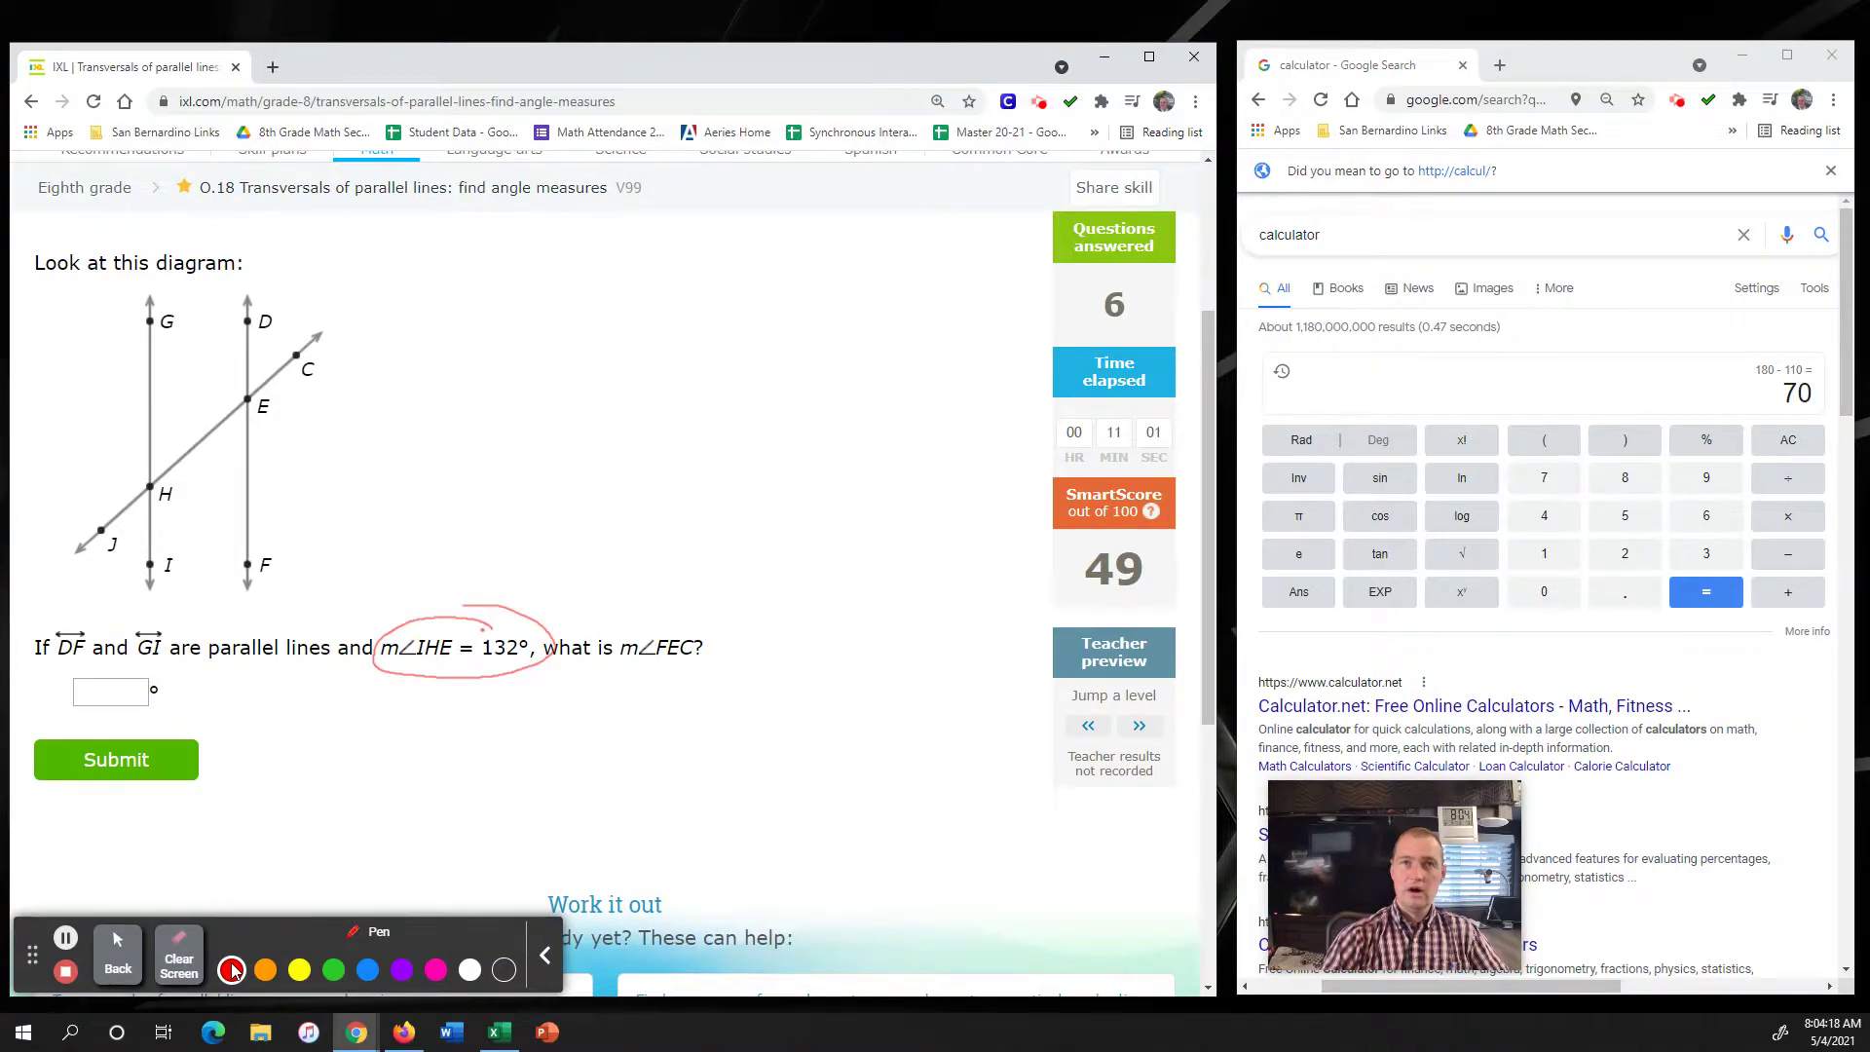
{"action": "mouse_move", "coordinate": [158, 570]}
{"action": "left_mouse_down"}
{"action": "mouse_move", "coordinate": [173, 472]}
{"action": "mouse_move", "coordinate": [239, 409]}
{"action": "left_mouse_up"}
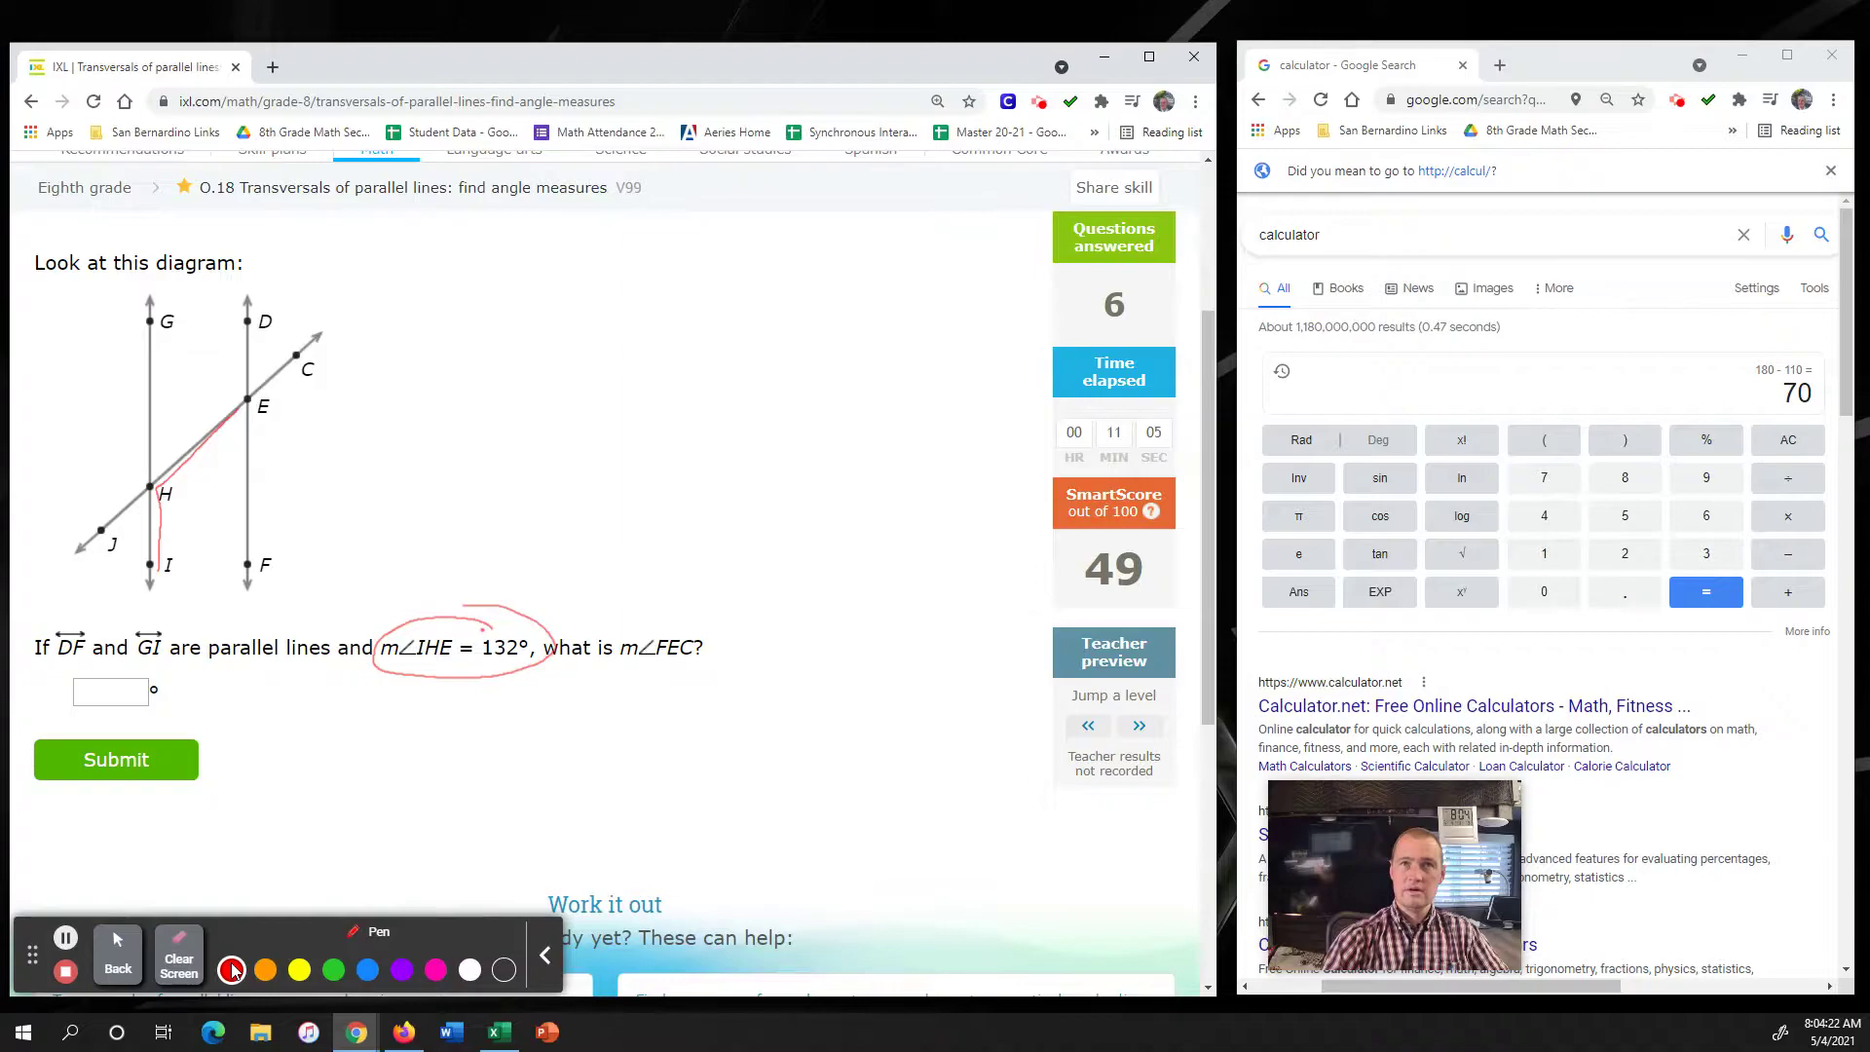
{"action": "mouse_move", "coordinate": [185, 483]}
{"action": "left_mouse_down"}
{"action": "mouse_move", "coordinate": [183, 508]}
{"action": "mouse_move", "coordinate": [219, 500]}
{"action": "mouse_move", "coordinate": [222, 470]}
{"action": "left_mouse_up"}
- In orange, circle the unknown m∠FEC, trace angle FEC on the diagram, and label it 132°
{"action": "left_click", "coordinate": [265, 969]}
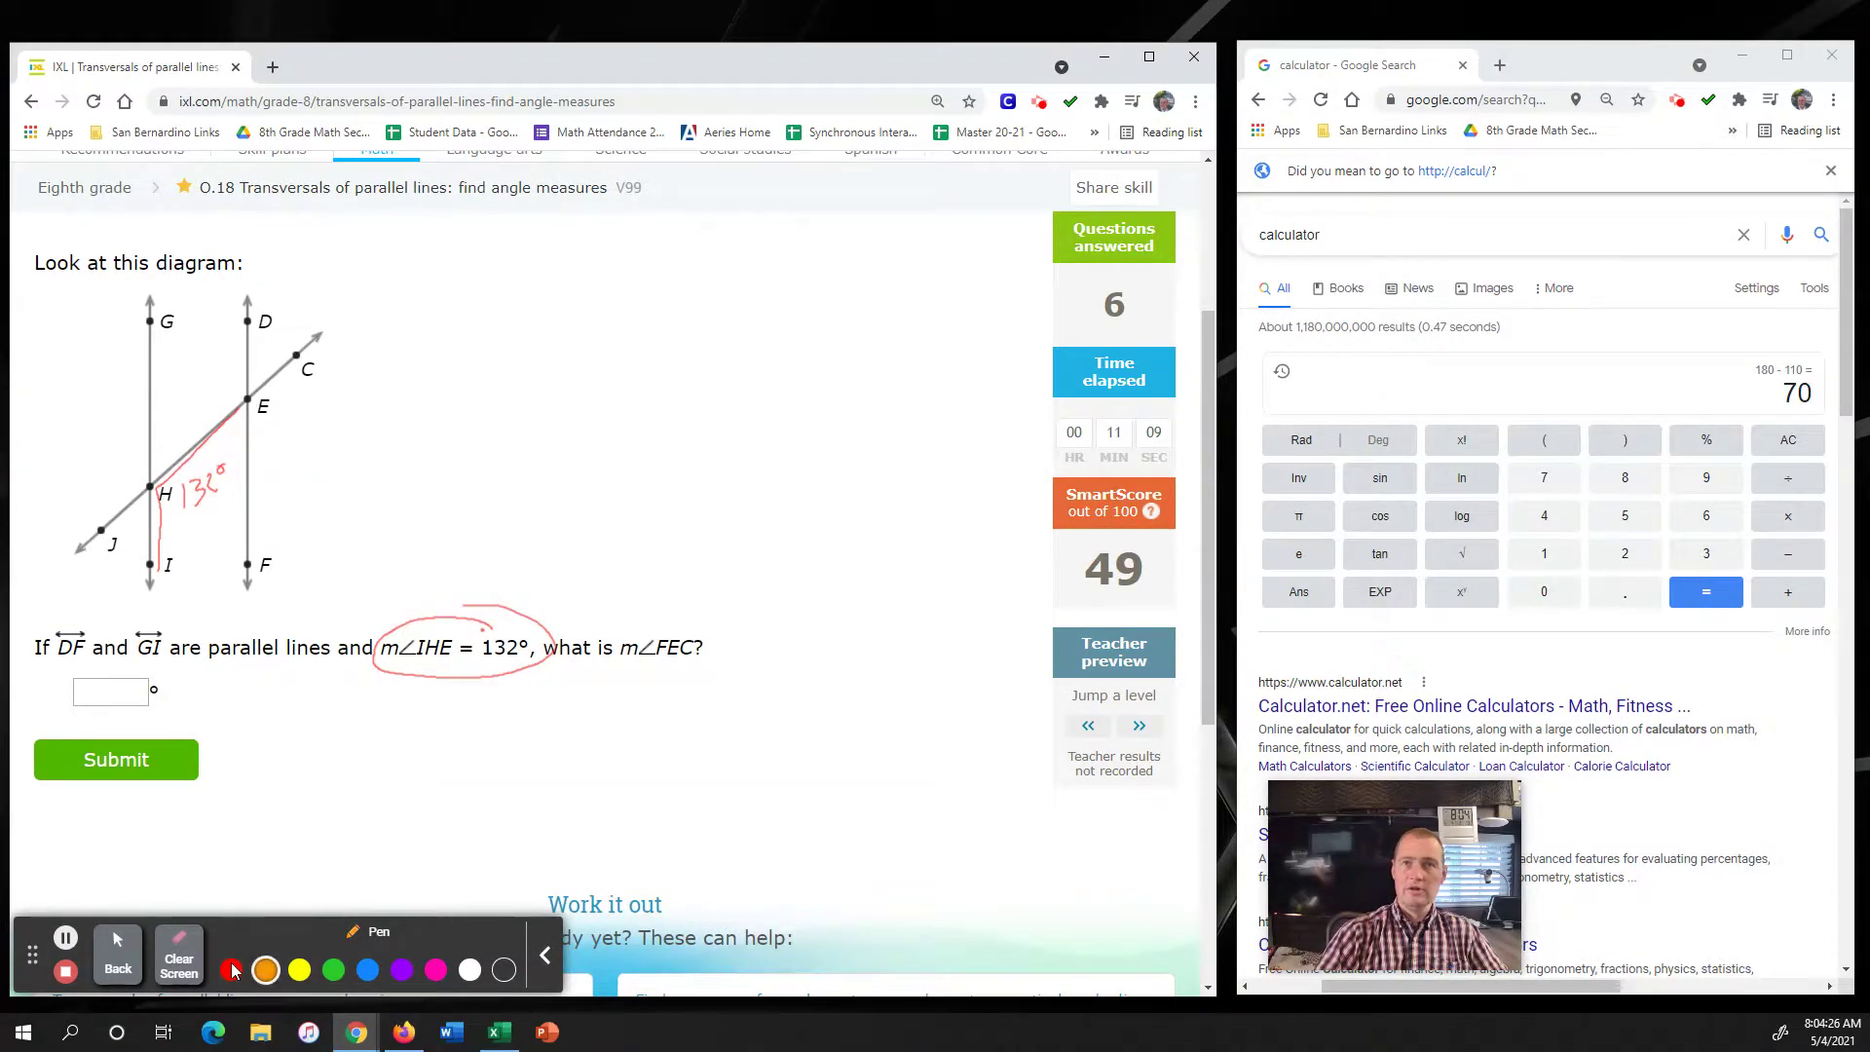
{"action": "mouse_move", "coordinate": [737, 609]}
{"action": "left_mouse_down"}
{"action": "mouse_move", "coordinate": [624, 617]}
{"action": "mouse_move", "coordinate": [672, 707]}
{"action": "mouse_move", "coordinate": [750, 615]}
{"action": "left_mouse_up"}
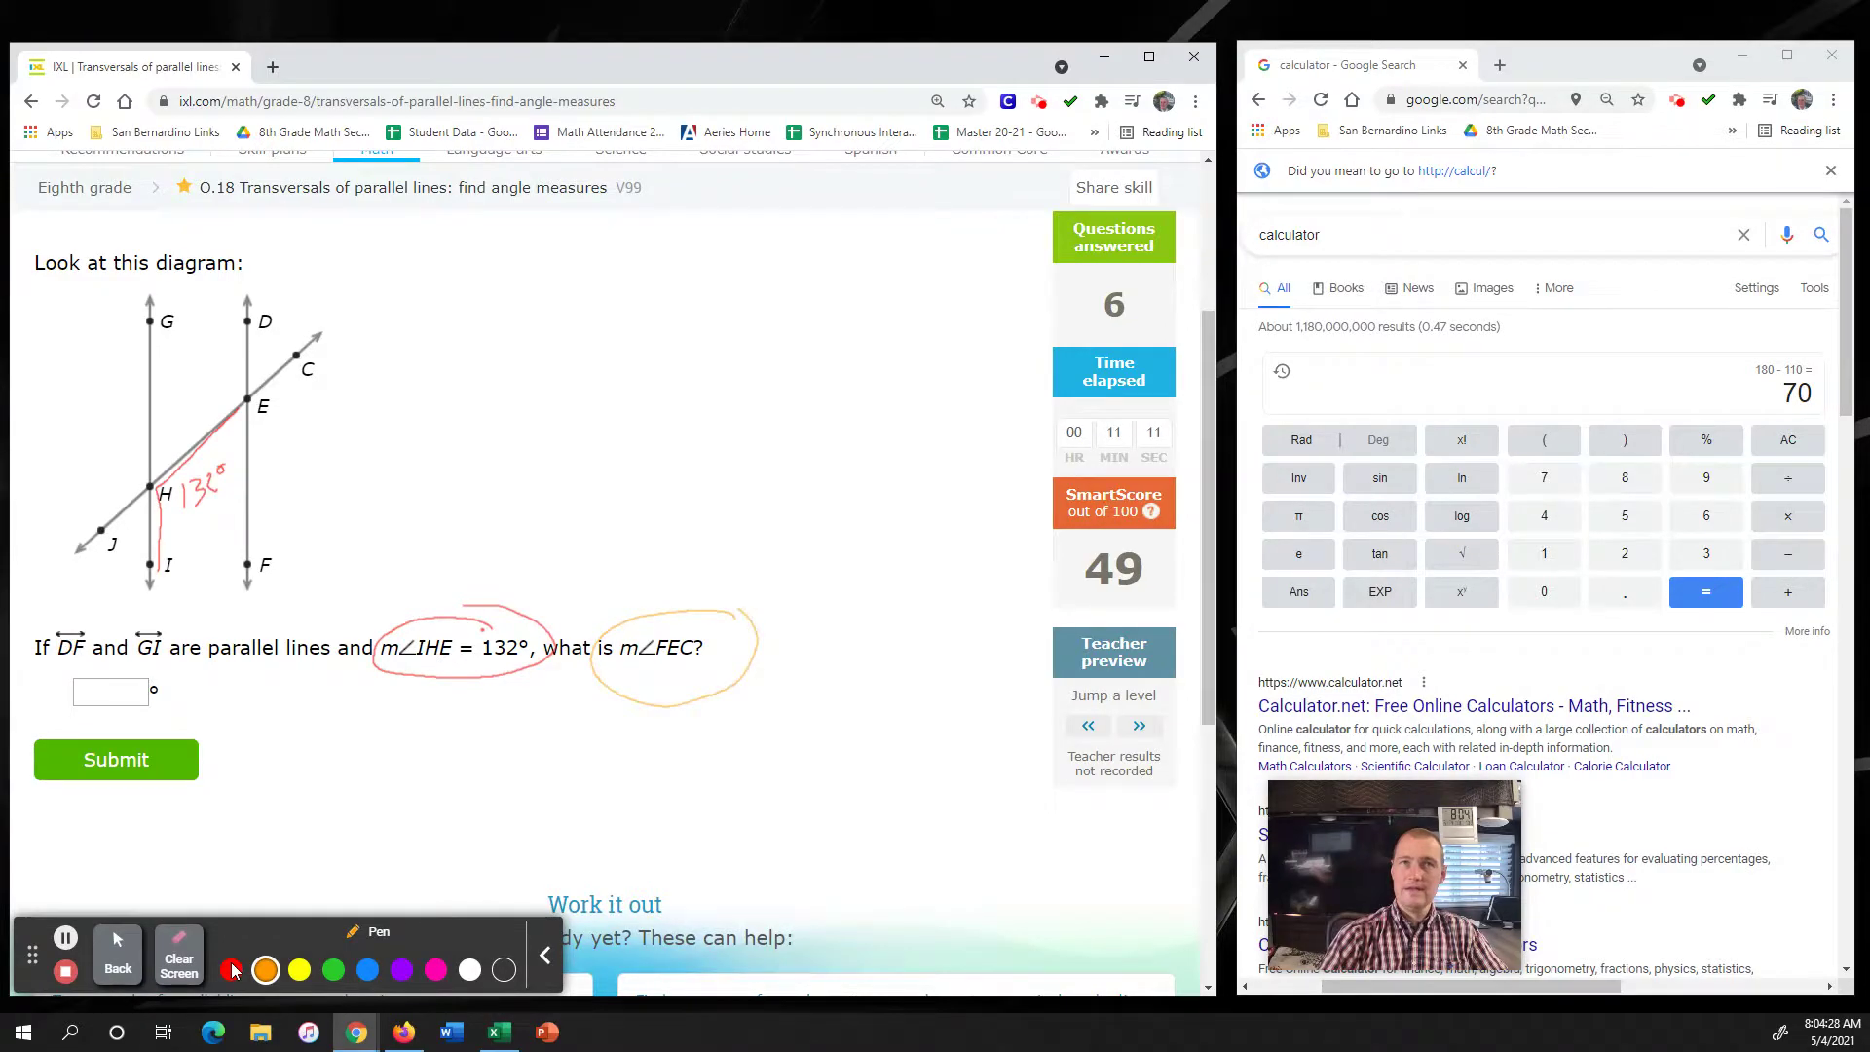
{"action": "mouse_move", "coordinate": [261, 516]}
{"action": "left_mouse_down"}
{"action": "mouse_move", "coordinate": [258, 553]}
{"action": "mouse_move", "coordinate": [251, 414]}
{"action": "mouse_move", "coordinate": [312, 353]}
{"action": "left_mouse_up"}
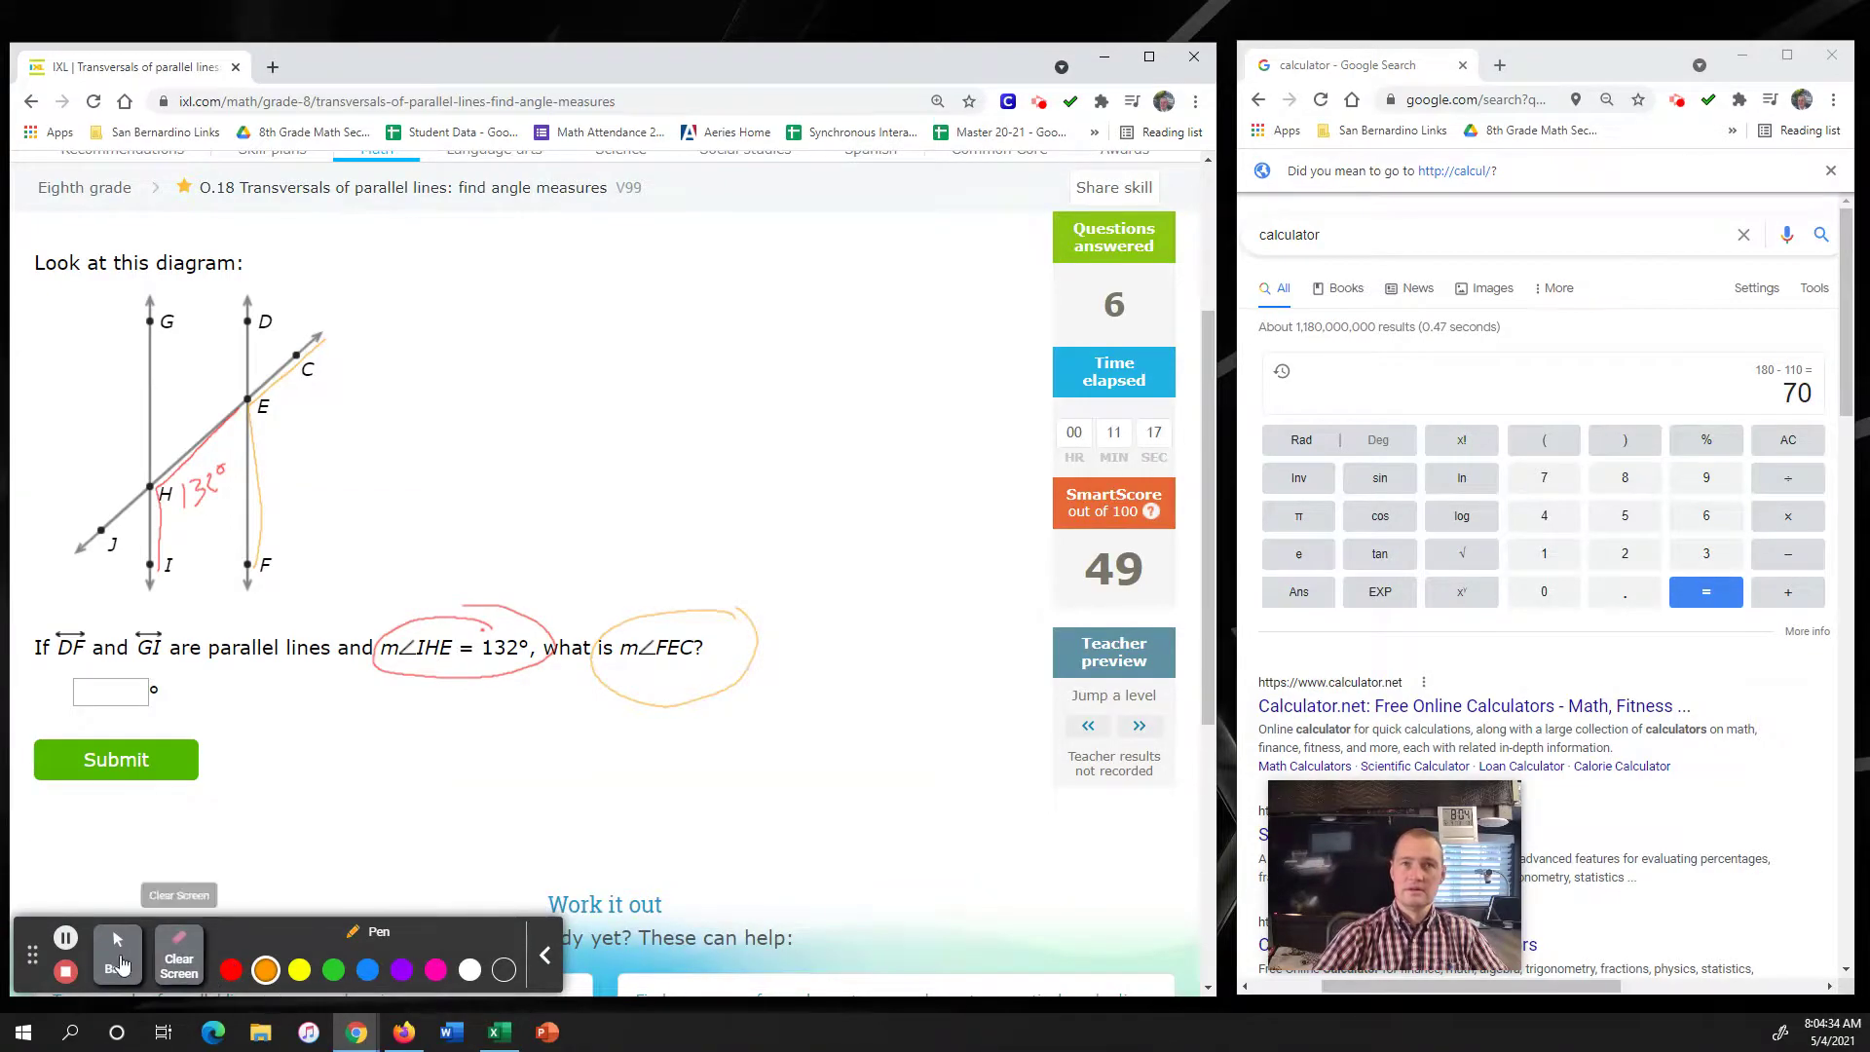
{"action": "left_click", "coordinate": [63, 939]}
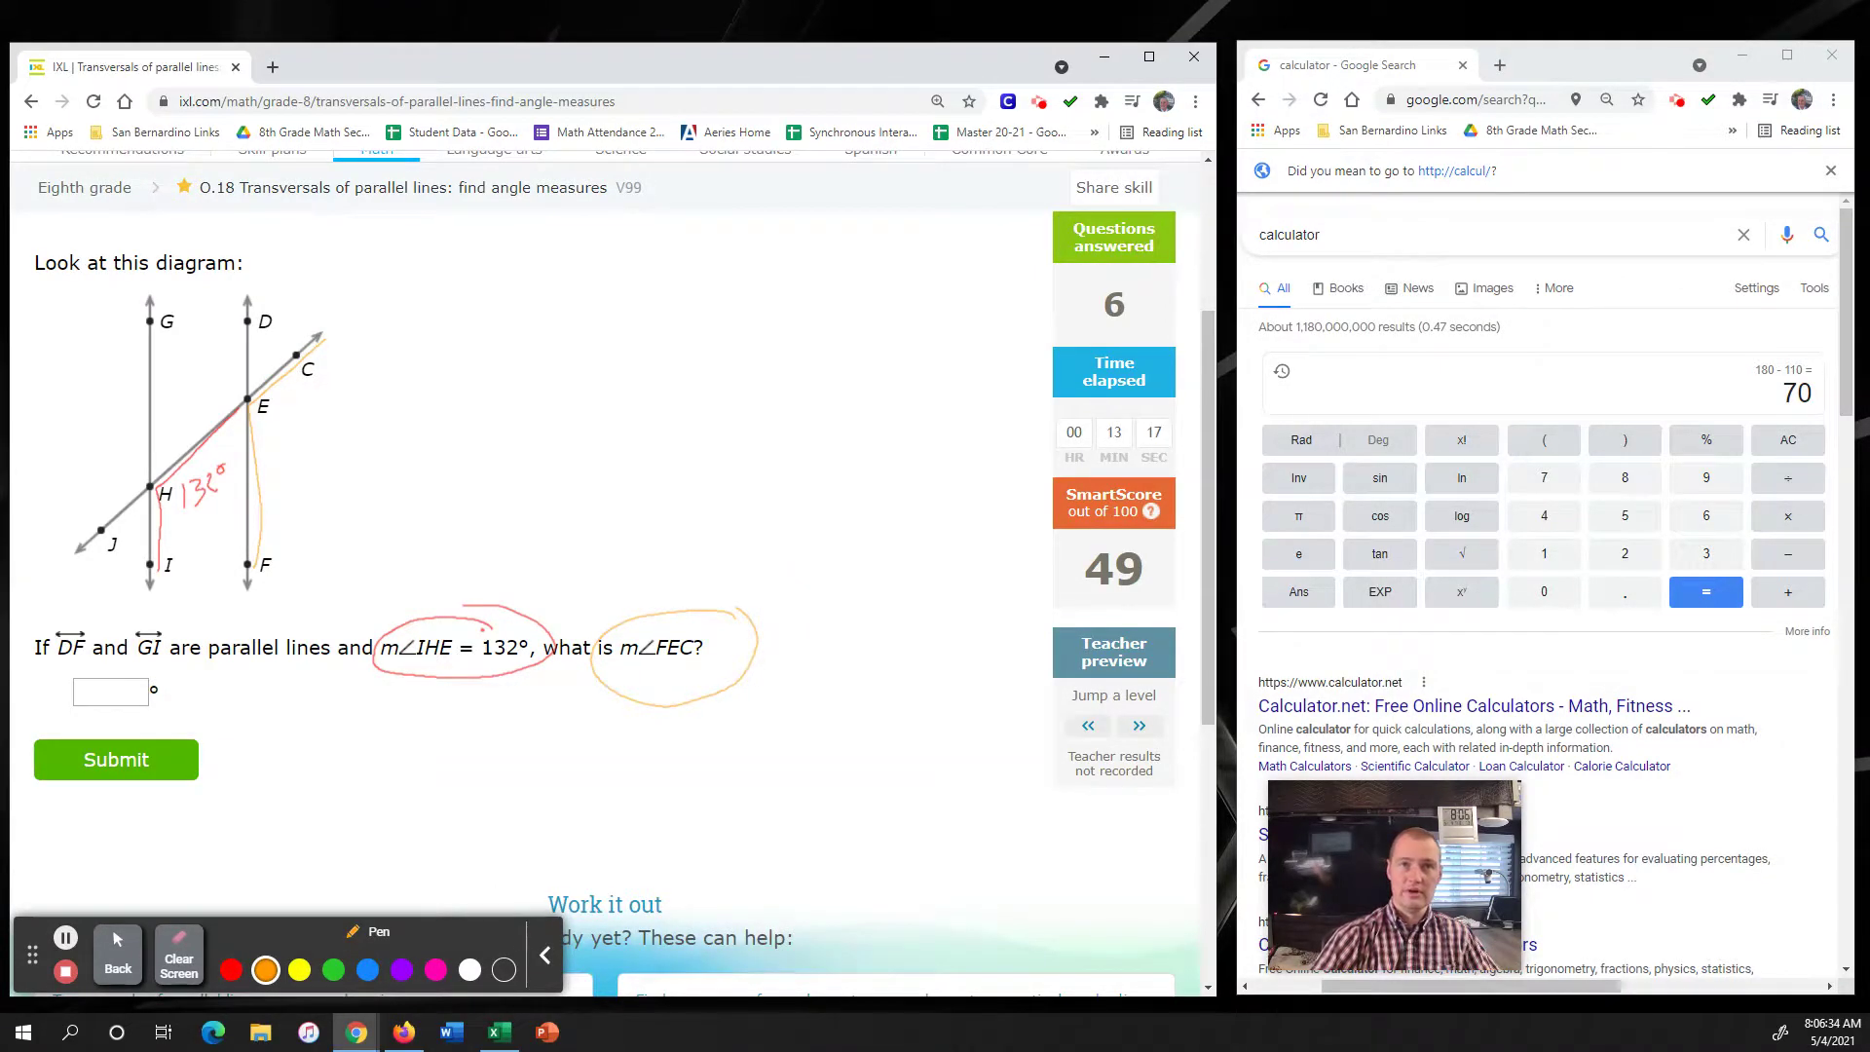
{"action": "mouse_move", "coordinate": [281, 399]}
{"action": "left_mouse_down"}
{"action": "mouse_move", "coordinate": [282, 425]}
{"action": "mouse_move", "coordinate": [328, 423]}
{"action": "mouse_move", "coordinate": [339, 386]}
{"action": "left_mouse_up"}
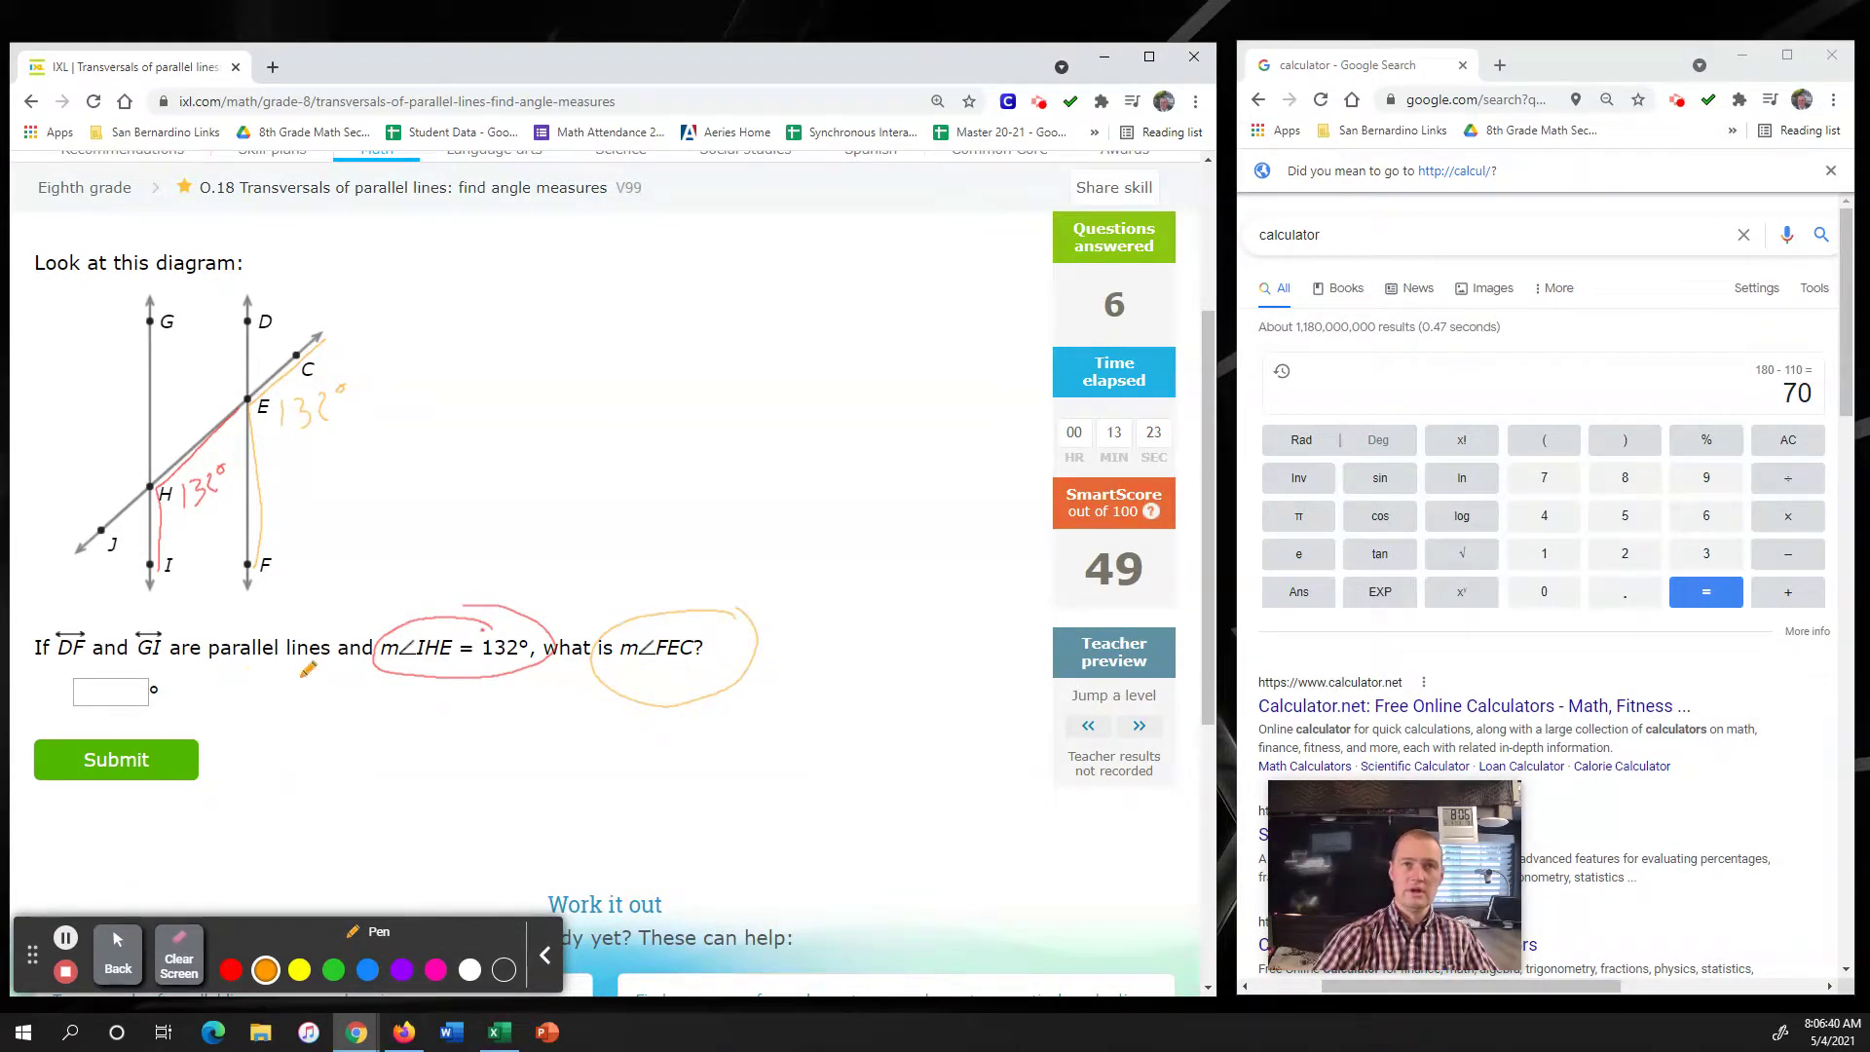
- Switch from drawing back to the mouse and submit 132 as the answer for m∠FEC
{"action": "left_click", "coordinate": [118, 952]}
{"action": "left_click", "coordinate": [109, 692]}
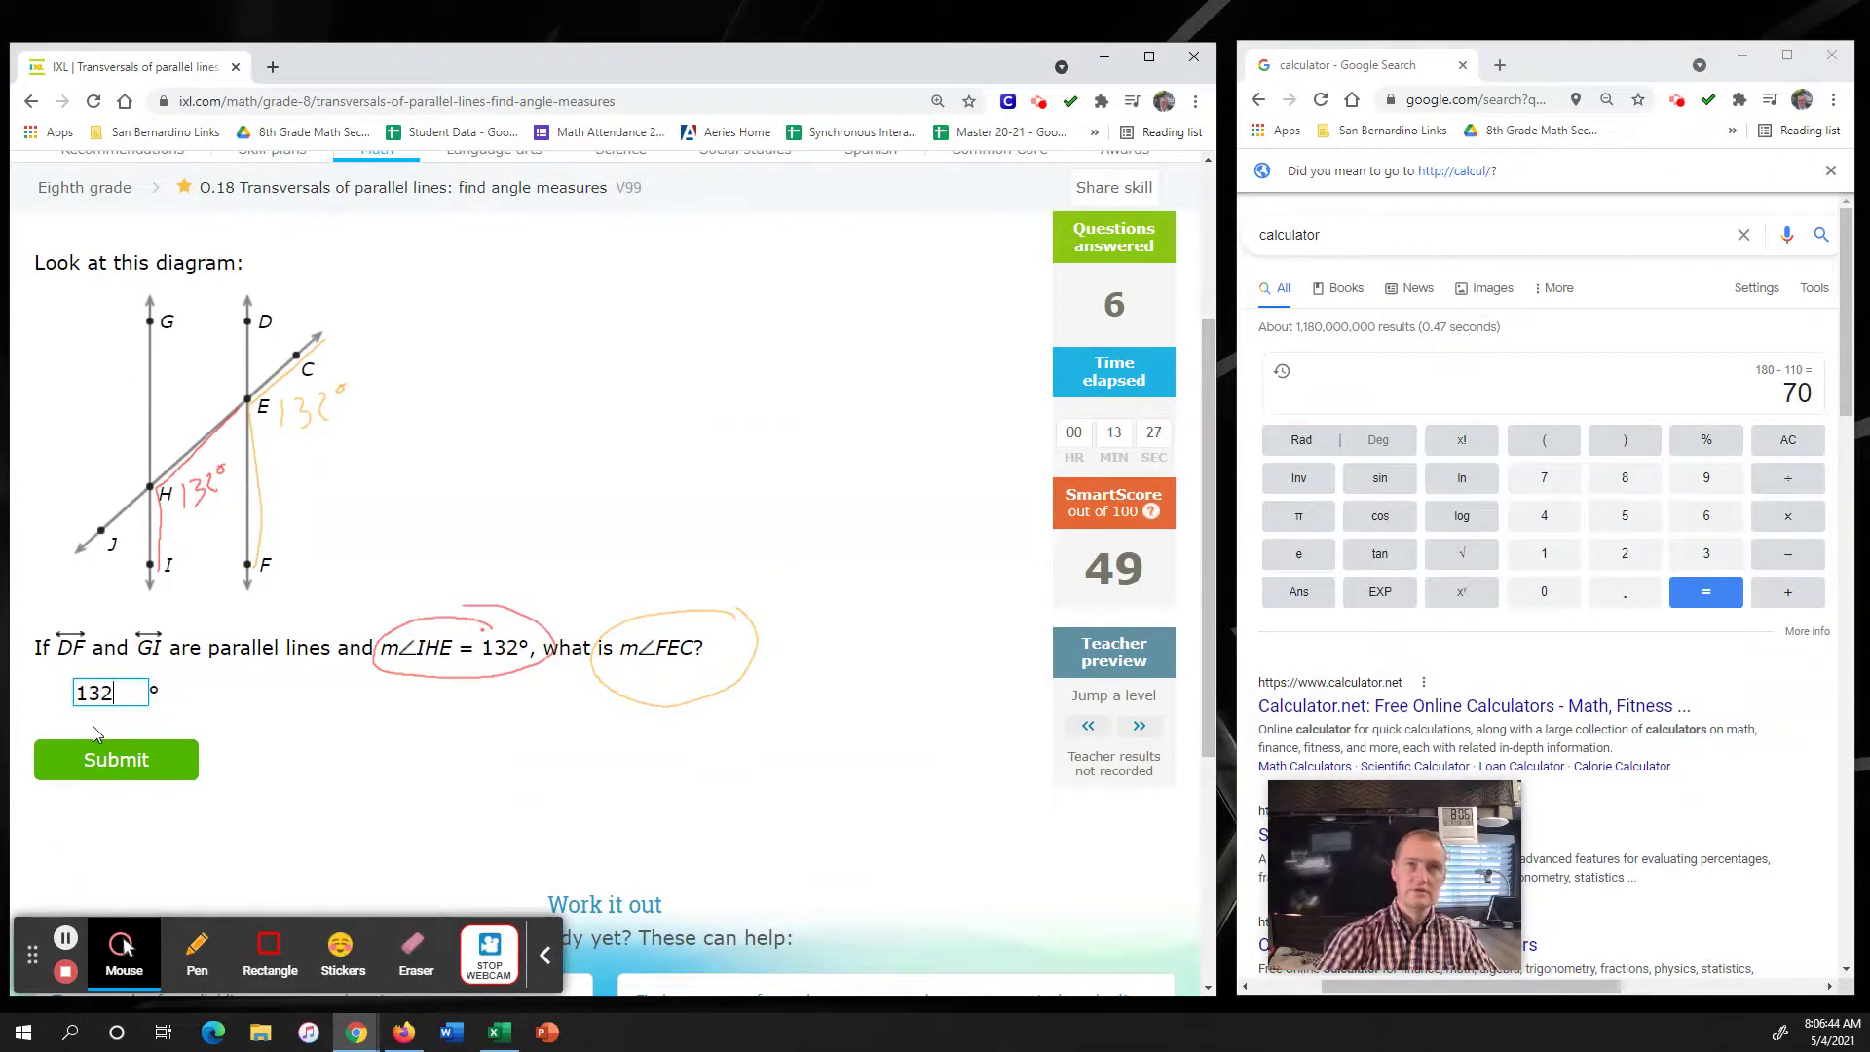
{"action": "type", "text": "132"}
{"action": "key", "text": "Return"}
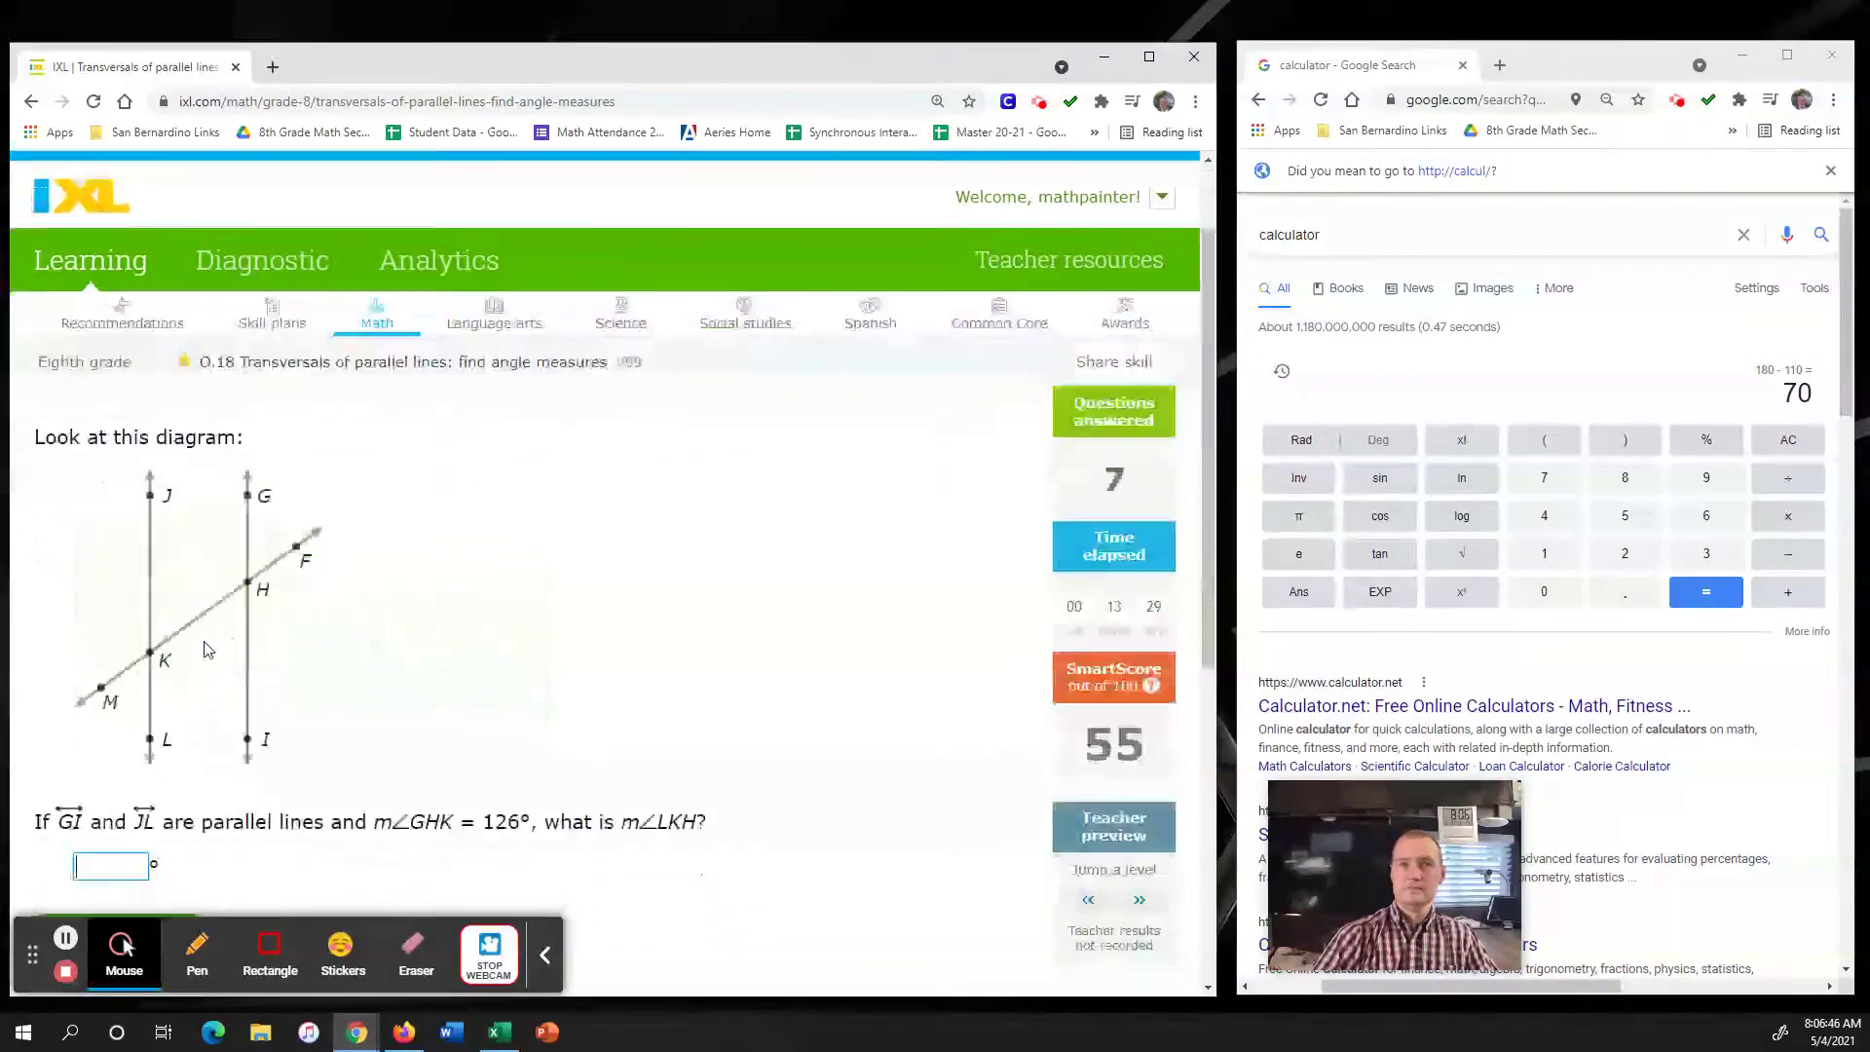
- With the red pen, circle the given m∠GHK = 126°, trace angle GHK on the diagram, and label it 126°
{"action": "left_click", "coordinate": [197, 947]}
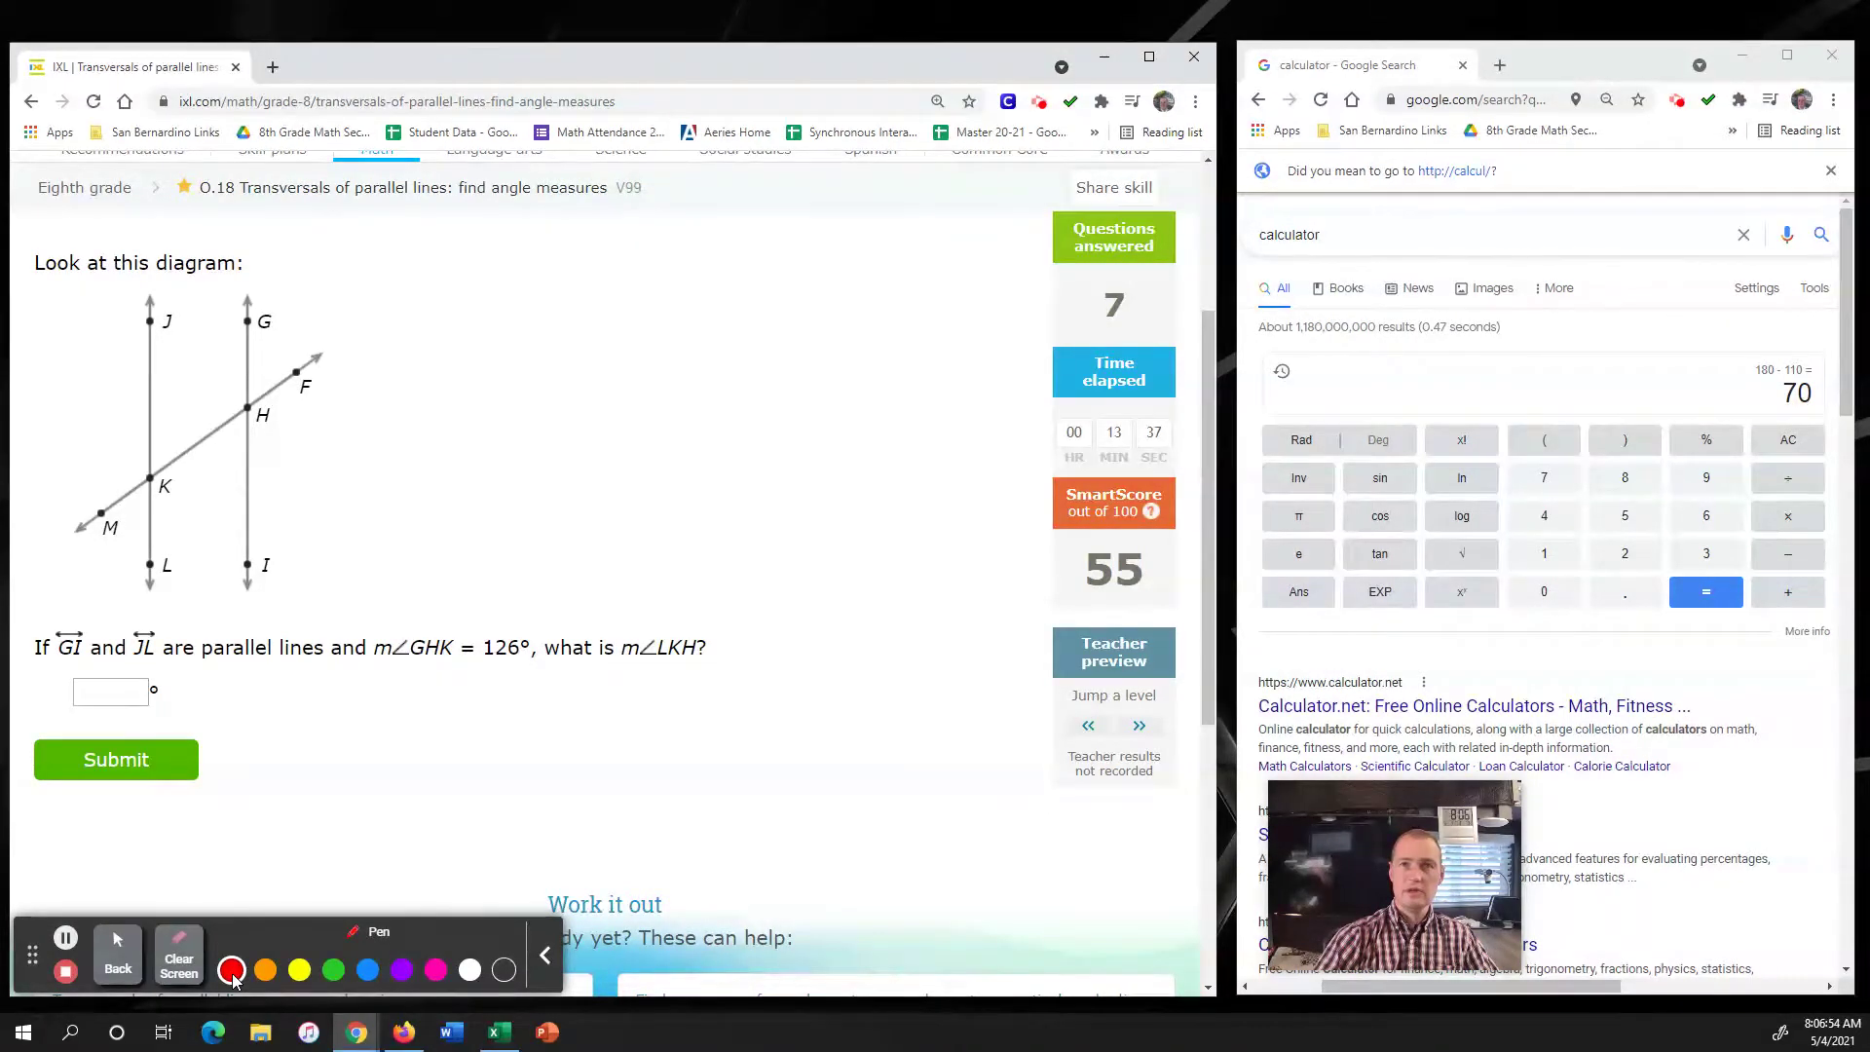
{"action": "mouse_move", "coordinate": [494, 616]}
{"action": "left_mouse_down"}
{"action": "mouse_move", "coordinate": [383, 610]}
{"action": "mouse_move", "coordinate": [404, 683]}
{"action": "mouse_move", "coordinate": [514, 672]}
{"action": "mouse_move", "coordinate": [550, 635]}
{"action": "mouse_move", "coordinate": [494, 616]}
{"action": "left_mouse_up"}
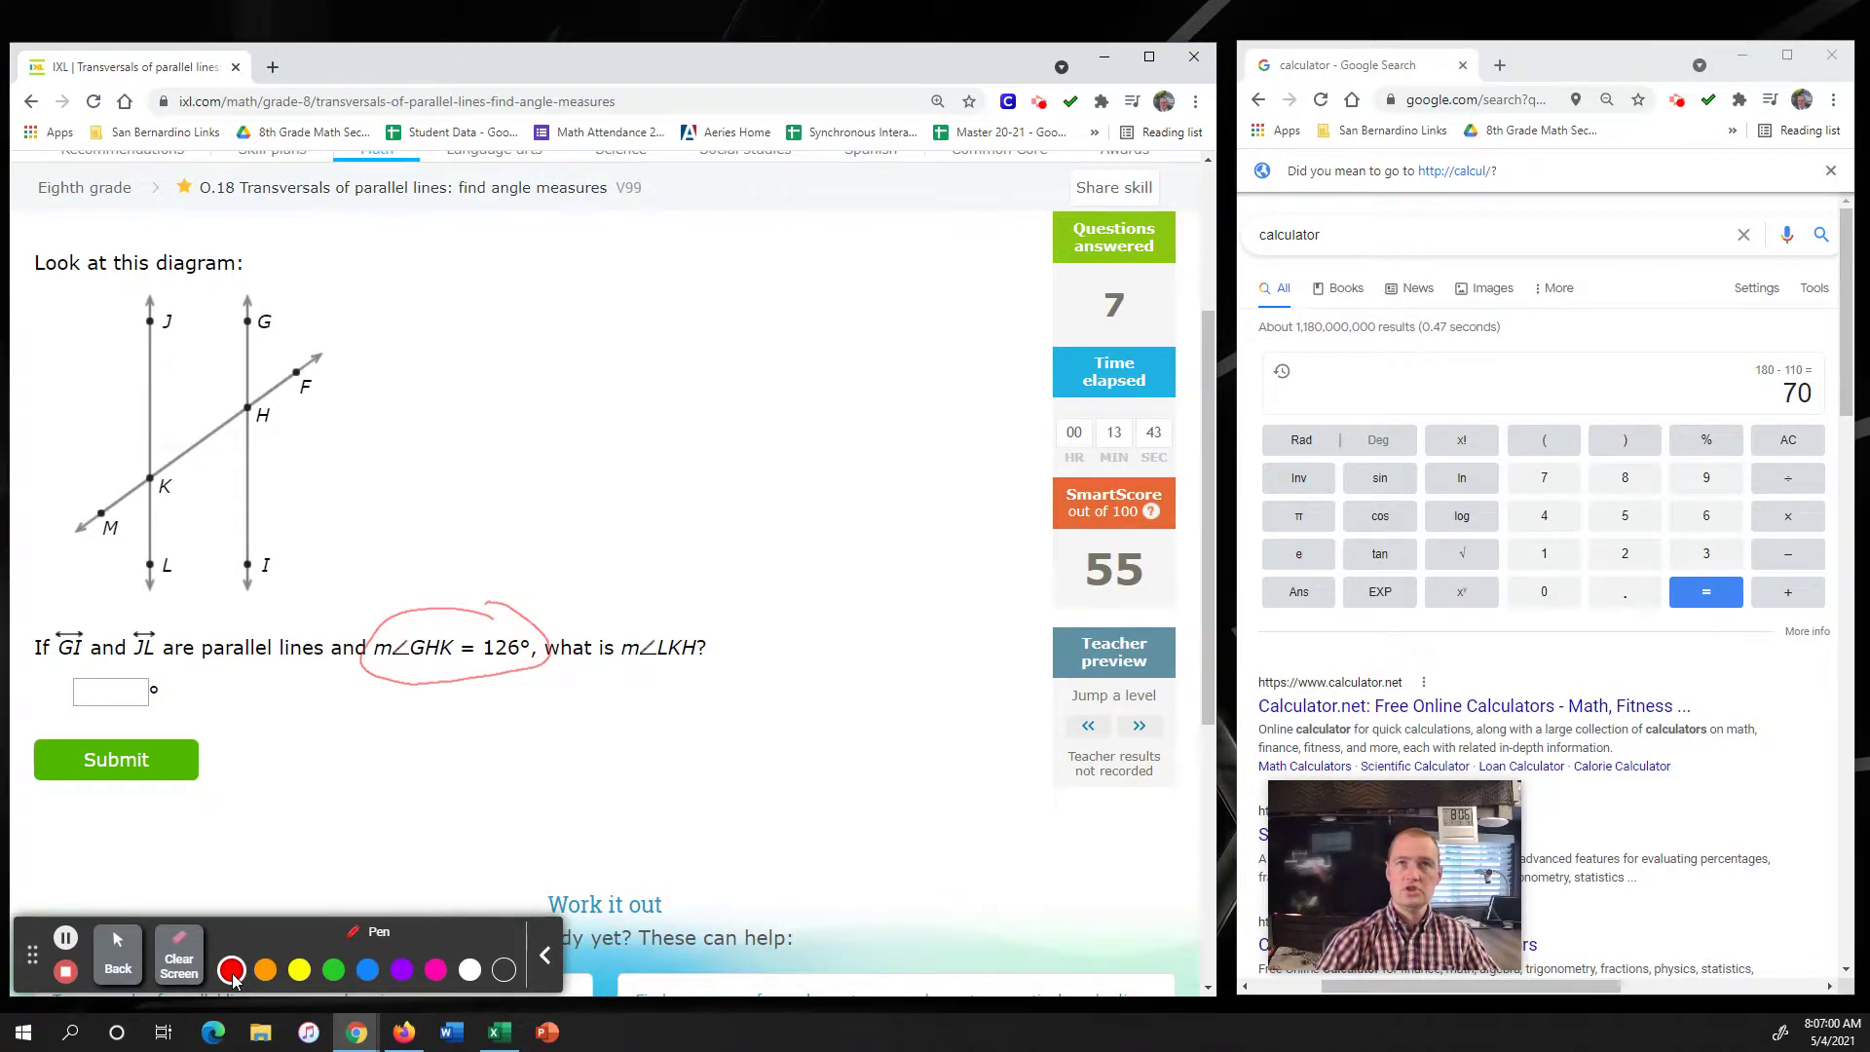
{"action": "mouse_move", "coordinate": [252, 304]}
{"action": "left_mouse_down"}
{"action": "mouse_move", "coordinate": [251, 394]}
{"action": "mouse_move", "coordinate": [158, 476]}
{"action": "left_mouse_up"}
{"action": "mouse_move", "coordinate": [206, 386]}
{"action": "left_mouse_down"}
{"action": "mouse_move", "coordinate": [201, 411]}
{"action": "mouse_move", "coordinate": [232, 398]}
{"action": "left_mouse_up"}
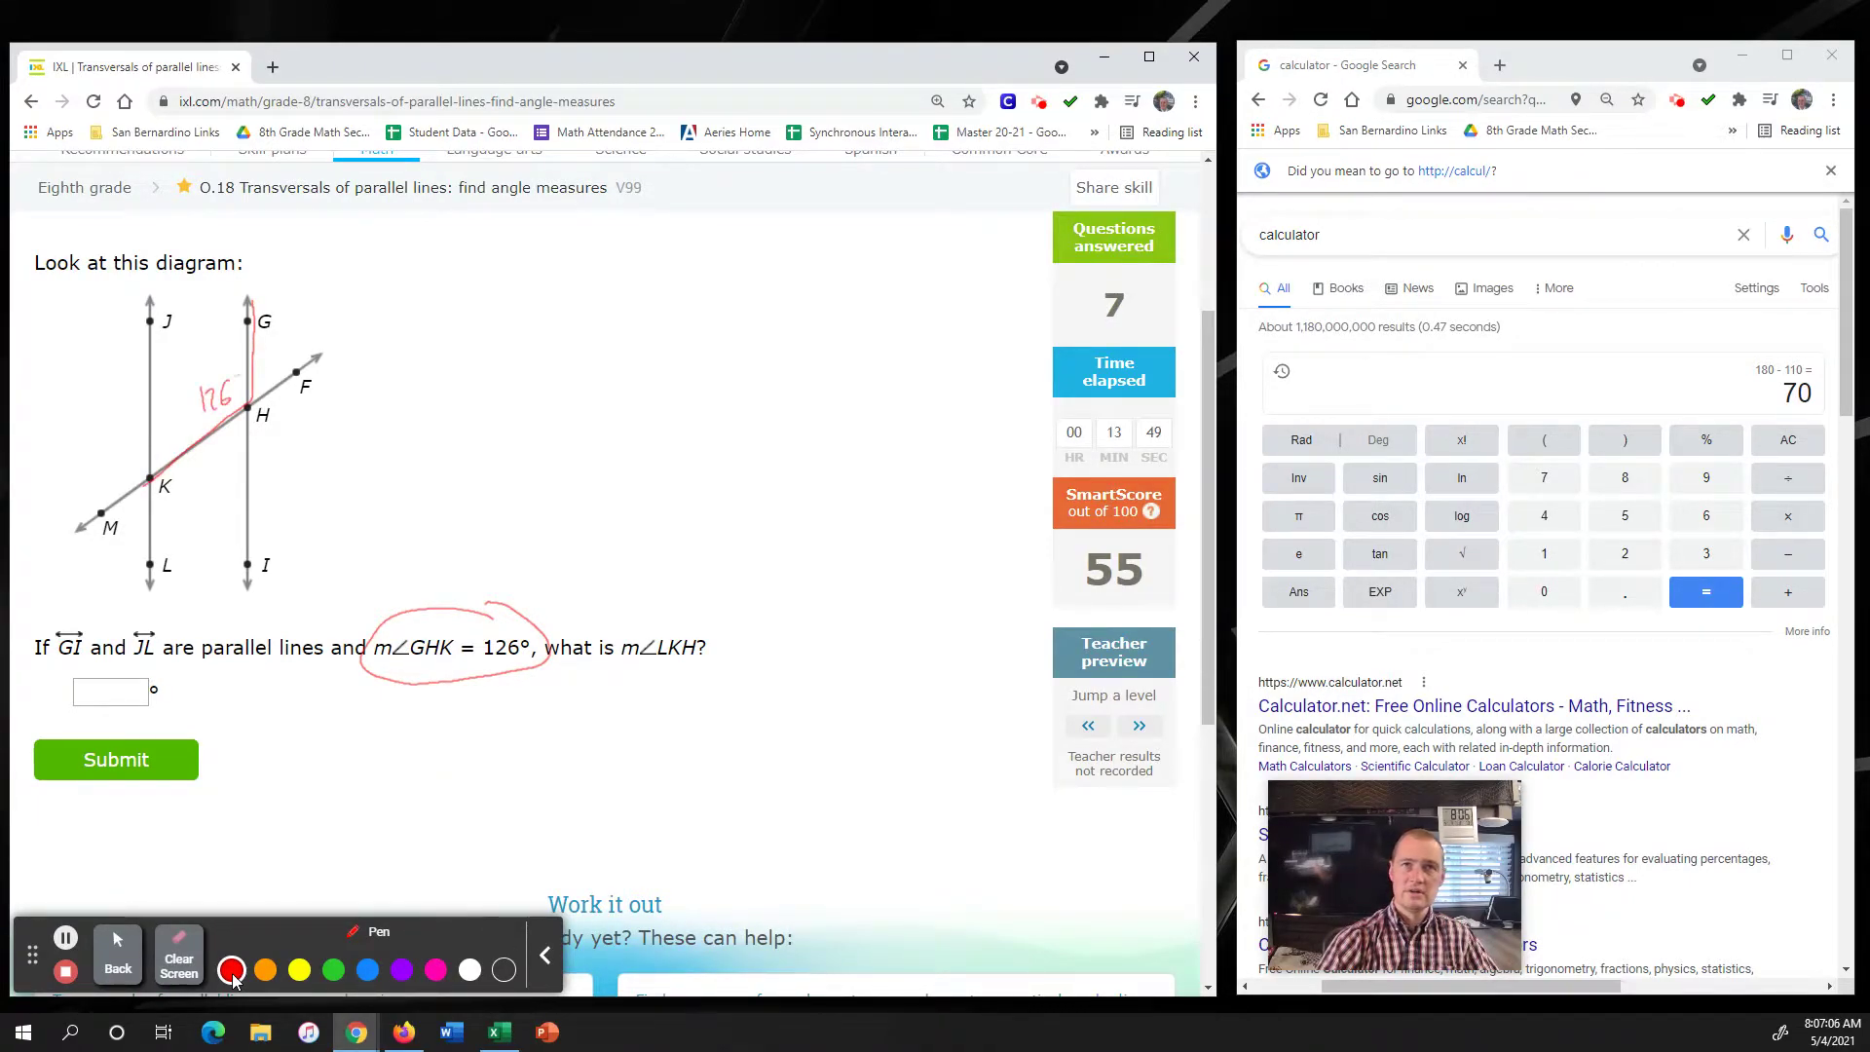
- In orange, circle the unknown m∠LKH, trace angle LKH on the diagram, and label it 126°
{"action": "left_click", "coordinate": [265, 968]}
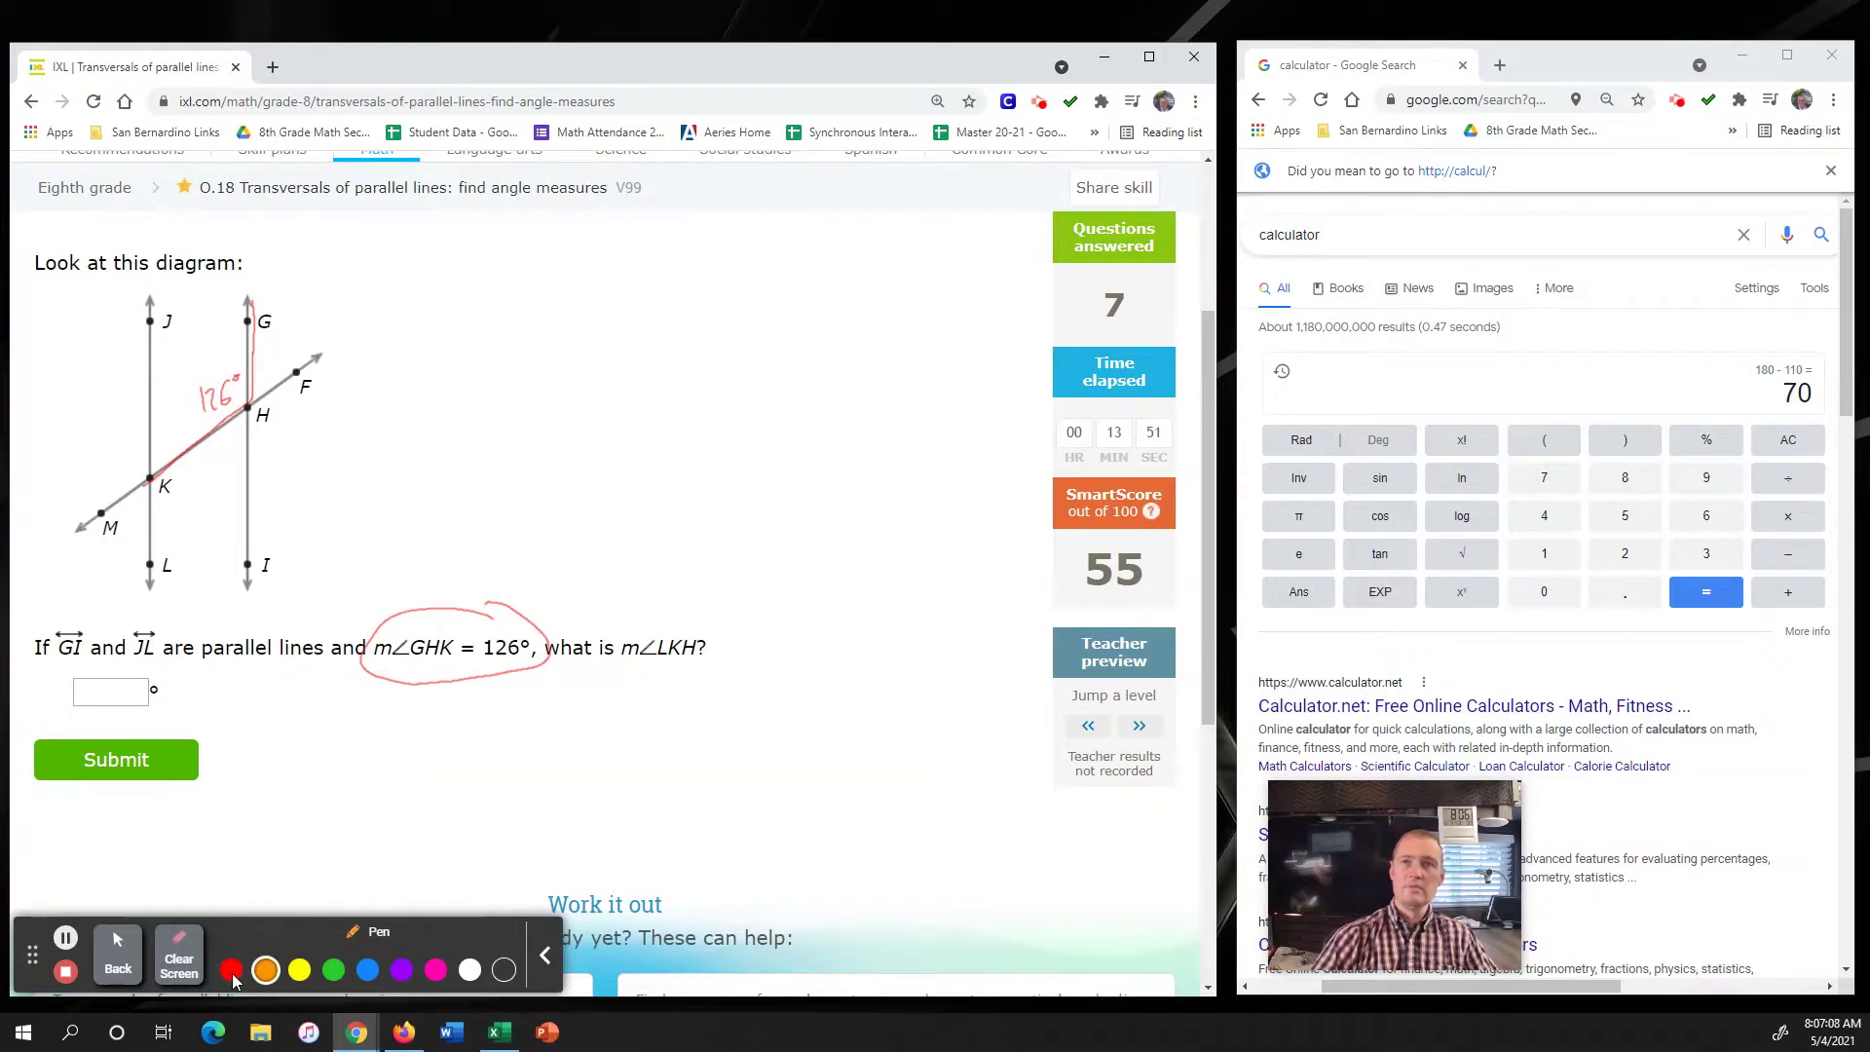
{"action": "mouse_move", "coordinate": [725, 599]}
{"action": "left_mouse_down"}
{"action": "mouse_move", "coordinate": [590, 645]}
{"action": "mouse_move", "coordinate": [721, 598]}
{"action": "left_mouse_up"}
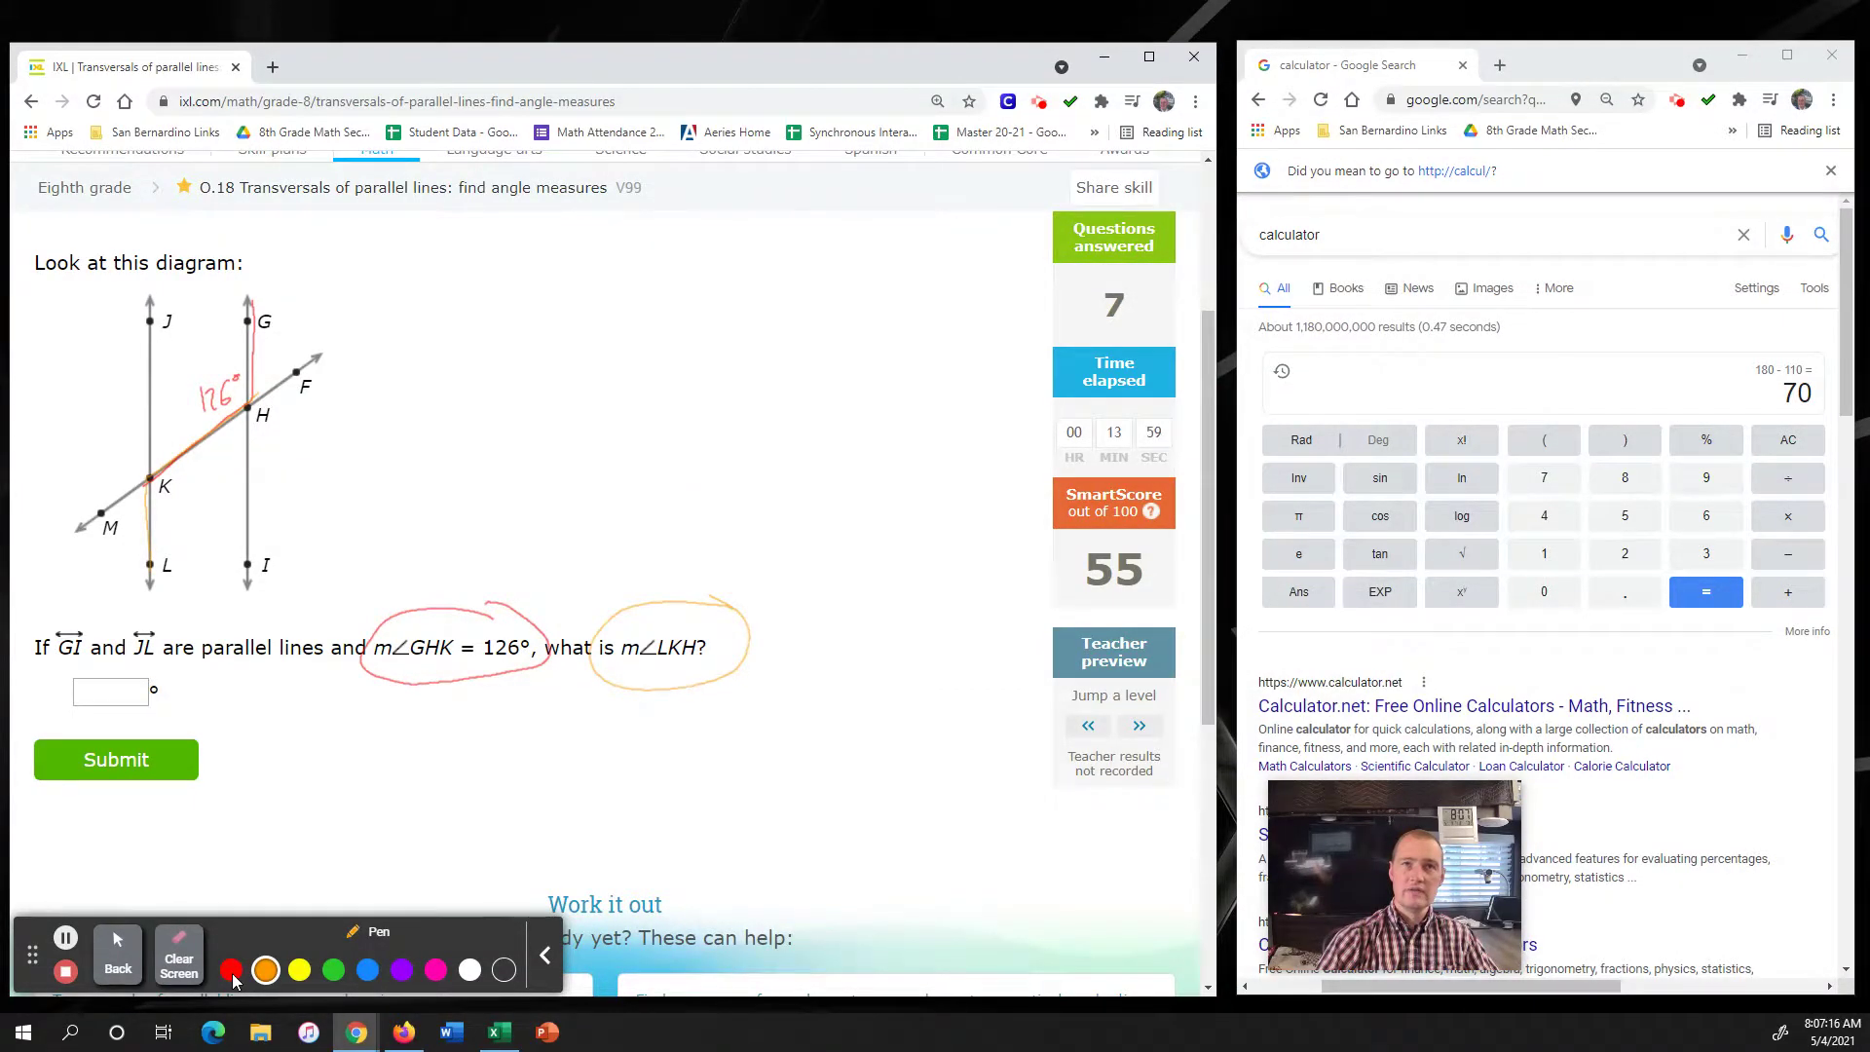
{"action": "mouse_move", "coordinate": [181, 482]}
{"action": "left_mouse_down"}
{"action": "mouse_move", "coordinate": [181, 502]}
{"action": "mouse_move", "coordinate": [202, 498]}
{"action": "mouse_move", "coordinate": [226, 462]}
{"action": "left_mouse_up"}
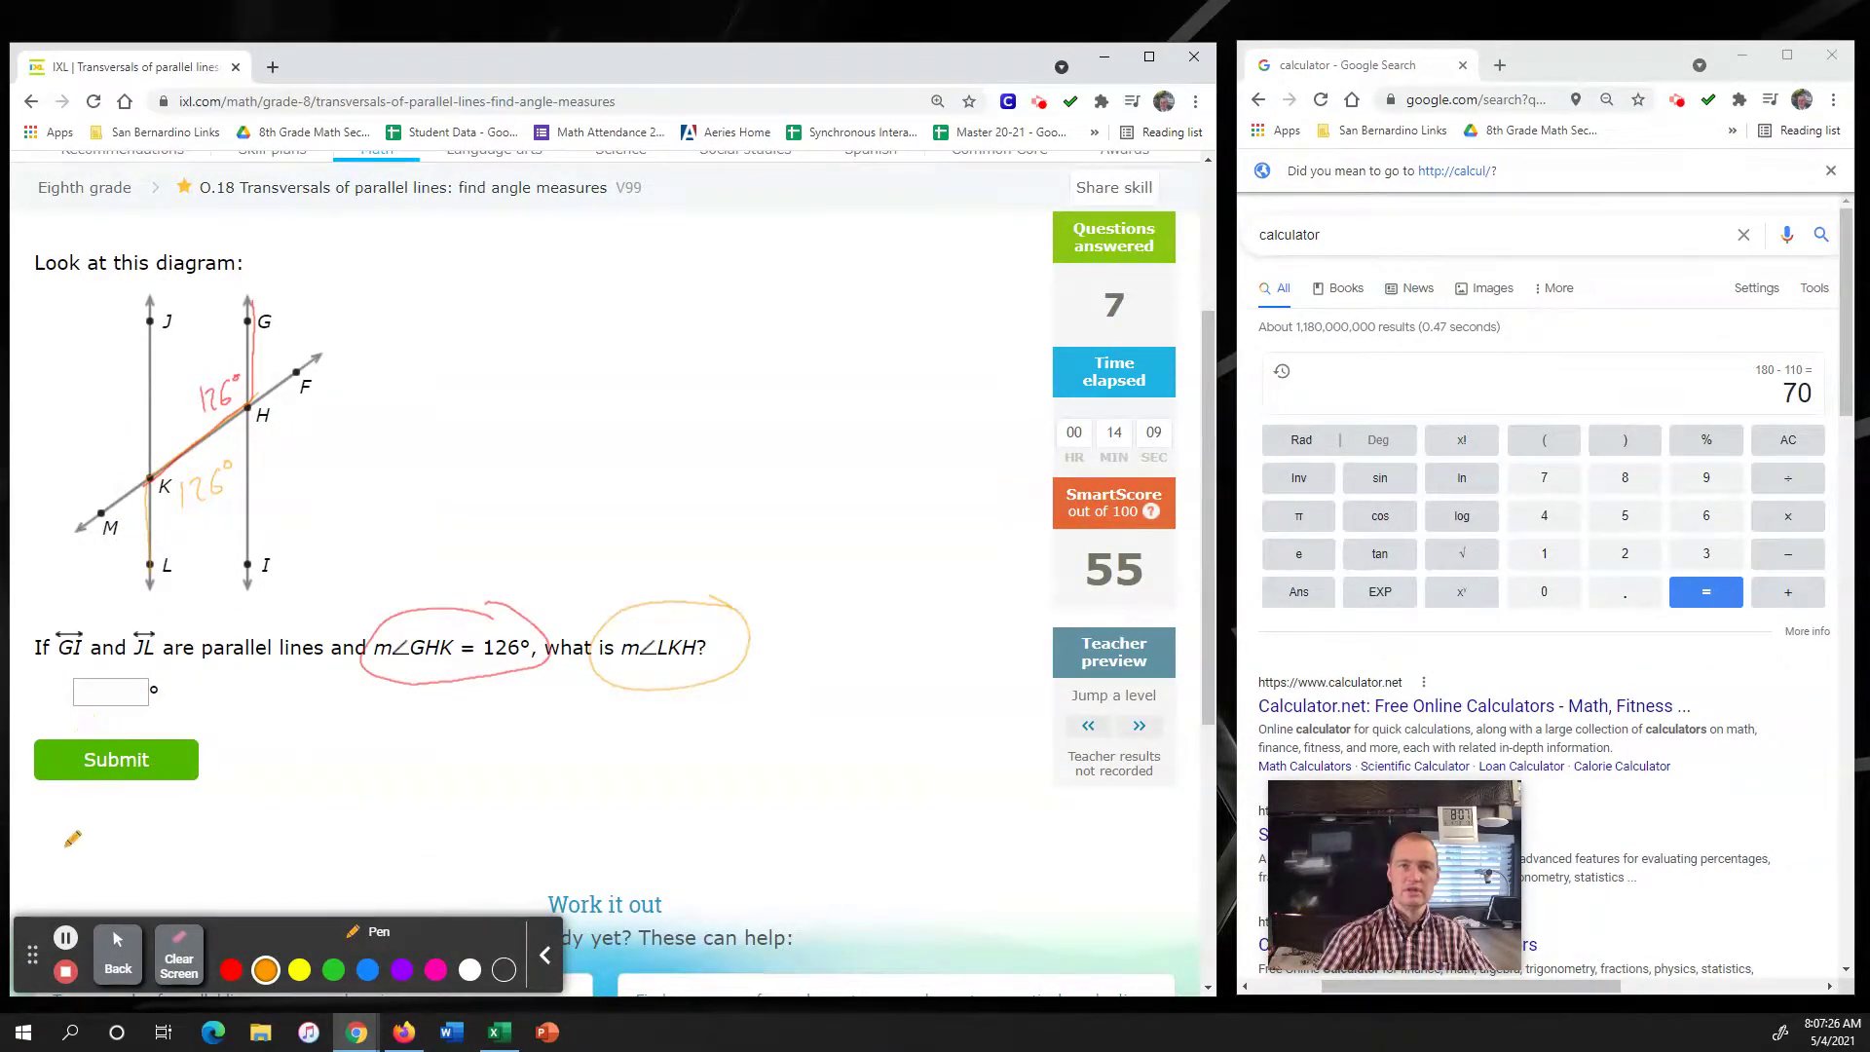
- Switch from drawing back to the mouse and submit 126 as the answer for m∠LKH
{"action": "left_click", "coordinate": [128, 964]}
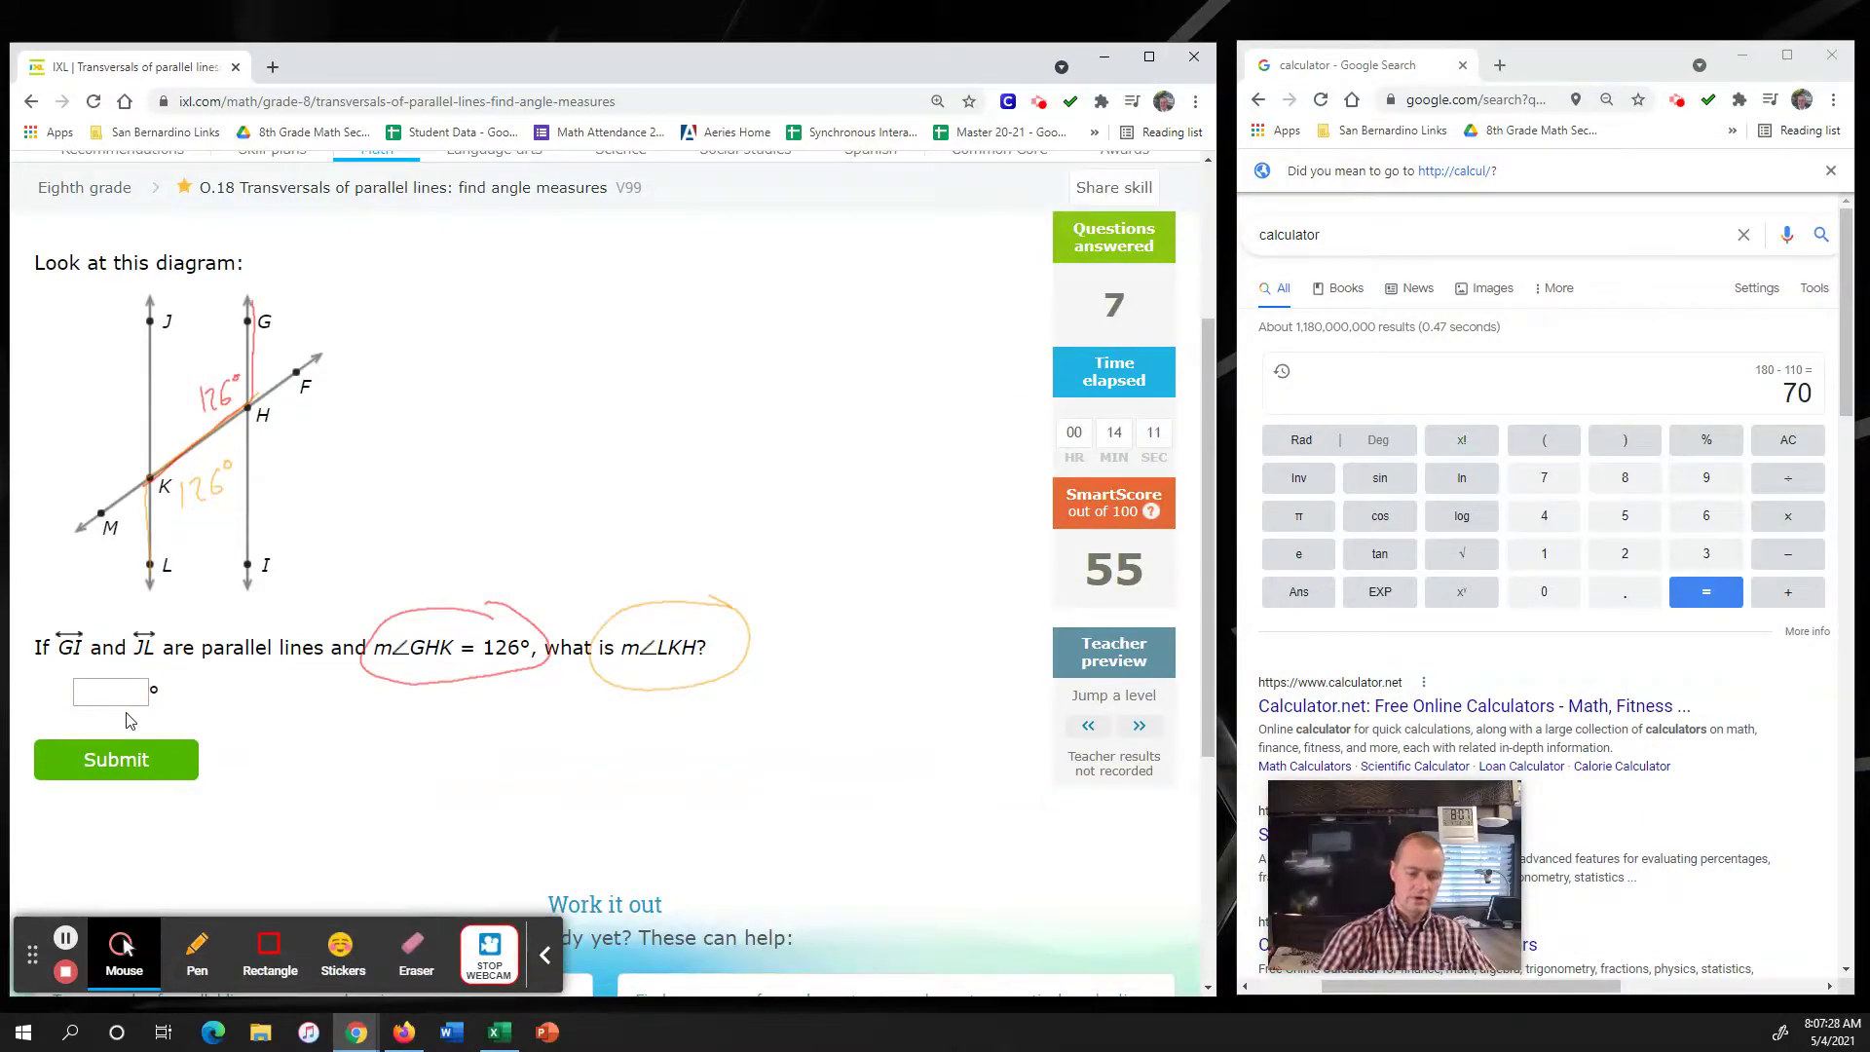
{"action": "scroll", "coordinate": [127, 720], "scroll_direction": "up", "scroll_amount": 1}
{"action": "left_click", "coordinate": [117, 786]}
{"action": "type", "text": "126"}
{"action": "key", "text": "Return"}
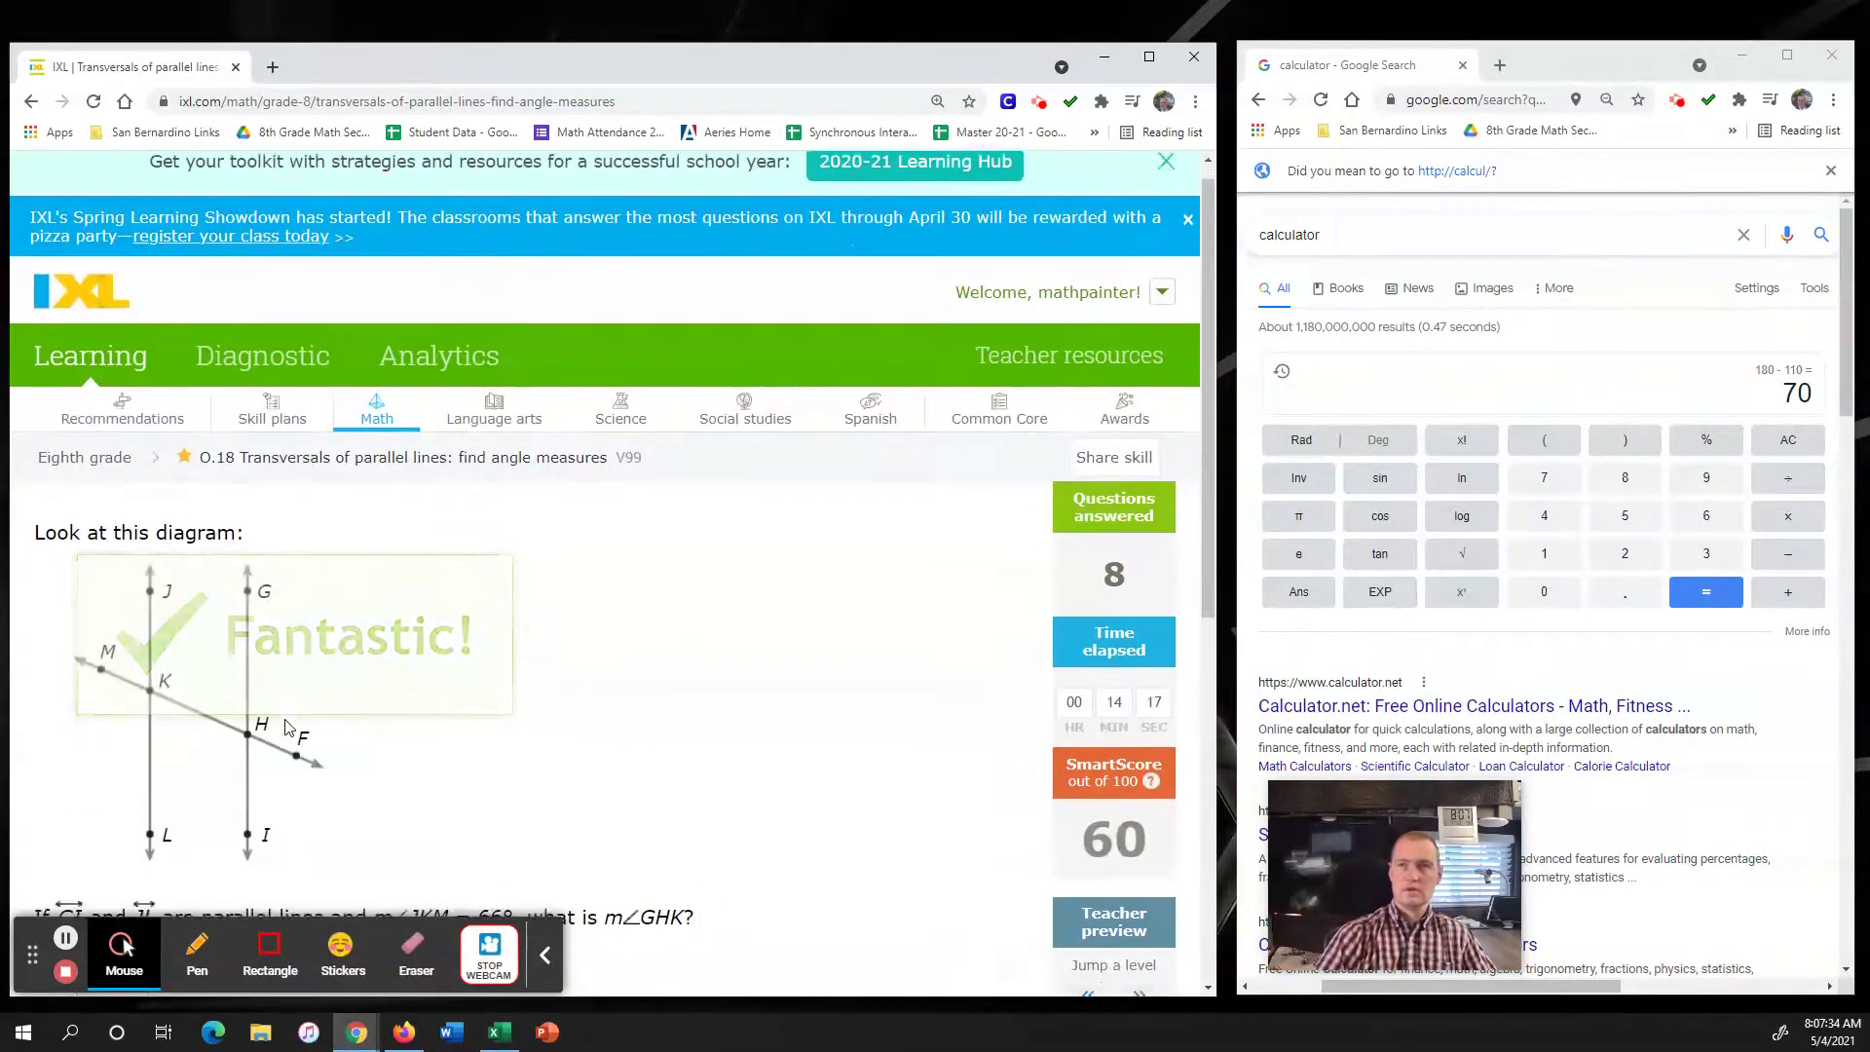
- With the red pen, circle the given m∠JKM = 66°, trace angle JKM on the diagram, and label it 66°
{"action": "left_click", "coordinate": [197, 949]}
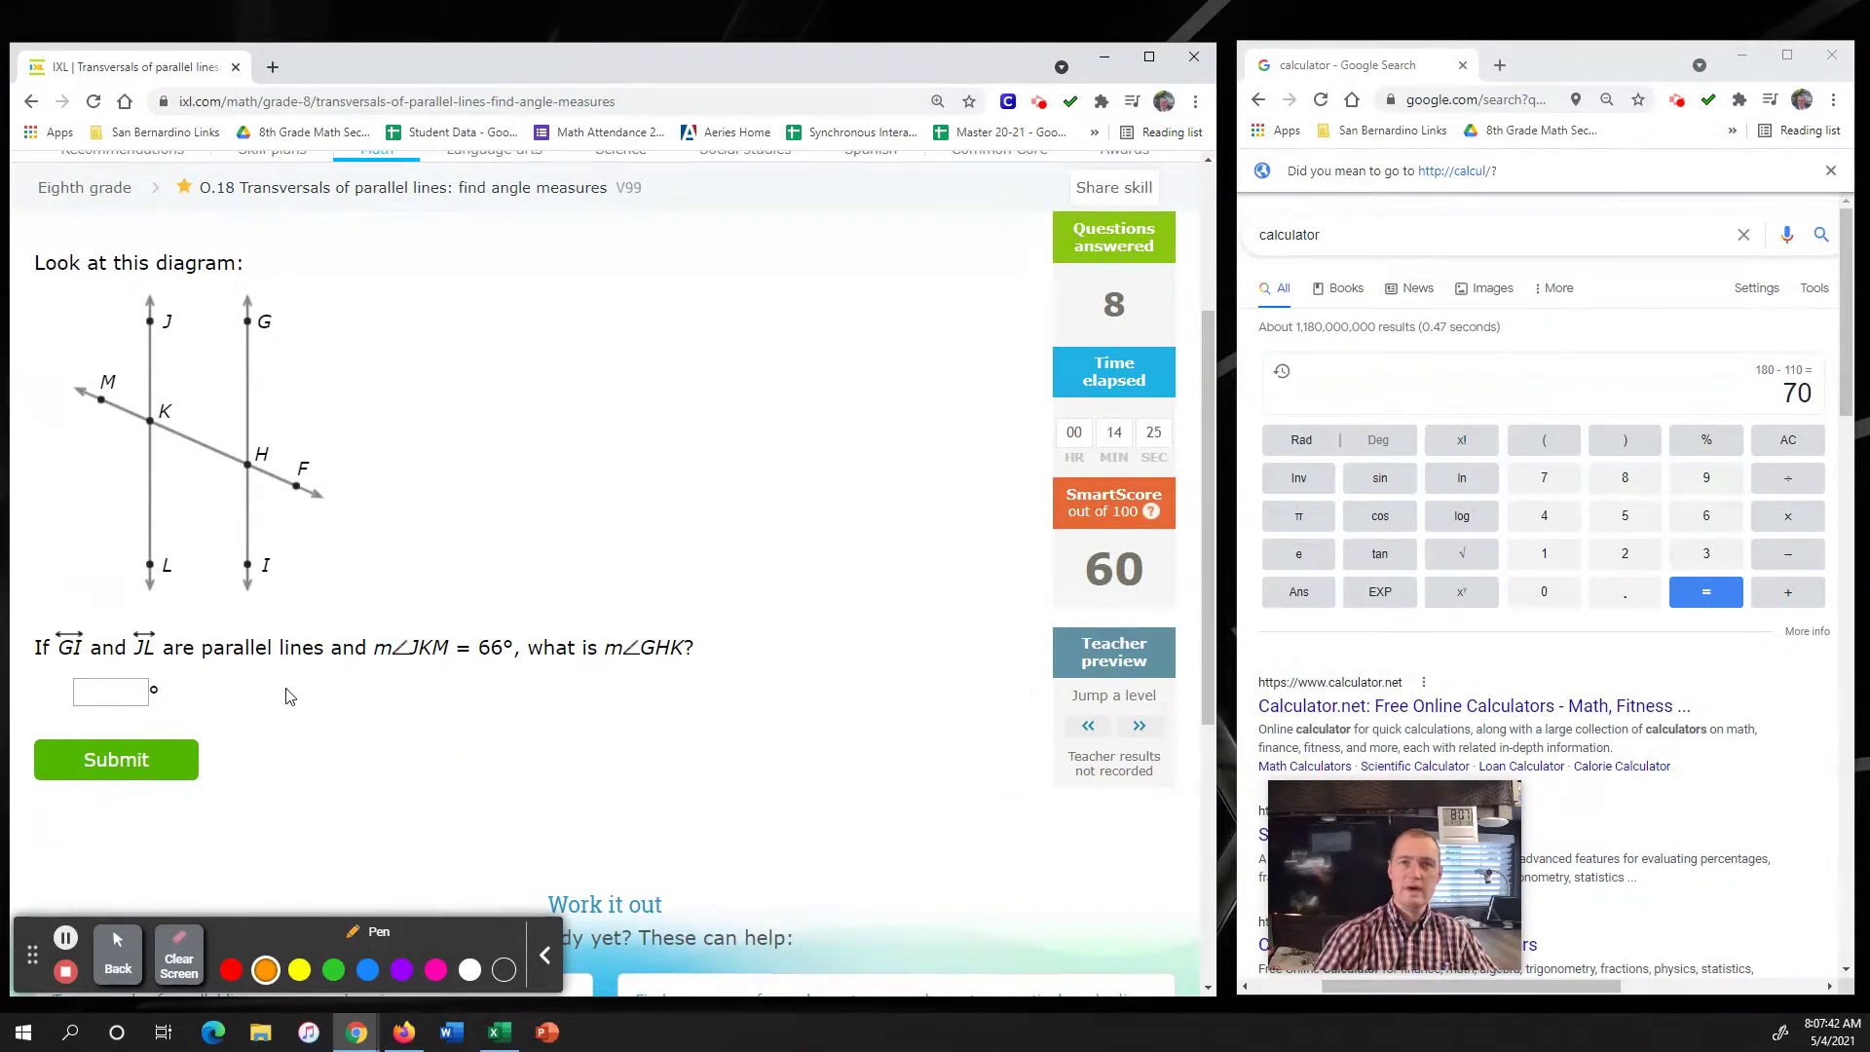
{"action": "left_click", "coordinate": [230, 969]}
{"action": "mouse_move", "coordinate": [513, 620]}
{"action": "left_mouse_down"}
{"action": "mouse_move", "coordinate": [357, 638]}
{"action": "mouse_move", "coordinate": [417, 694]}
{"action": "mouse_move", "coordinate": [495, 680]}
{"action": "mouse_move", "coordinate": [492, 605]}
{"action": "left_mouse_up"}
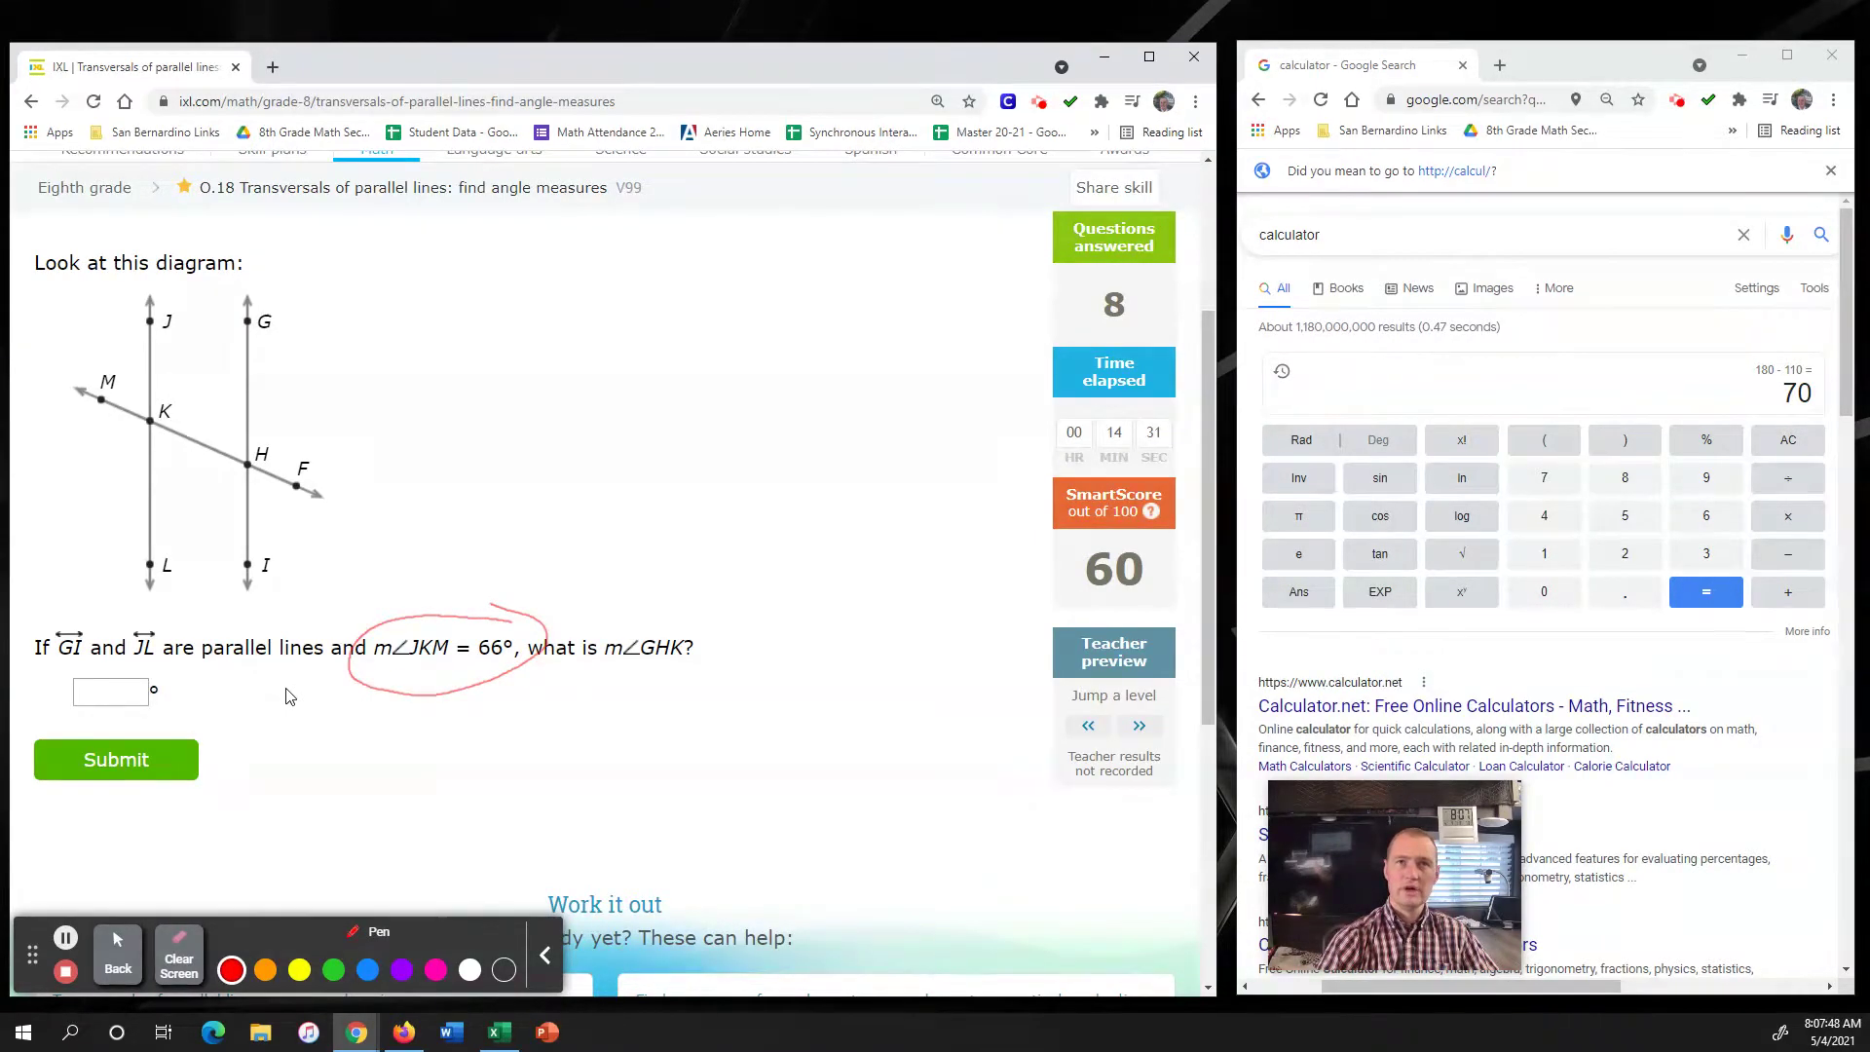
{"action": "mouse_move", "coordinate": [152, 317]}
{"action": "left_mouse_down"}
{"action": "mouse_move", "coordinate": [162, 389]}
{"action": "mouse_move", "coordinate": [126, 413]}
{"action": "mouse_move", "coordinate": [68, 378]}
{"action": "mouse_move", "coordinate": [126, 373]}
{"action": "left_mouse_up"}
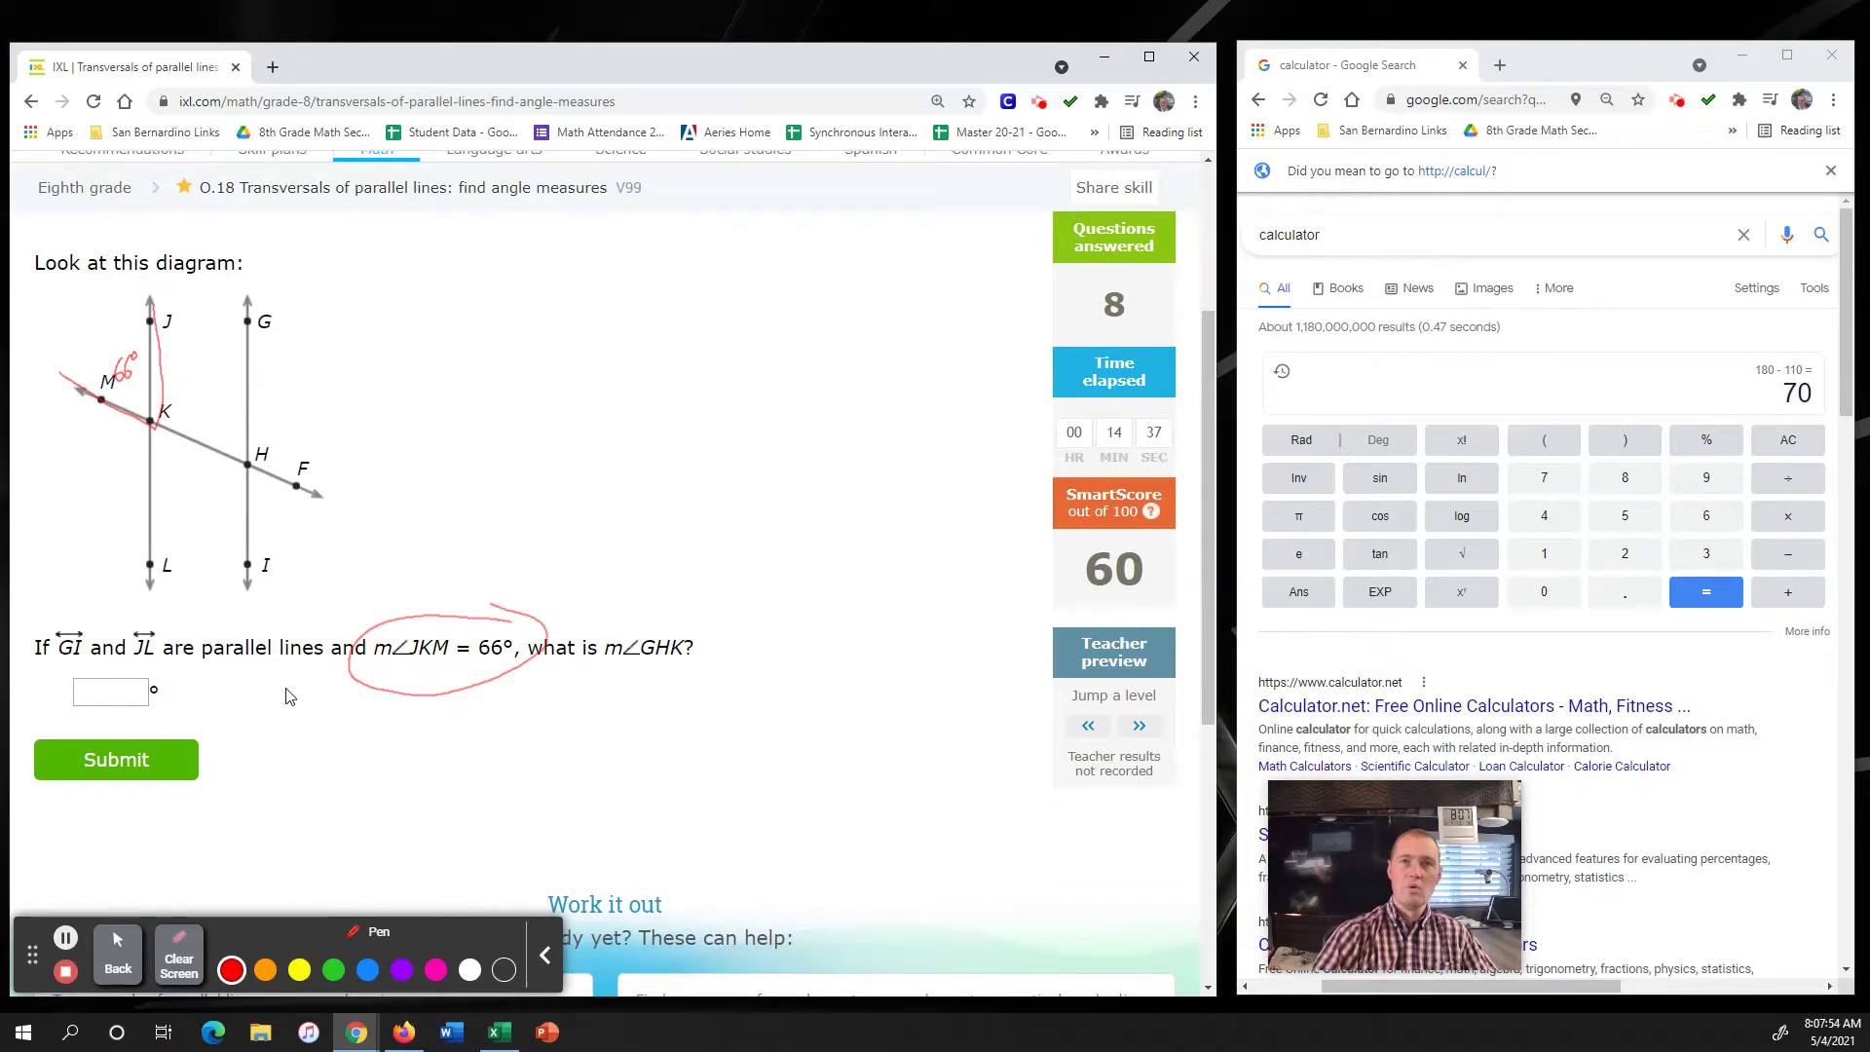
- Trace the unknown angle GHK on the diagram in orange and label it 66°
{"action": "left_click", "coordinate": [265, 969]}
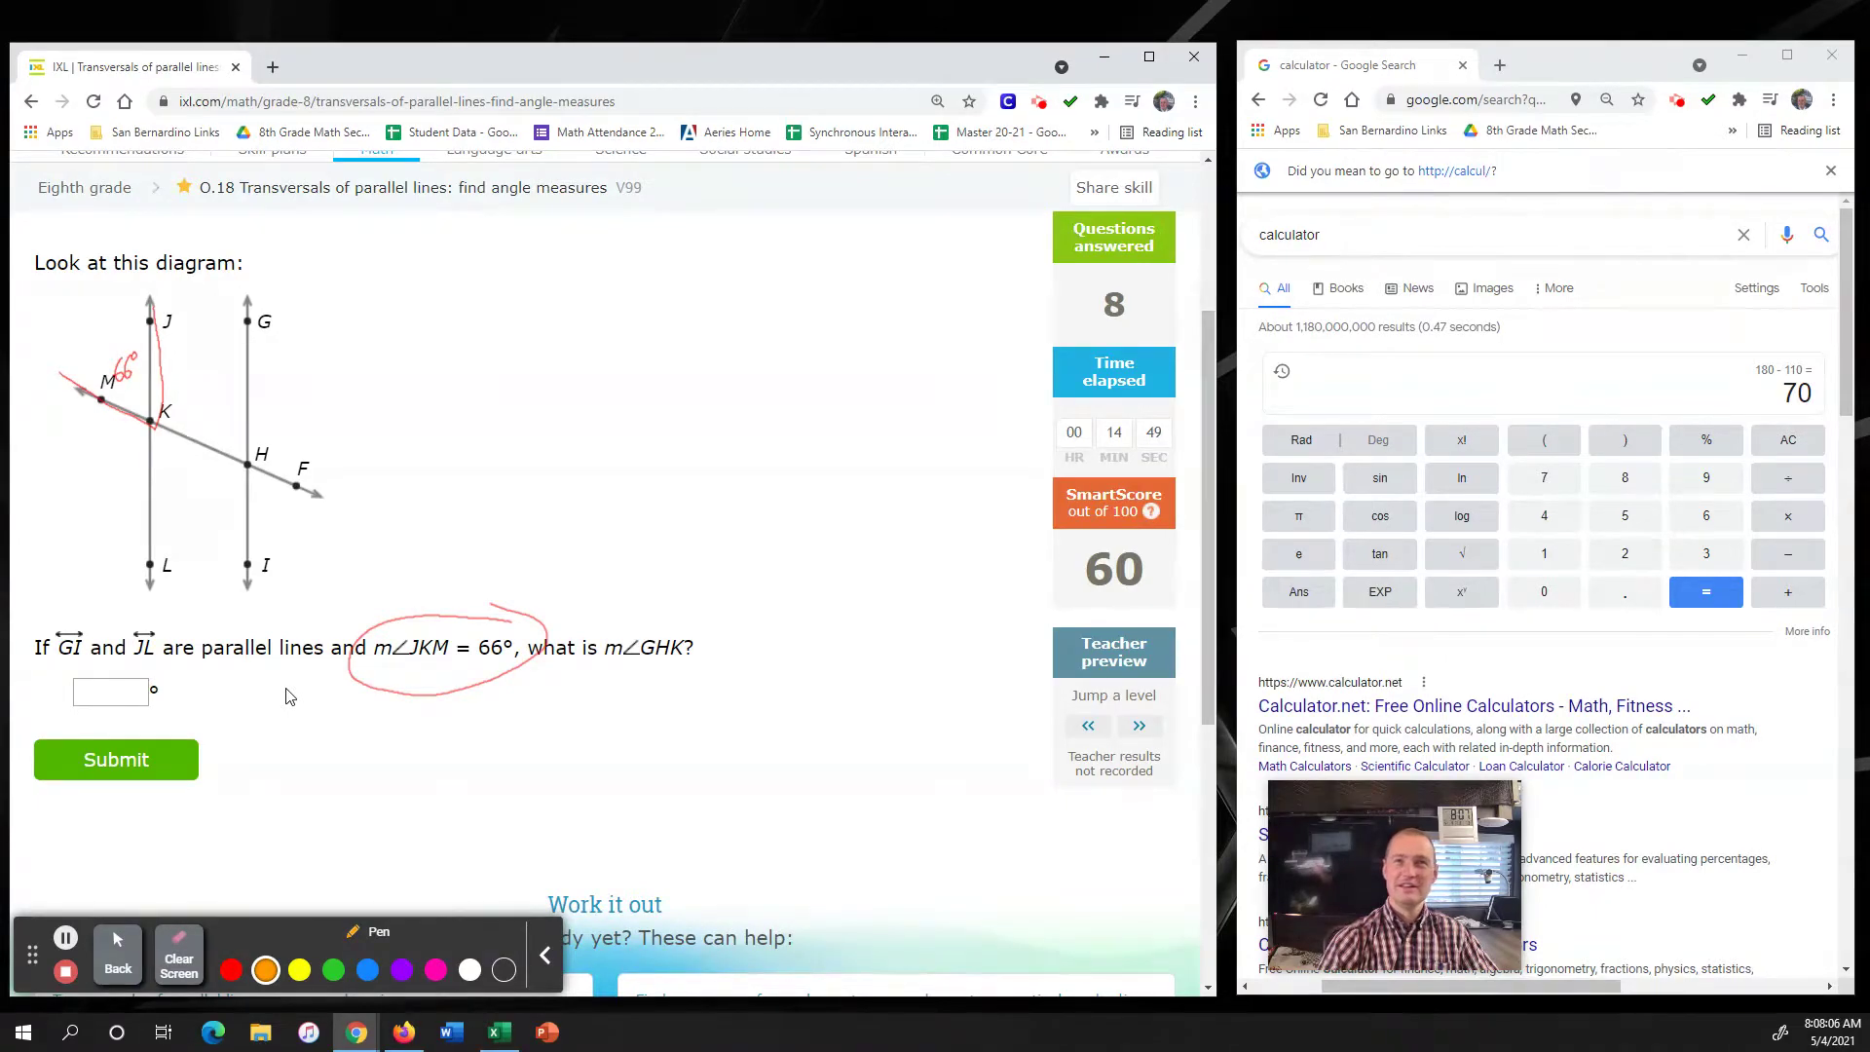
{"action": "mouse_move", "coordinate": [257, 327]}
{"action": "left_mouse_down"}
{"action": "mouse_move", "coordinate": [254, 454]}
{"action": "mouse_move", "coordinate": [158, 427]}
{"action": "mouse_move", "coordinate": [227, 433]}
{"action": "left_mouse_up"}
{"action": "left_click_drag", "start_coordinate": [236, 405], "coordinate": [237, 407]}
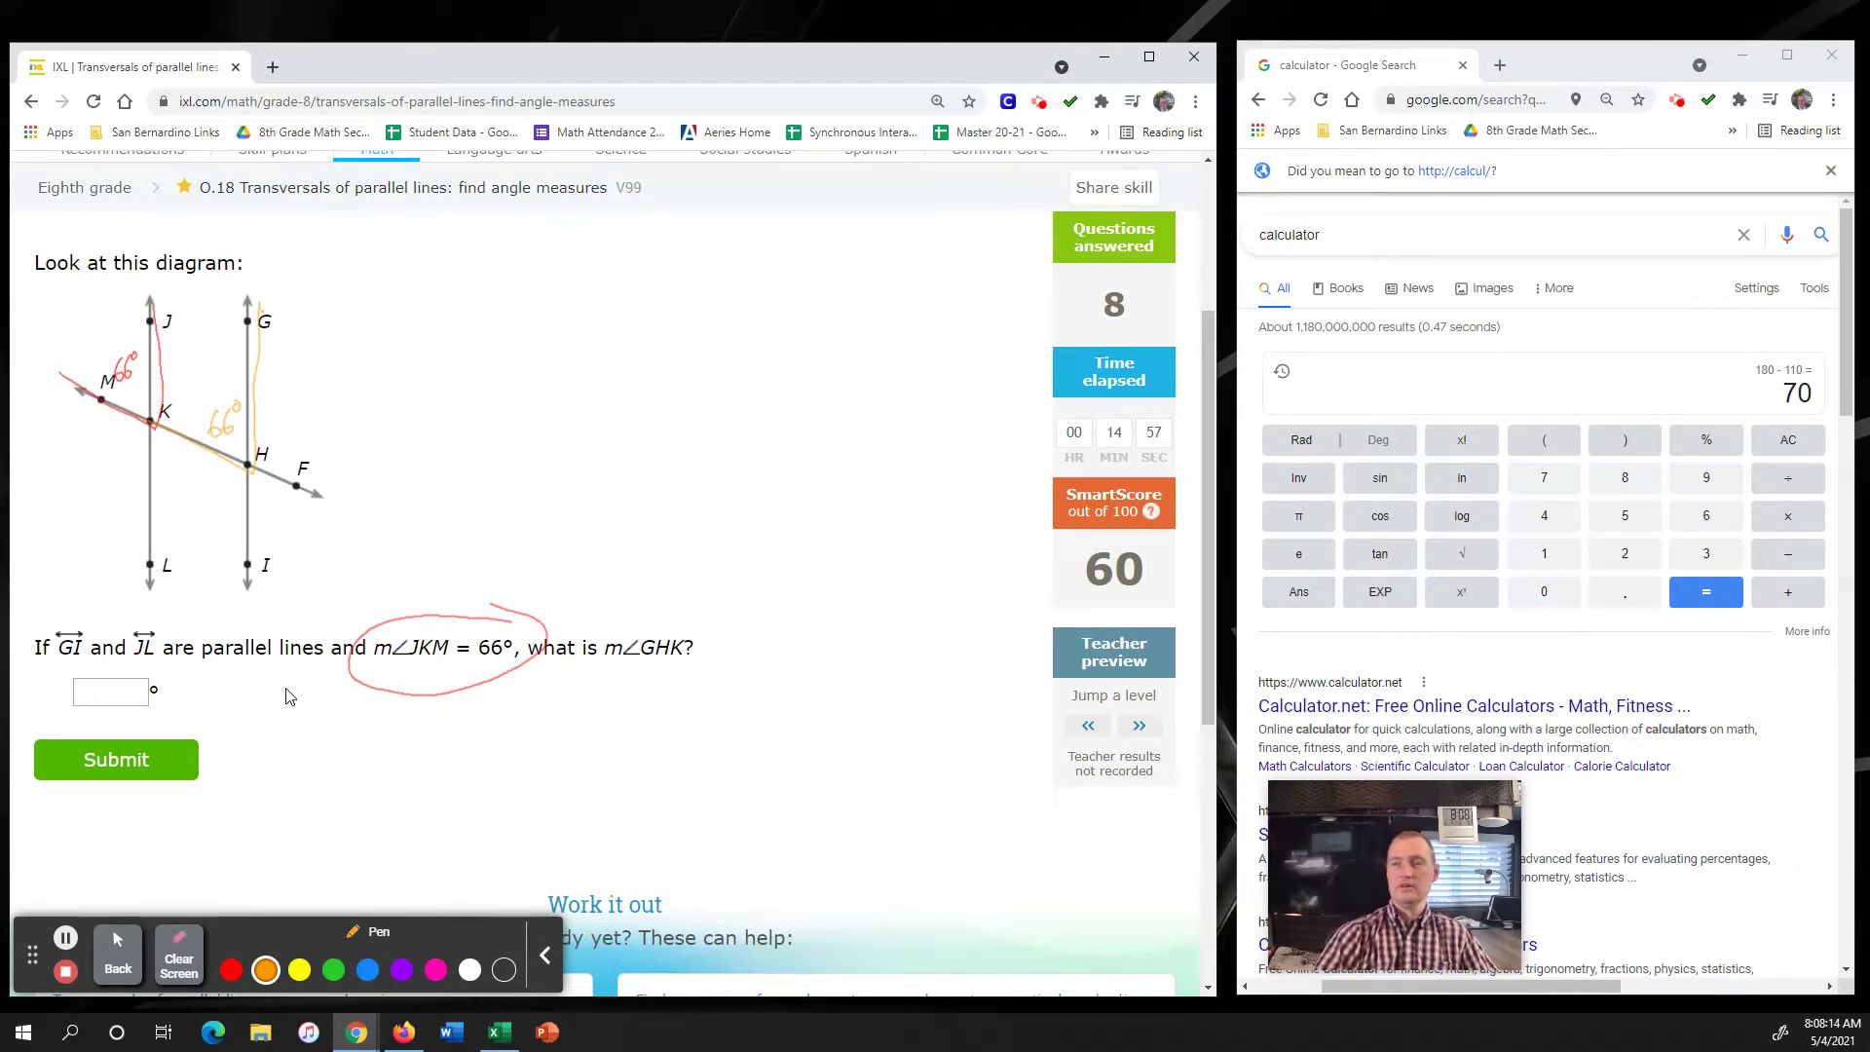
- Switch from drawing back to the mouse and submit 66 as the answer for m∠GHK
{"action": "left_click", "coordinate": [118, 947]}
{"action": "left_click", "coordinate": [109, 700]}
{"action": "type", "text": "66"}
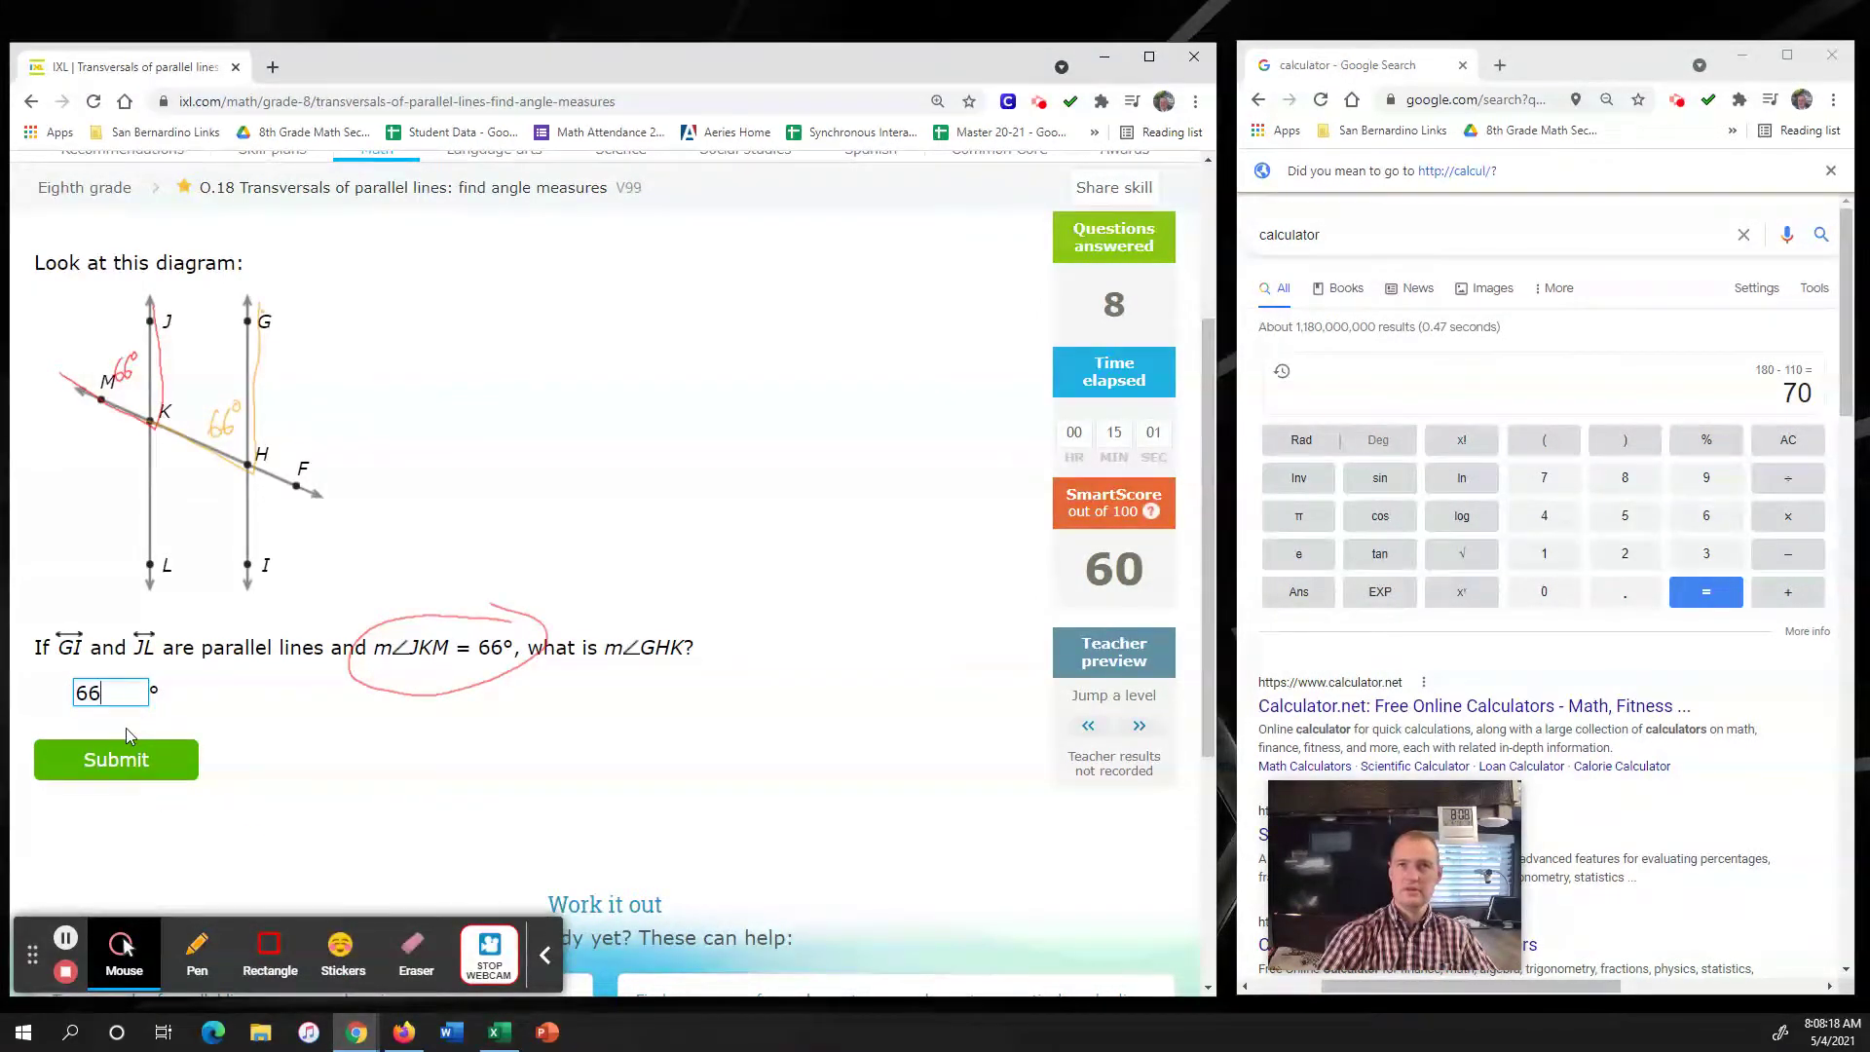
{"action": "key", "text": "Return"}
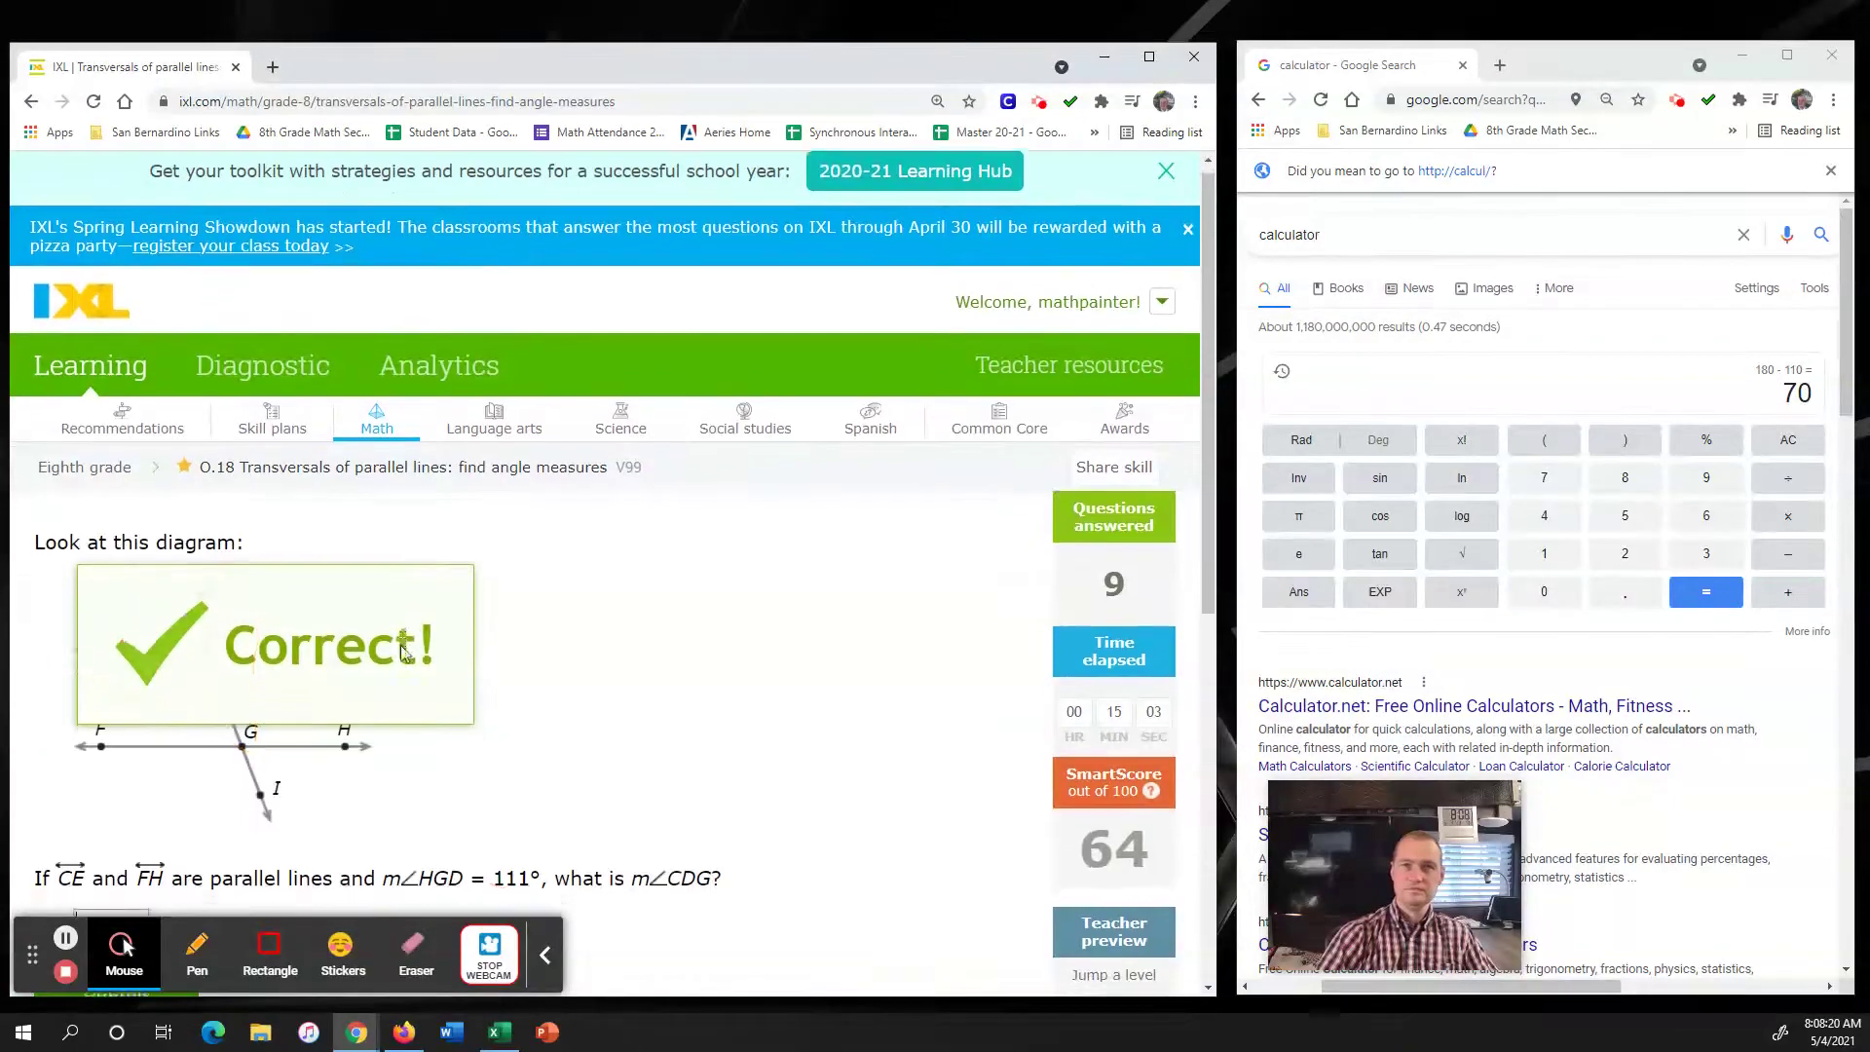
- With the red pen, trace angle HGD on the diagram, label it 111°, and circle the given m∠HGD = 111°
{"action": "left_click", "coordinate": [190, 965]}
{"action": "left_click", "coordinate": [231, 968]}
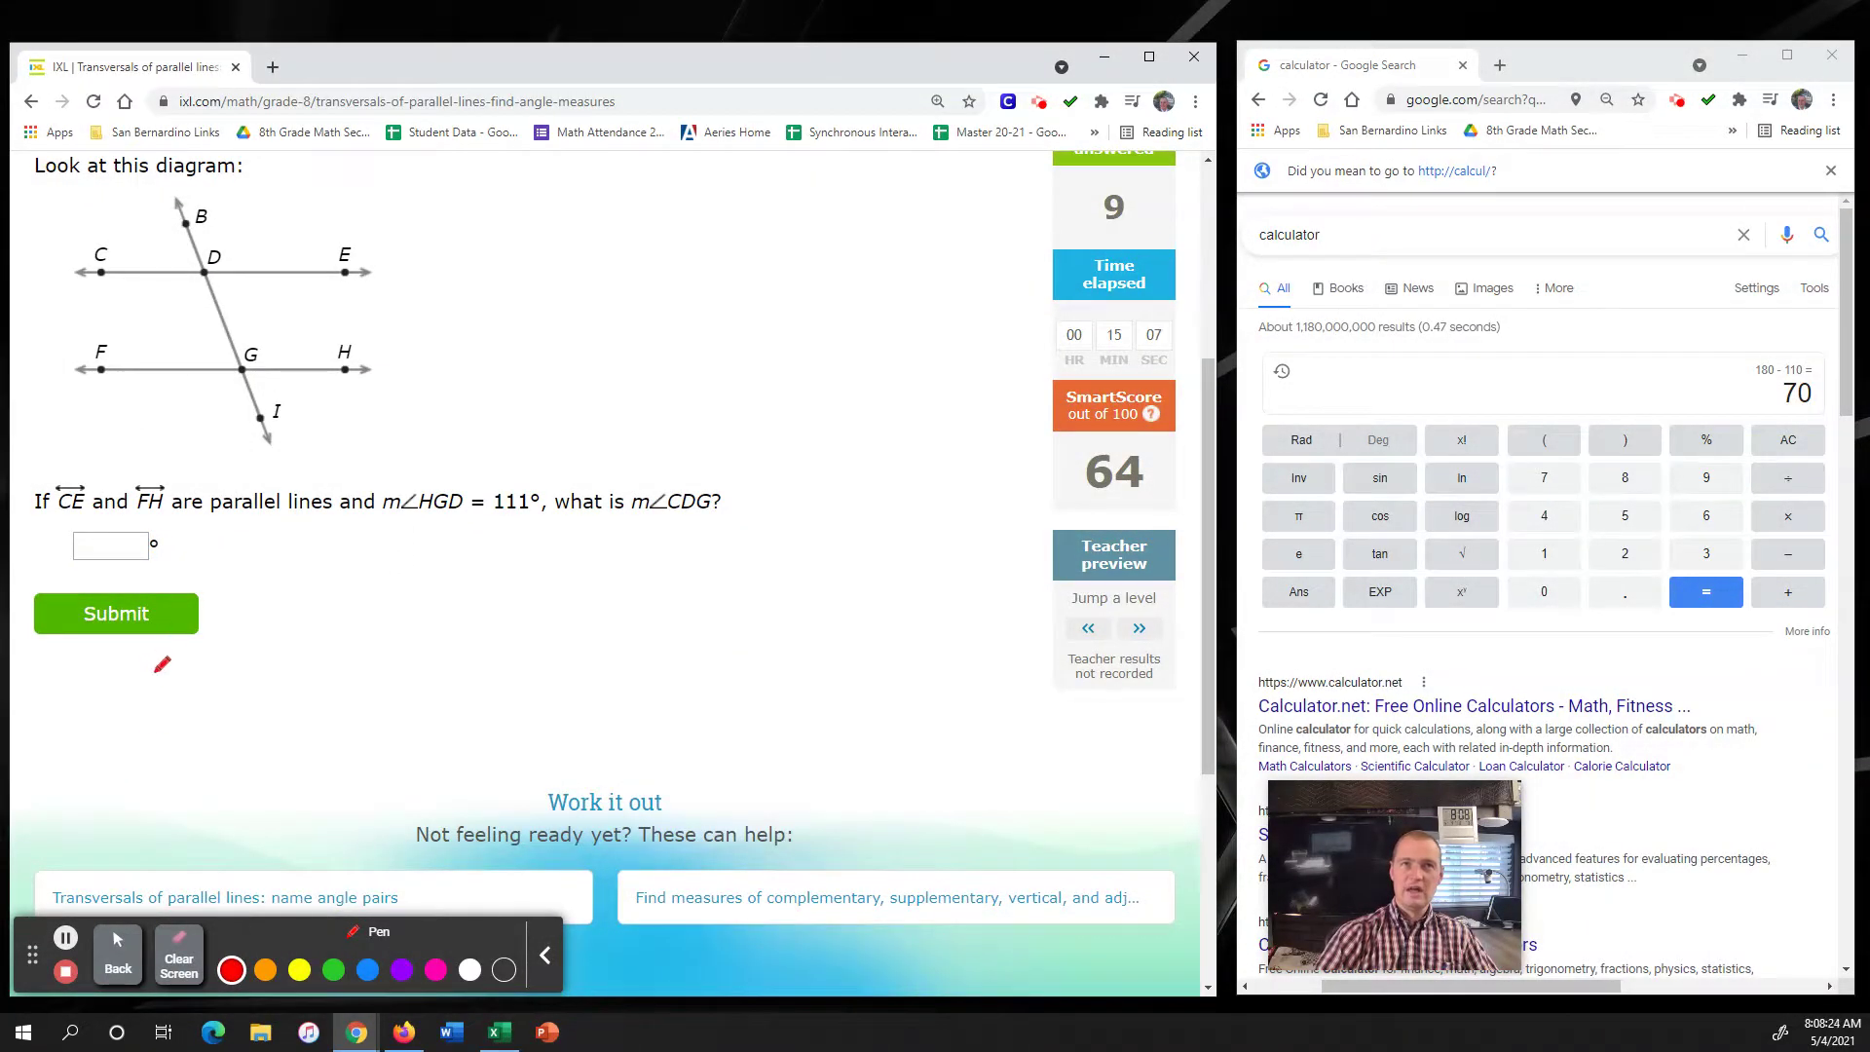
{"action": "scroll", "coordinate": [187, 719], "scroll_direction": "up", "scroll_amount": 1}
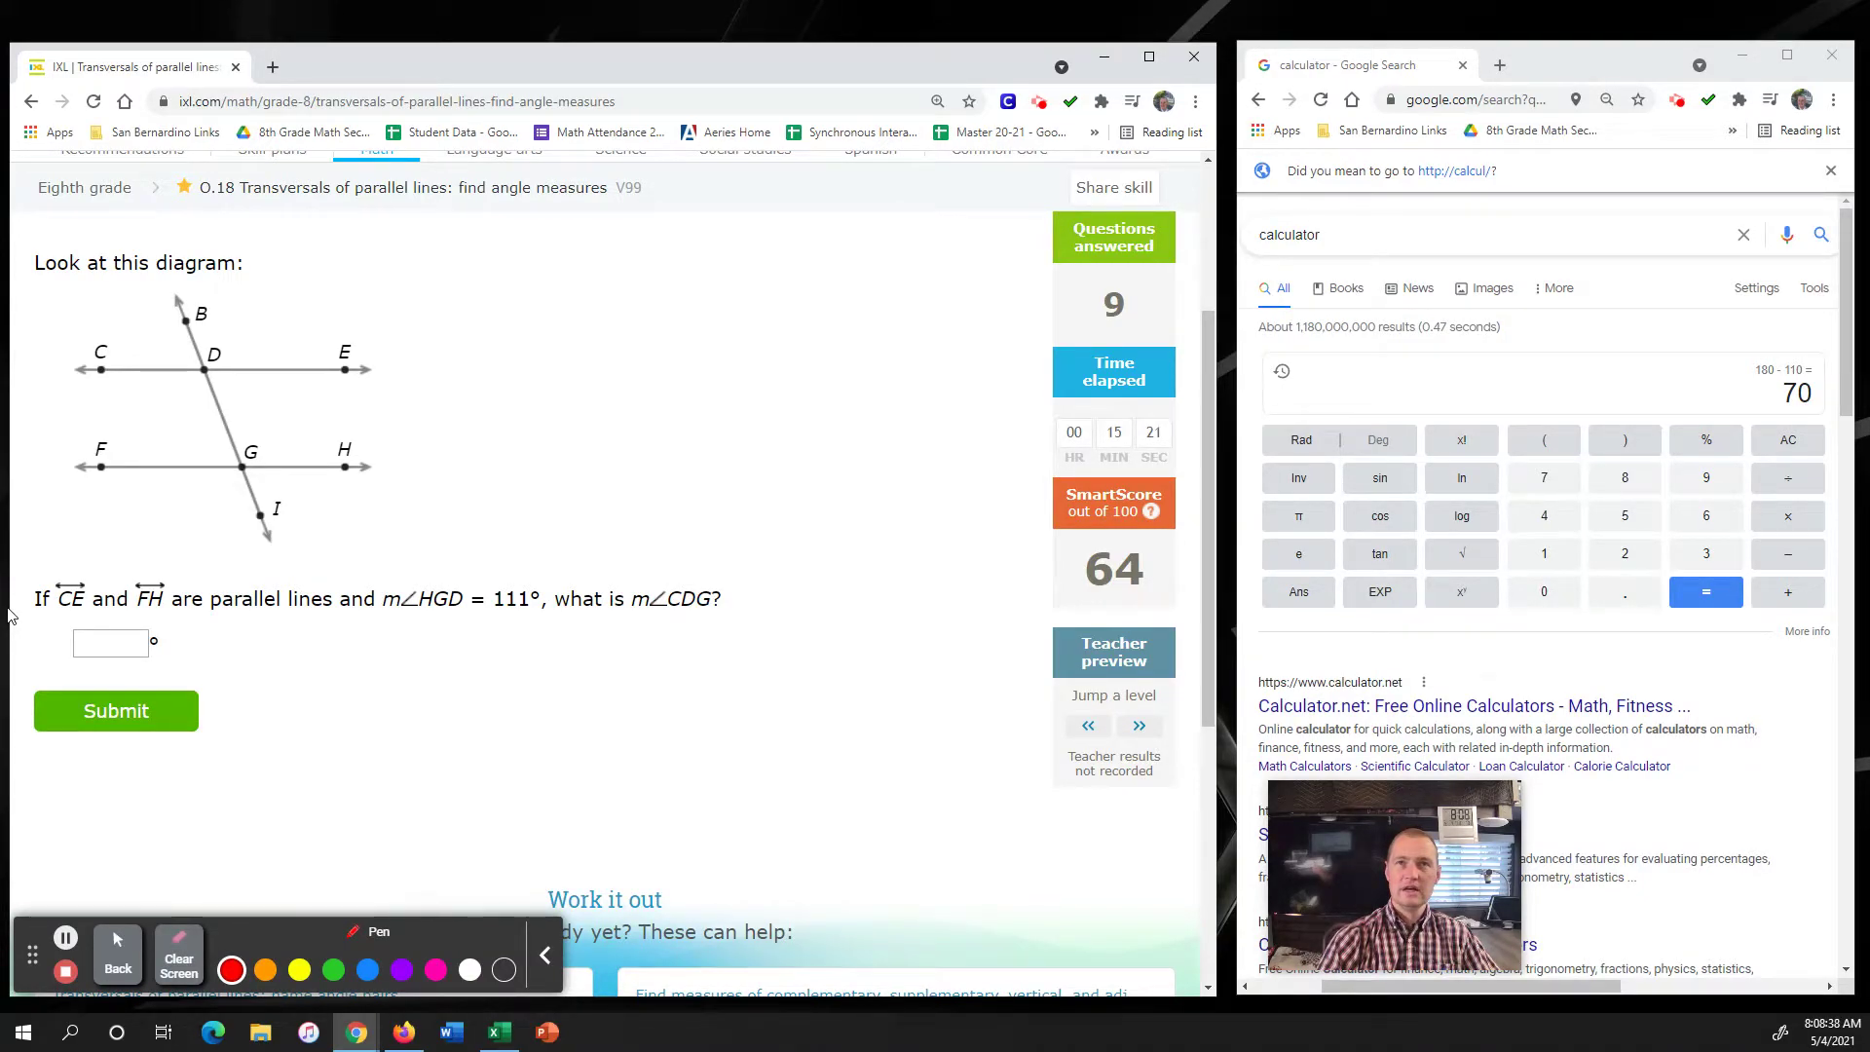
{"action": "mouse_move", "coordinate": [353, 457]}
{"action": "left_mouse_down"}
{"action": "mouse_move", "coordinate": [277, 467]}
{"action": "mouse_move", "coordinate": [232, 441]}
{"action": "mouse_move", "coordinate": [206, 376]}
{"action": "left_mouse_up"}
{"action": "mouse_move", "coordinate": [269, 428]}
{"action": "left_mouse_down"}
{"action": "mouse_move", "coordinate": [266, 450]}
{"action": "mouse_move", "coordinate": [304, 422]}
{"action": "left_mouse_up"}
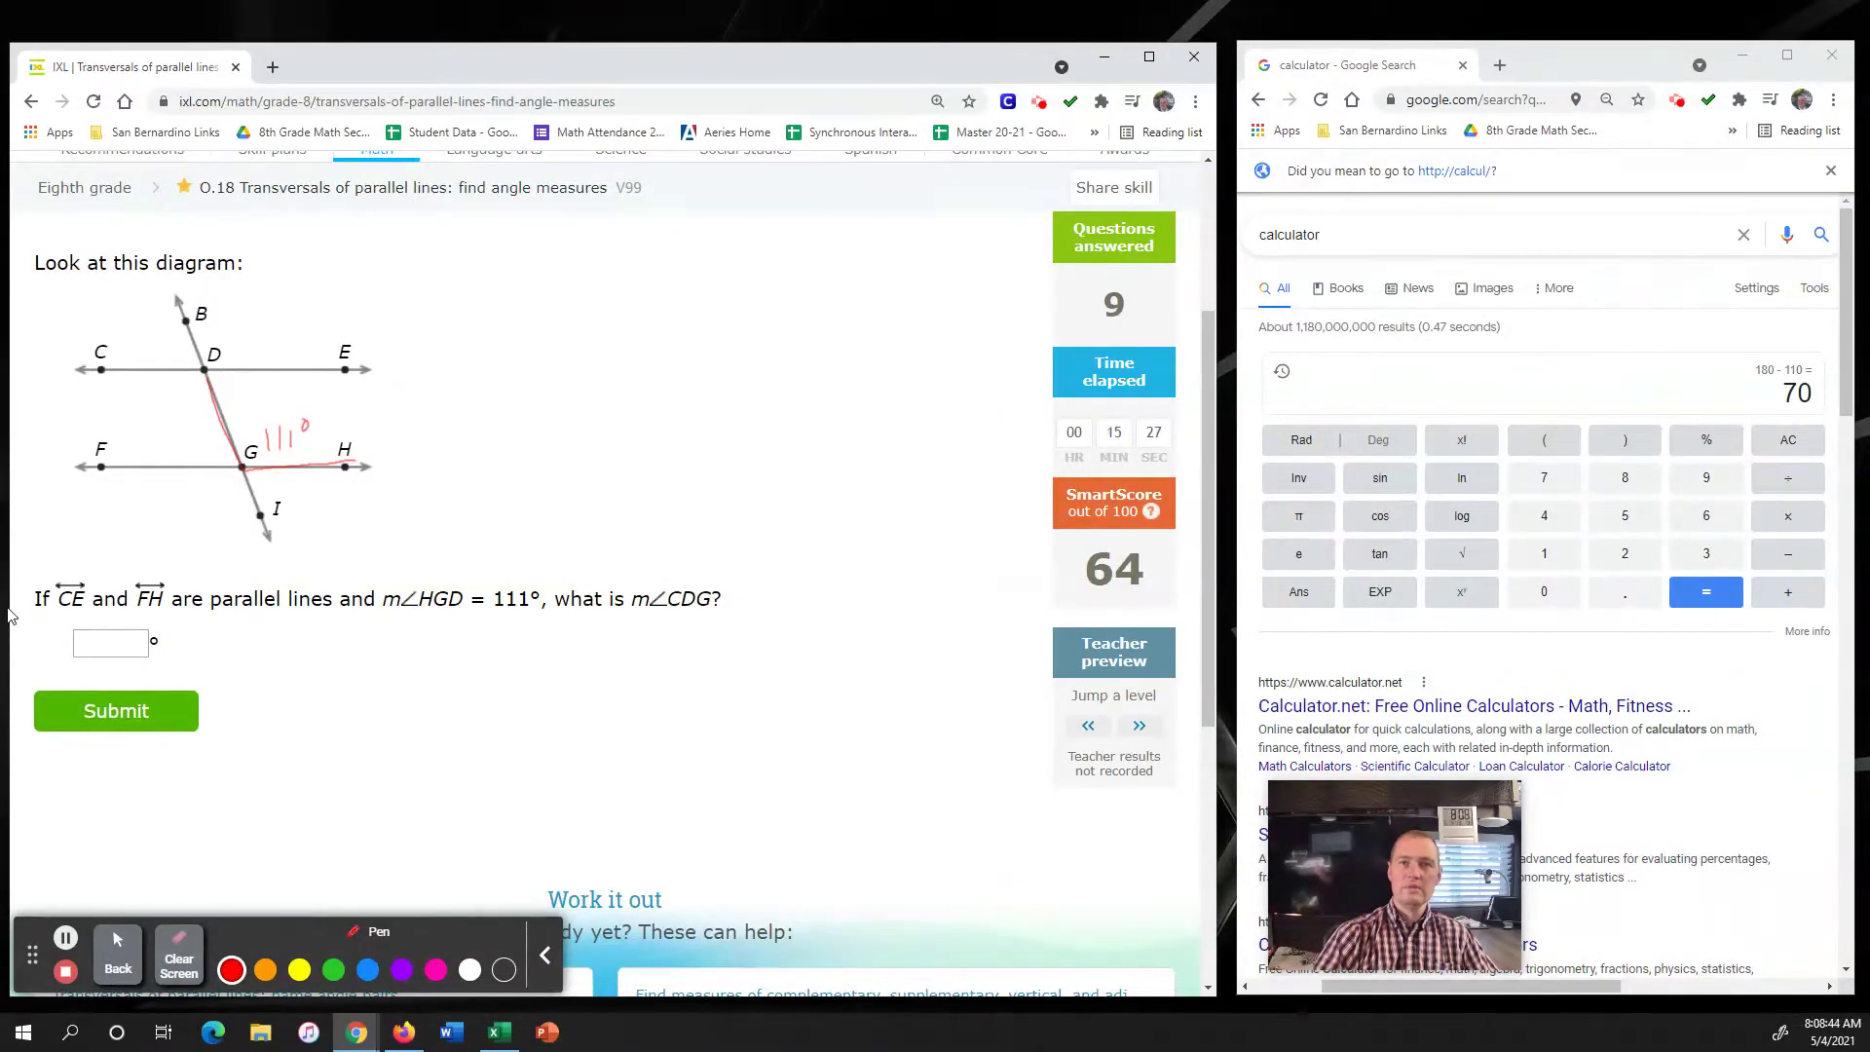
{"action": "mouse_move", "coordinate": [509, 563]}
{"action": "left_mouse_down"}
{"action": "mouse_move", "coordinate": [368, 599]}
{"action": "mouse_move", "coordinate": [546, 609]}
{"action": "mouse_move", "coordinate": [502, 563]}
{"action": "left_mouse_up"}
- In orange, circle the unknown m∠CDG, trace angle CDG on the diagram, and label it 111°
{"action": "left_click", "coordinate": [264, 969]}
{"action": "mouse_move", "coordinate": [726, 561]}
{"action": "left_mouse_down"}
{"action": "mouse_move", "coordinate": [653, 569]}
{"action": "mouse_move", "coordinate": [616, 628]}
{"action": "mouse_move", "coordinate": [765, 590]}
{"action": "mouse_move", "coordinate": [732, 561]}
{"action": "left_mouse_up"}
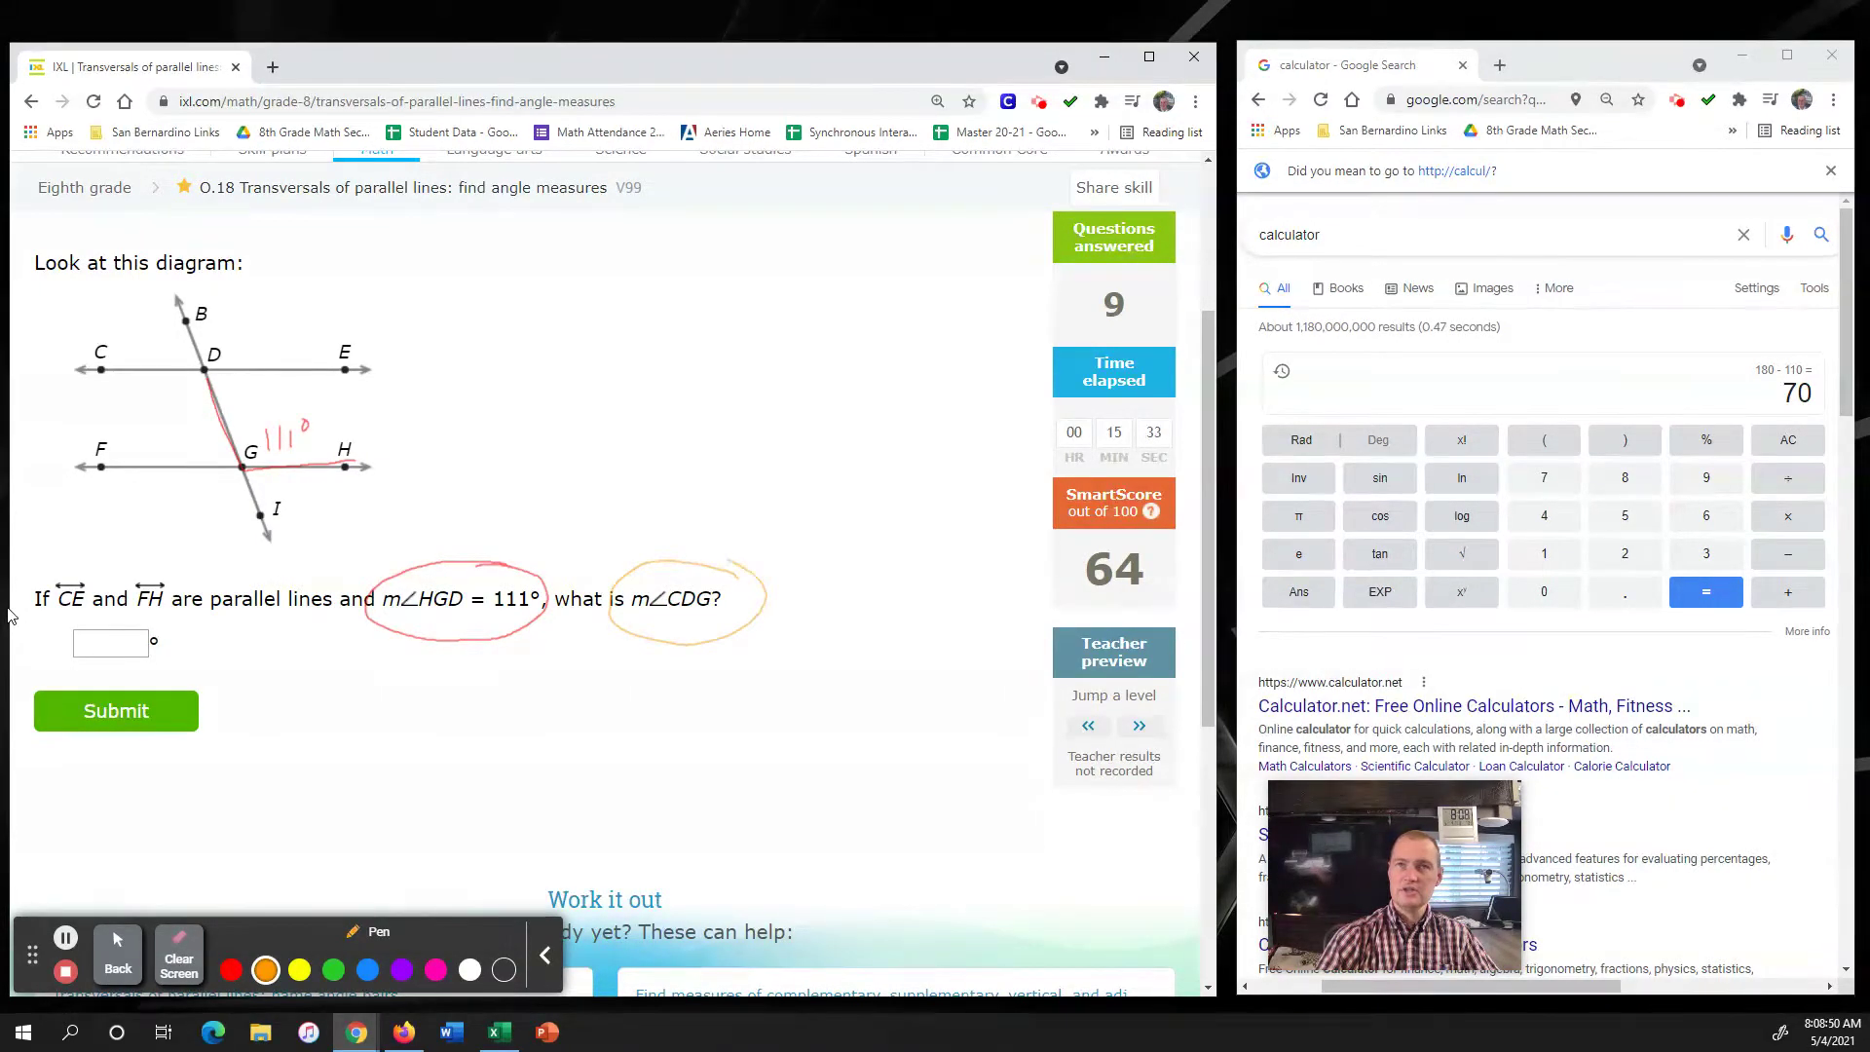
{"action": "left_click_drag", "start_coordinate": [94, 363], "coordinate": [200, 360]}
{"action": "left_click_drag", "start_coordinate": [233, 463], "coordinate": [190, 374]}
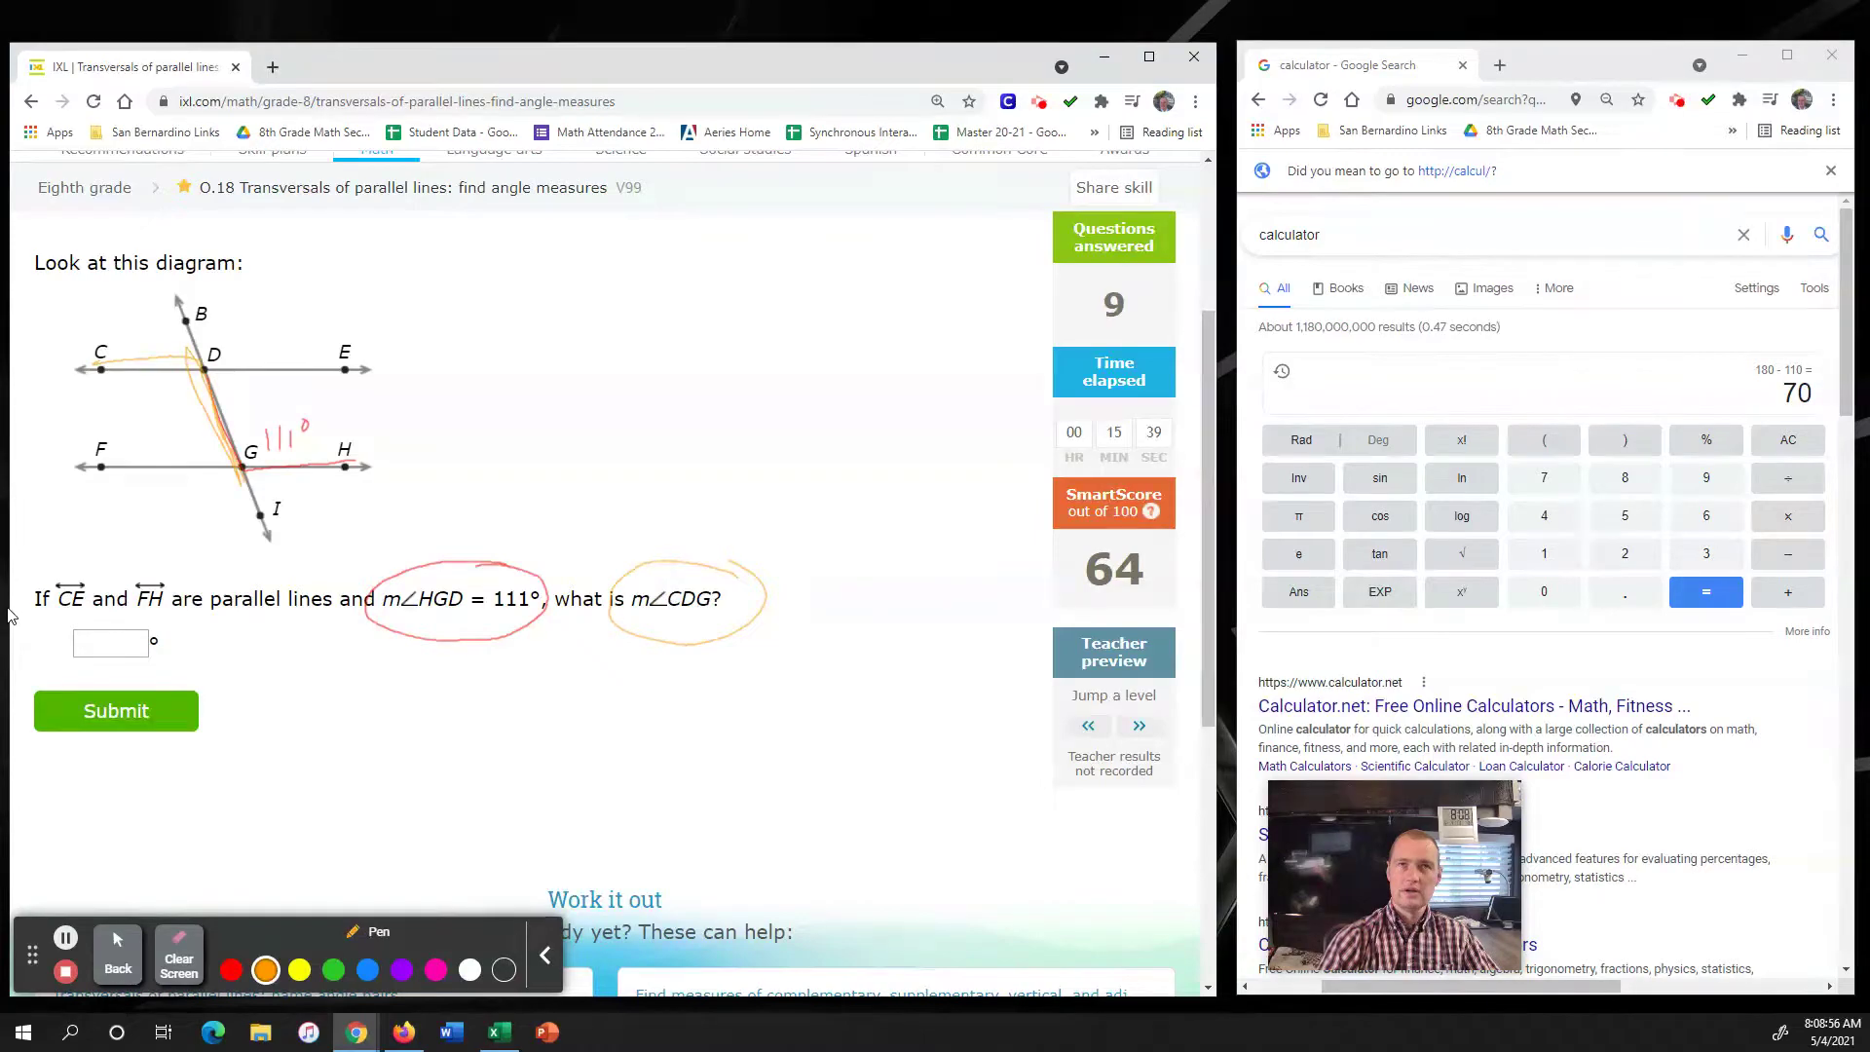
{"action": "left_click_drag", "start_coordinate": [163, 389], "coordinate": [162, 417]}
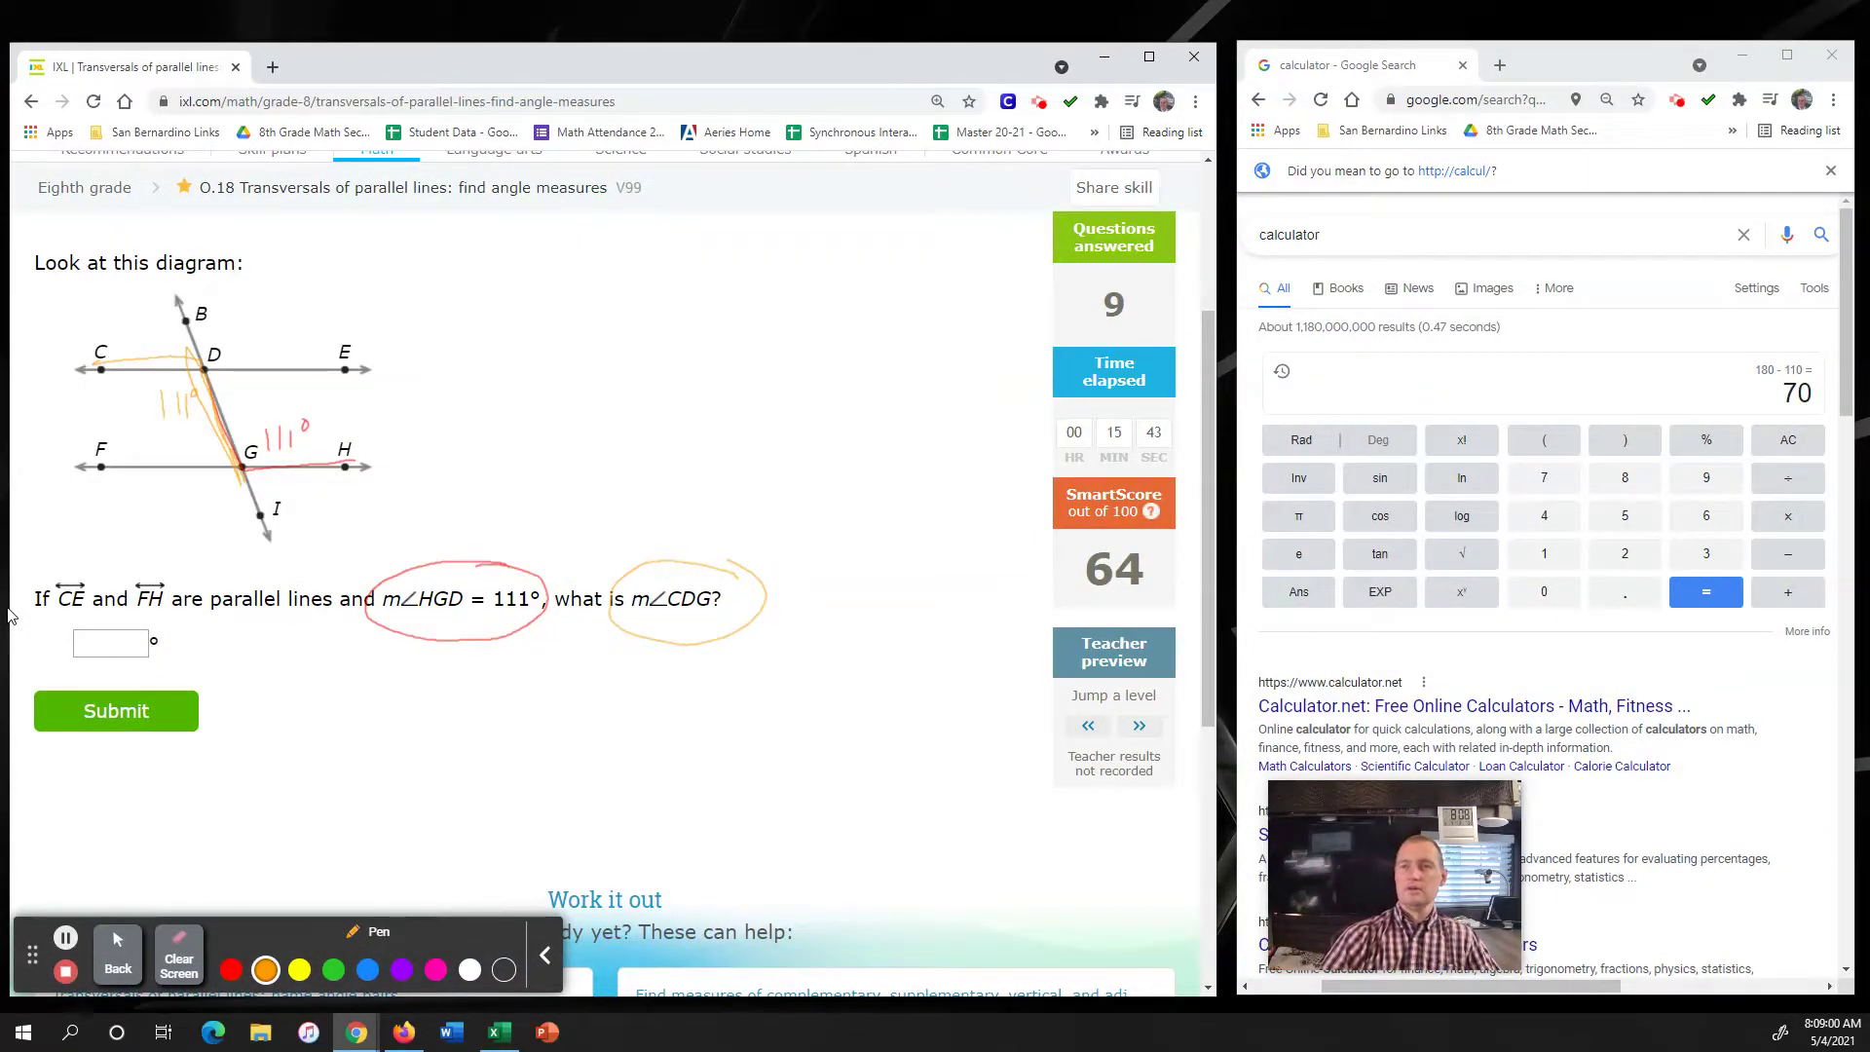
- Switch from drawing back to the mouse and submit 111 as the answer for m∠CDG
{"action": "left_click", "coordinate": [118, 949]}
{"action": "left_click", "coordinate": [103, 649]}
{"action": "type", "text": "111"}
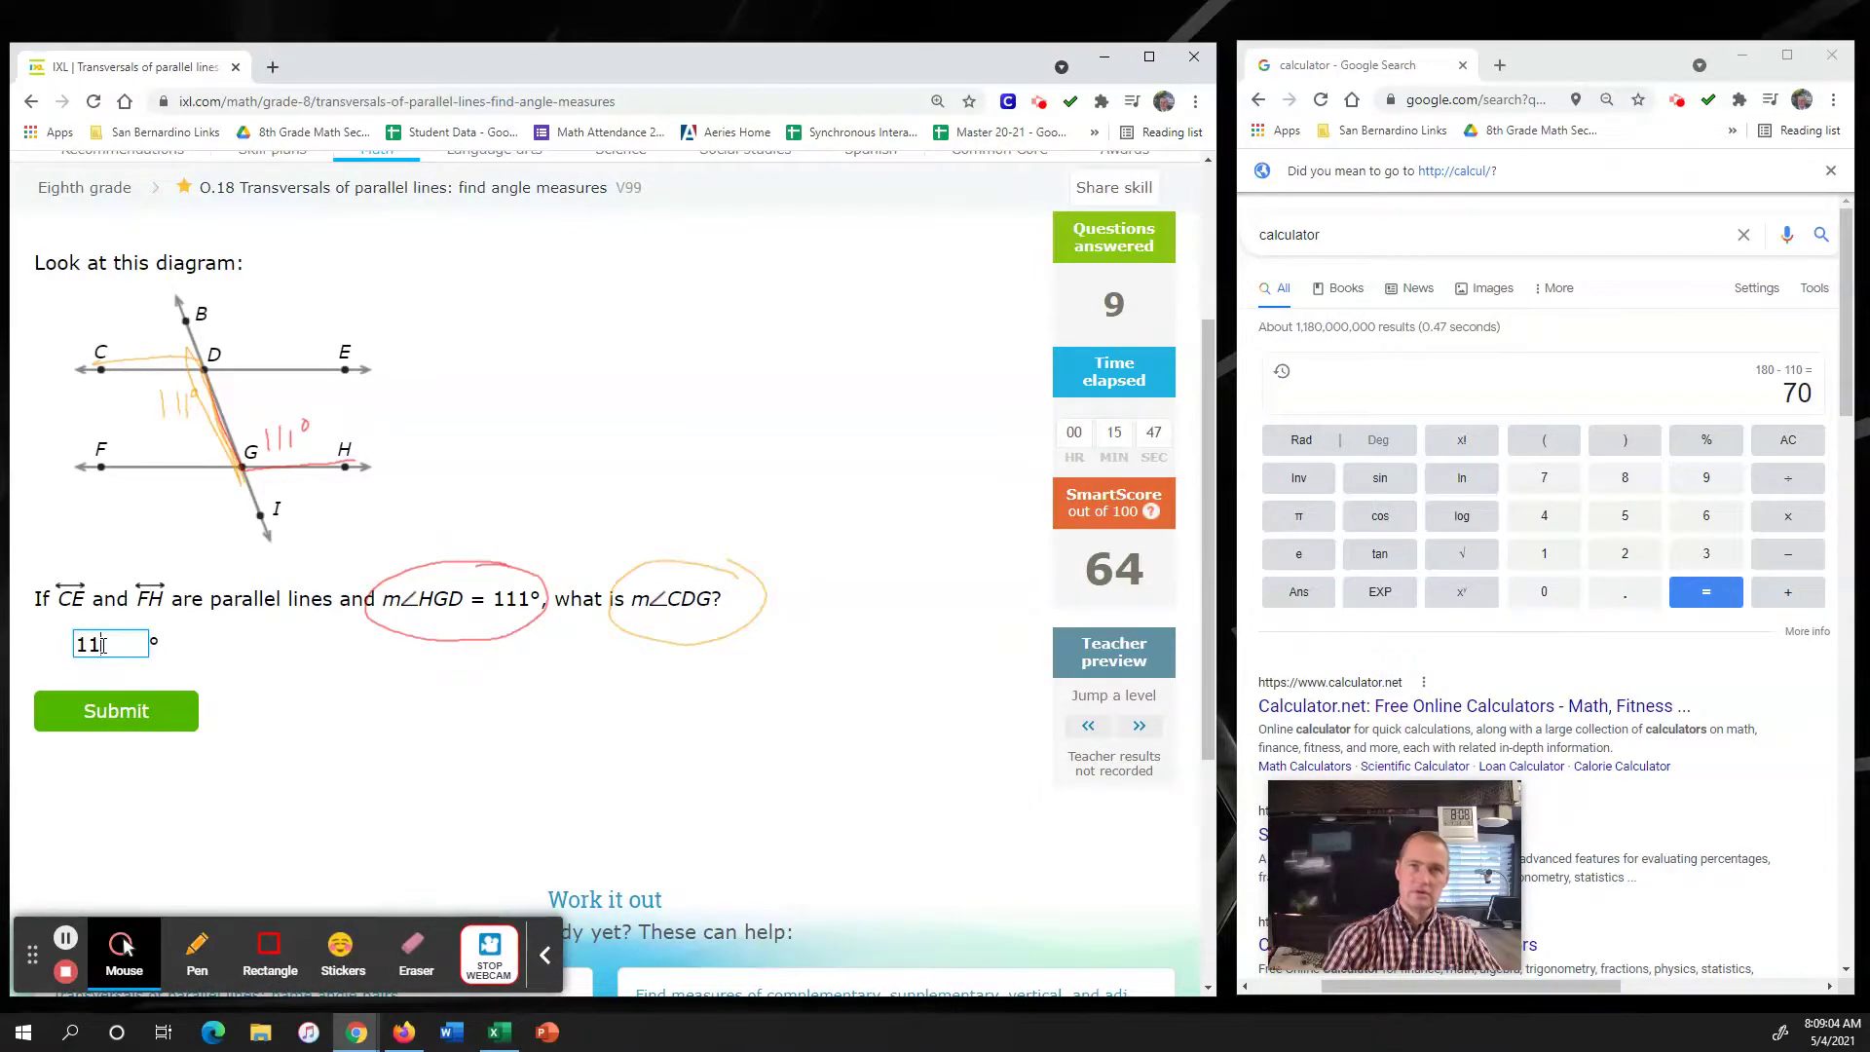
{"action": "left_click", "coordinate": [148, 699]}
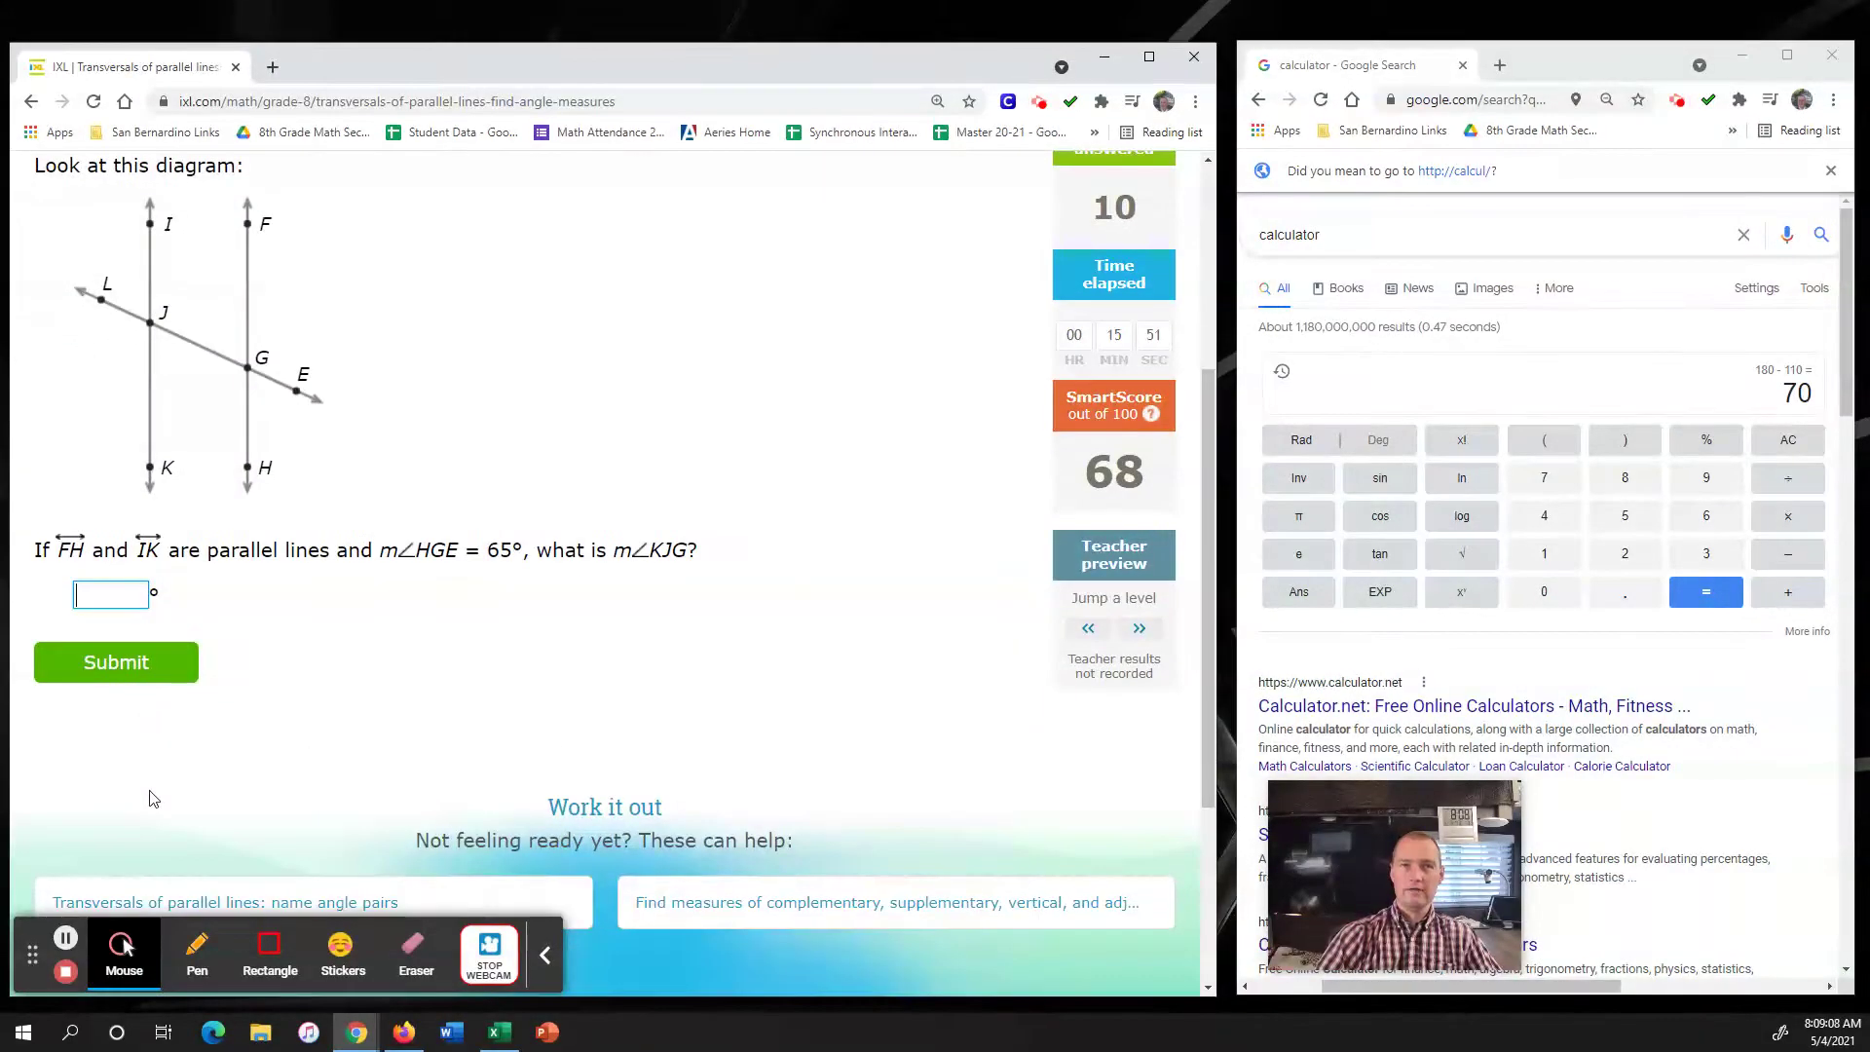
- With the red pen, circle the given m∠HGE = 65°, trace angle HGE on the diagram, and label it 65°
{"action": "left_click", "coordinate": [197, 950]}
{"action": "left_click", "coordinate": [232, 970]}
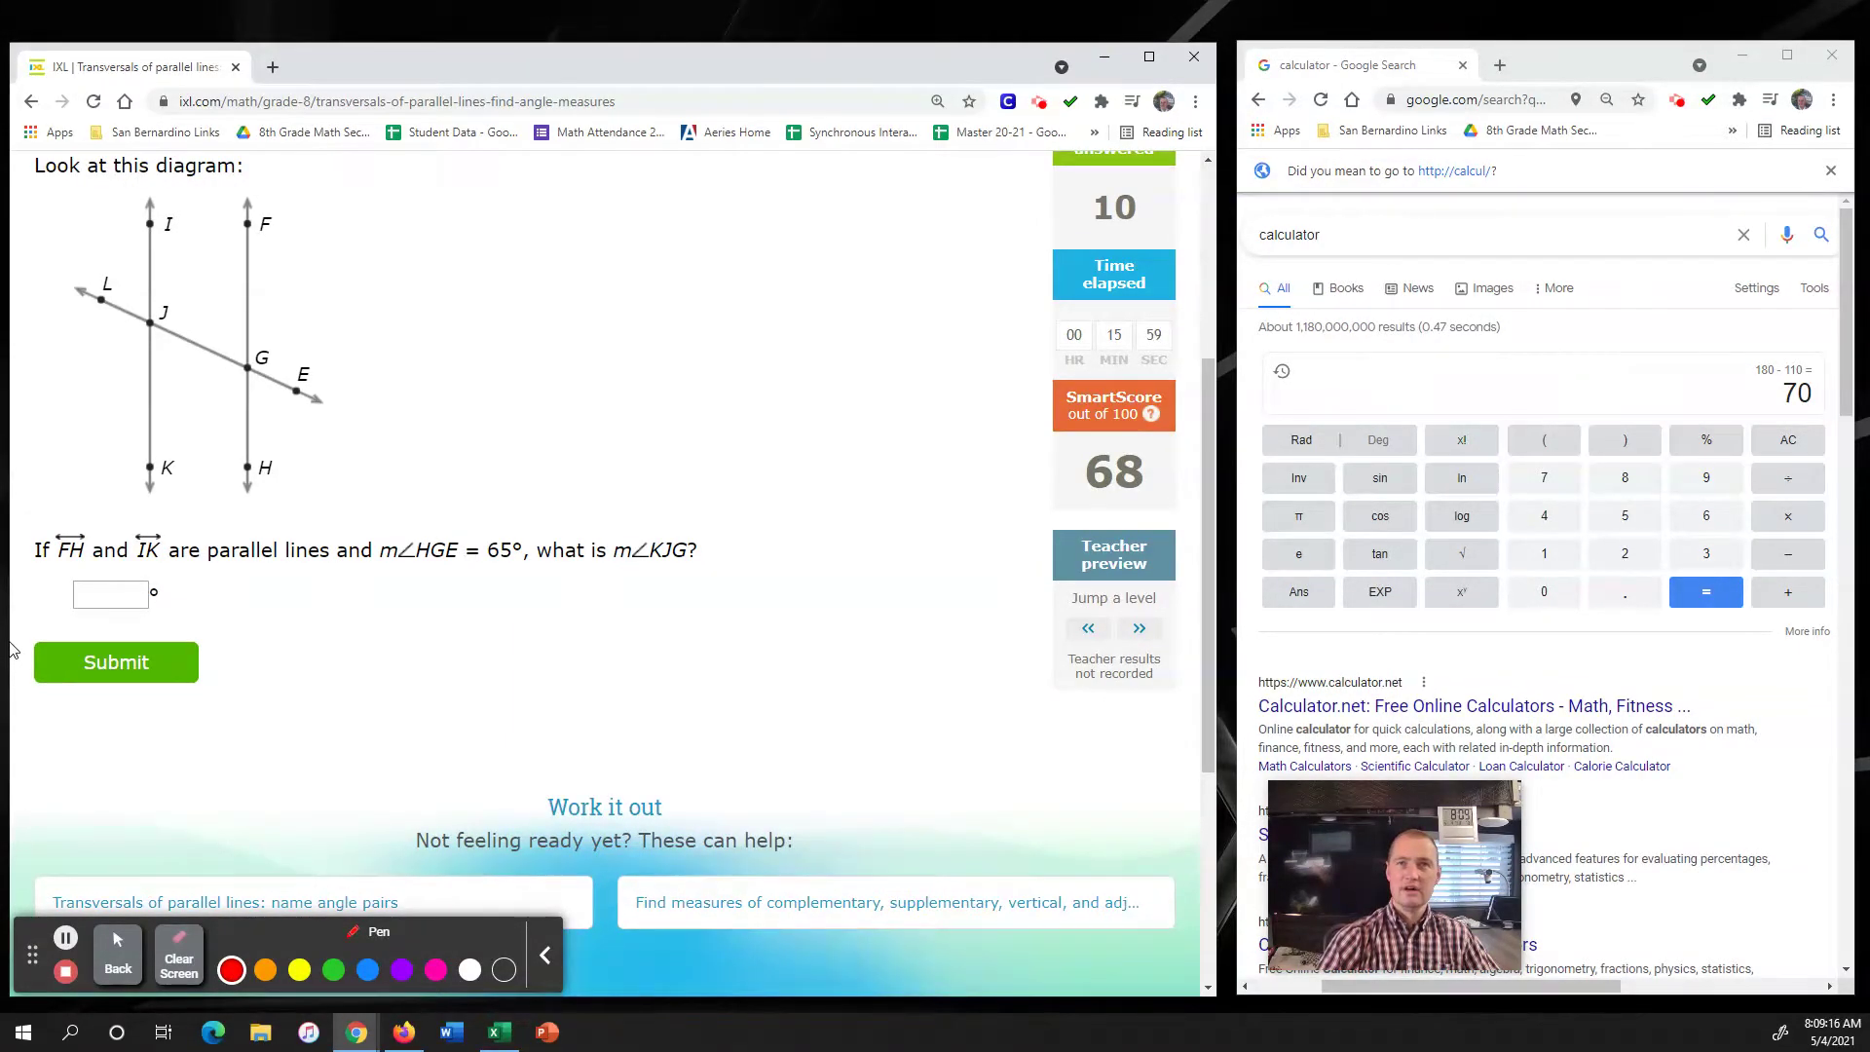
{"action": "mouse_move", "coordinate": [530, 521]}
{"action": "left_mouse_down"}
{"action": "mouse_move", "coordinate": [465, 515]}
{"action": "mouse_move", "coordinate": [373, 553]}
{"action": "mouse_move", "coordinate": [514, 579]}
{"action": "mouse_move", "coordinate": [512, 504]}
{"action": "left_mouse_up"}
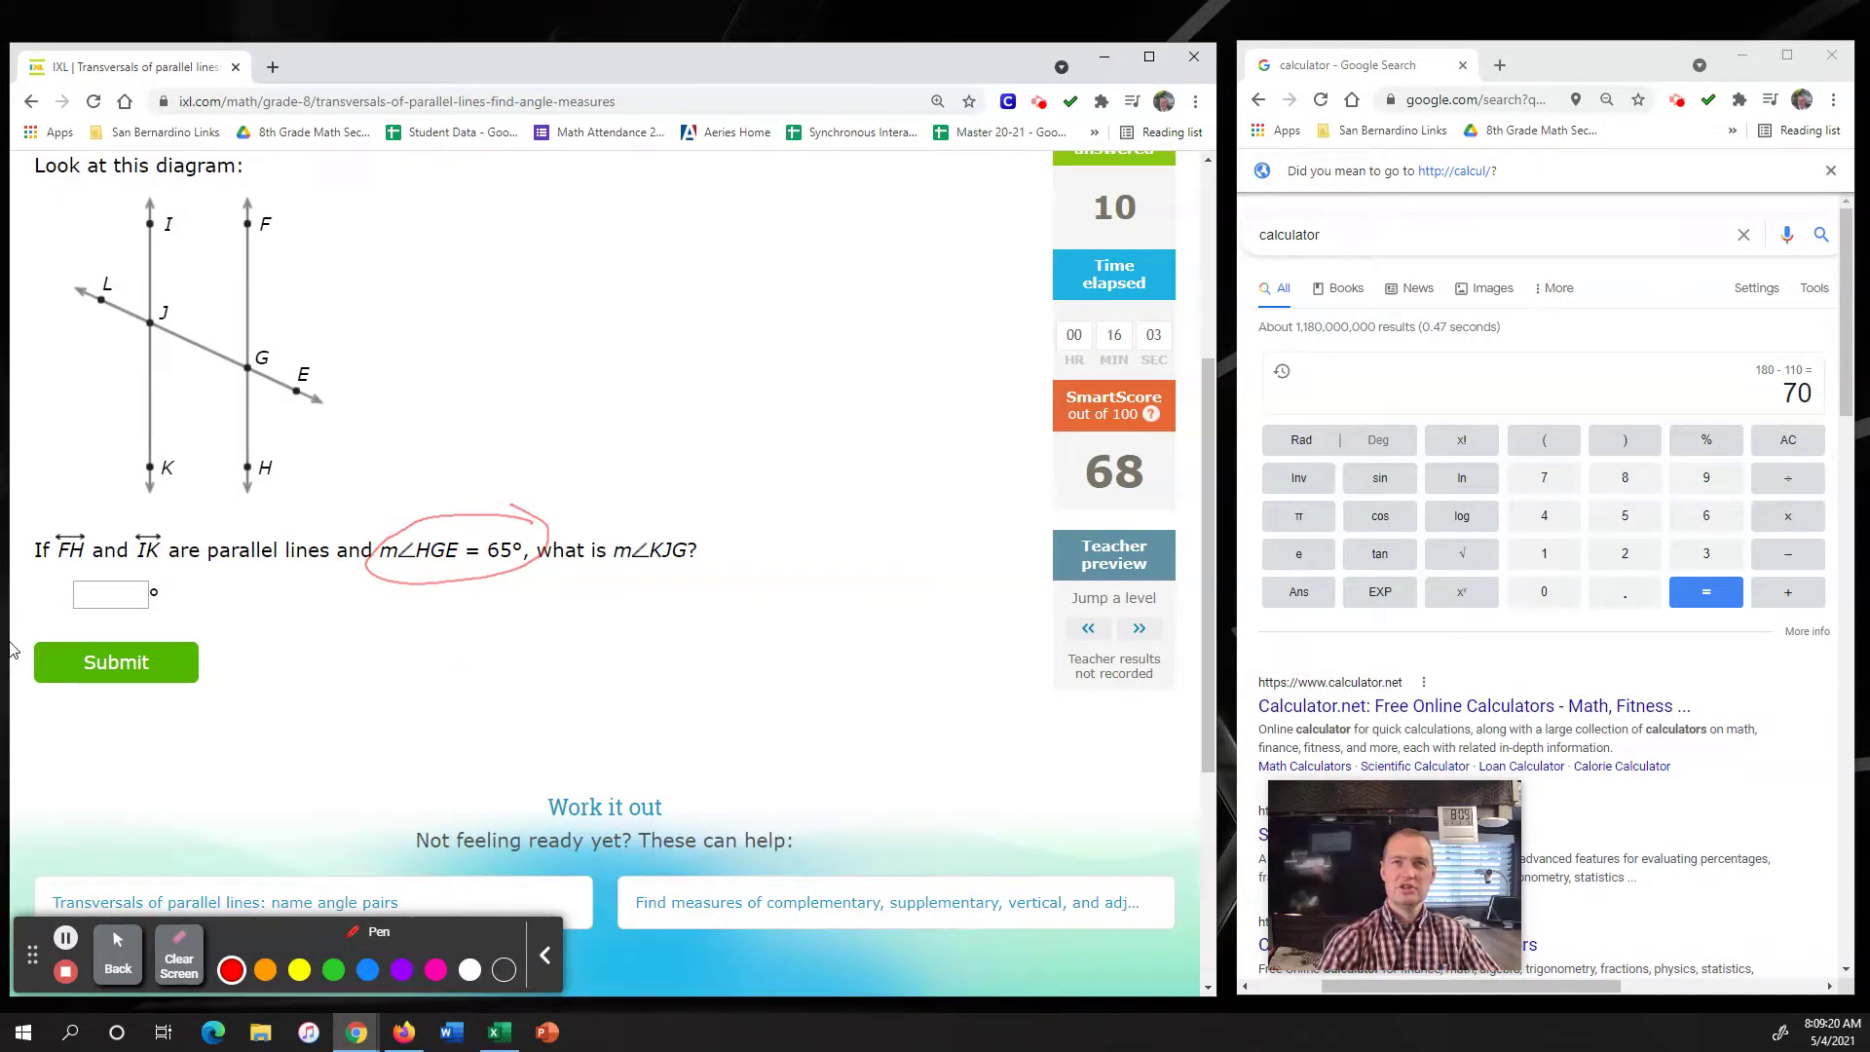
{"action": "mouse_move", "coordinate": [255, 468]}
{"action": "left_mouse_down"}
{"action": "mouse_move", "coordinate": [251, 391]}
{"action": "mouse_move", "coordinate": [329, 424]}
{"action": "mouse_move", "coordinate": [266, 451]}
{"action": "mouse_move", "coordinate": [304, 426]}
{"action": "left_mouse_up"}
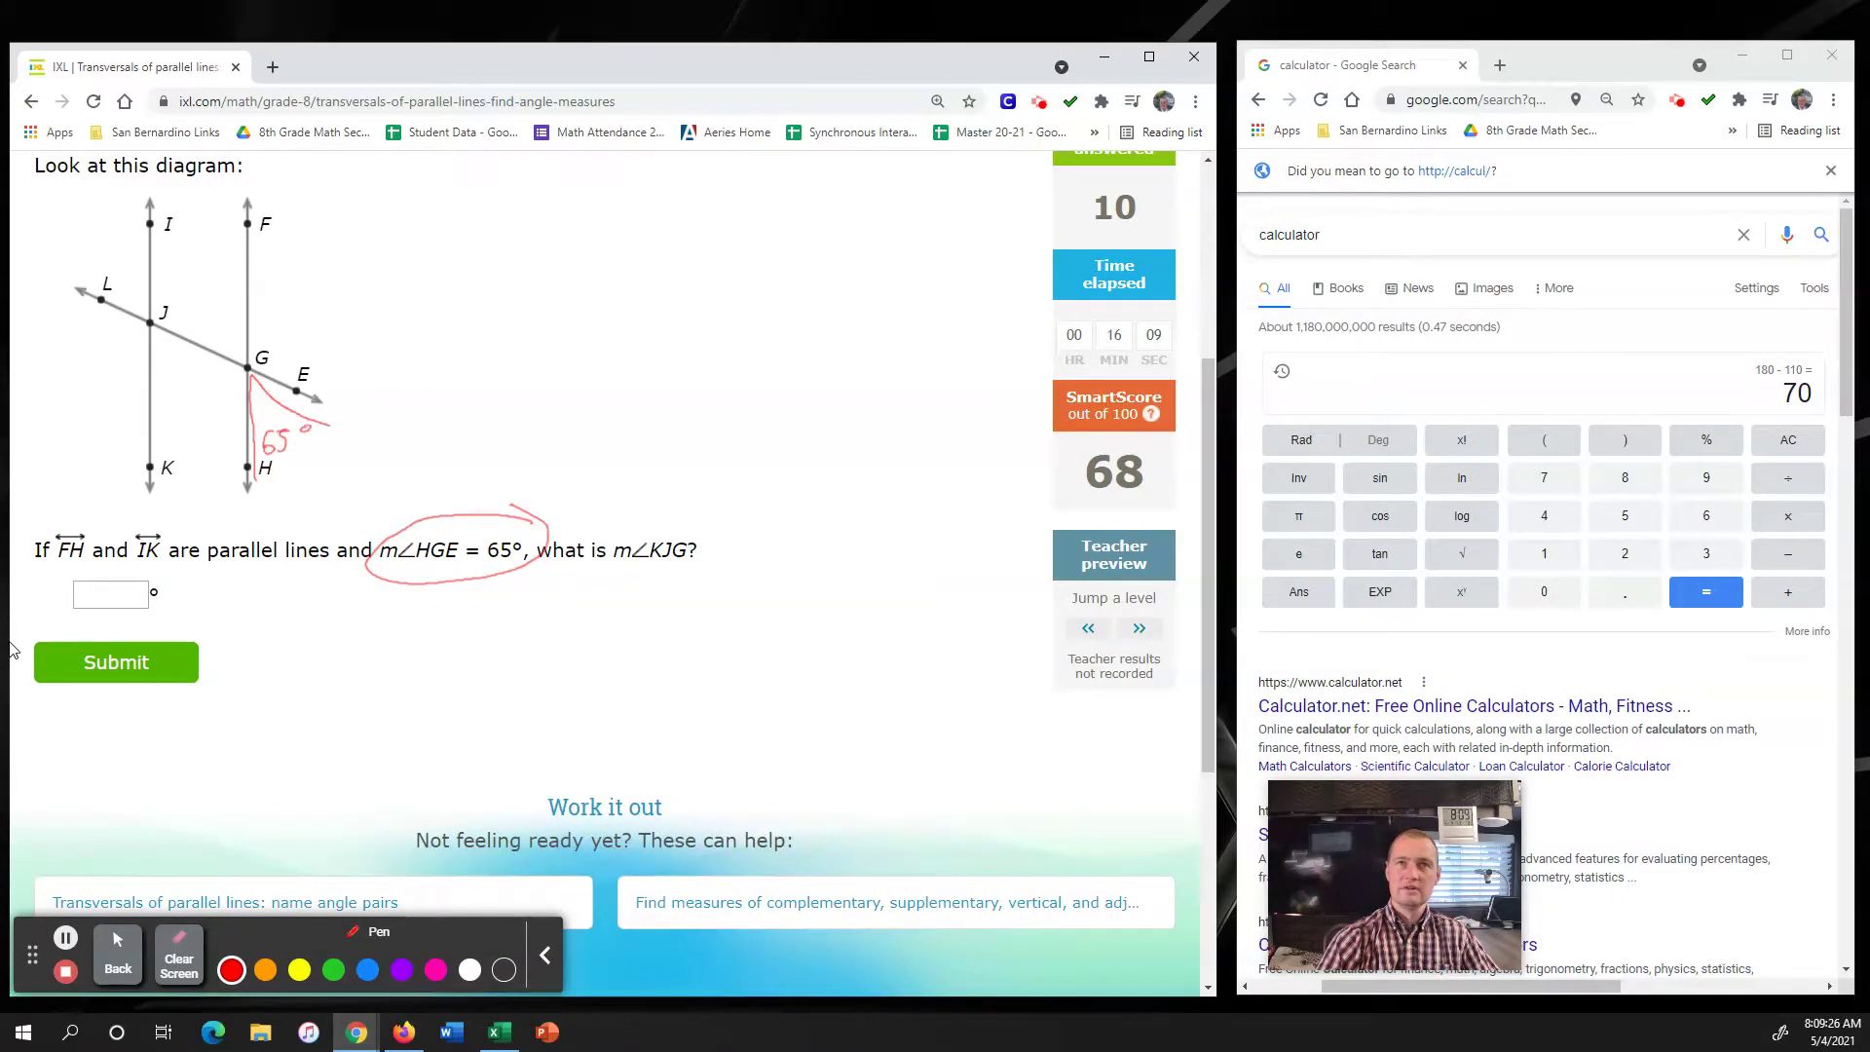
- In orange, circle the unknown m∠KJG, trace angle KJG on the diagram, and label it 65°
{"action": "left_click", "coordinate": [265, 969]}
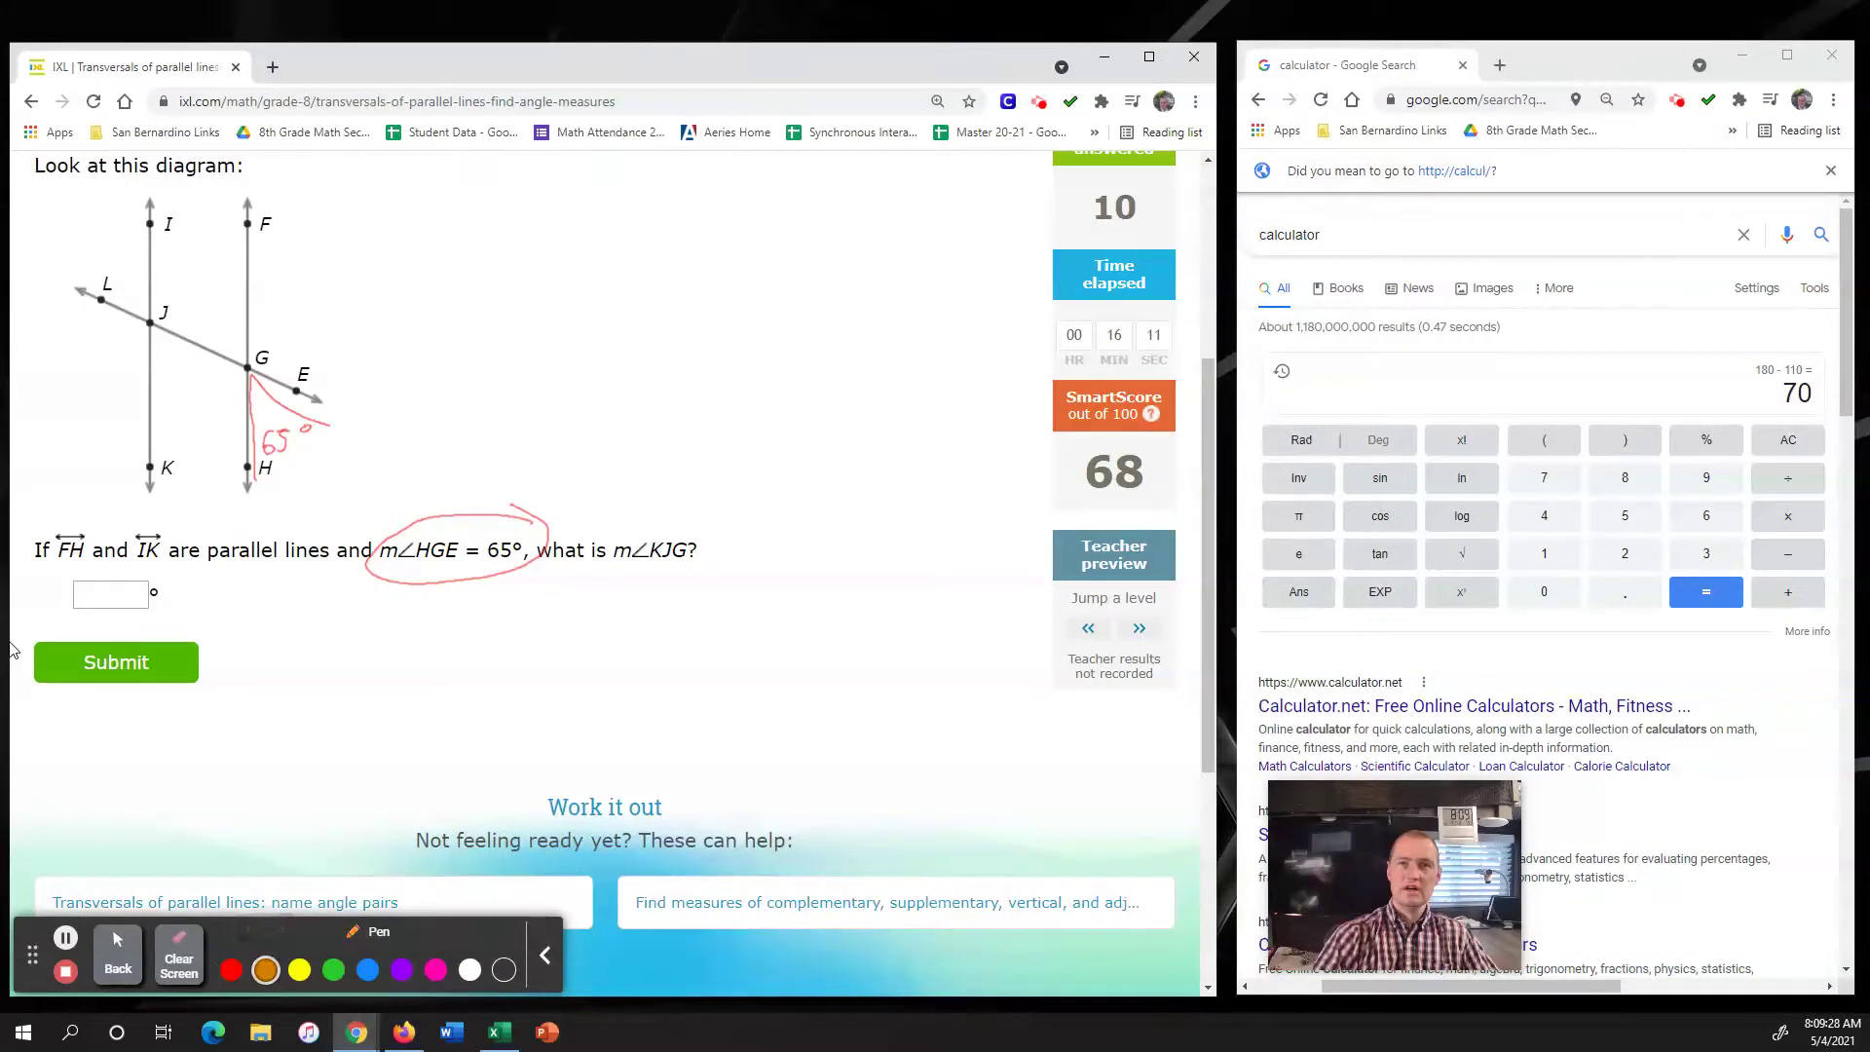
{"action": "mouse_move", "coordinate": [721, 527]}
{"action": "left_mouse_down"}
{"action": "mouse_move", "coordinate": [614, 534]}
{"action": "mouse_move", "coordinate": [728, 563]}
{"action": "mouse_move", "coordinate": [716, 531]}
{"action": "left_mouse_up"}
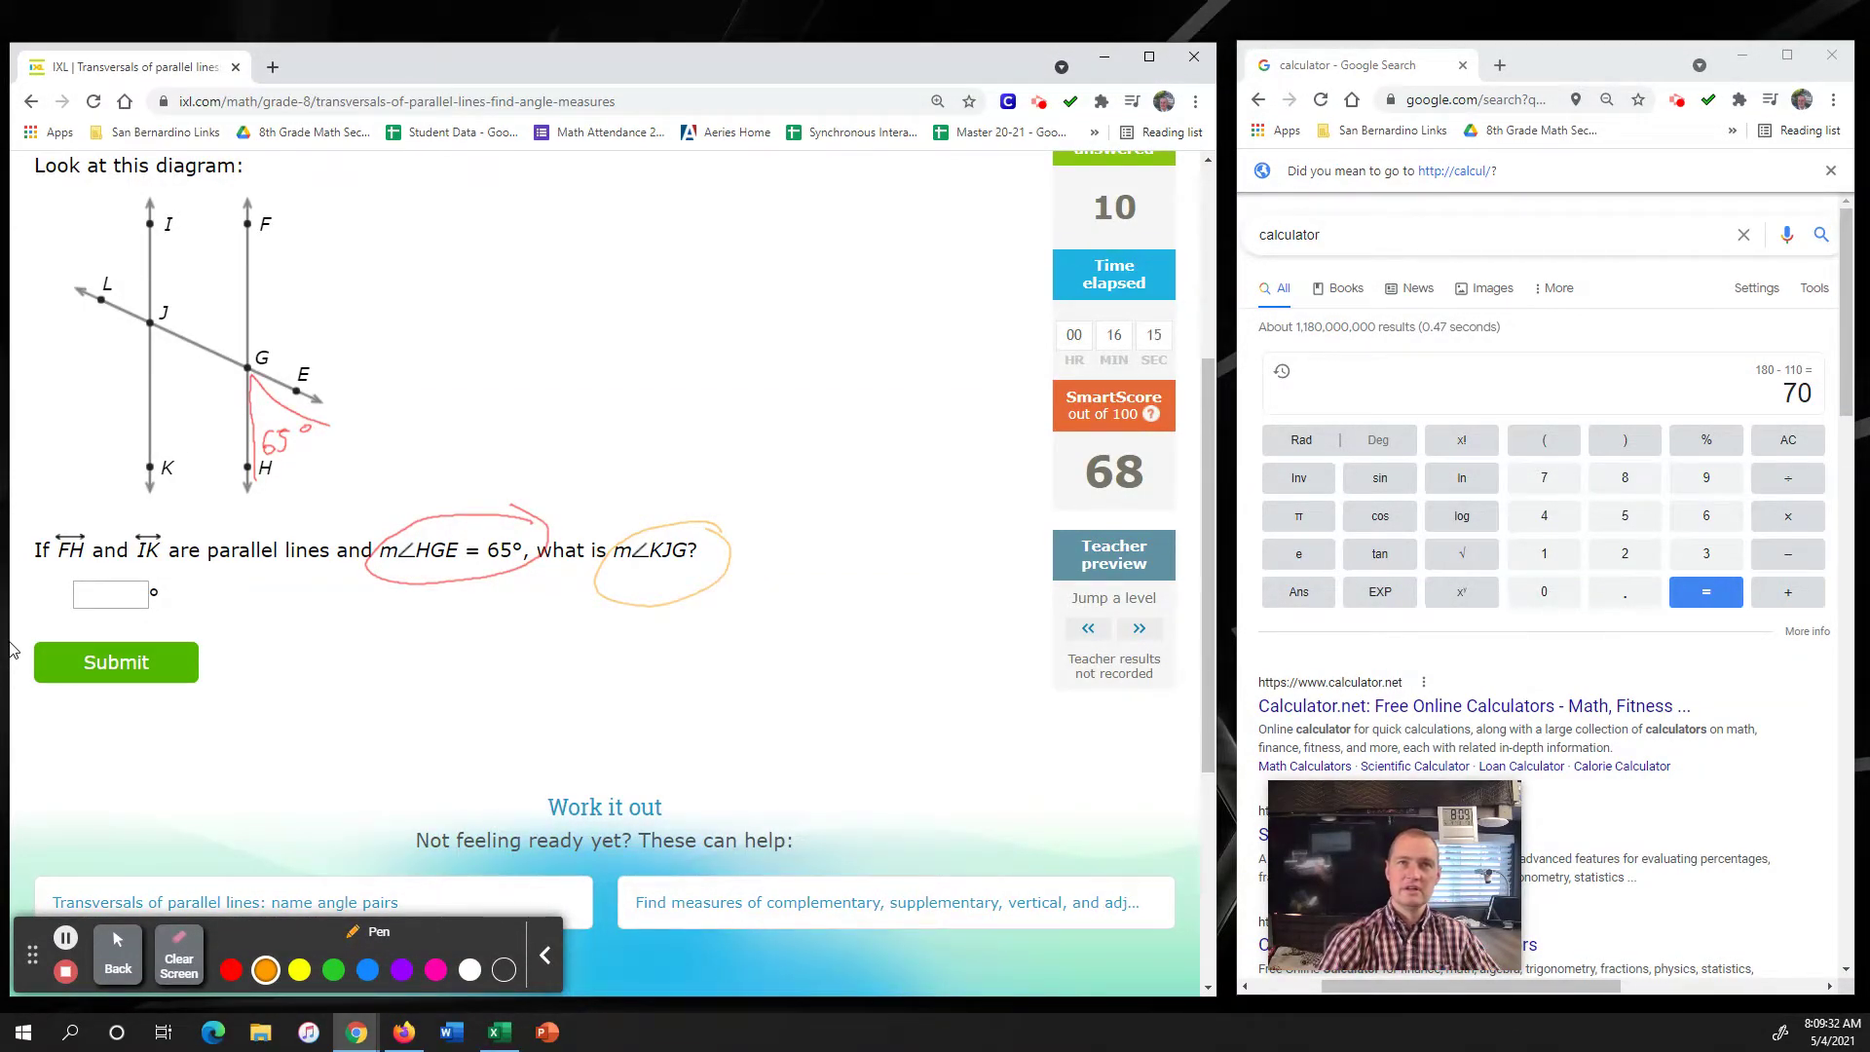
{"action": "mouse_move", "coordinate": [141, 464]}
{"action": "left_mouse_down"}
{"action": "mouse_move", "coordinate": [148, 342]}
{"action": "mouse_move", "coordinate": [246, 367]}
{"action": "mouse_move", "coordinate": [162, 378]}
{"action": "mouse_move", "coordinate": [207, 366]}
{"action": "left_mouse_up"}
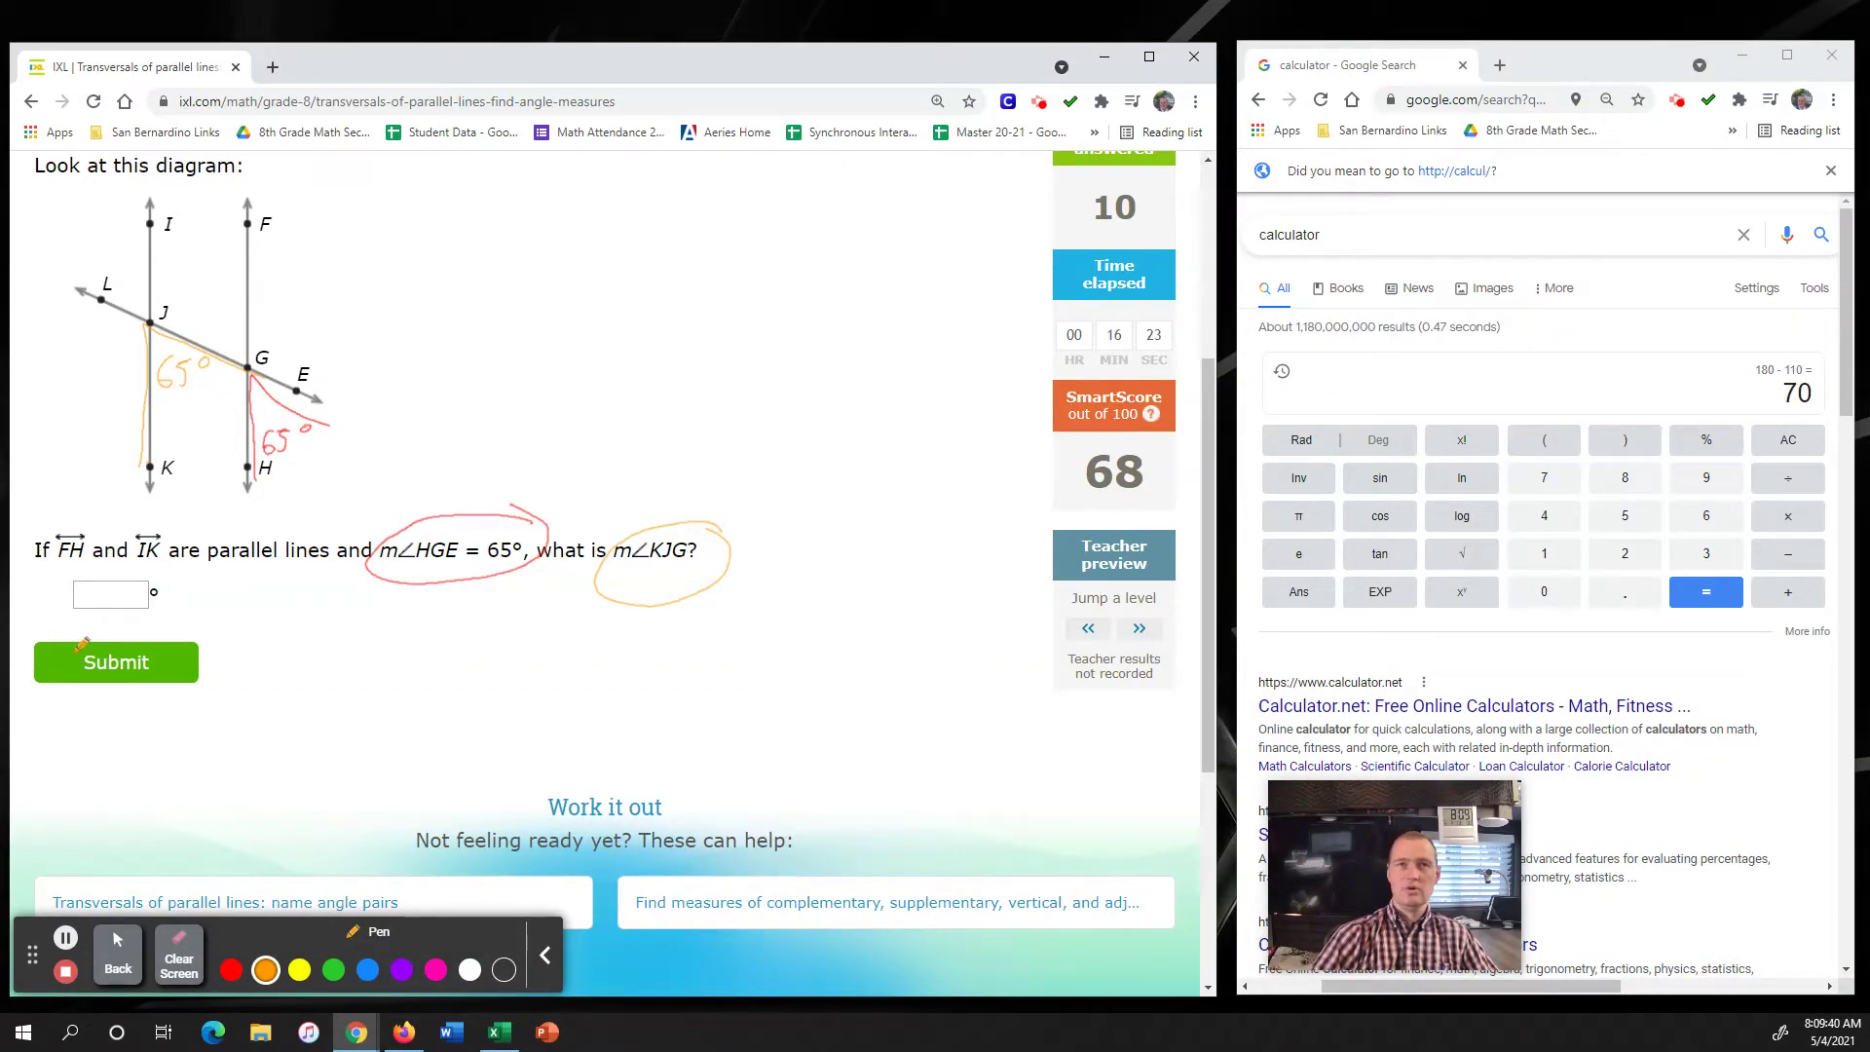
- Switch from drawing back to the mouse and submit 65 as the answer for m∠KJG
{"action": "left_click", "coordinate": [127, 961]}
{"action": "left_click", "coordinate": [124, 594]}
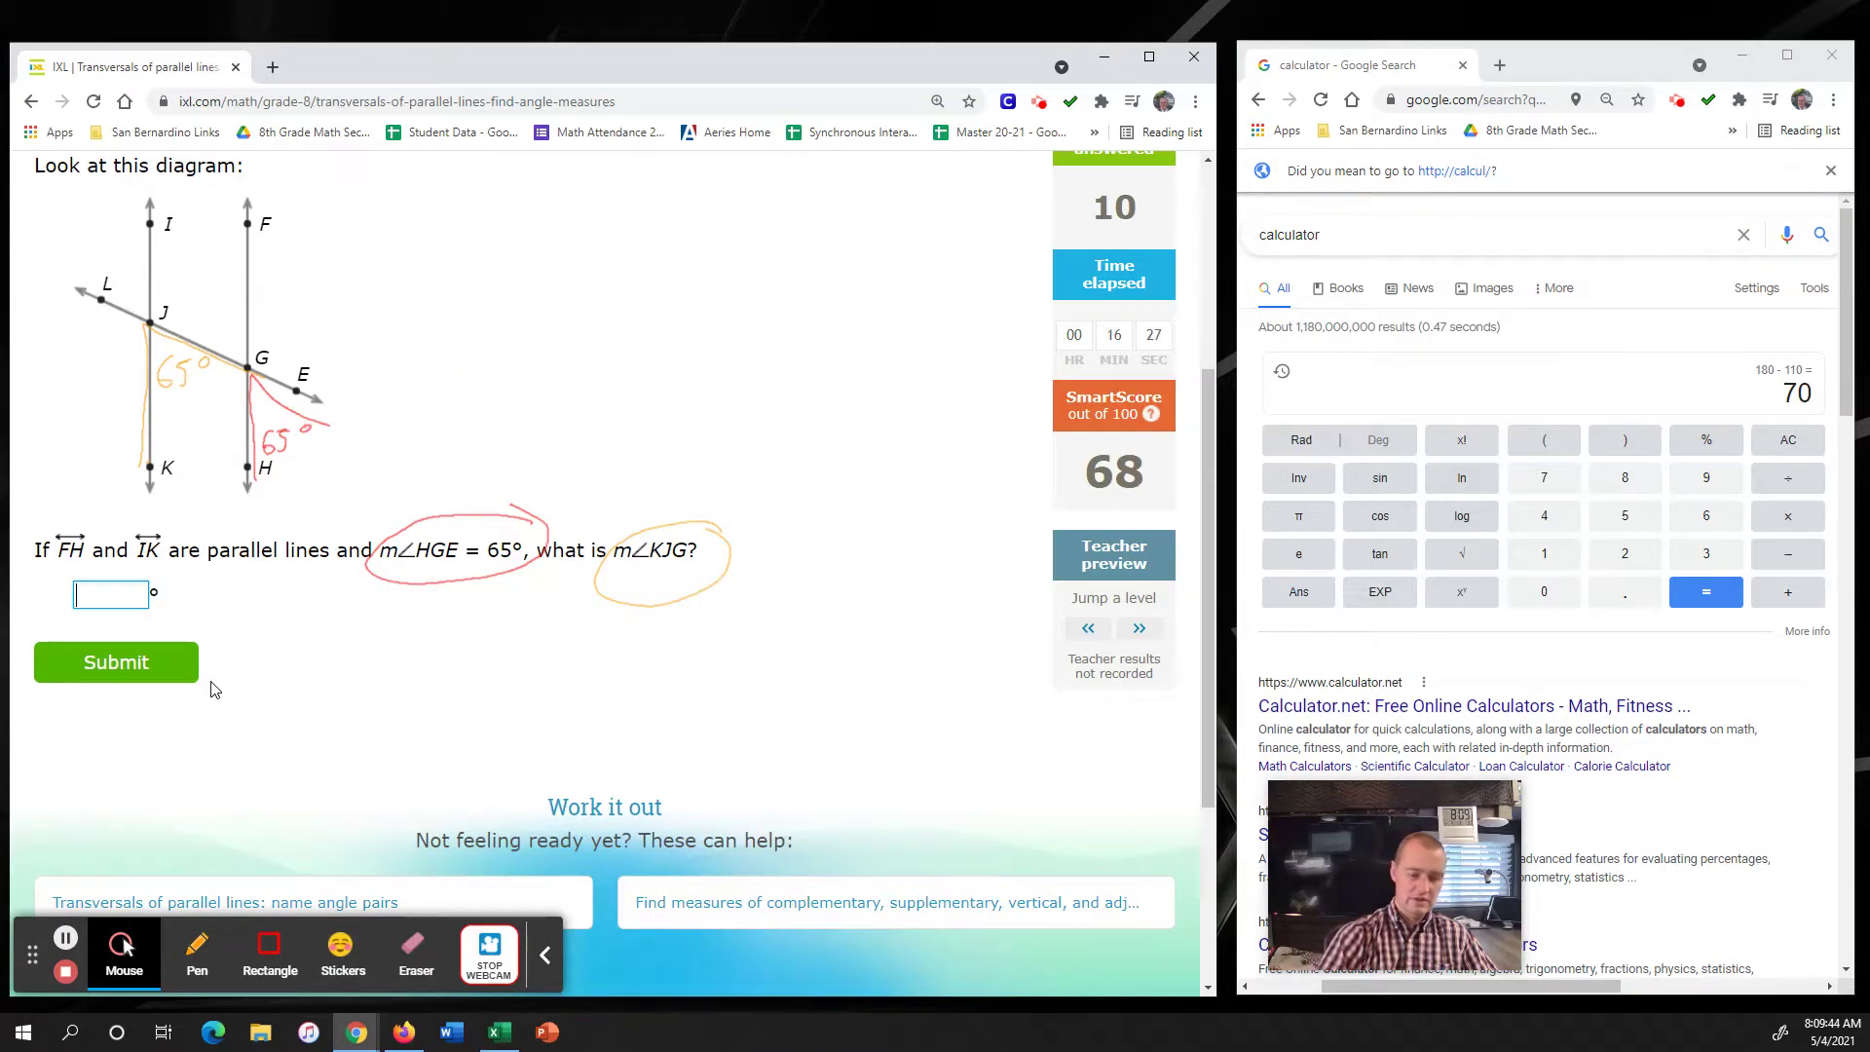
{"action": "type", "text": "65"}
{"action": "left_click", "coordinate": [181, 670]}
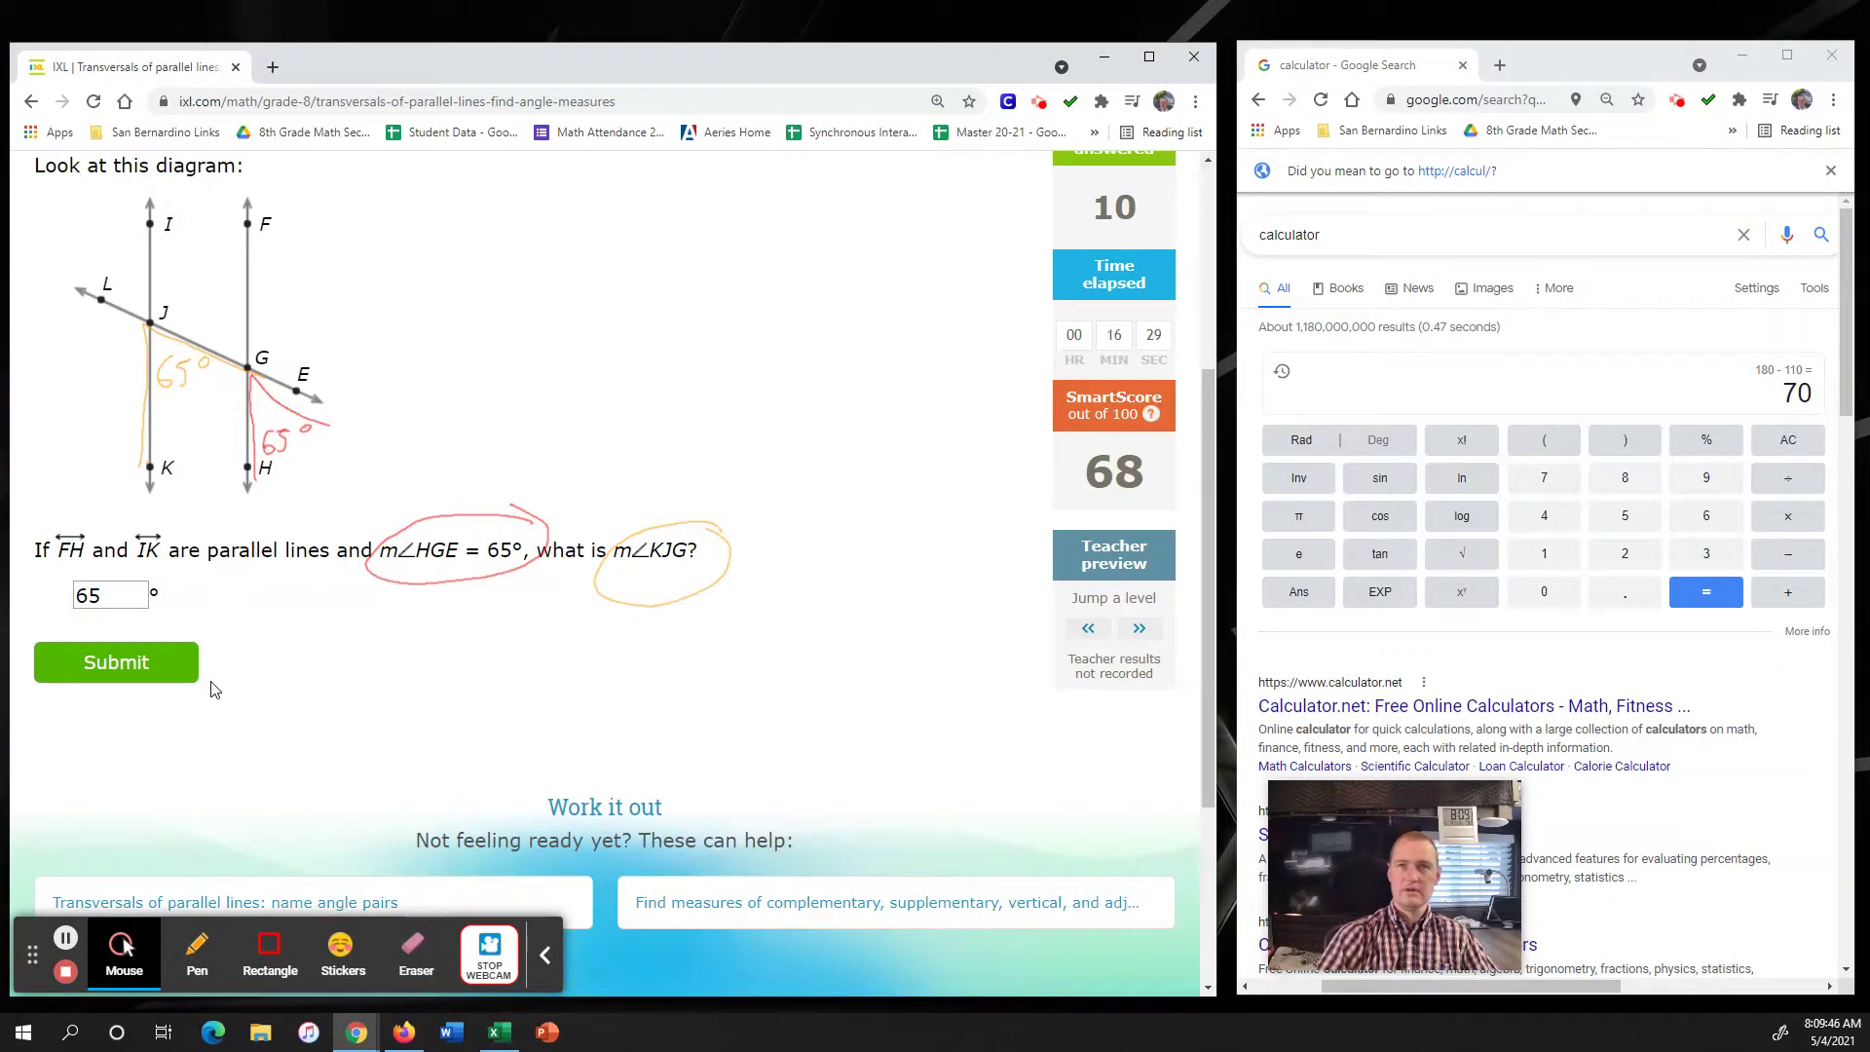